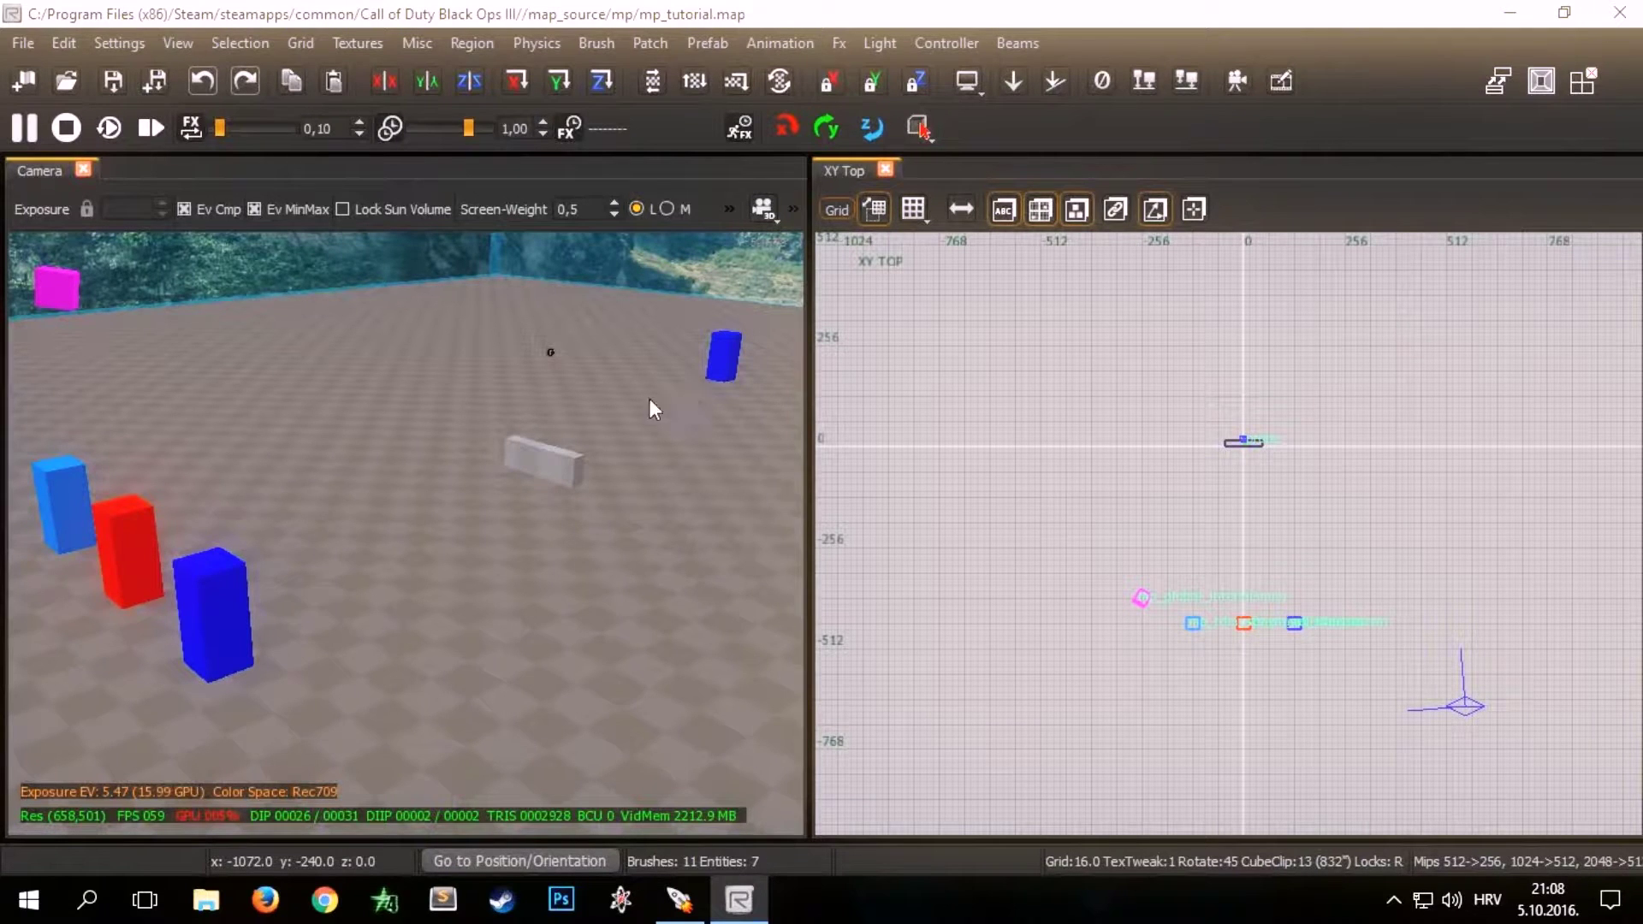
Step: Build the unbuilt lighting of the map in the camera view
{"action": "scroll", "coordinate": [495, 424], "scroll_direction": "down", "scroll_amount": 10}
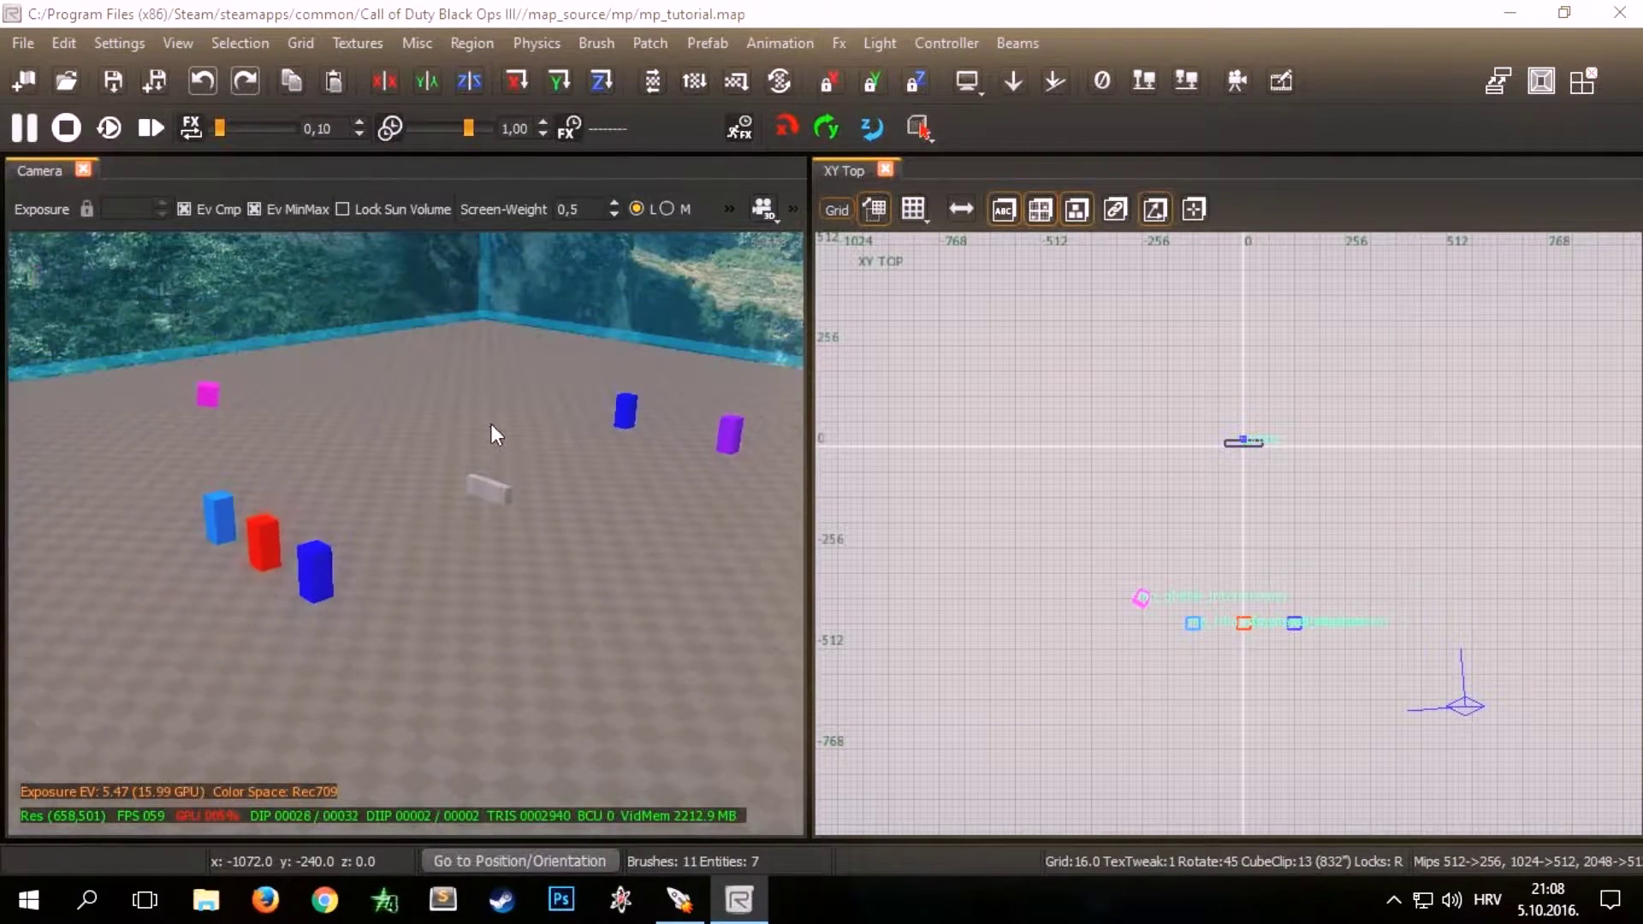
{"action": "scroll", "coordinate": [404, 448], "scroll_direction": "up", "scroll_amount": 10}
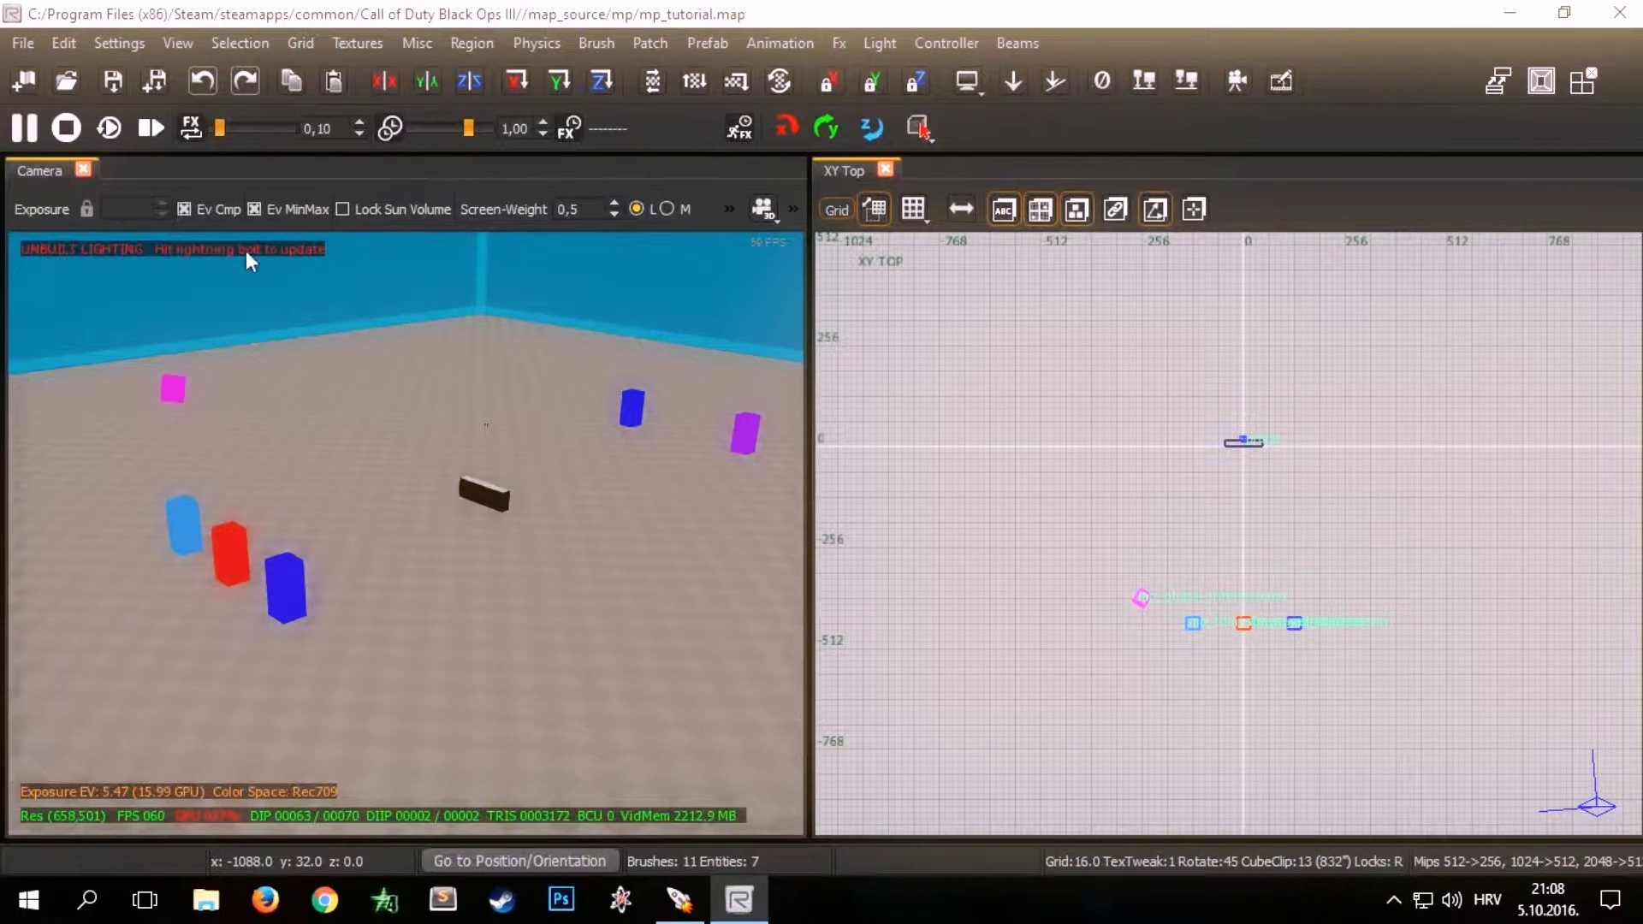
{"action": "left_click", "coordinate": [729, 209]}
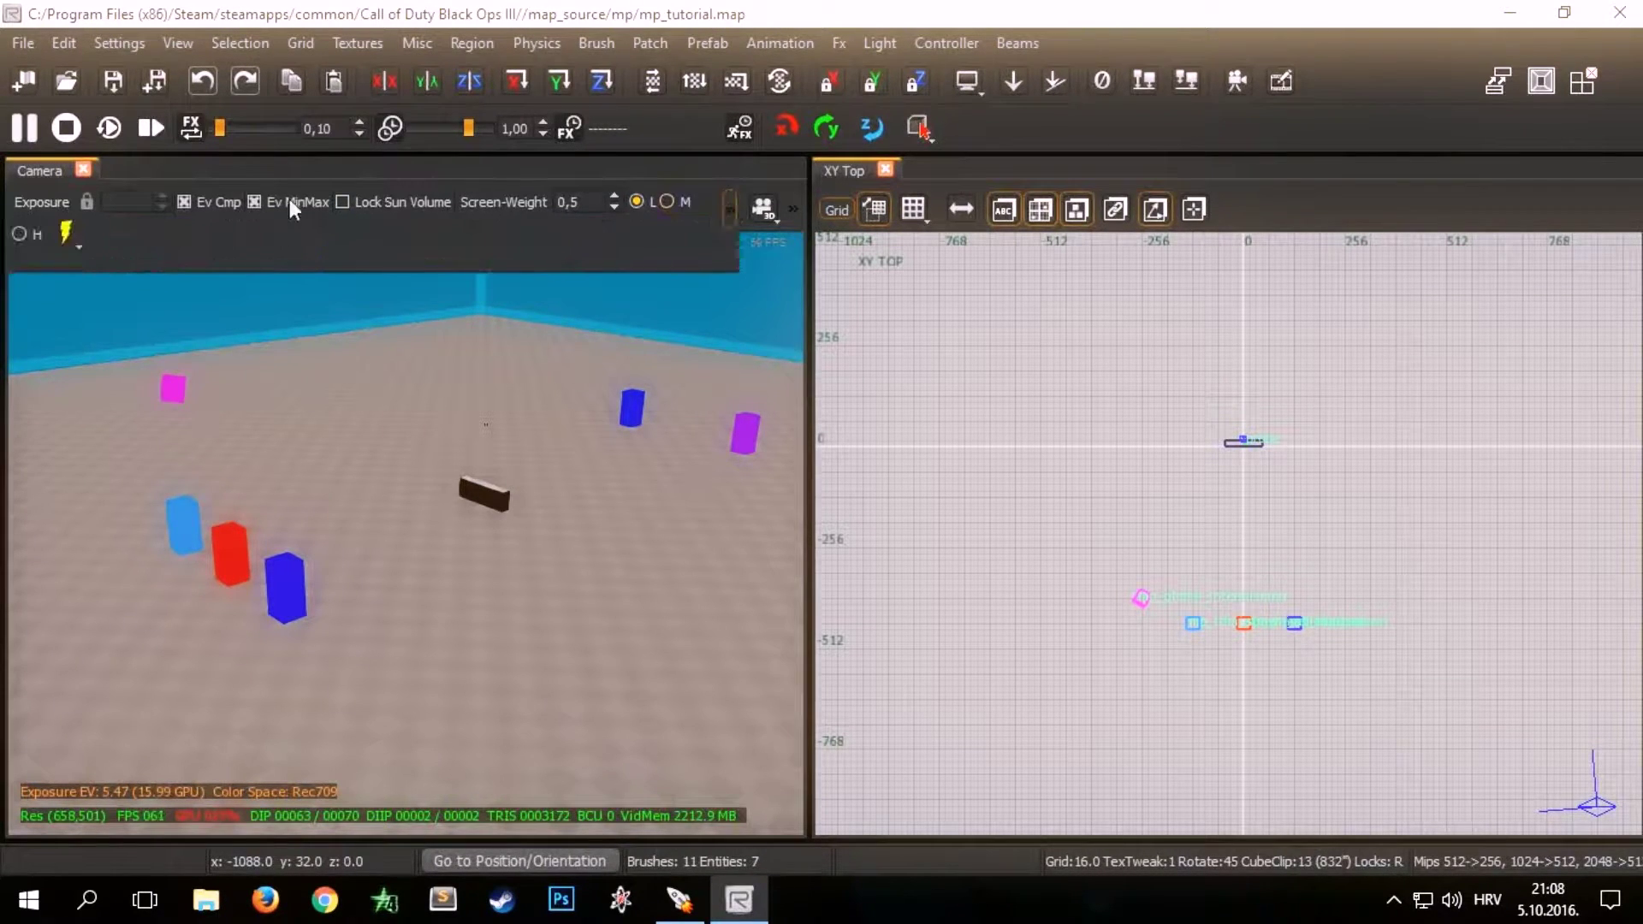
{"action": "left_click", "coordinate": [64, 233]}
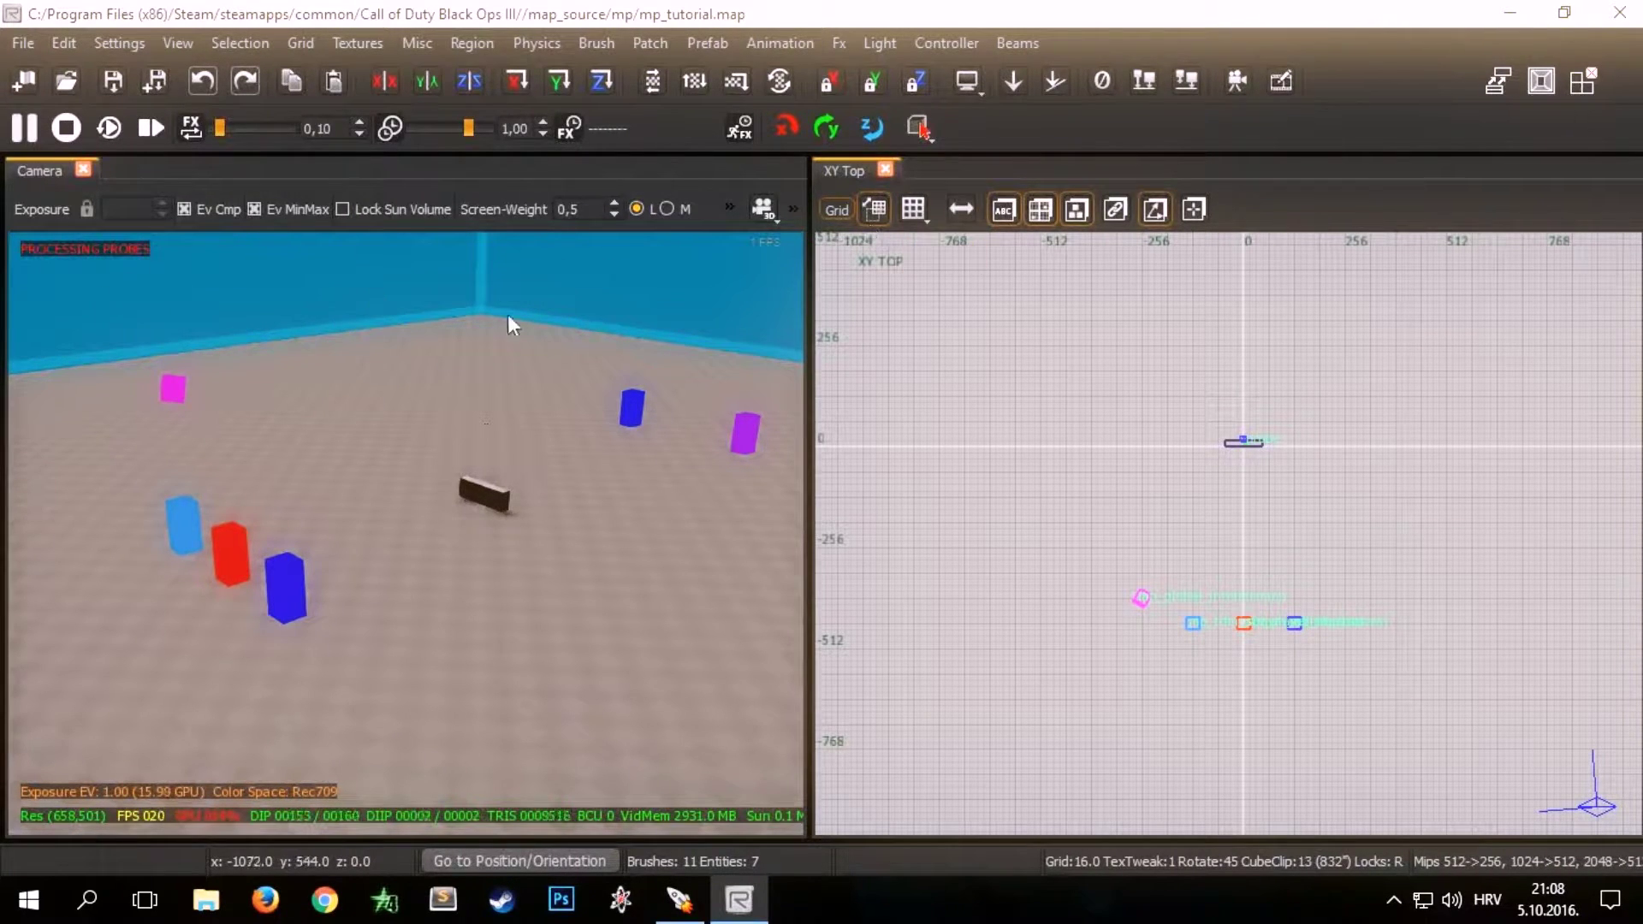
Step: Open the FX Outline window and create a new effect in it
{"action": "right_click", "coordinate": [1381, 91]}
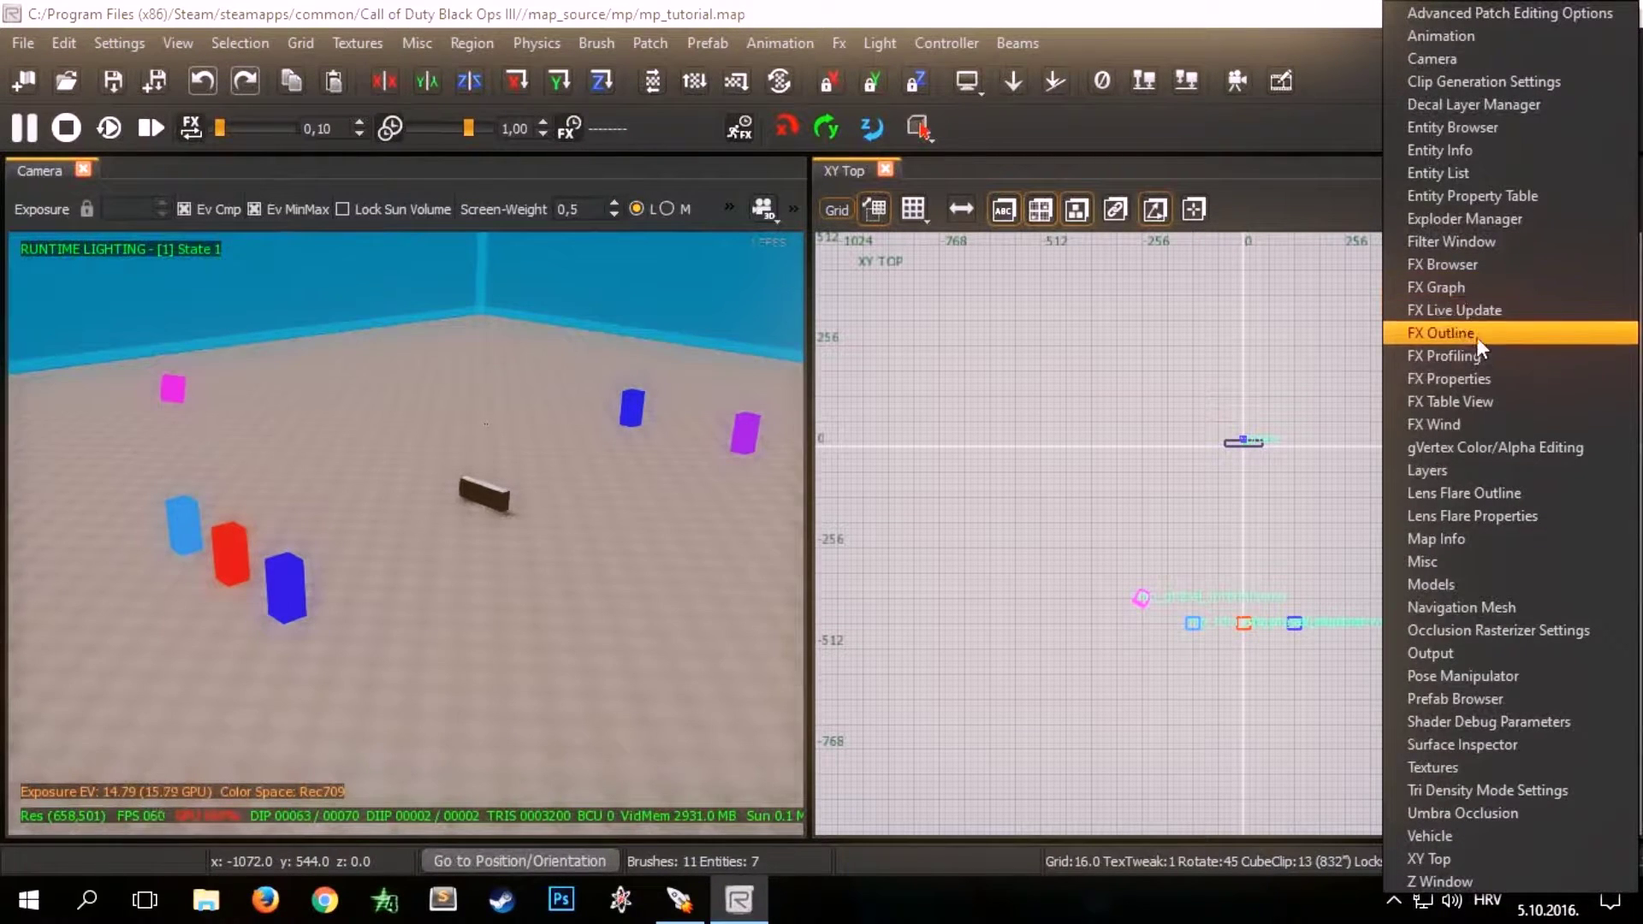
{"action": "left_click", "coordinate": [1449, 337]}
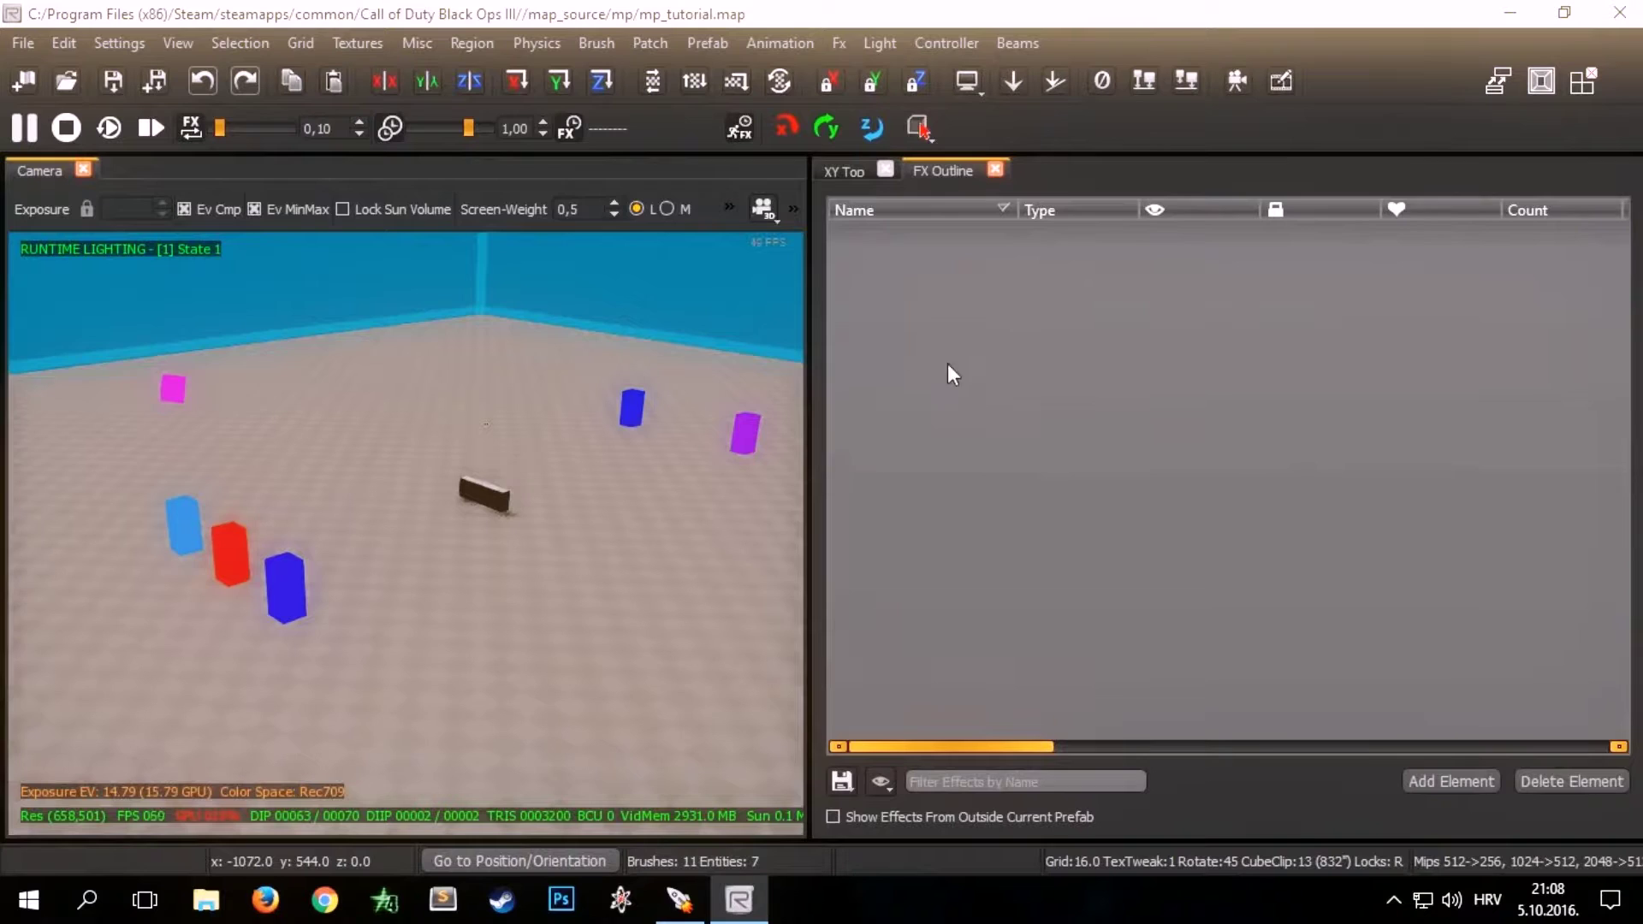
{"action": "right_click", "coordinate": [917, 270]}
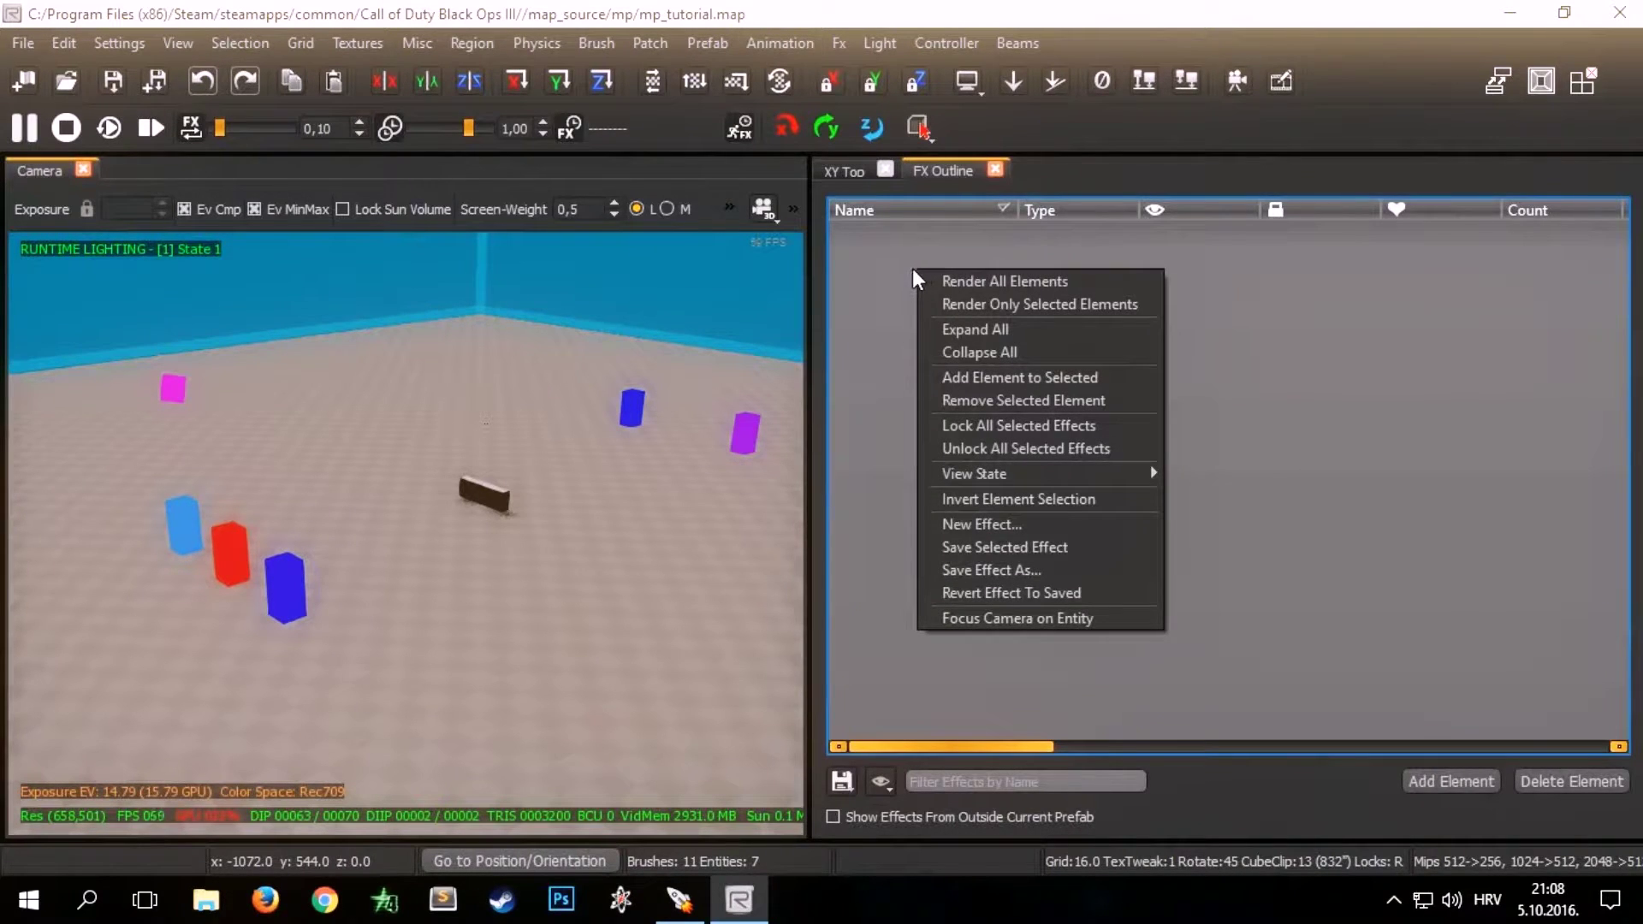
{"action": "left_click", "coordinate": [951, 525]}
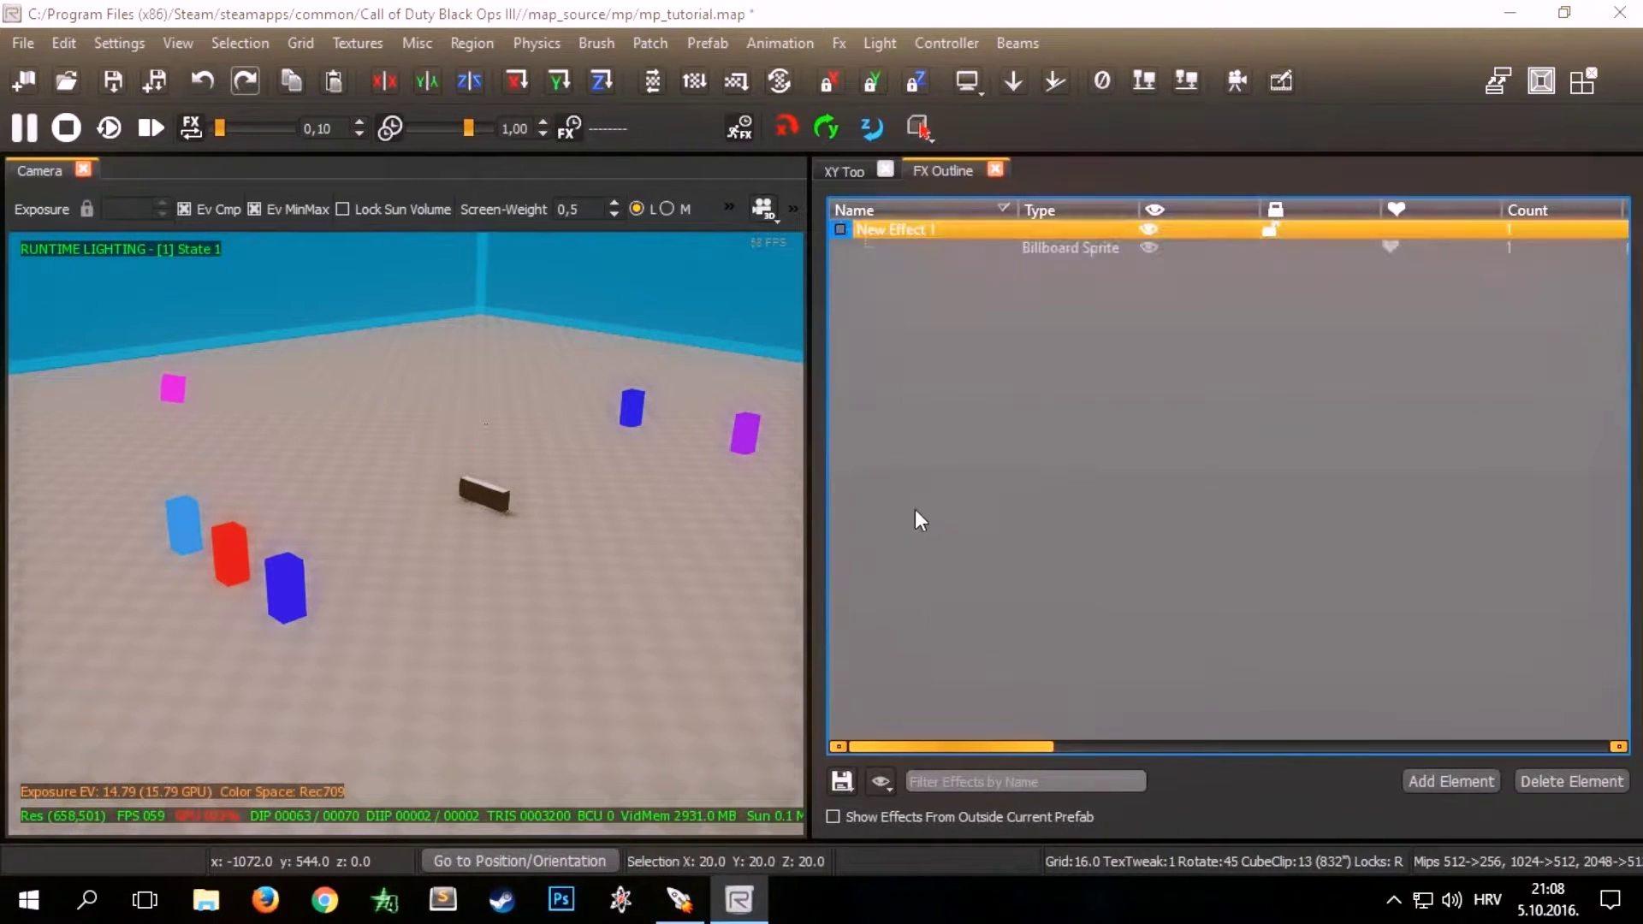
Step: Move the new effect down toward the floor, to about X 486, Y -598, Z 122
{"action": "scroll", "coordinate": [553, 505], "scroll_direction": "up", "scroll_amount": 2}
{"action": "scroll", "coordinate": [553, 500], "scroll_direction": "up", "scroll_amount": 2}
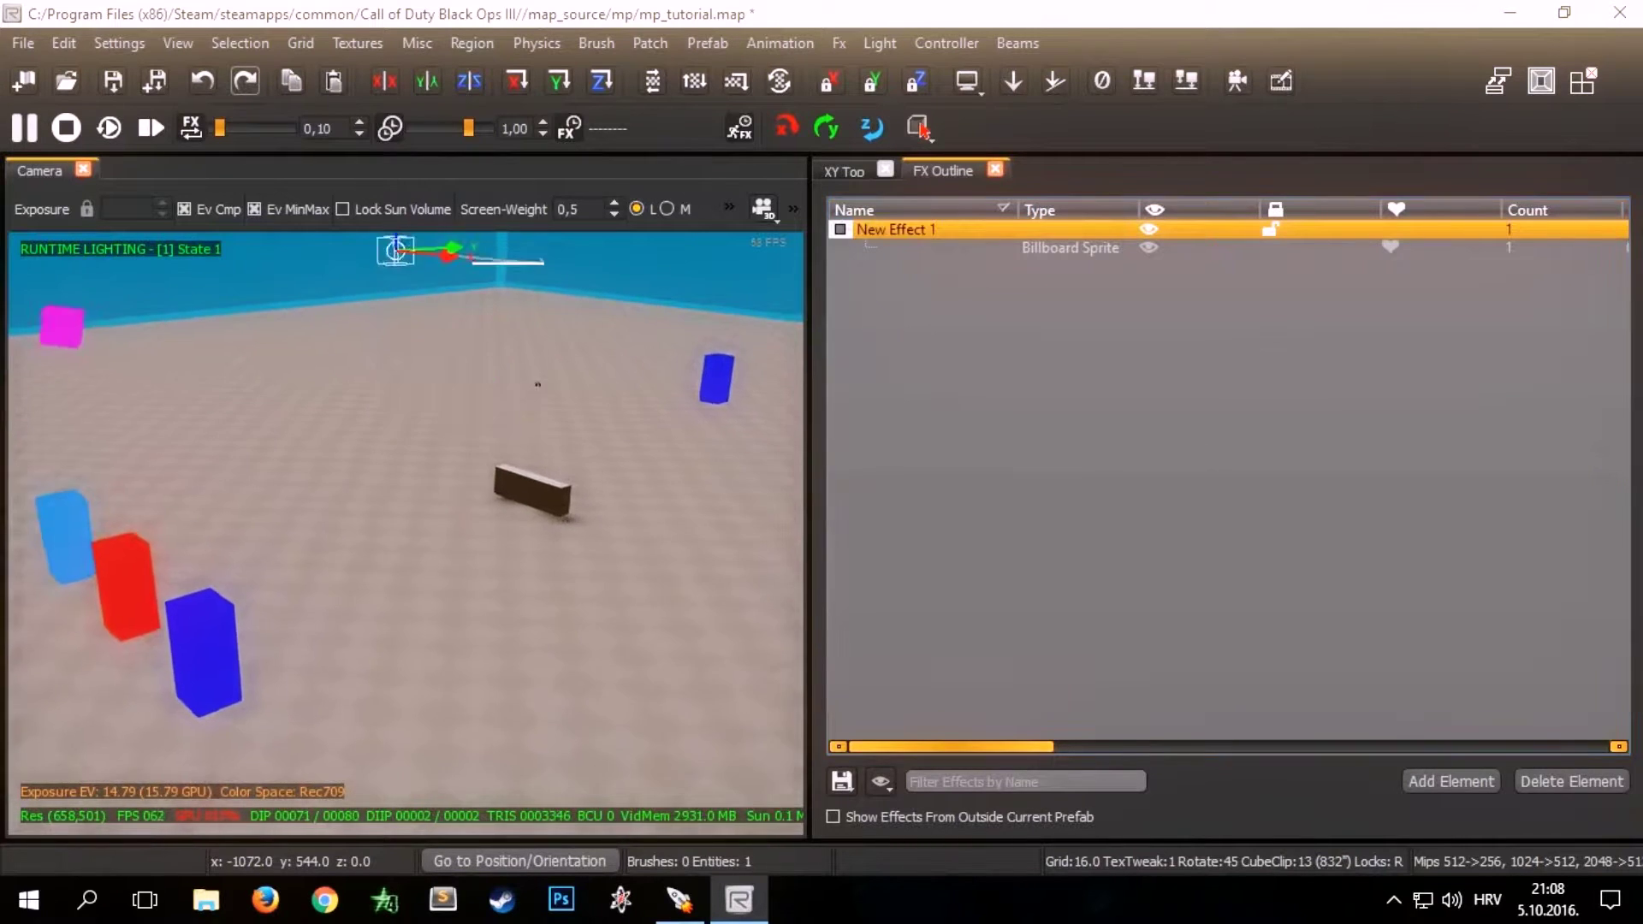
{"action": "right_click", "coordinate": [543, 482]}
{"action": "left_click_drag", "start_coordinate": [399, 355], "coordinate": [401, 481]}
{"action": "mouse_move", "coordinate": [400, 481]}
{"action": "right_mouse_down"}
{"action": "mouse_move", "coordinate": [205, 475]}
{"action": "mouse_move", "coordinate": [416, 460]}
{"action": "right_mouse_up"}
{"action": "left_click_drag", "start_coordinate": [496, 298], "coordinate": [462, 527]}
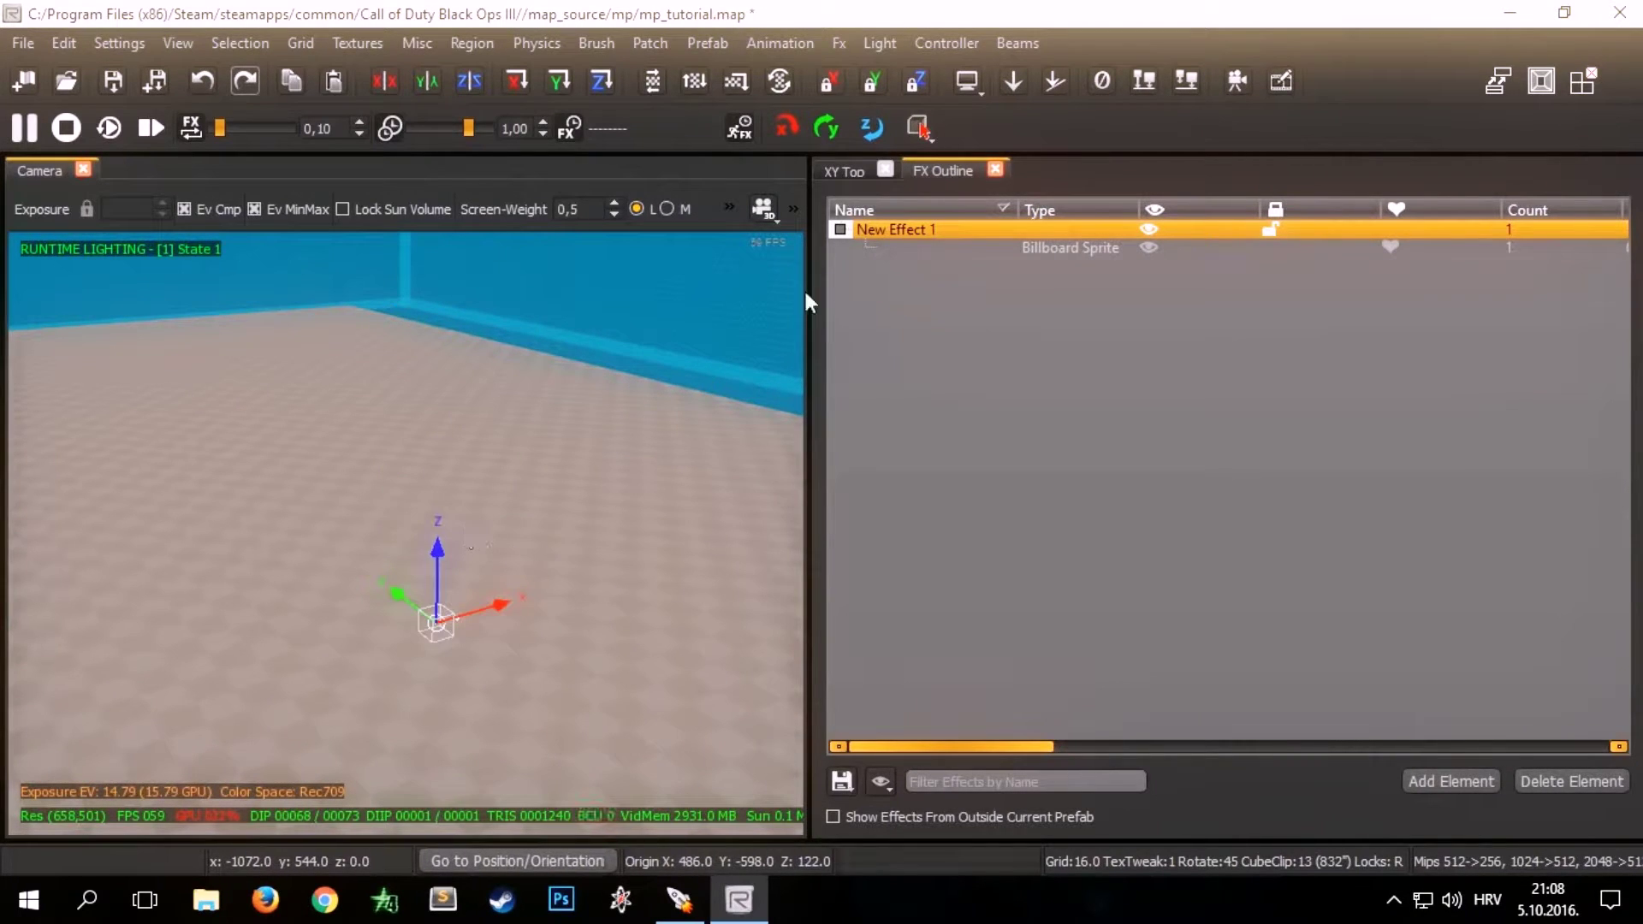
{"action": "right_click_drag", "start_coordinate": [585, 515], "coordinate": [492, 547]}
Step: Name the new effect's Billboard Sprite element "tutorial"
{"action": "double_click", "coordinate": [933, 249]}
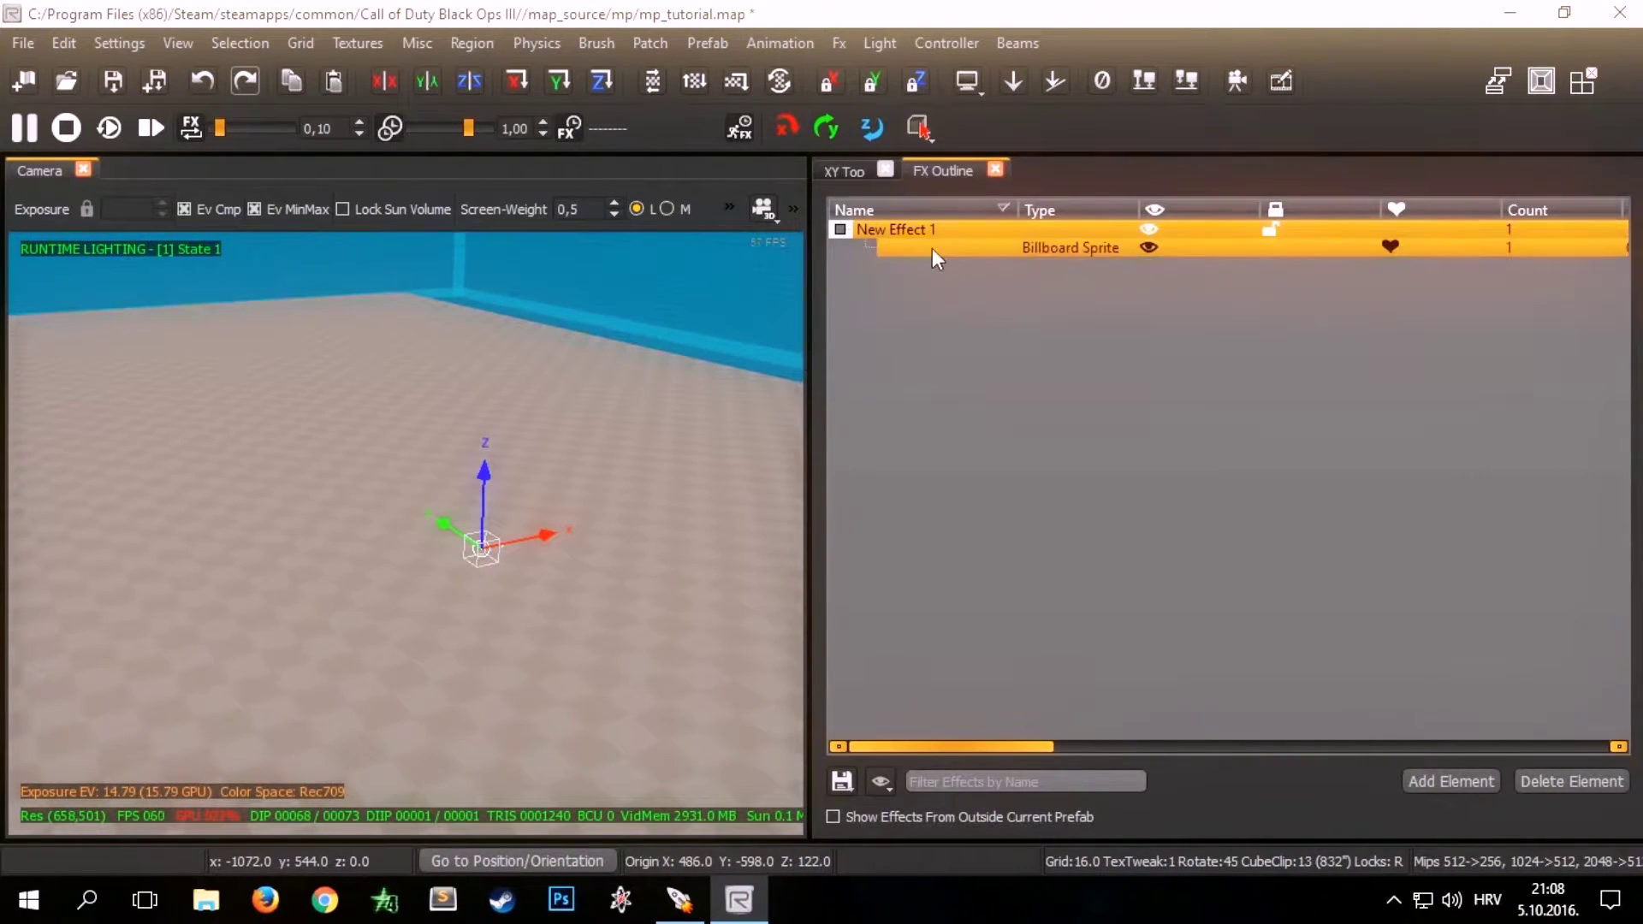
{"action": "type", "text": "t"}
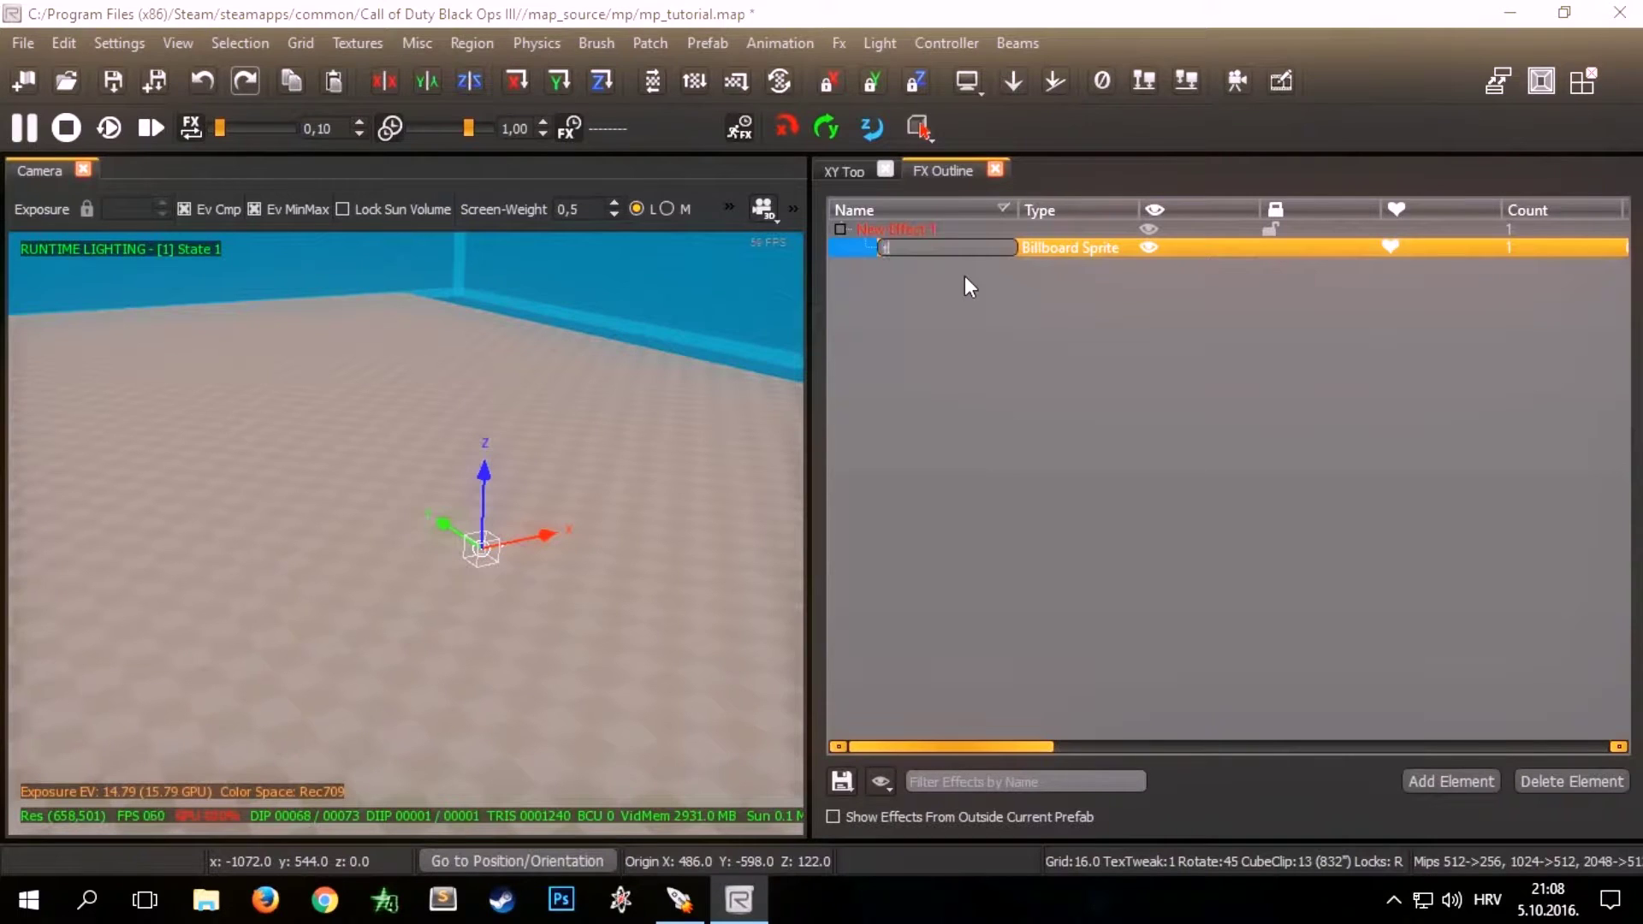
{"action": "type", "text": "utorial"}
{"action": "key", "text": "Return"}
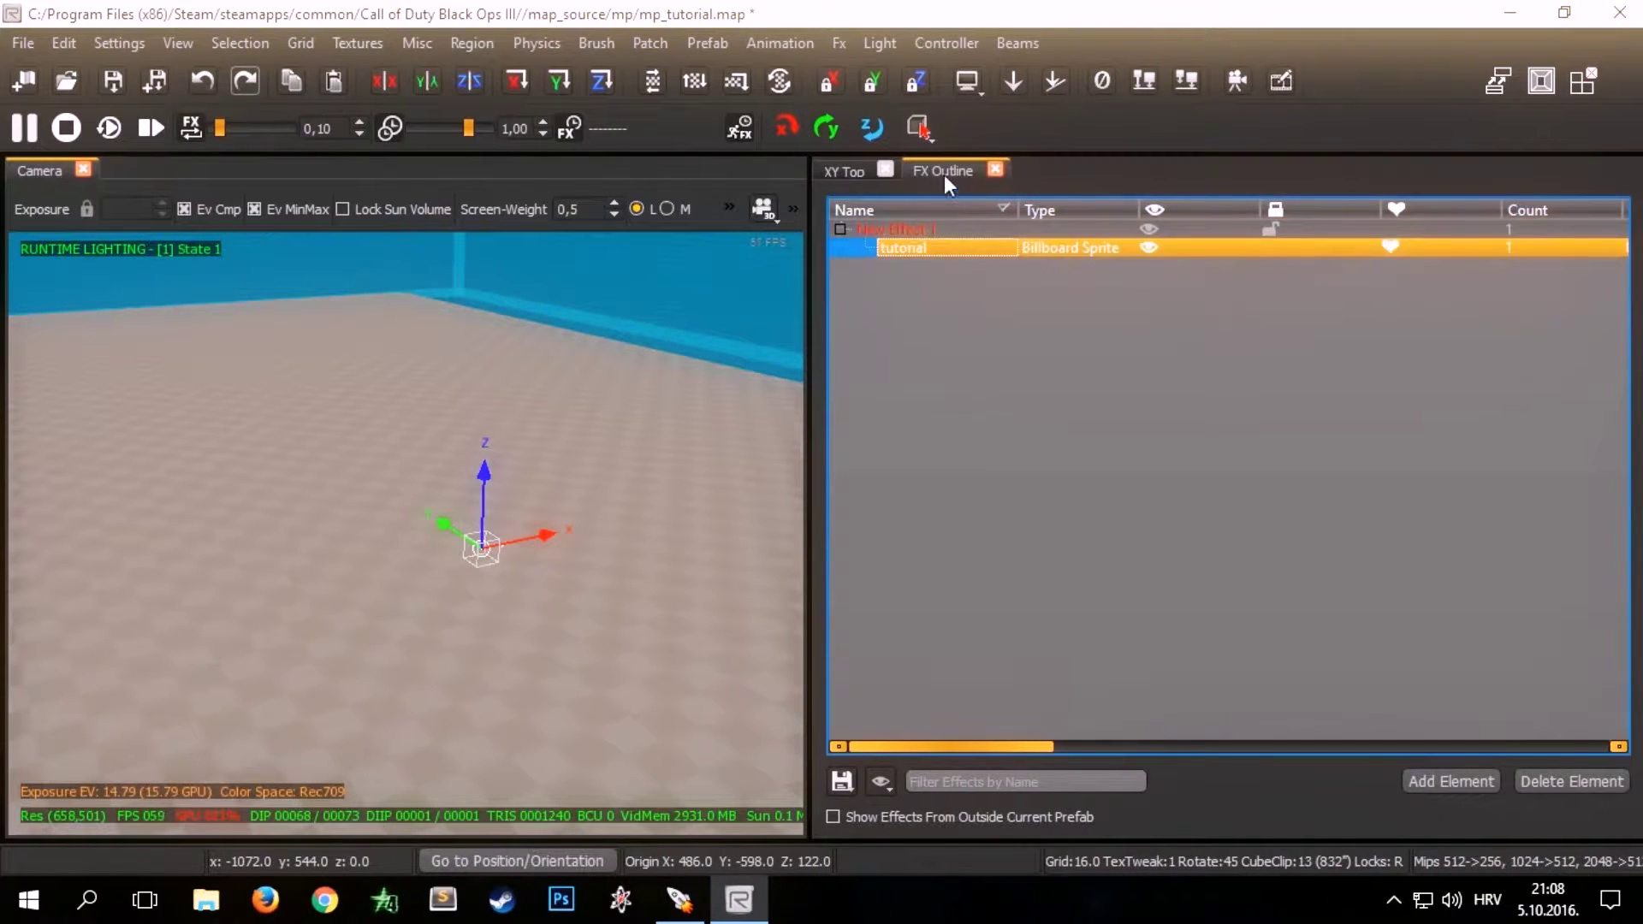
Step: Open the FX Properties of the tutorial element and look through its Generation, Movement and Visuals settings
{"action": "right_click", "coordinate": [1349, 89]}
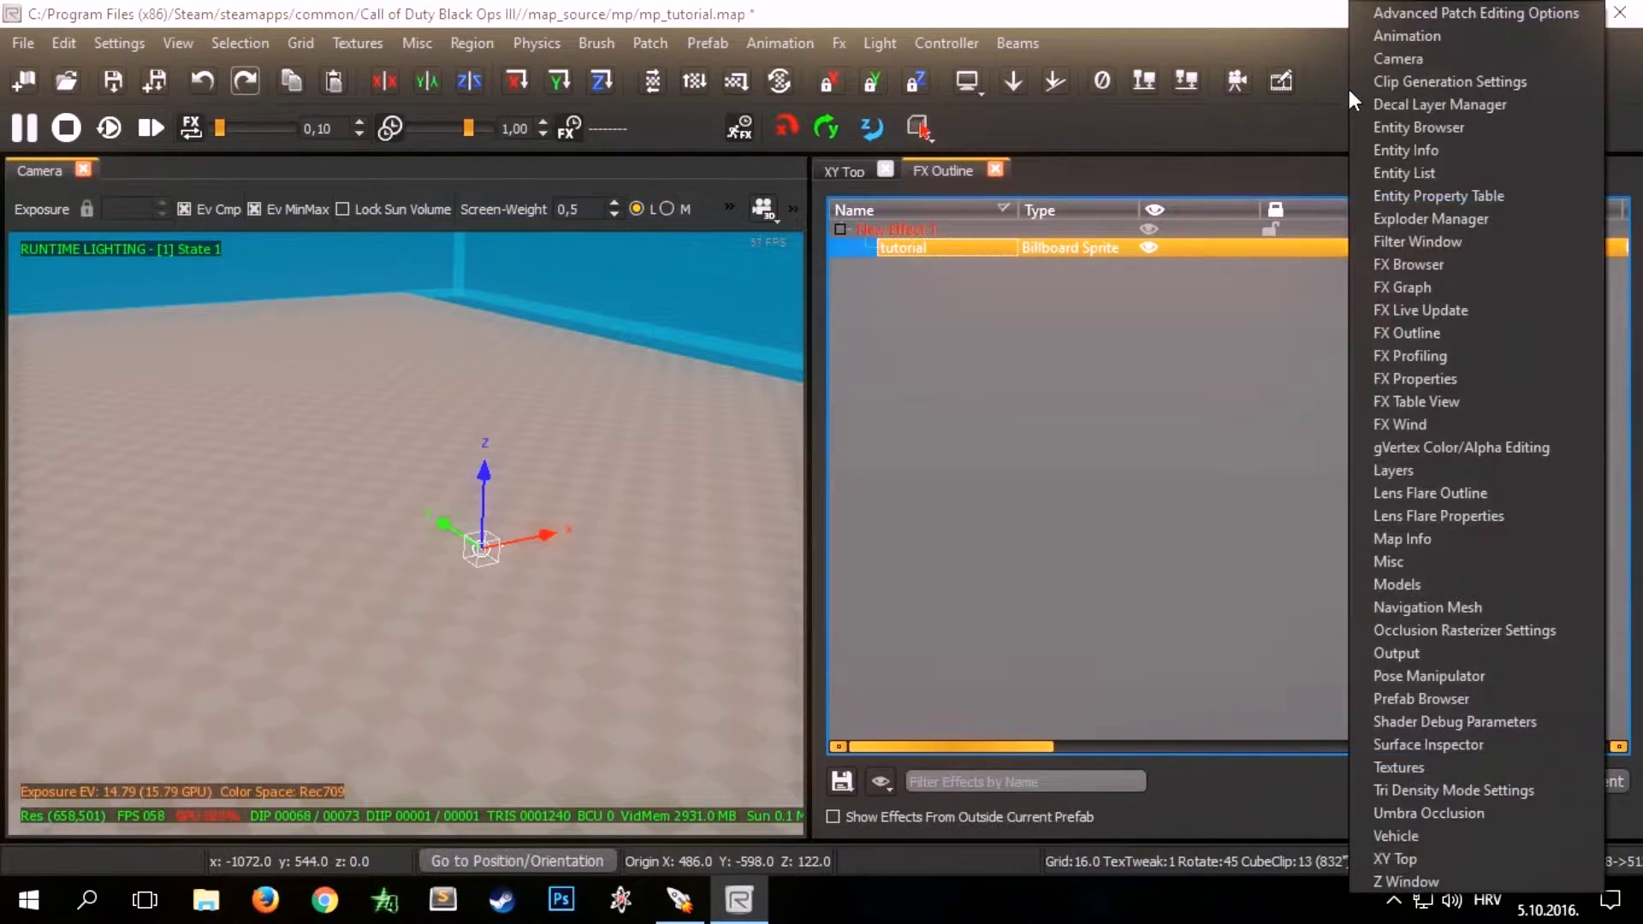
{"action": "left_click", "coordinate": [1292, 373]}
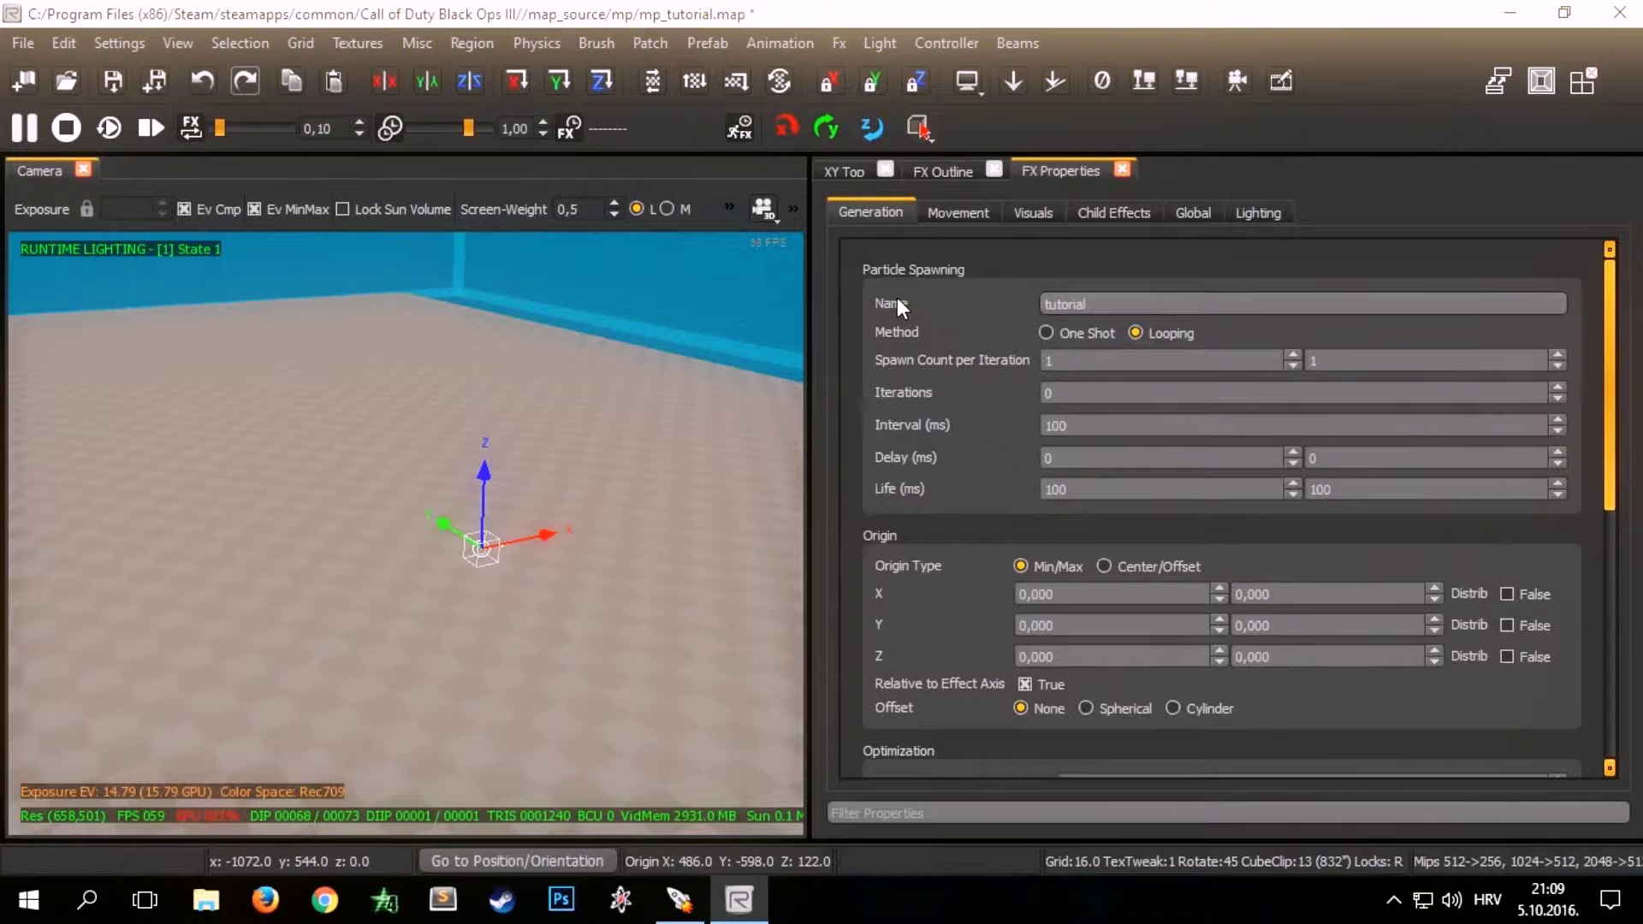
{"action": "scroll", "coordinate": [895, 514], "scroll_direction": "down", "scroll_amount": 5}
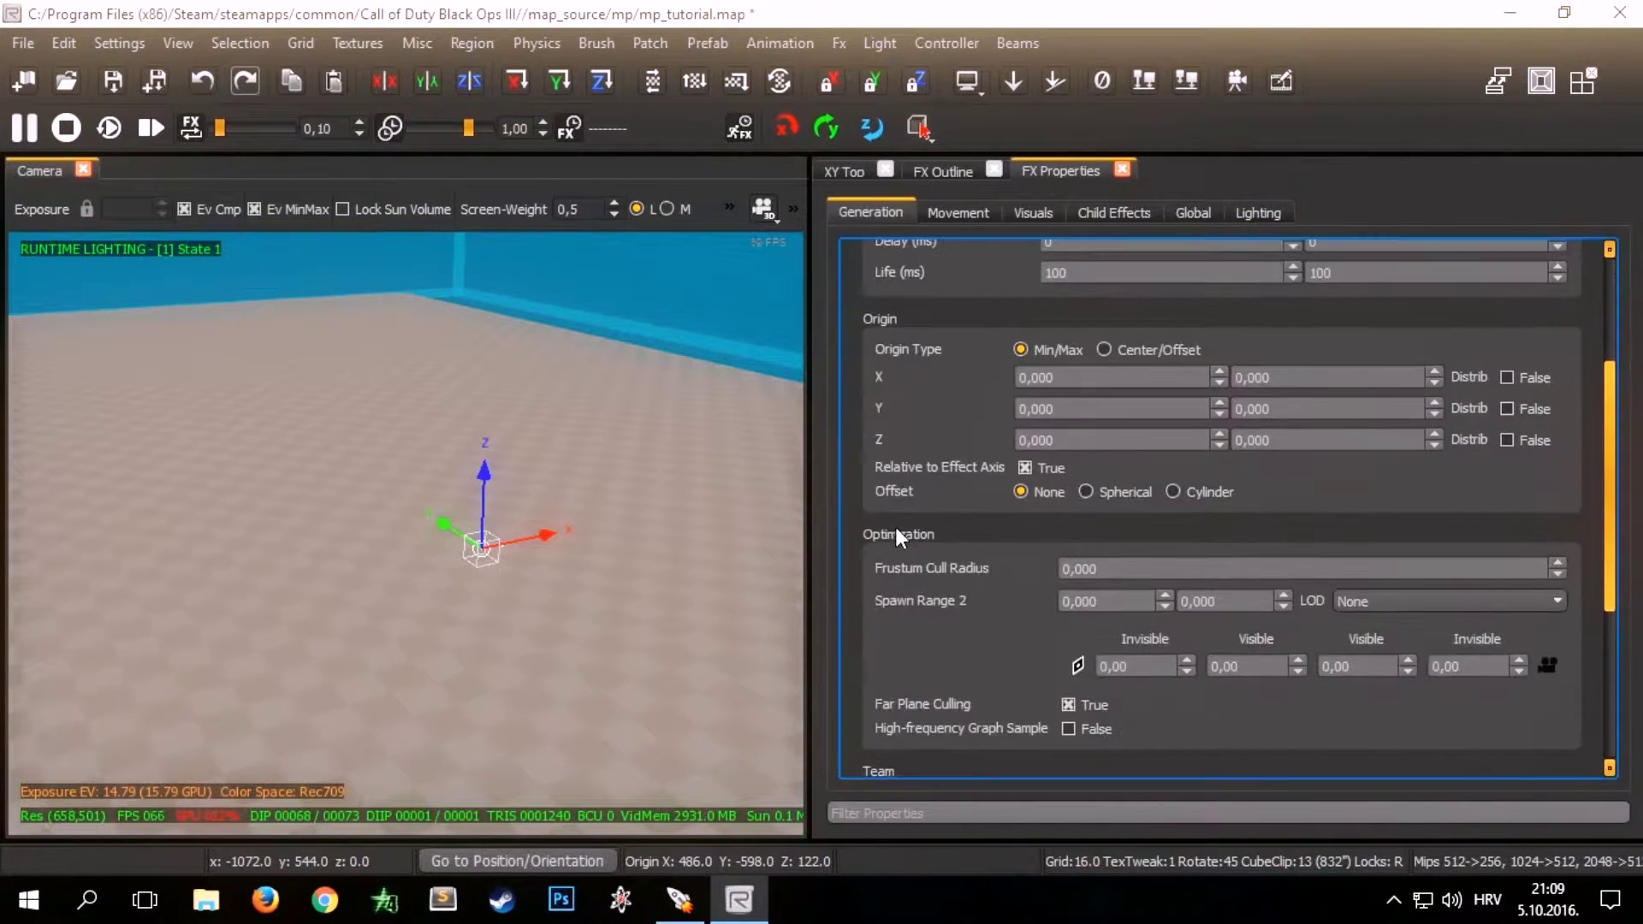
{"action": "scroll", "coordinate": [926, 438], "scroll_direction": "up", "scroll_amount": 5}
{"action": "left_click", "coordinate": [957, 212]}
{"action": "left_click", "coordinate": [1033, 212]}
{"action": "left_click", "coordinate": [870, 212]}
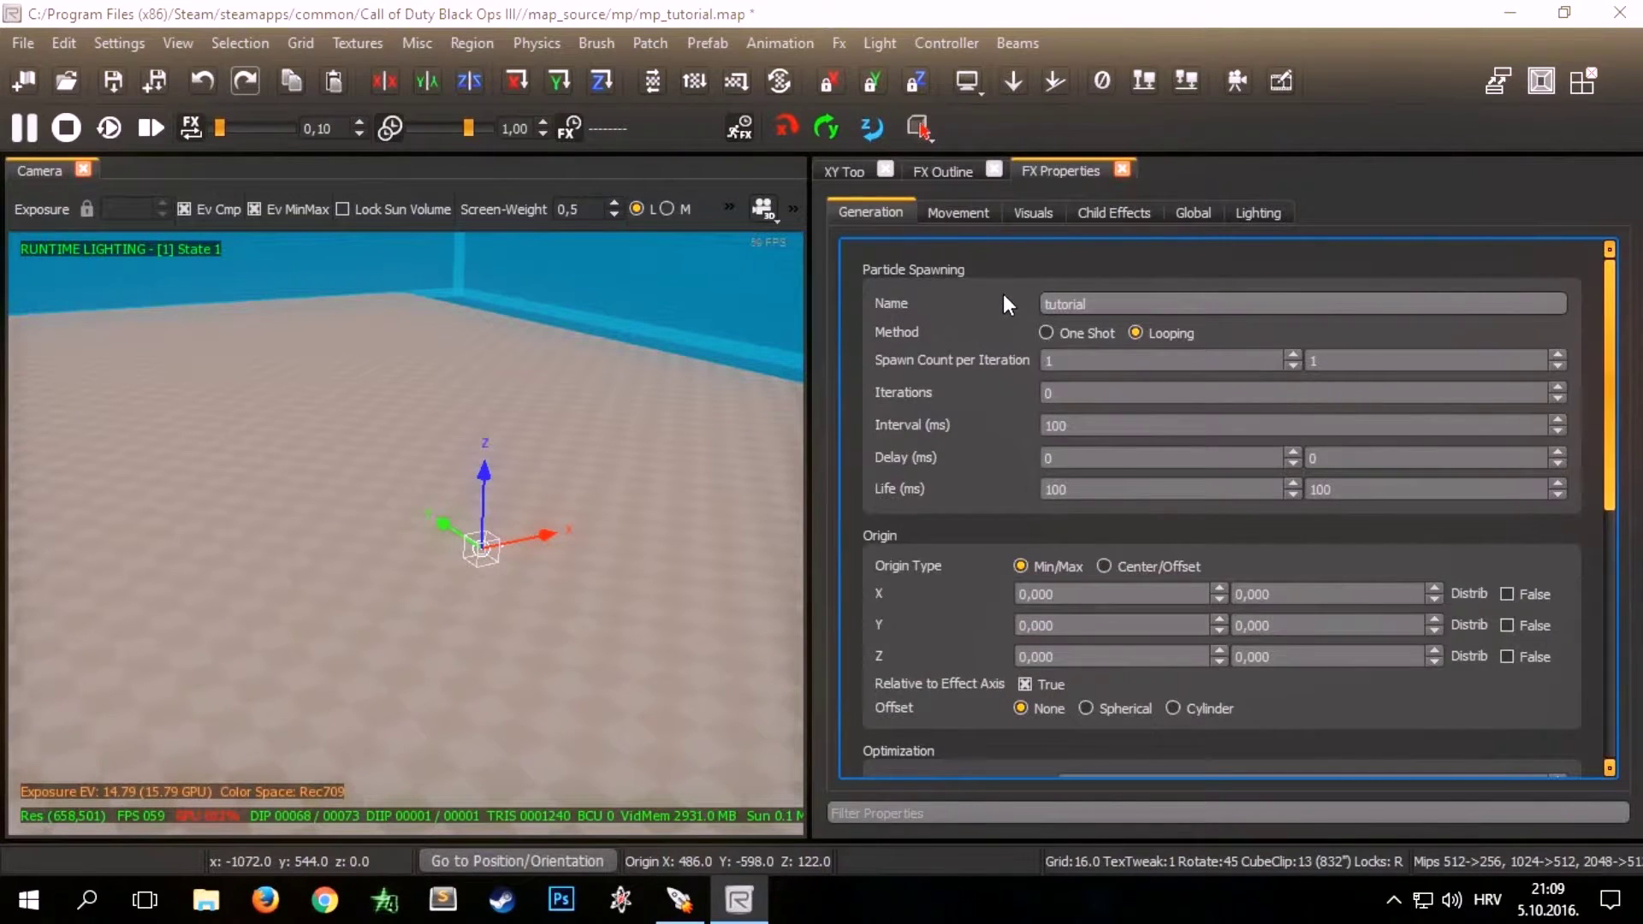
{"action": "left_click_drag", "start_coordinate": [1116, 304], "coordinate": [1024, 303]}
{"action": "left_click", "coordinate": [1125, 303]}
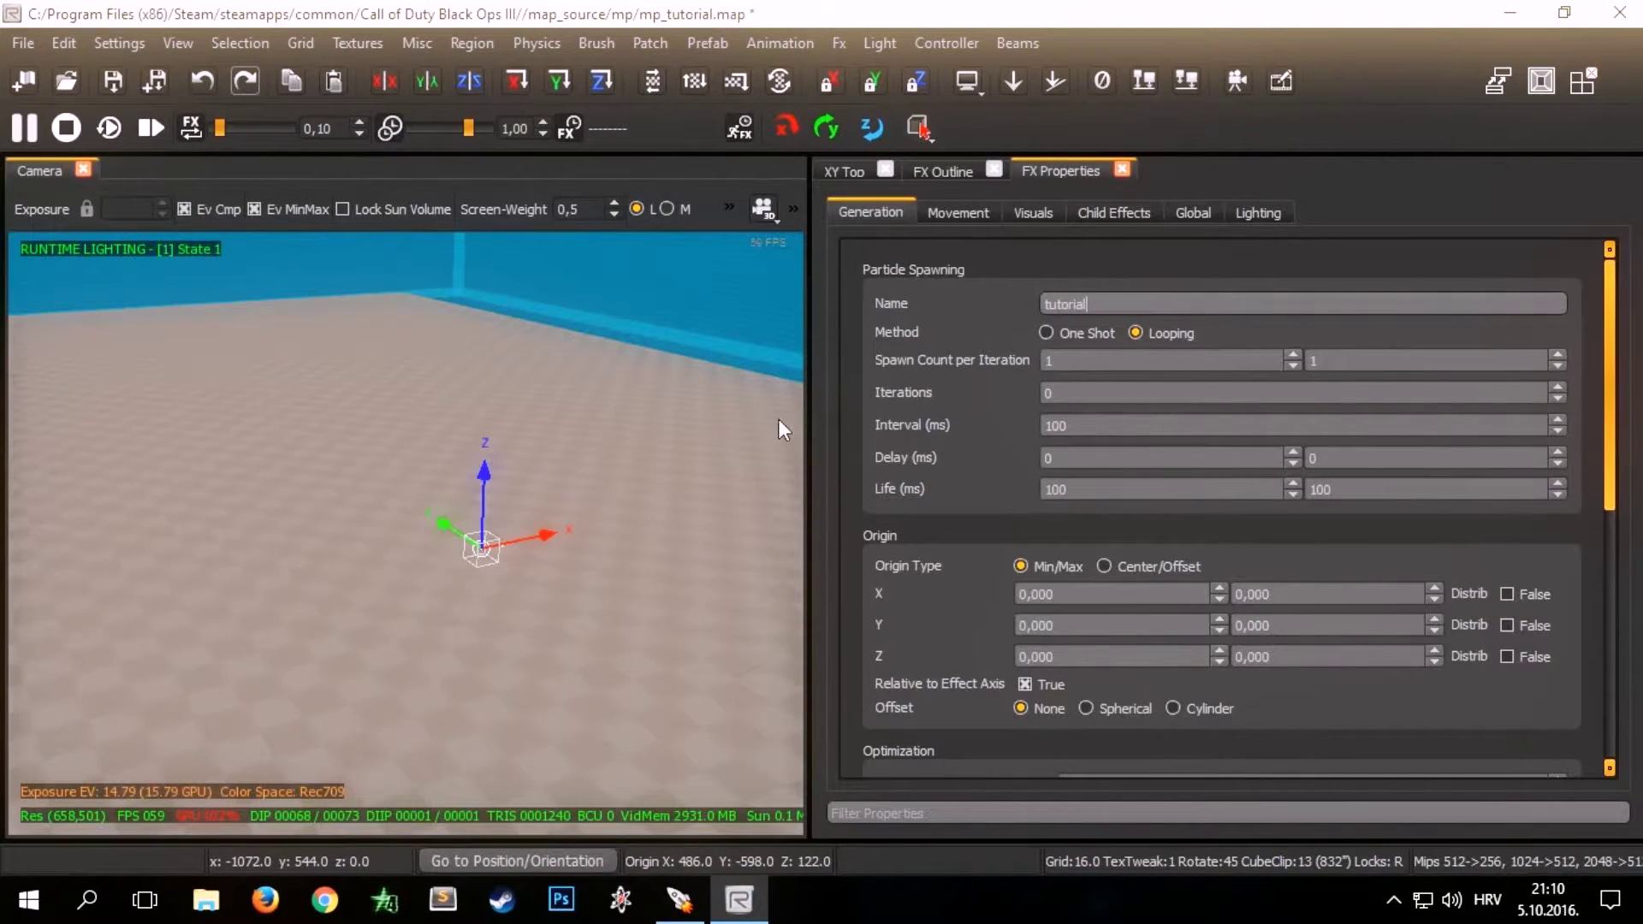
Step: Try a maximum Spawn Count per Iteration of 5 and set it back to 1
{"action": "double_click", "coordinate": [1069, 363]}
{"action": "left_click", "coordinate": [1007, 367]}
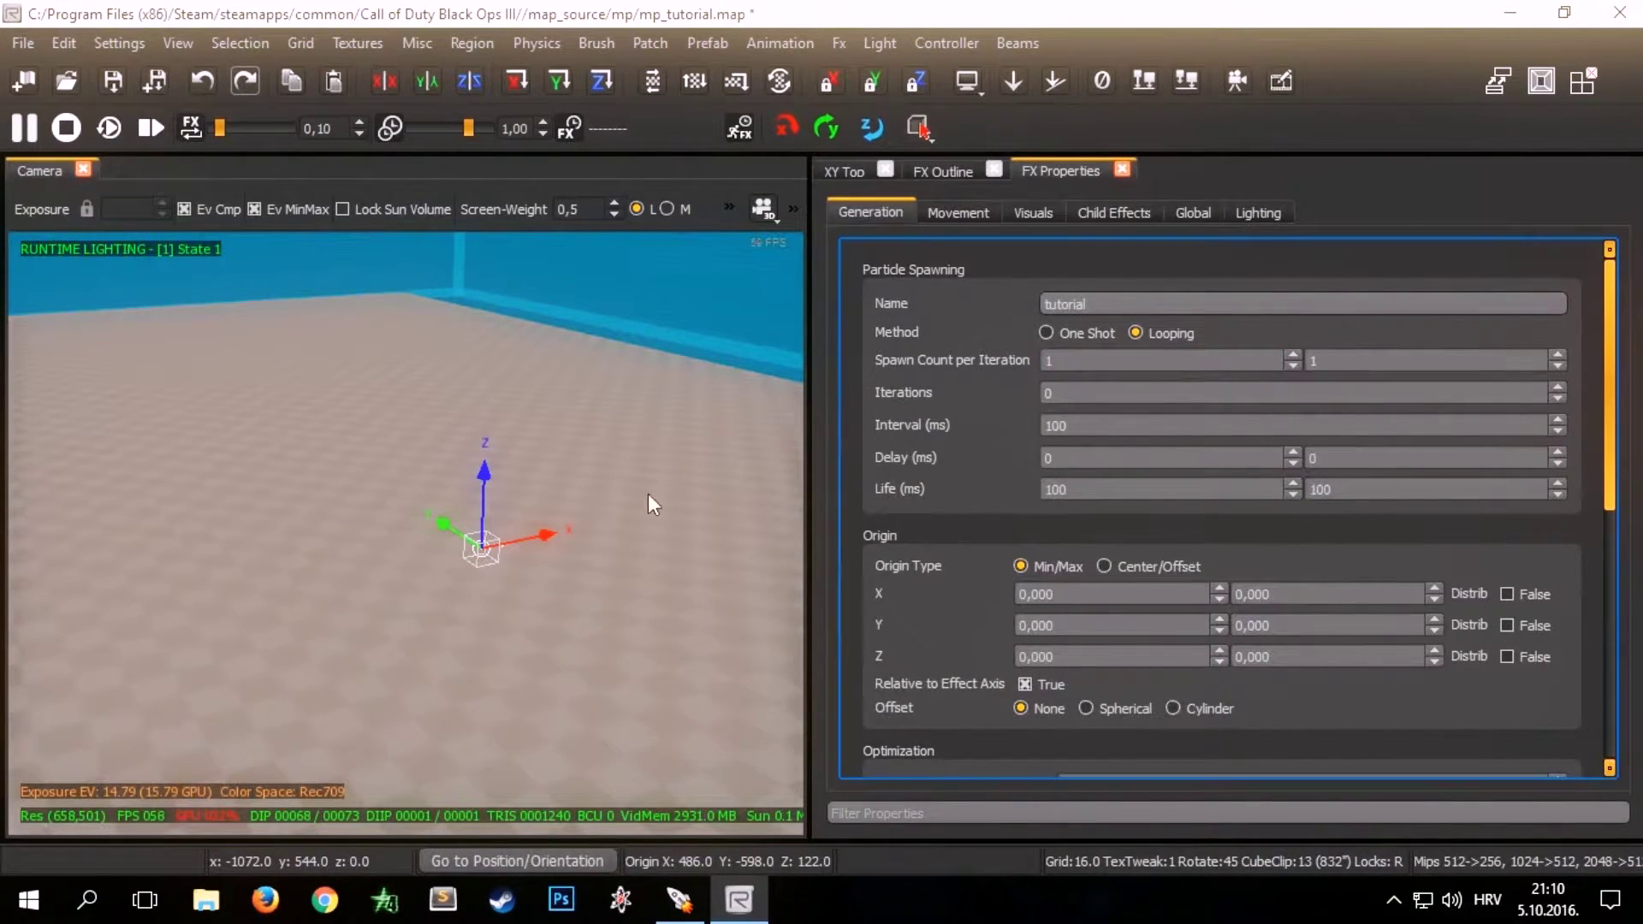
{"action": "double_click", "coordinate": [1336, 363]}
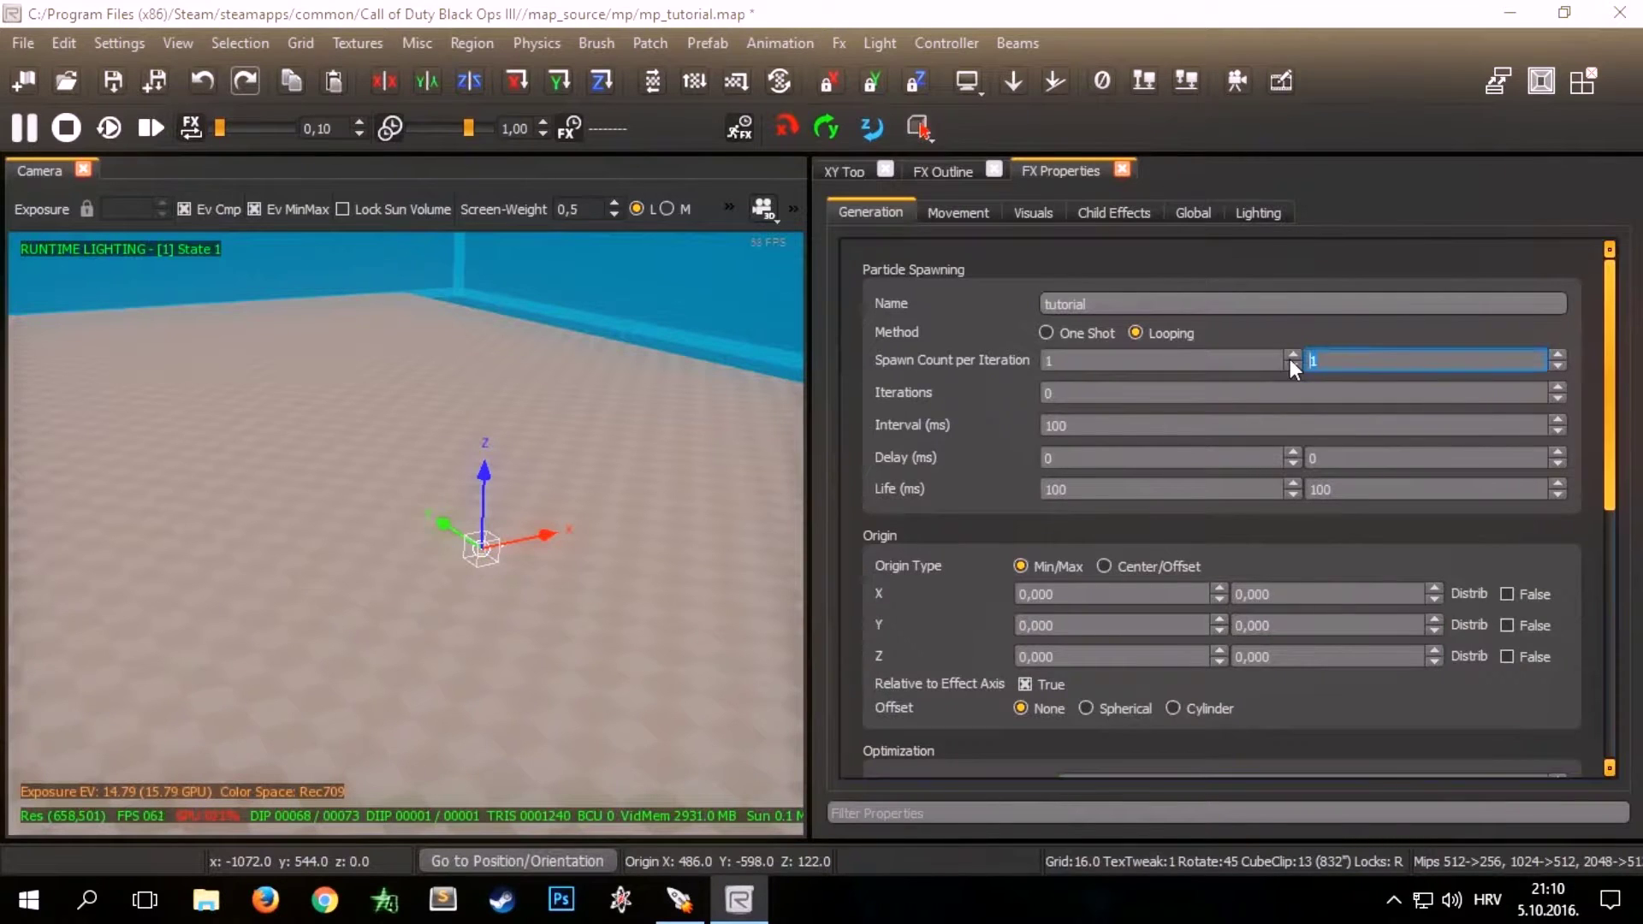
{"action": "left_click", "coordinate": [1125, 359]}
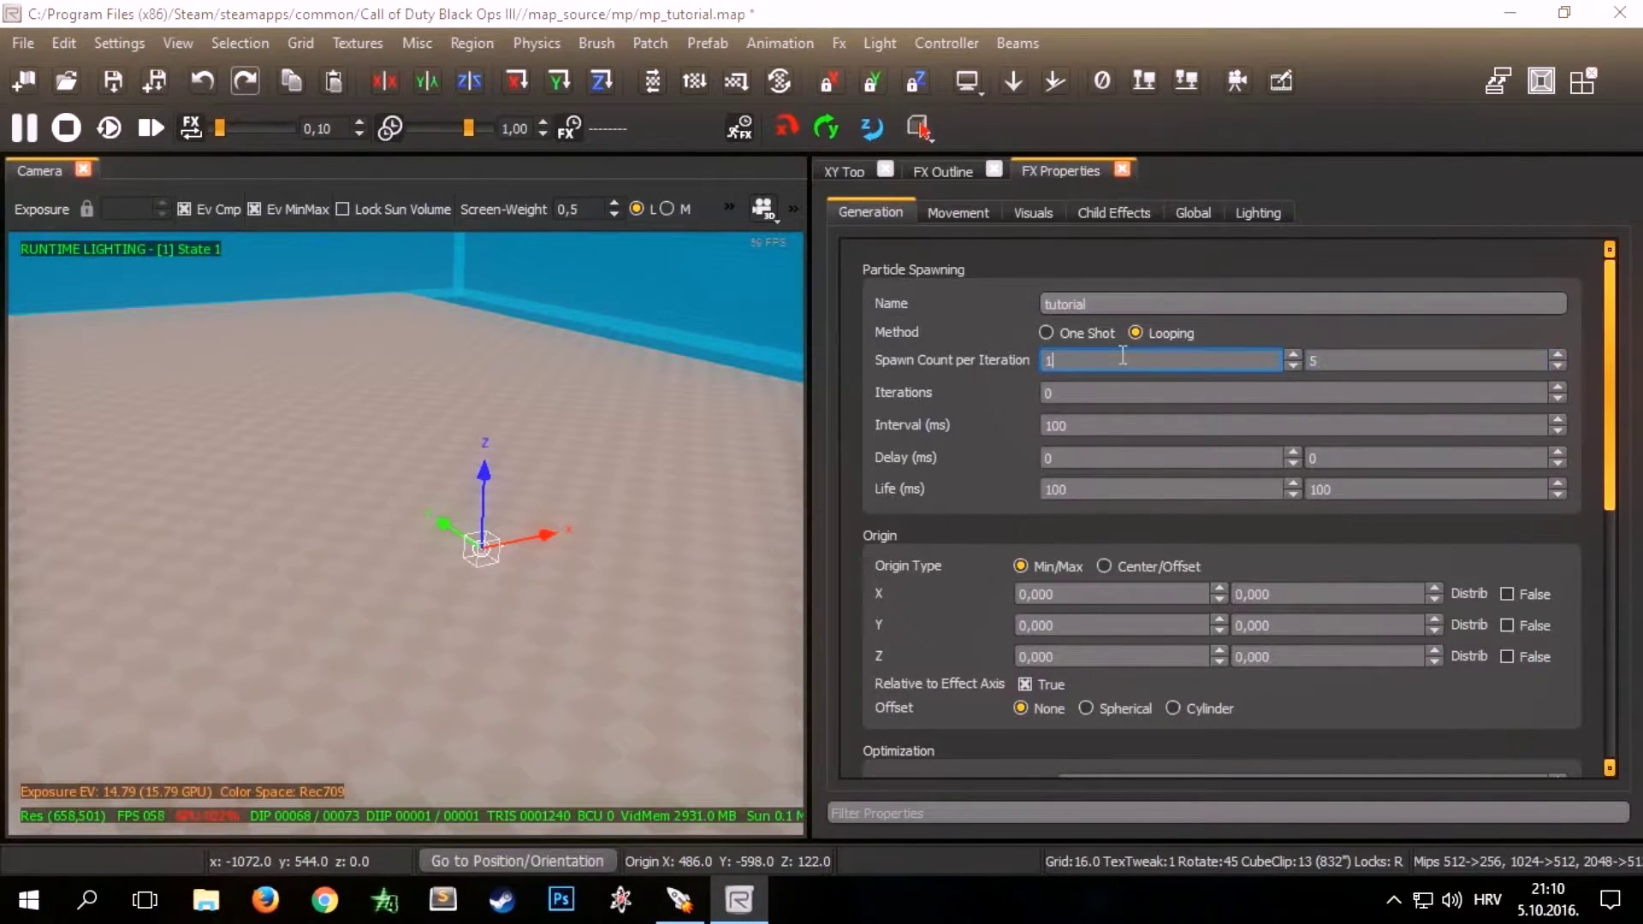
{"action": "left_click", "coordinate": [1379, 356]}
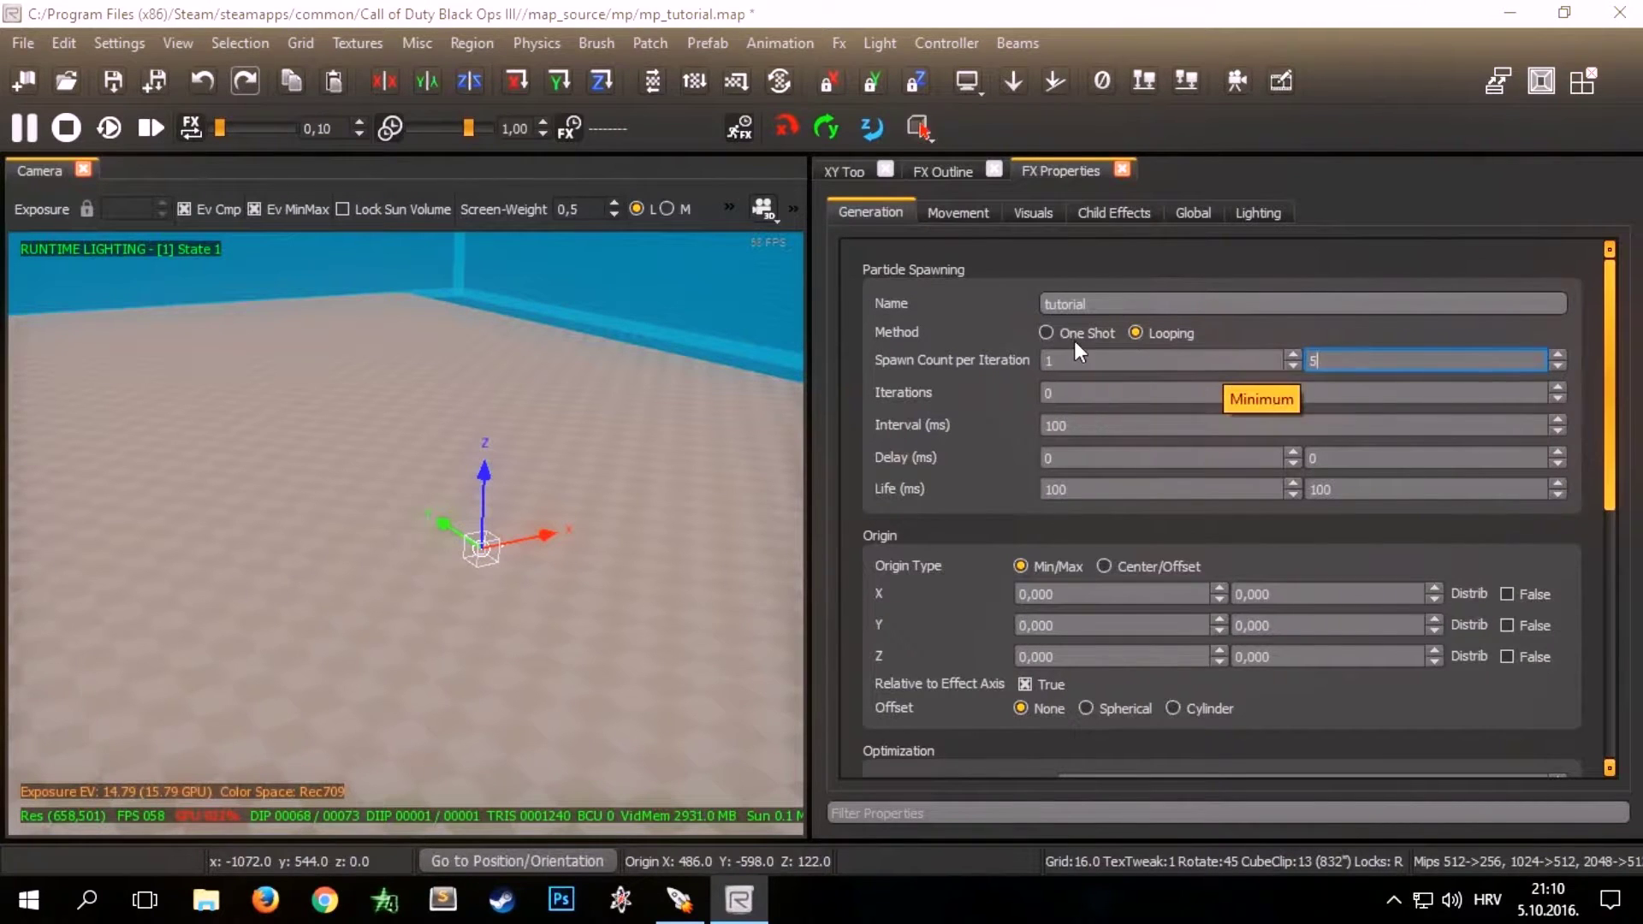
{"action": "key", "text": "BackSpace"}
{"action": "type", "text": "1"}
{"action": "left_click", "coordinate": [544, 416]}
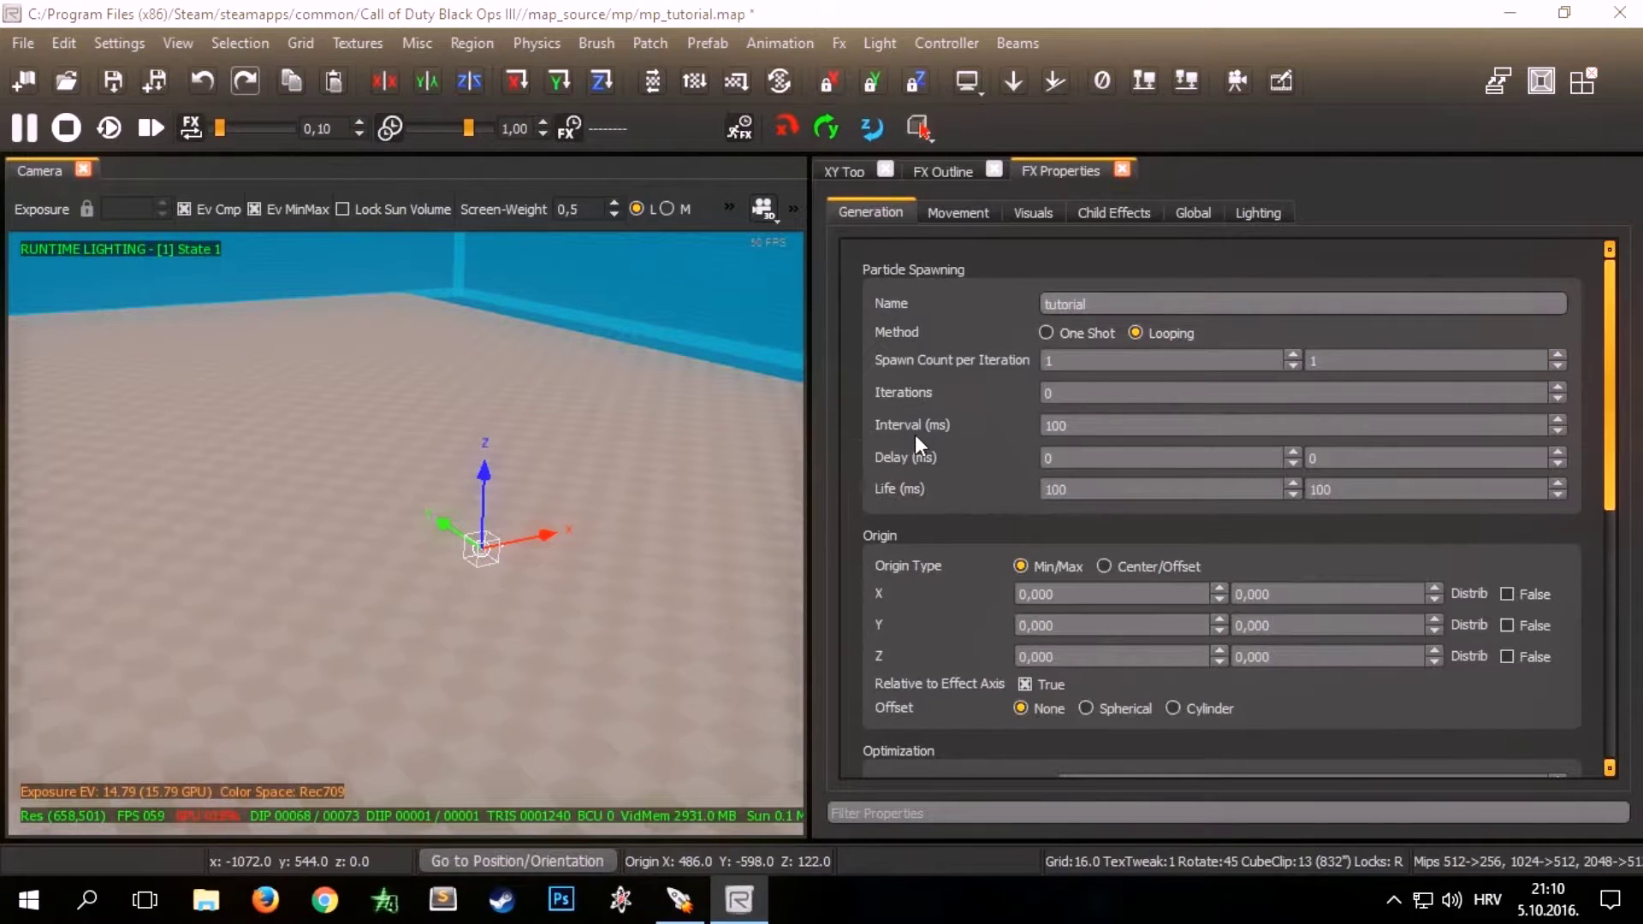
Step: Set the particle spawning Interval to 1000 ms
{"action": "left_click", "coordinate": [1058, 426]}
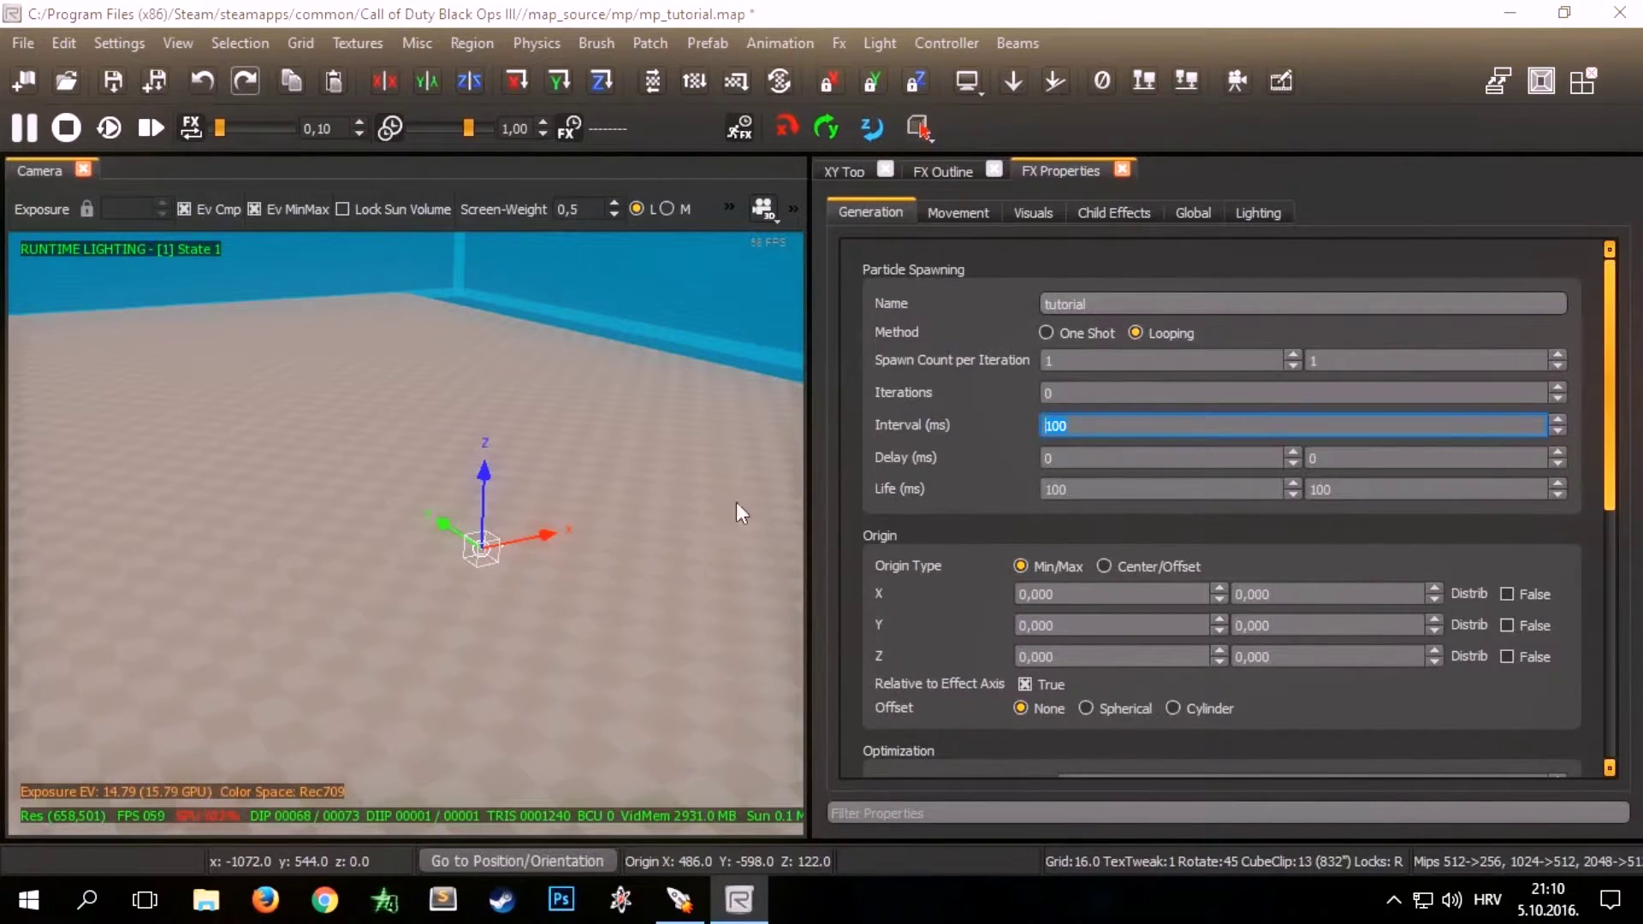
{"action": "left_click", "coordinate": [1094, 426]}
{"action": "type", "text": "0"}
{"action": "key", "text": "Return"}
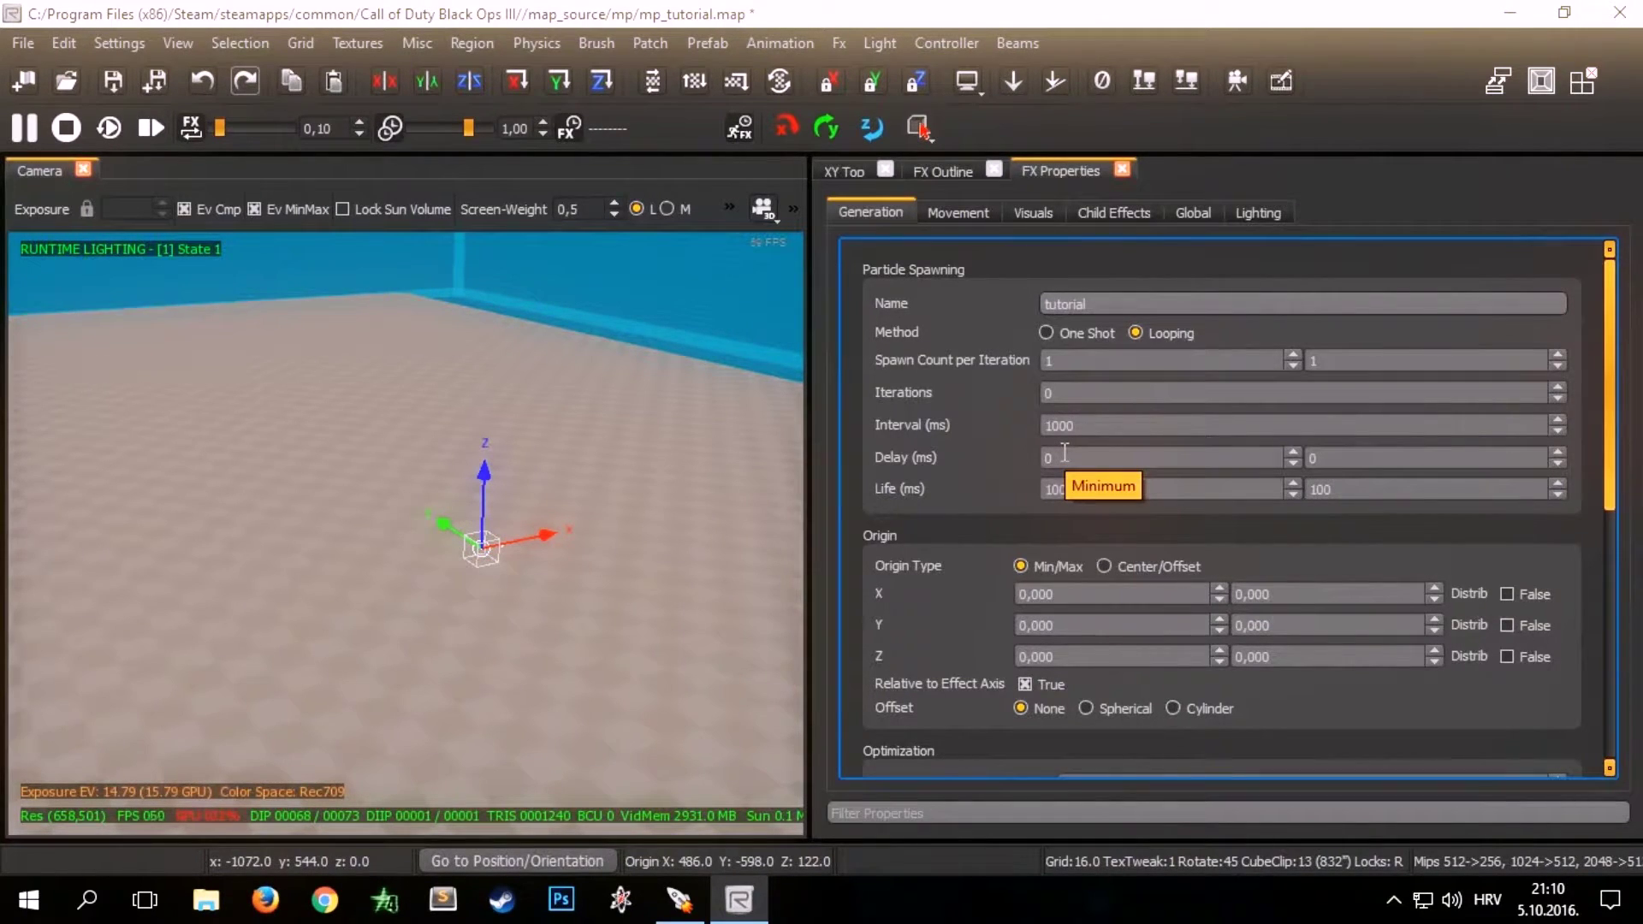
Step: Try a minimum Delay of 1000 ms and set it back to 0
{"action": "mouse_move", "coordinate": [737, 516]}
{"action": "right_mouse_down"}
{"action": "mouse_move", "coordinate": [812, 530]}
{"action": "mouse_move", "coordinate": [731, 518]}
{"action": "right_mouse_up"}
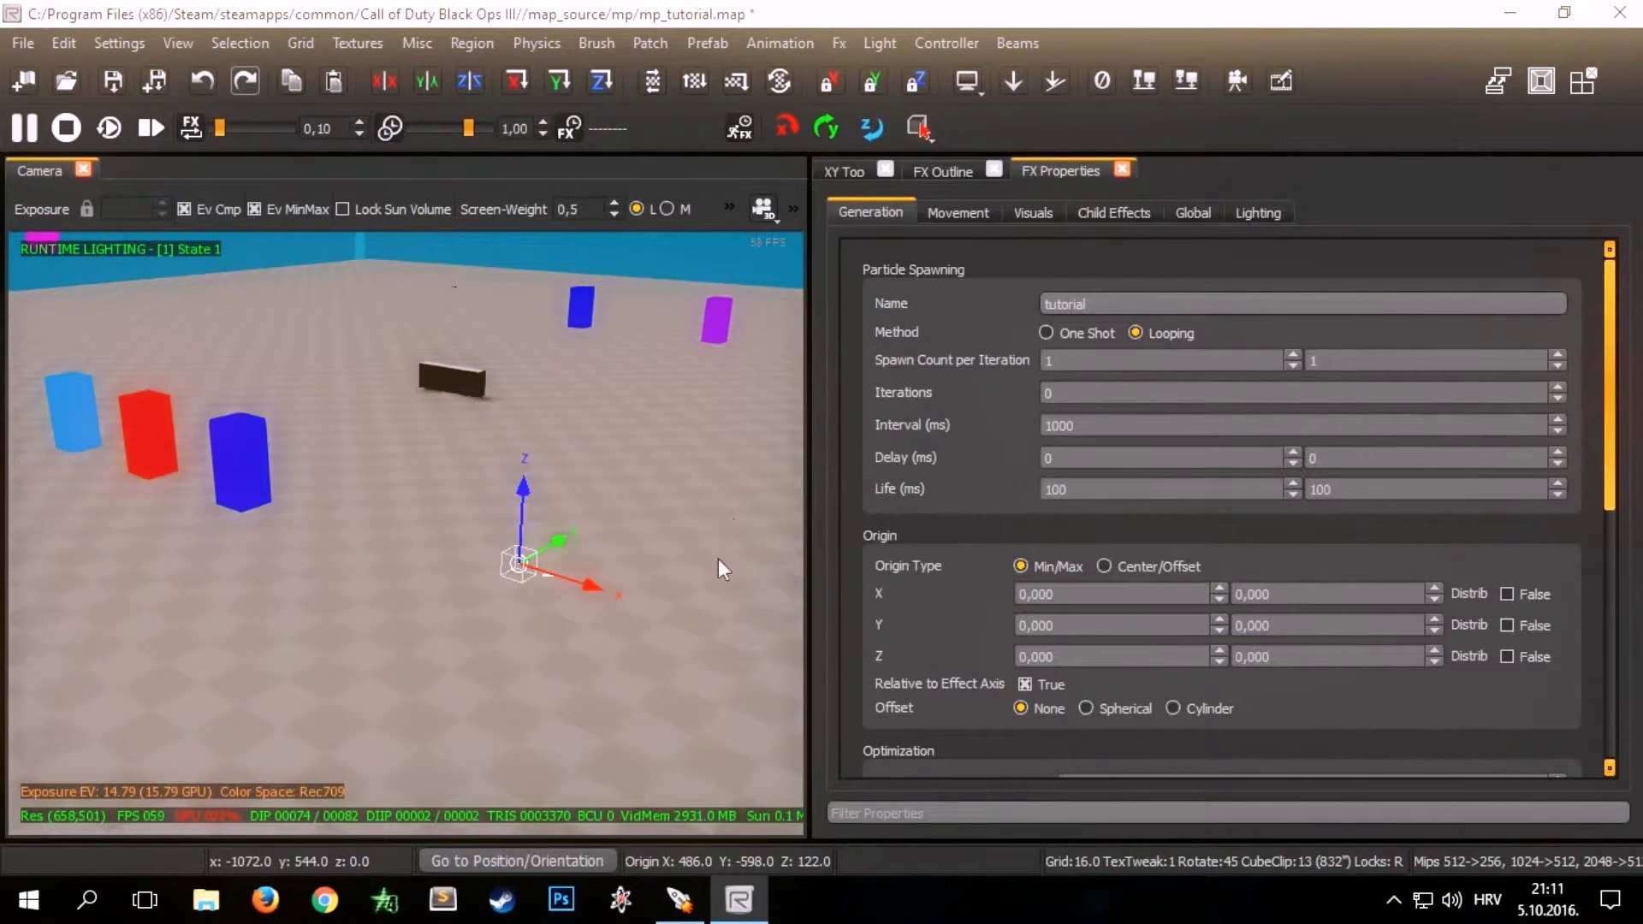
{"action": "scroll", "coordinate": [554, 566], "scroll_direction": "down", "scroll_amount": 1}
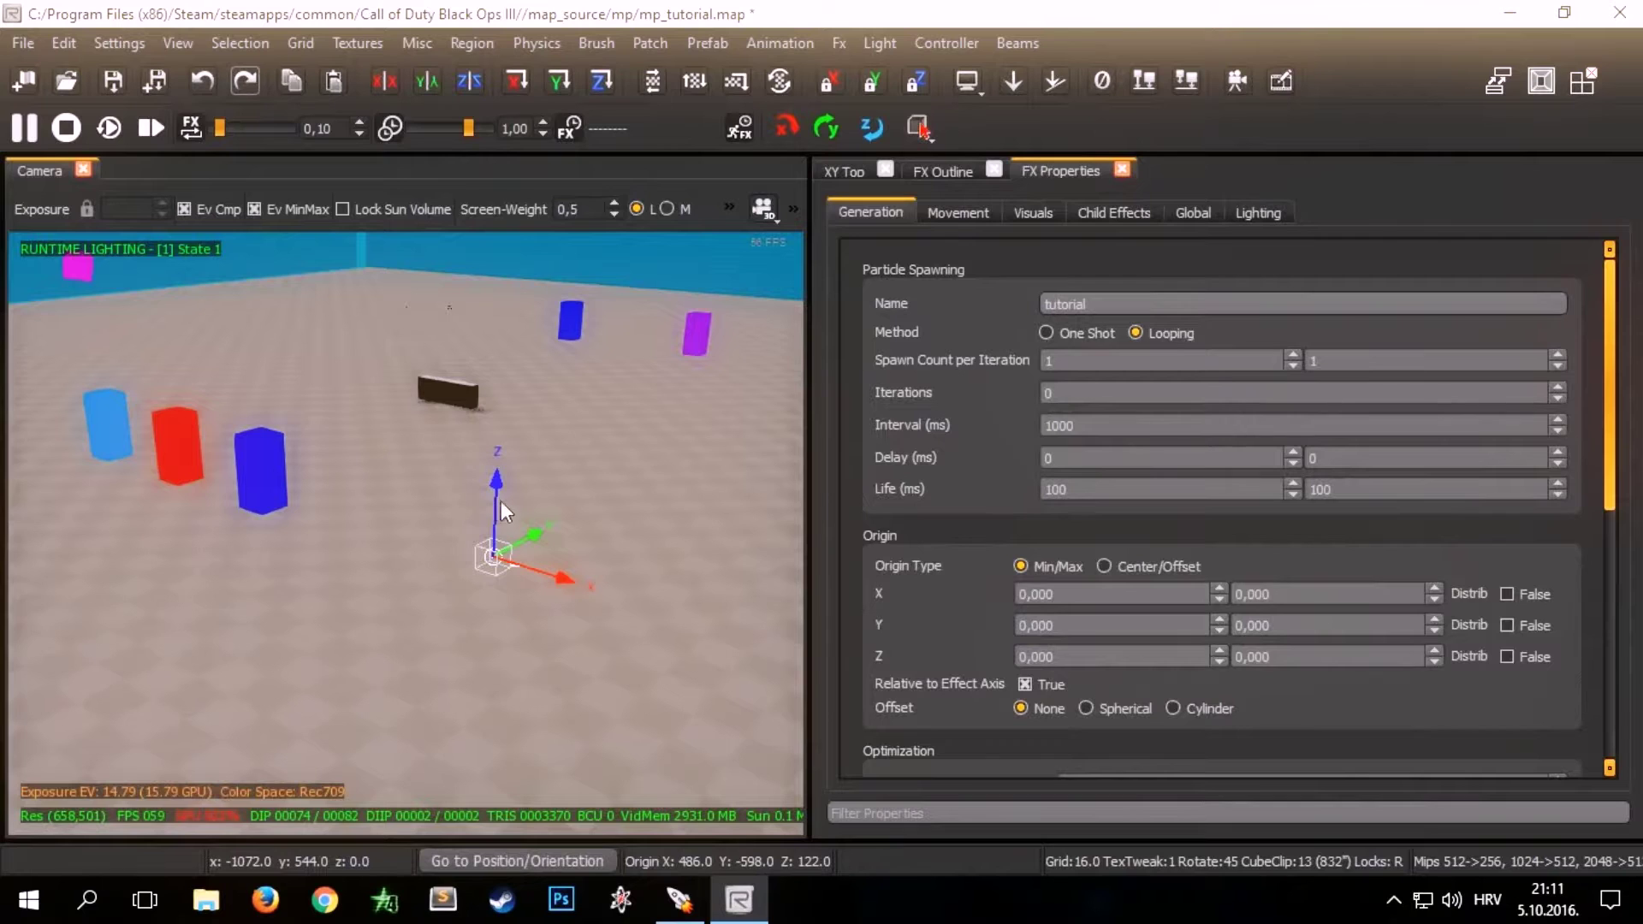
{"action": "left_click_drag", "start_coordinate": [1073, 462], "coordinate": [1004, 460]}
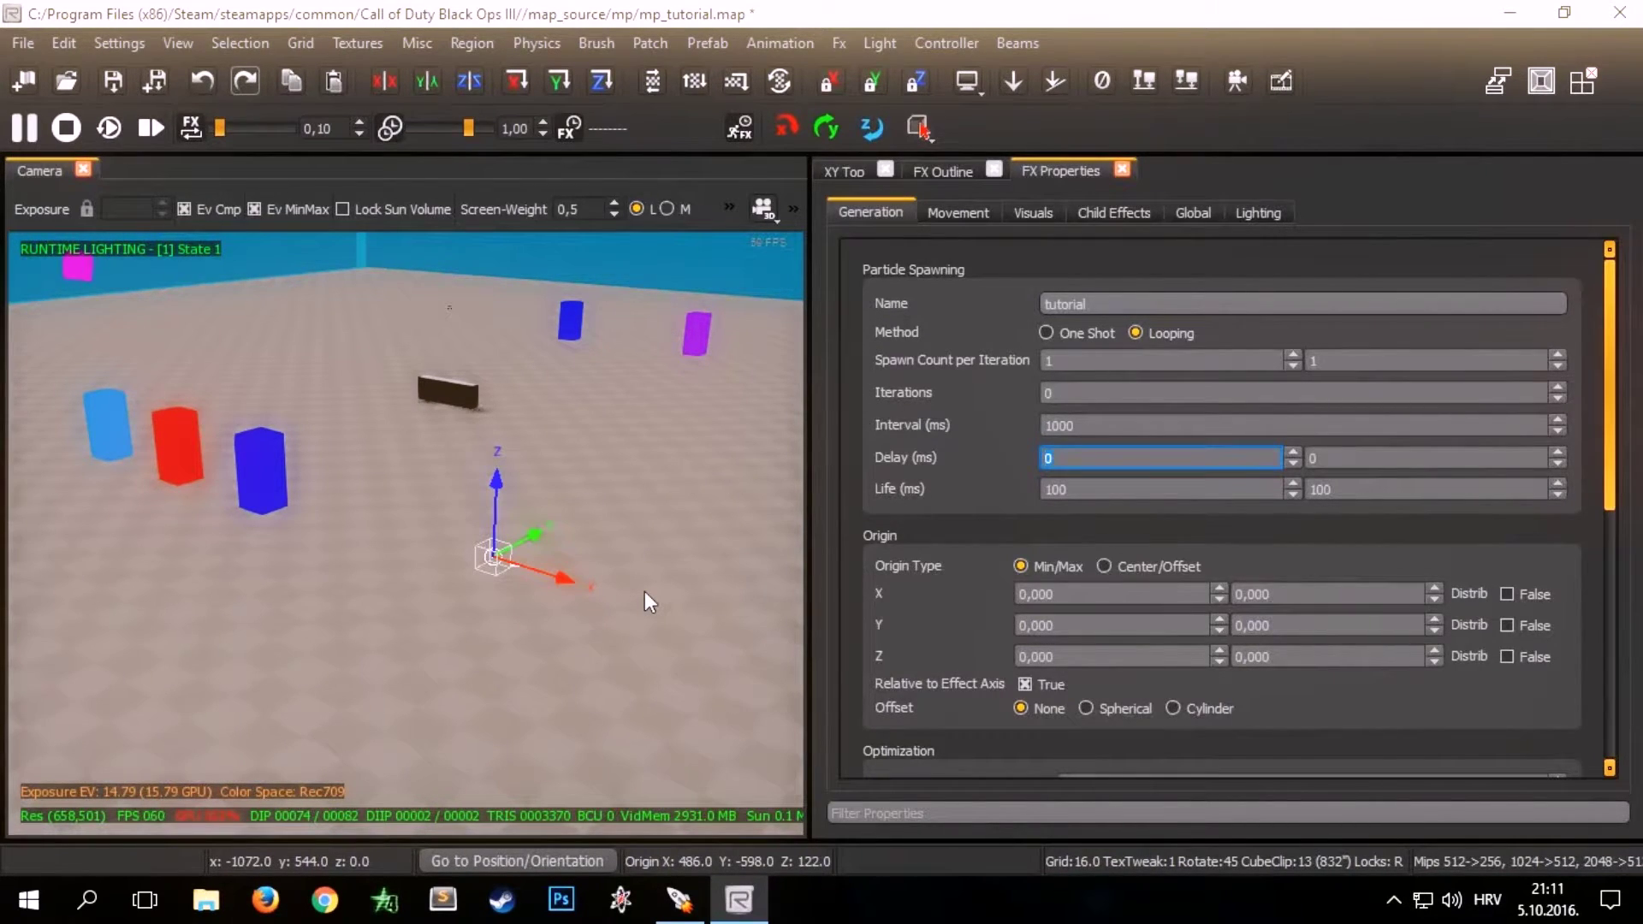
{"action": "type", "text": "1000"}
{"action": "double_click", "coordinate": [1085, 458]}
{"action": "type", "text": "0"}
{"action": "left_click", "coordinate": [1091, 491]}
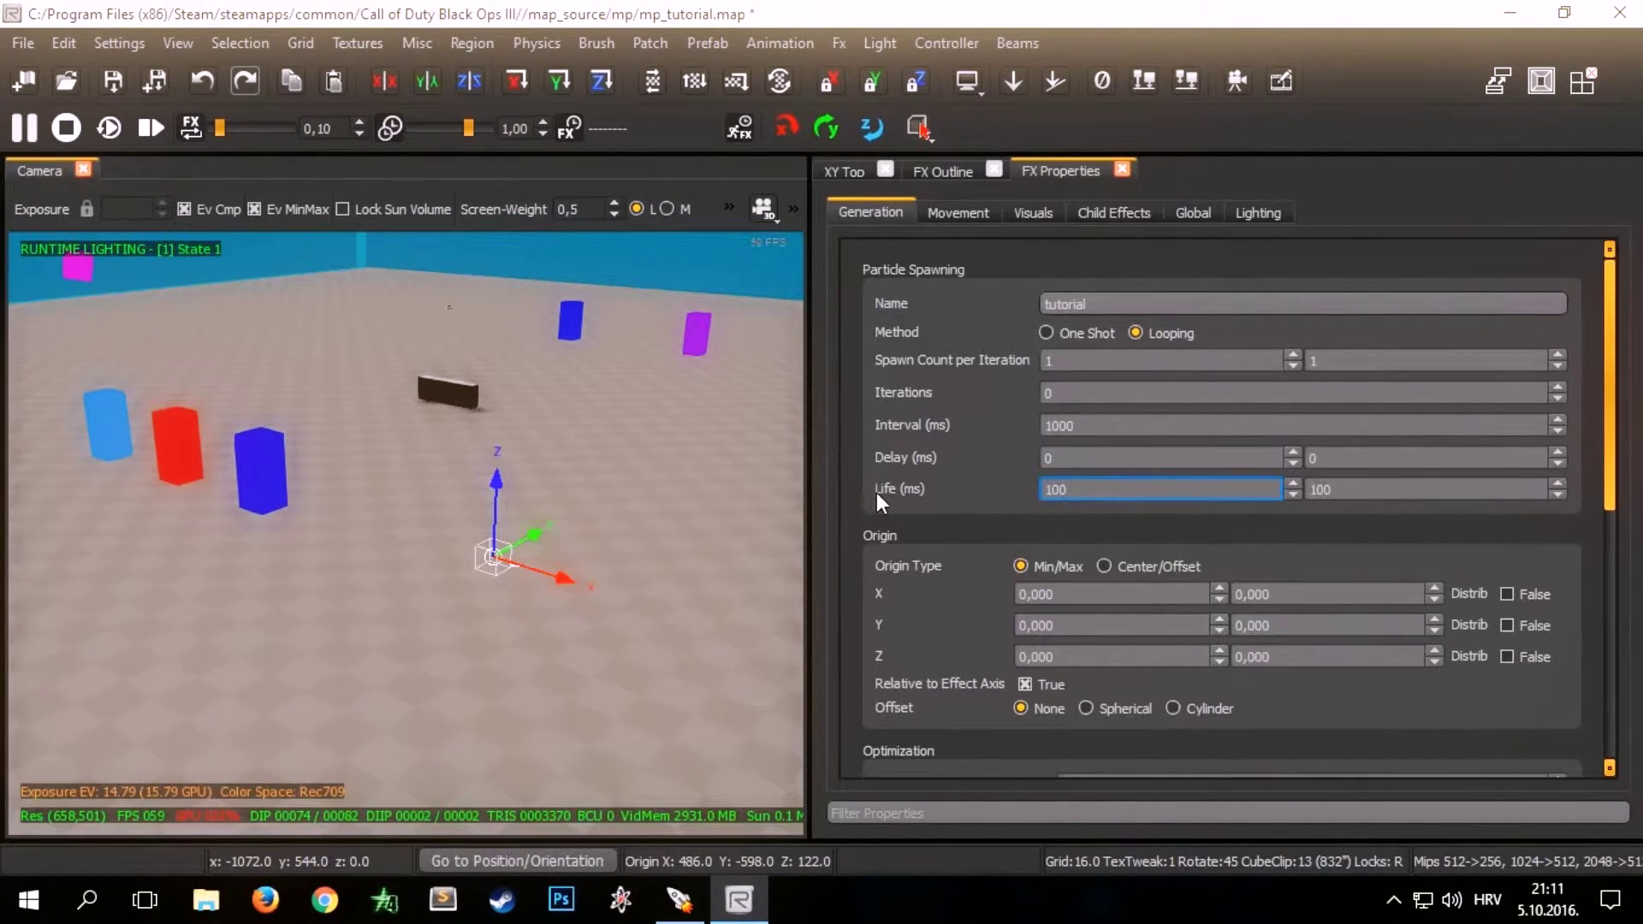
Step: Set the maximum X value of the particle Origin to 50, keeping the Min/Max origin type
{"action": "right_click_drag", "start_coordinate": [607, 594], "coordinate": [623, 582]}
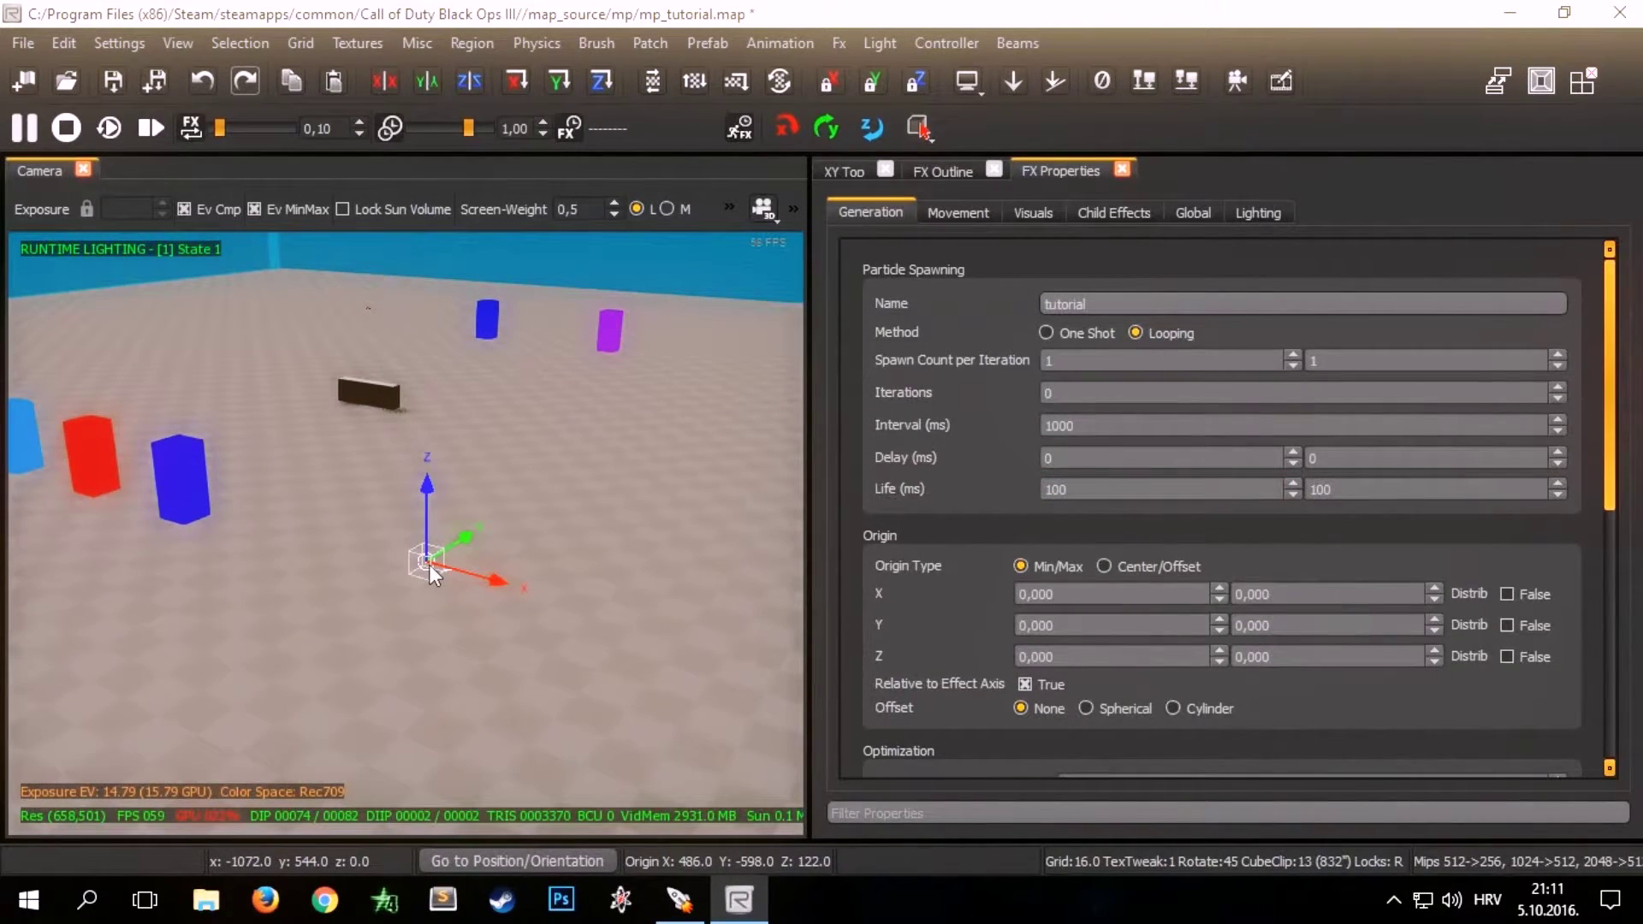
{"action": "scroll", "coordinate": [966, 526], "scroll_direction": "down", "scroll_amount": 3}
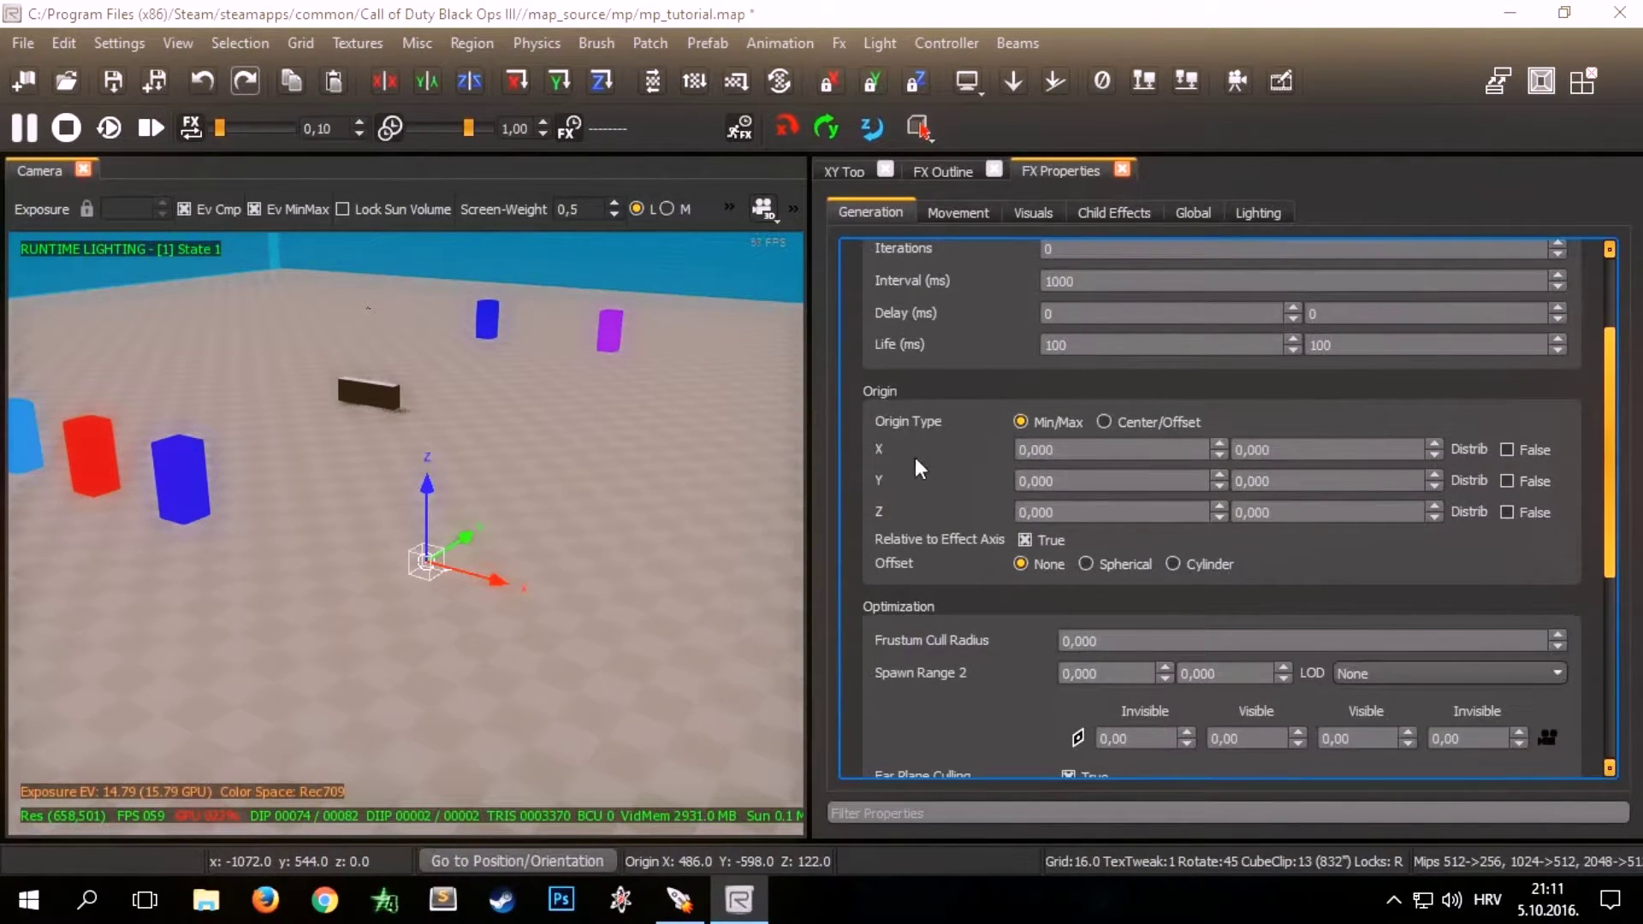
{"action": "right_click_drag", "start_coordinate": [508, 535], "coordinate": [508, 541]}
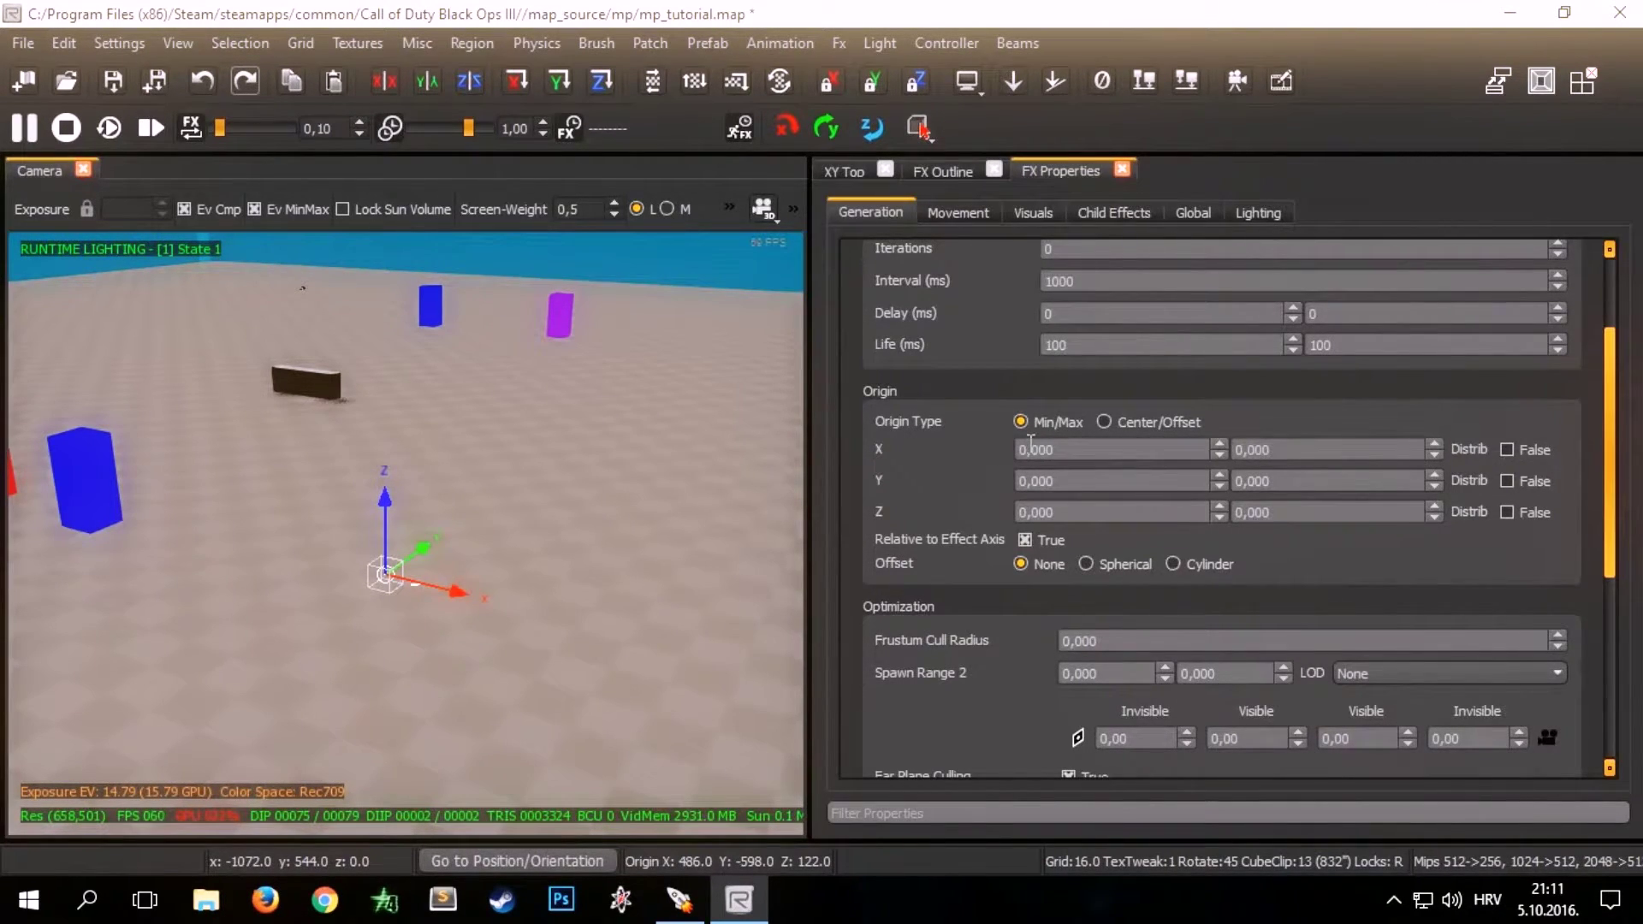
{"action": "double_click", "coordinate": [1243, 449]}
{"action": "type", "text": "50"}
{"action": "left_click", "coordinate": [1262, 400]}
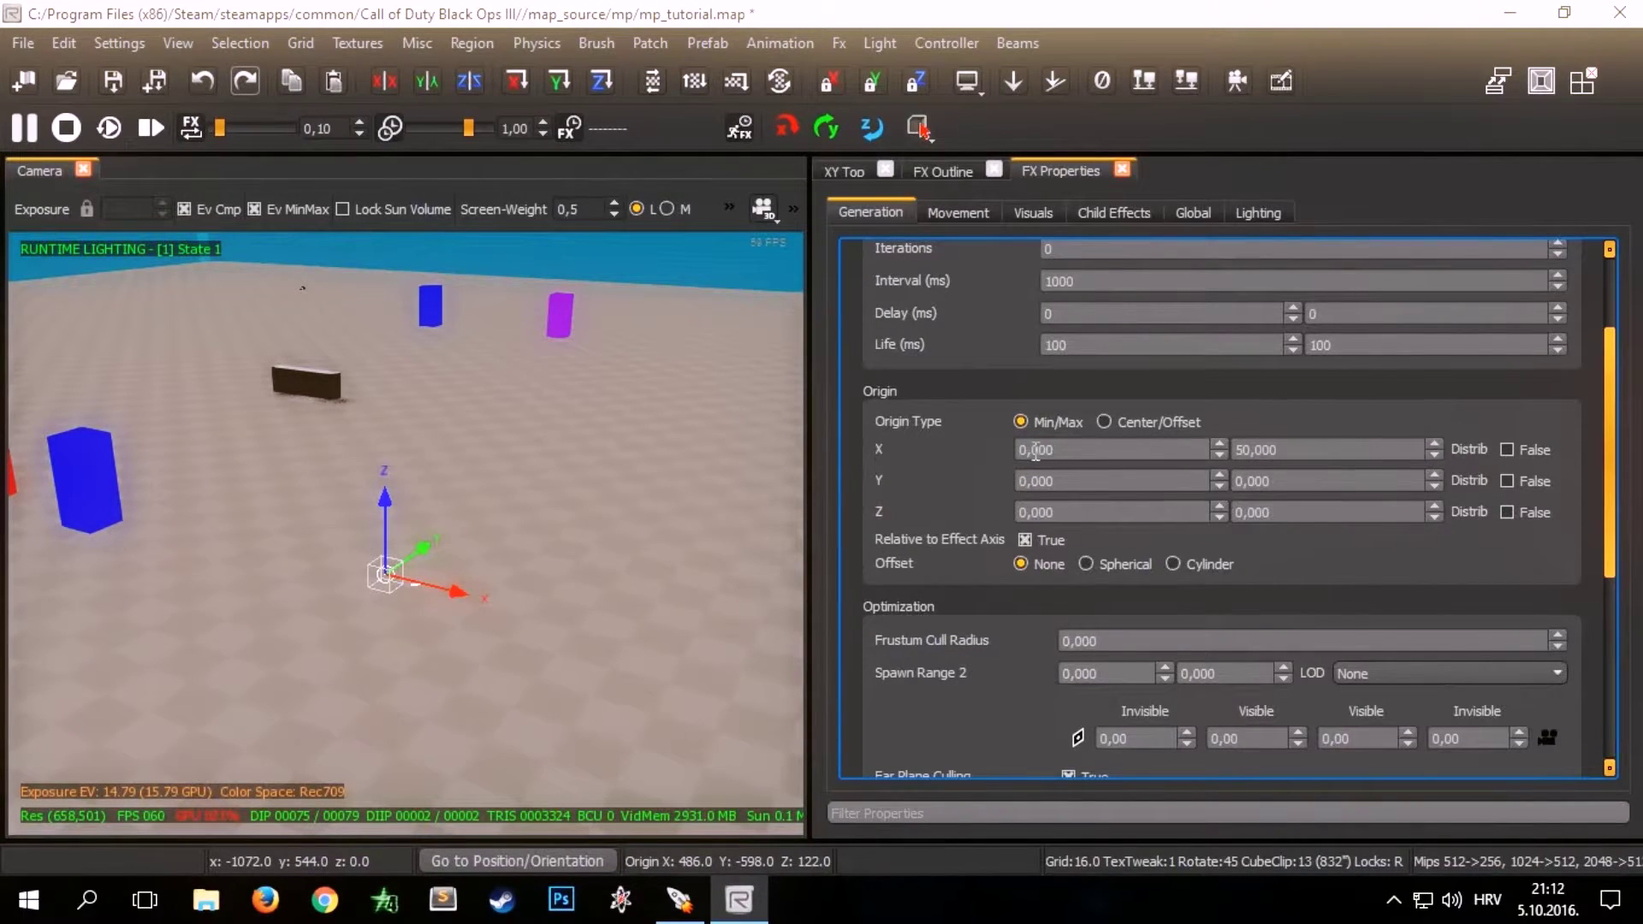
Step: Set the maximum Y and Z values of the particle Origin to 50
{"action": "right_click_drag", "start_coordinate": [540, 605], "coordinate": [642, 629]}
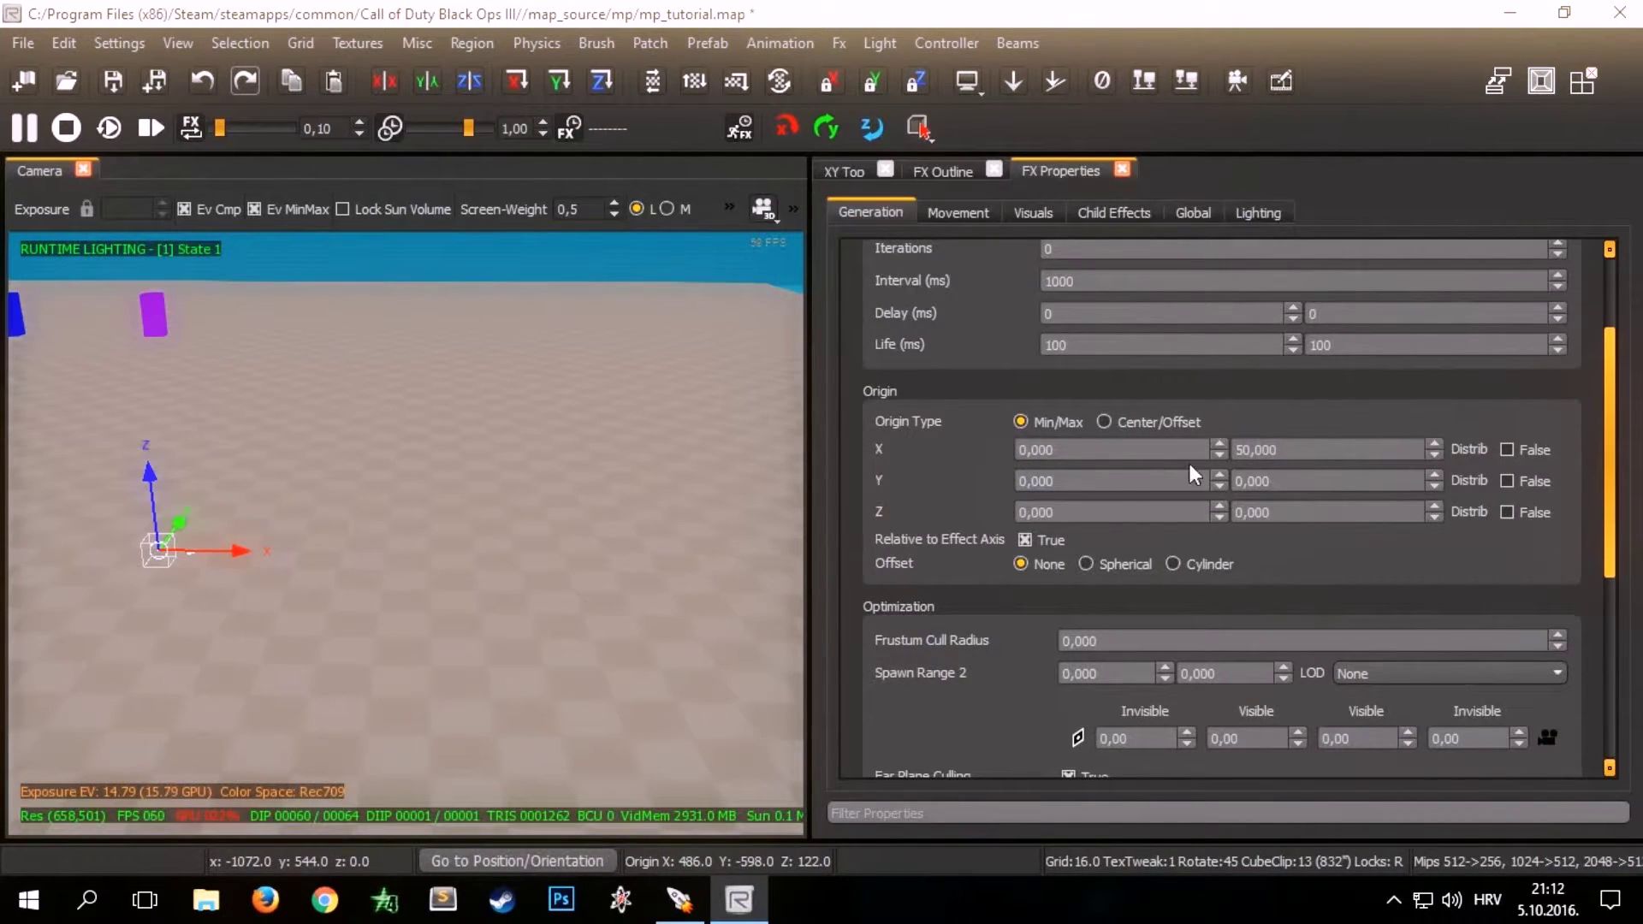
{"action": "left_click", "coordinate": [1251, 481]}
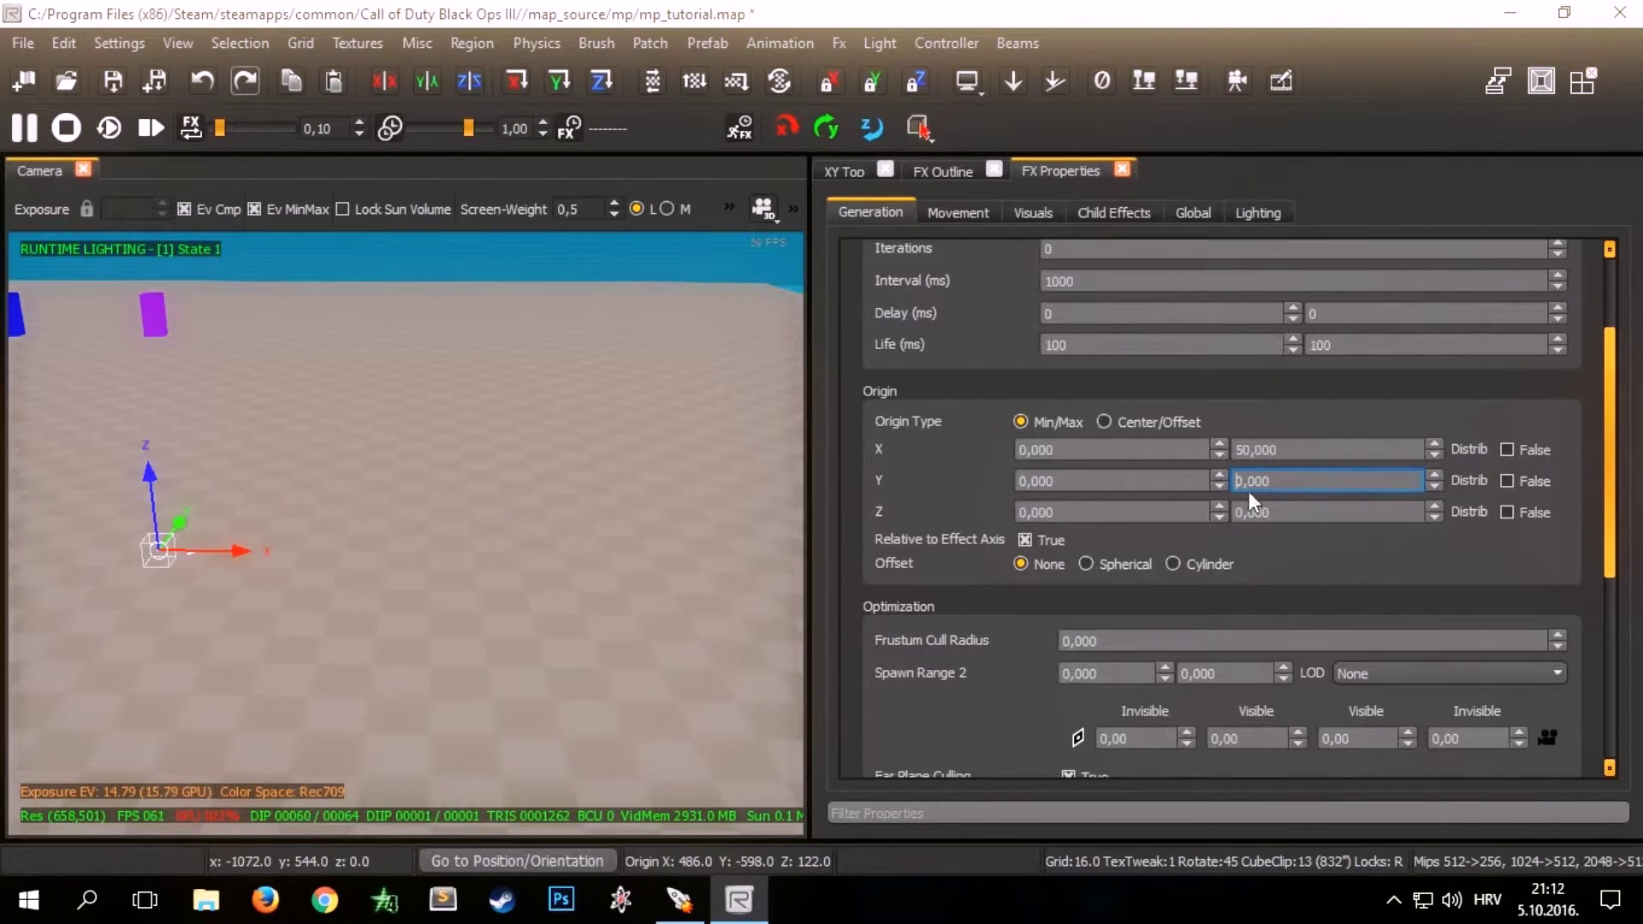
{"action": "type", "text": "5"}
{"action": "left_click", "coordinate": [1236, 513]}
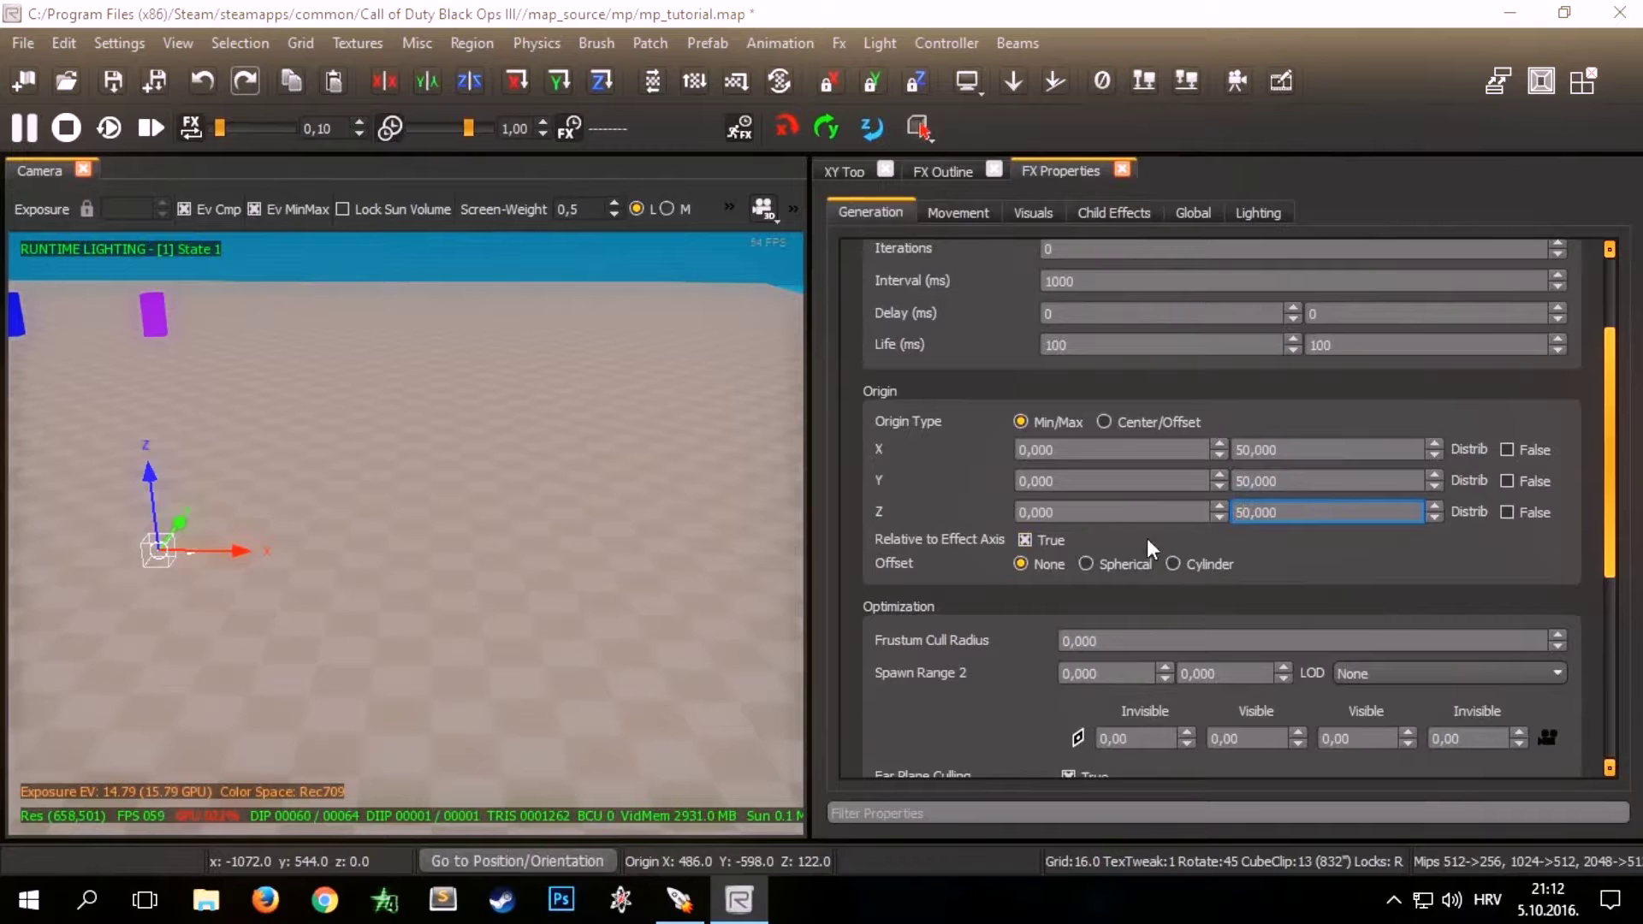
{"action": "scroll", "coordinate": [991, 543], "scroll_direction": "down", "scroll_amount": 3}
{"action": "scroll", "coordinate": [992, 535], "scroll_direction": "up", "scroll_amount": 3}
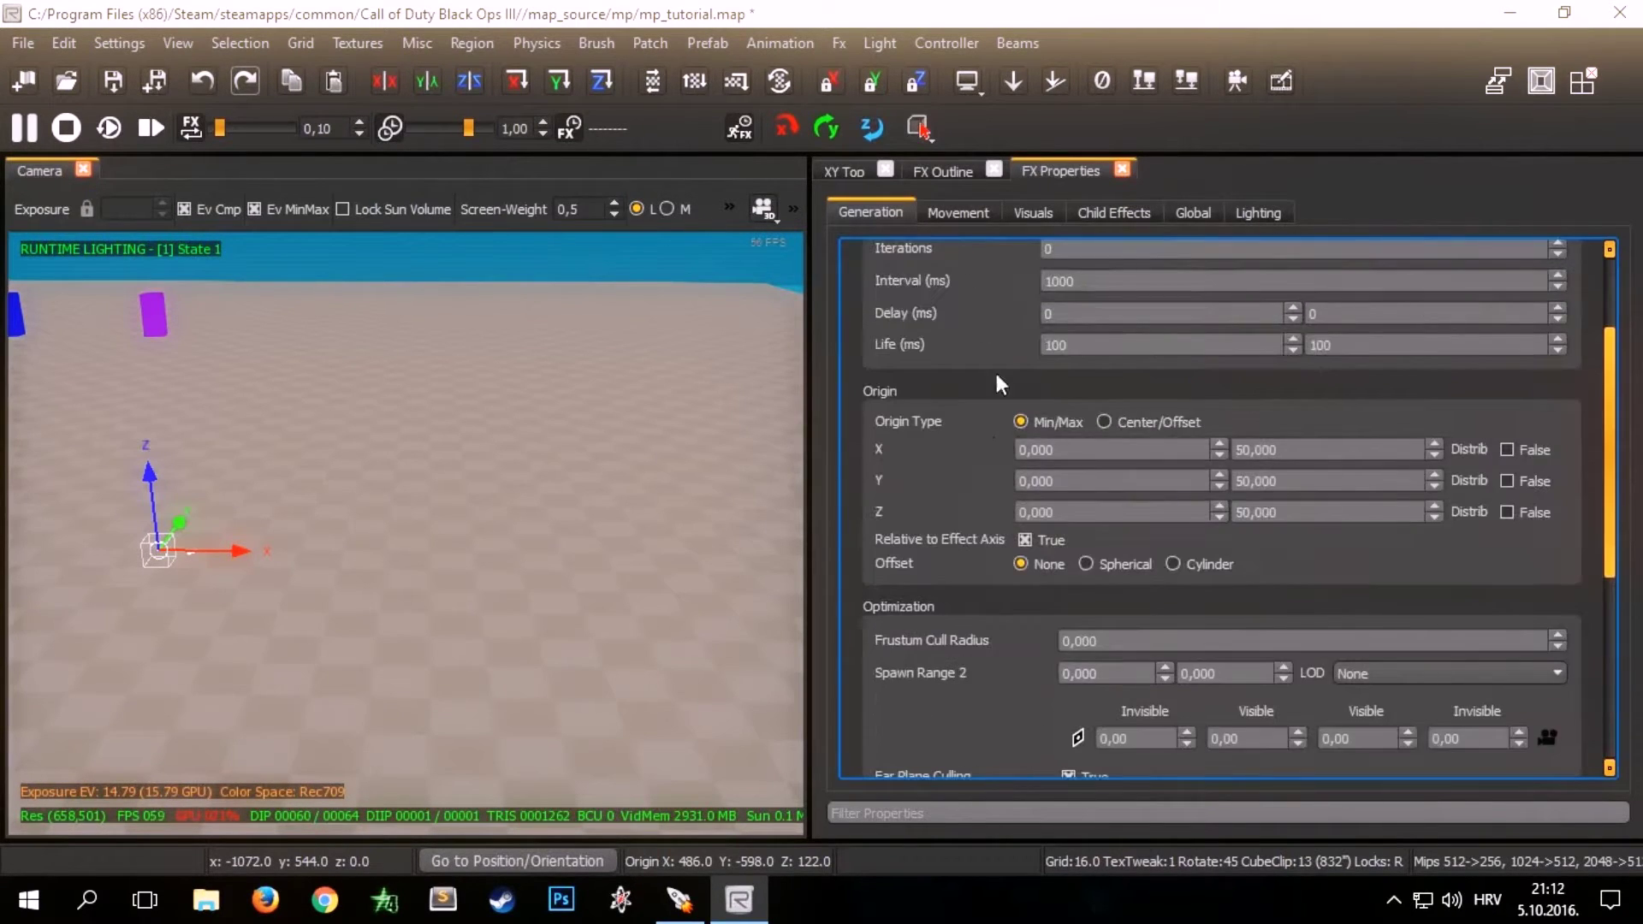
Step: Set the element's movement to be relative to World
{"action": "scroll", "coordinate": [1025, 460], "scroll_direction": "up", "scroll_amount": 2}
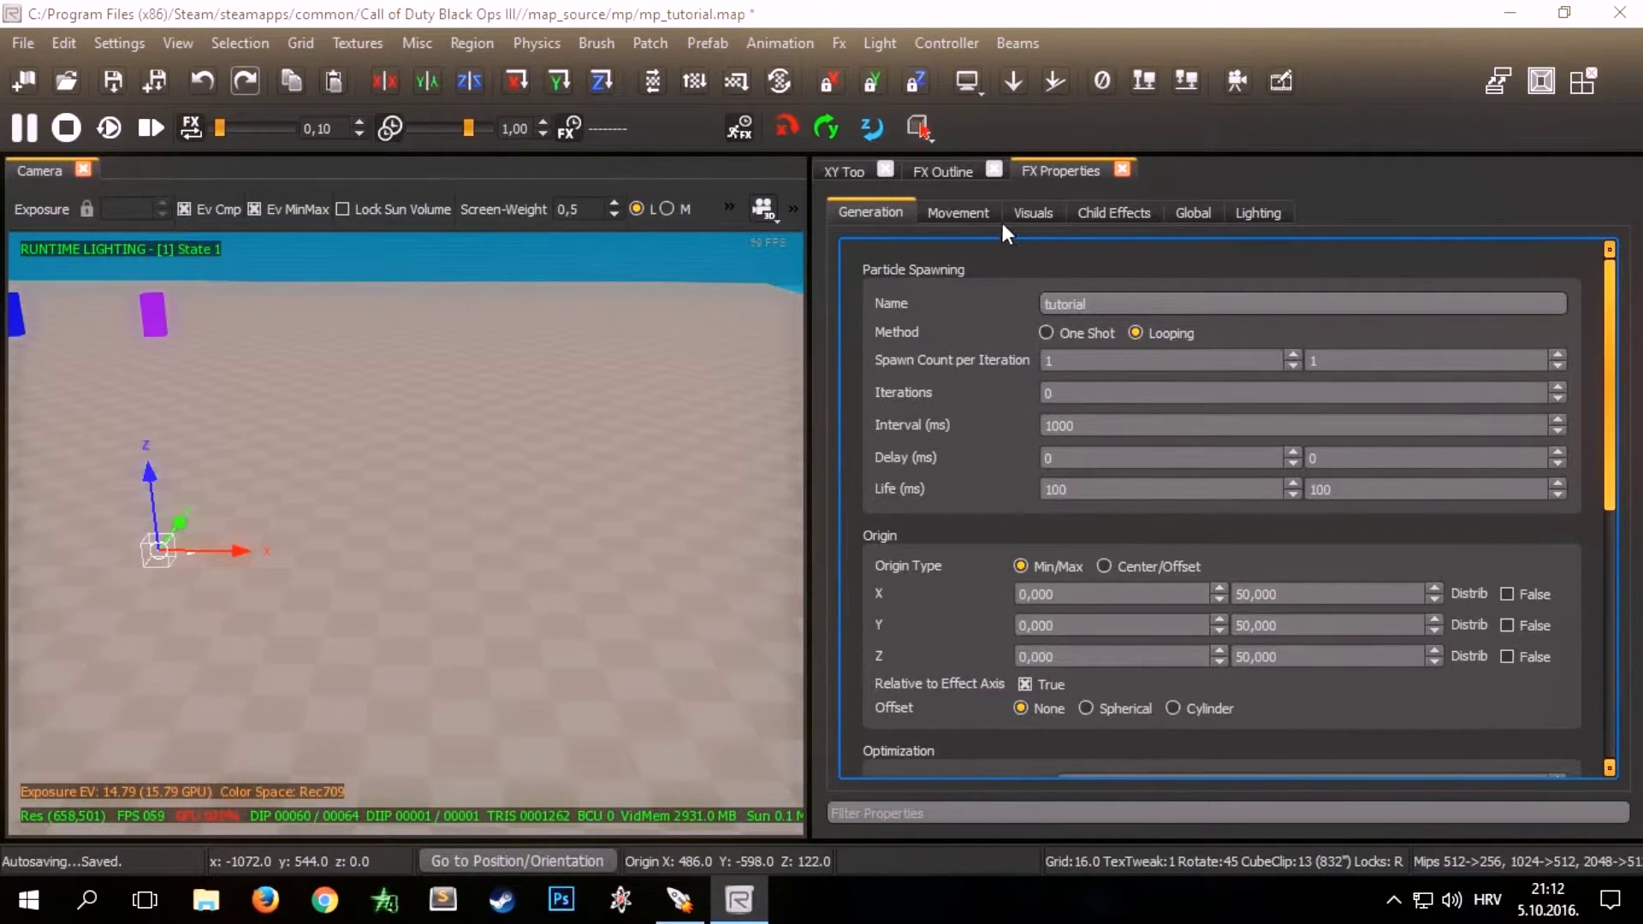
{"action": "left_click", "coordinate": [956, 212]}
{"action": "right_click_drag", "start_coordinate": [717, 391], "coordinate": [717, 390]}
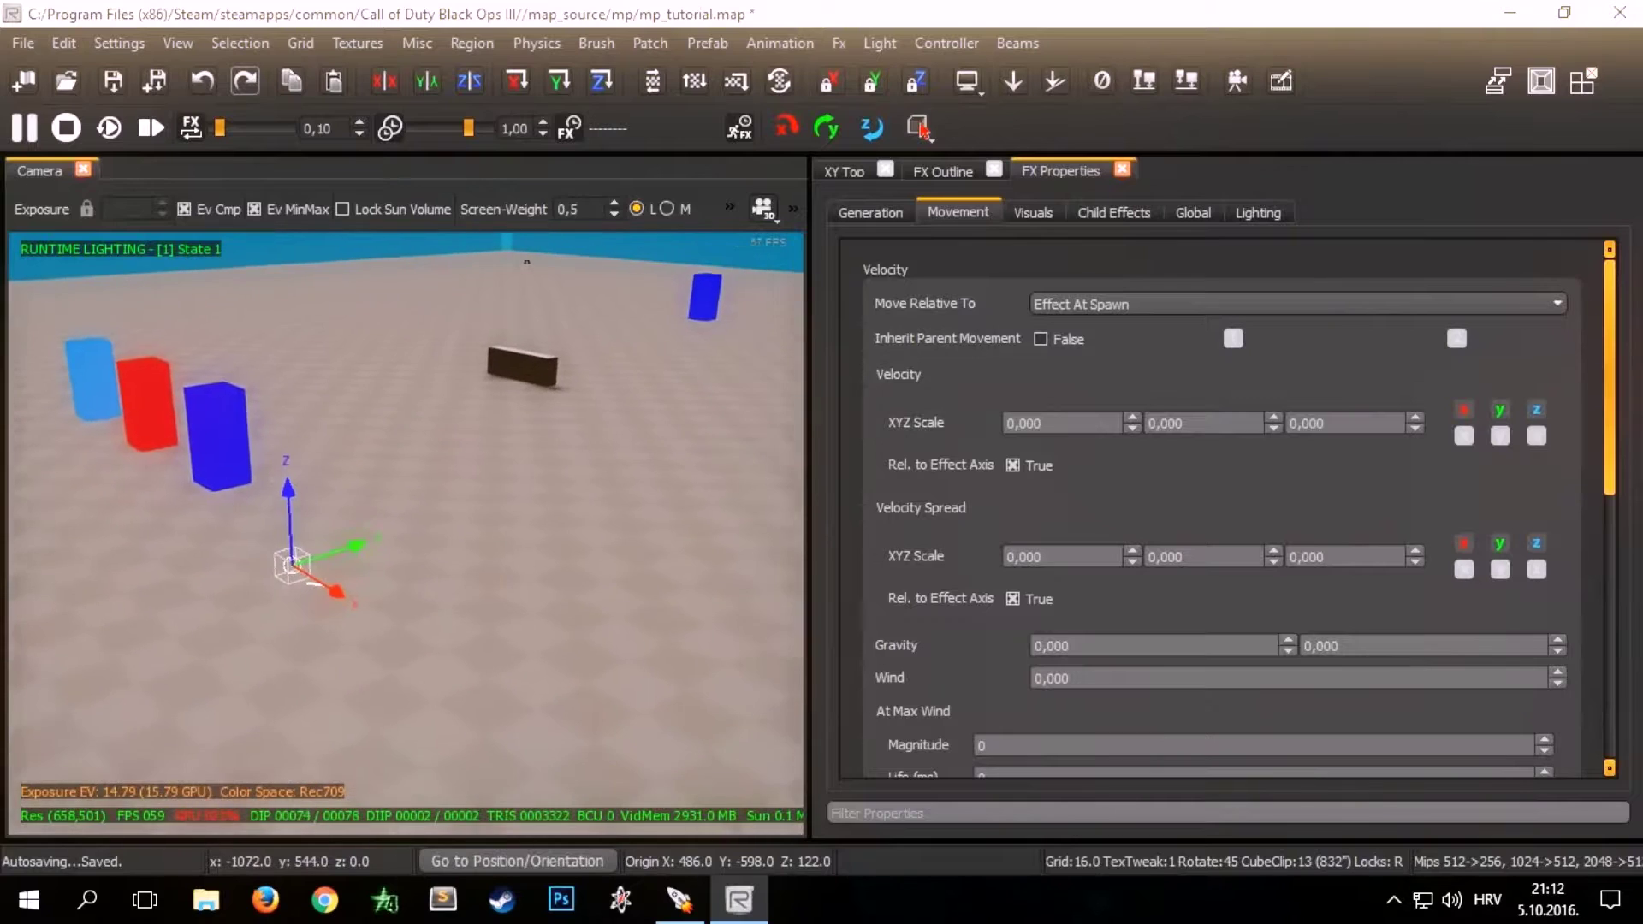
{"action": "left_click", "coordinate": [1125, 303]}
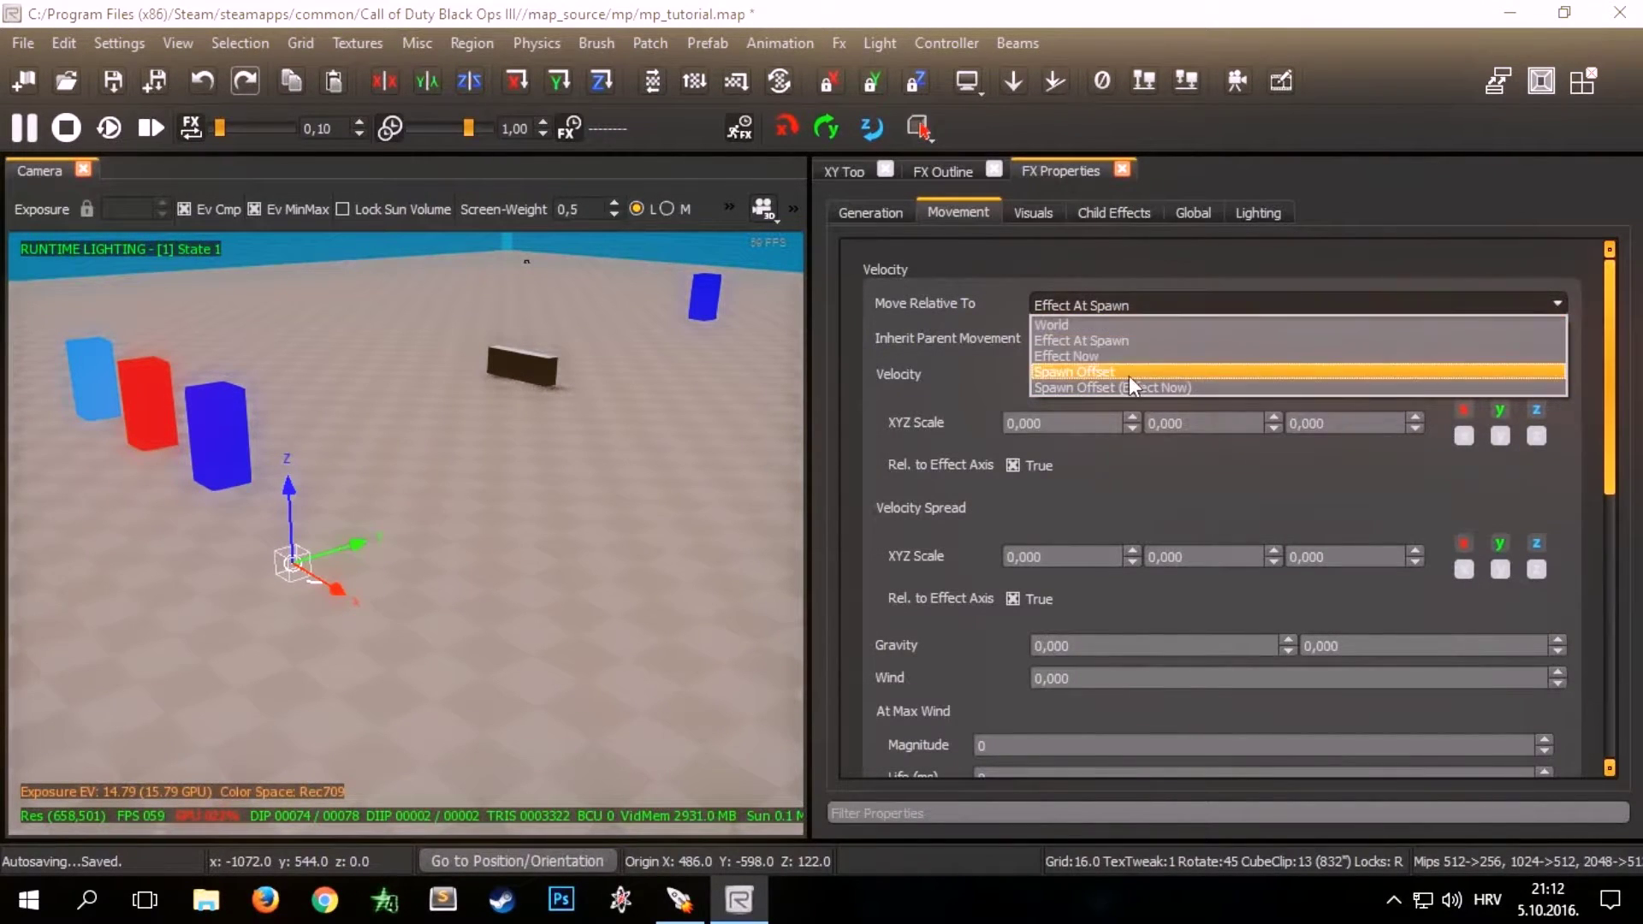
{"action": "left_click", "coordinate": [1121, 323]}
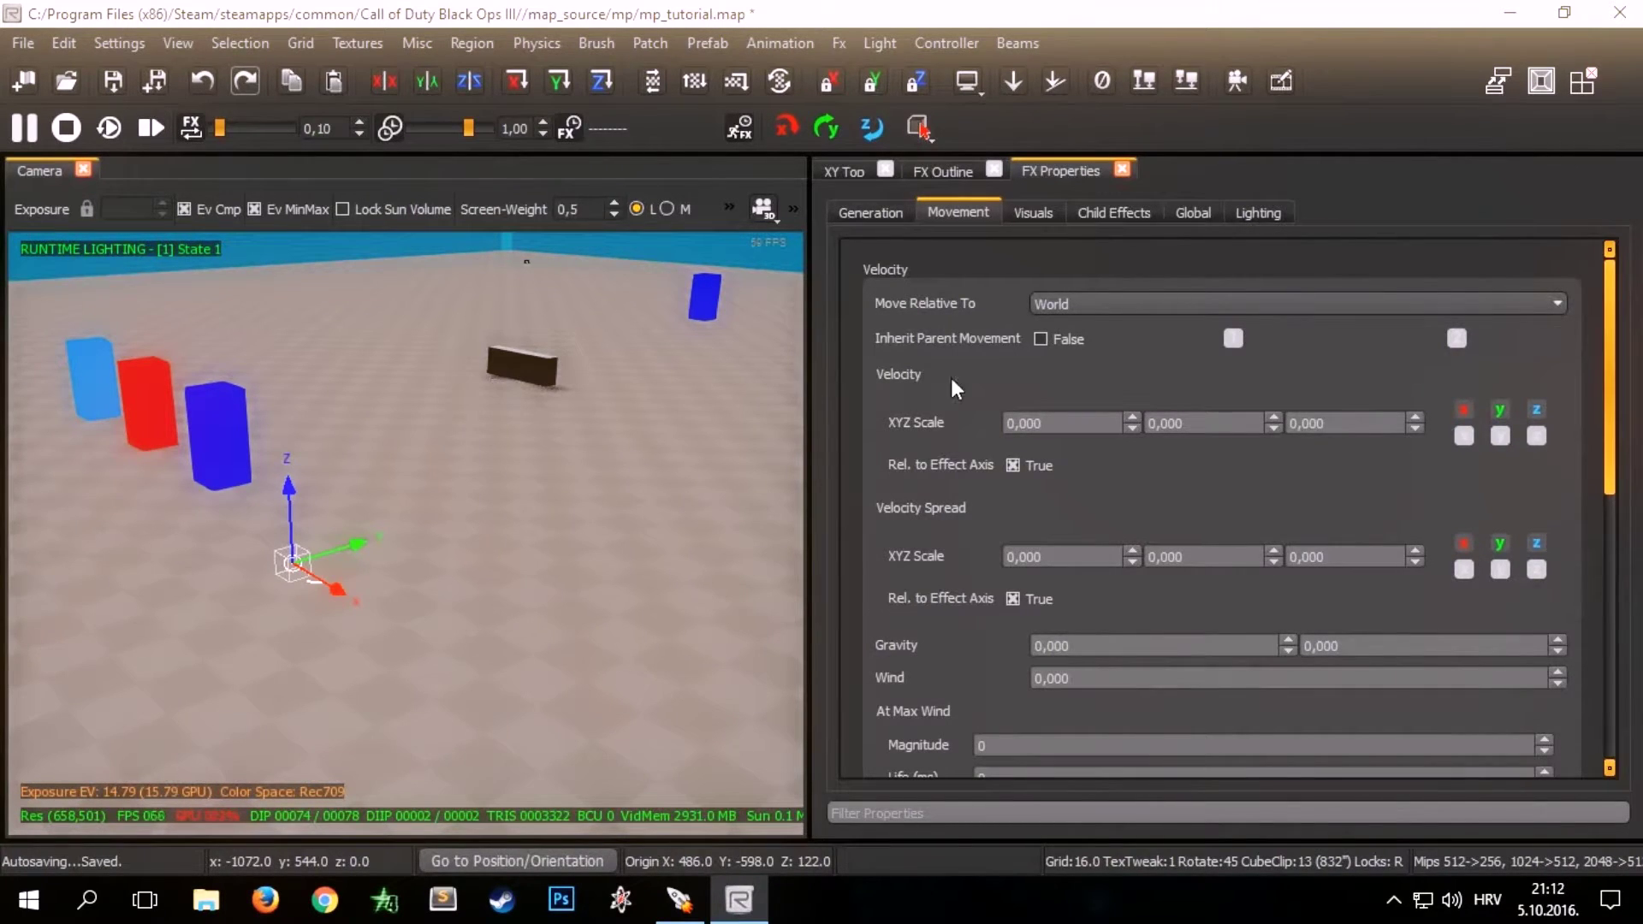
Step: Examine the Movement properties, from velocity, gravity and wind down to particle size, rotation and physics
{"action": "scroll", "coordinate": [917, 384], "scroll_direction": "down", "scroll_amount": 1}
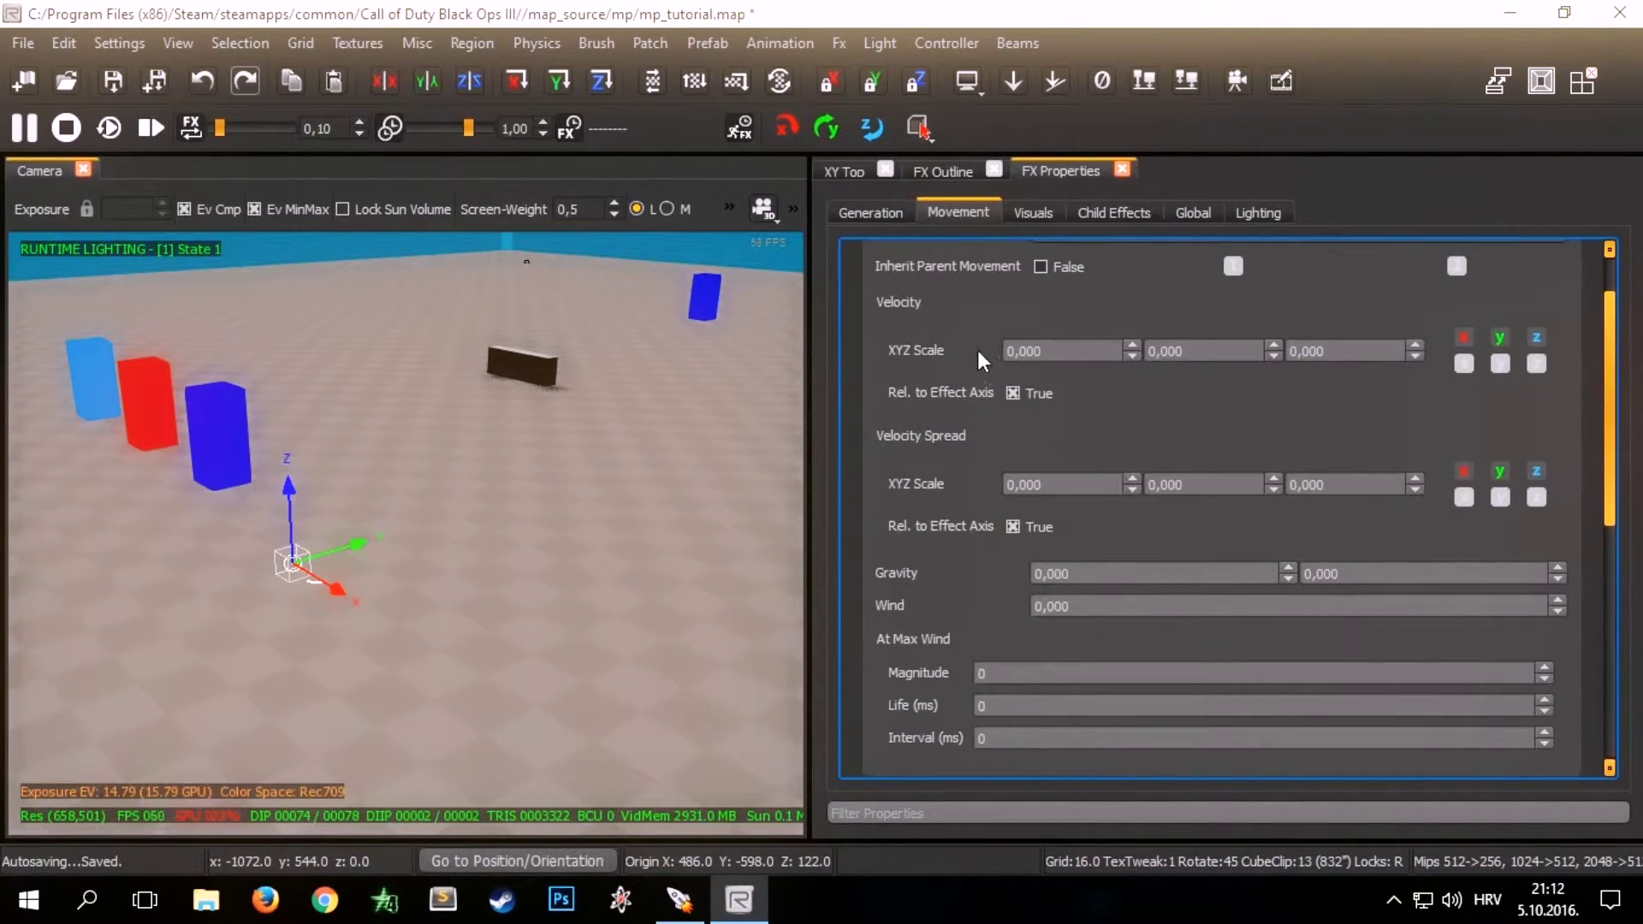
{"action": "scroll", "coordinate": [951, 378], "scroll_direction": "up", "scroll_amount": 1}
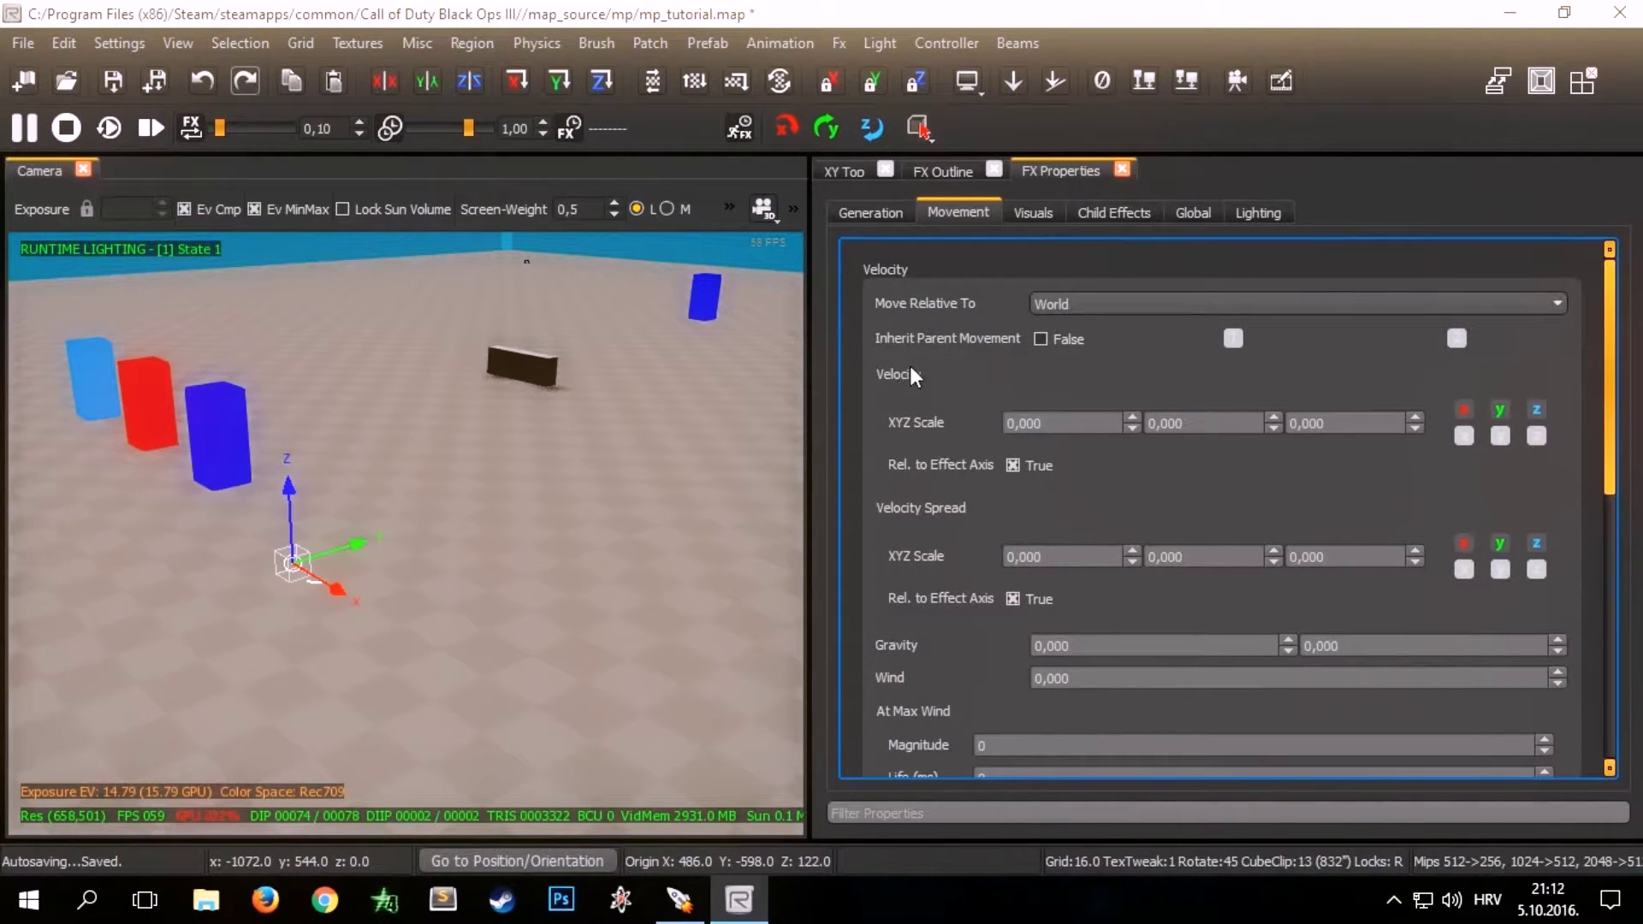
{"action": "scroll", "coordinate": [896, 383], "scroll_direction": "down", "scroll_amount": 5}
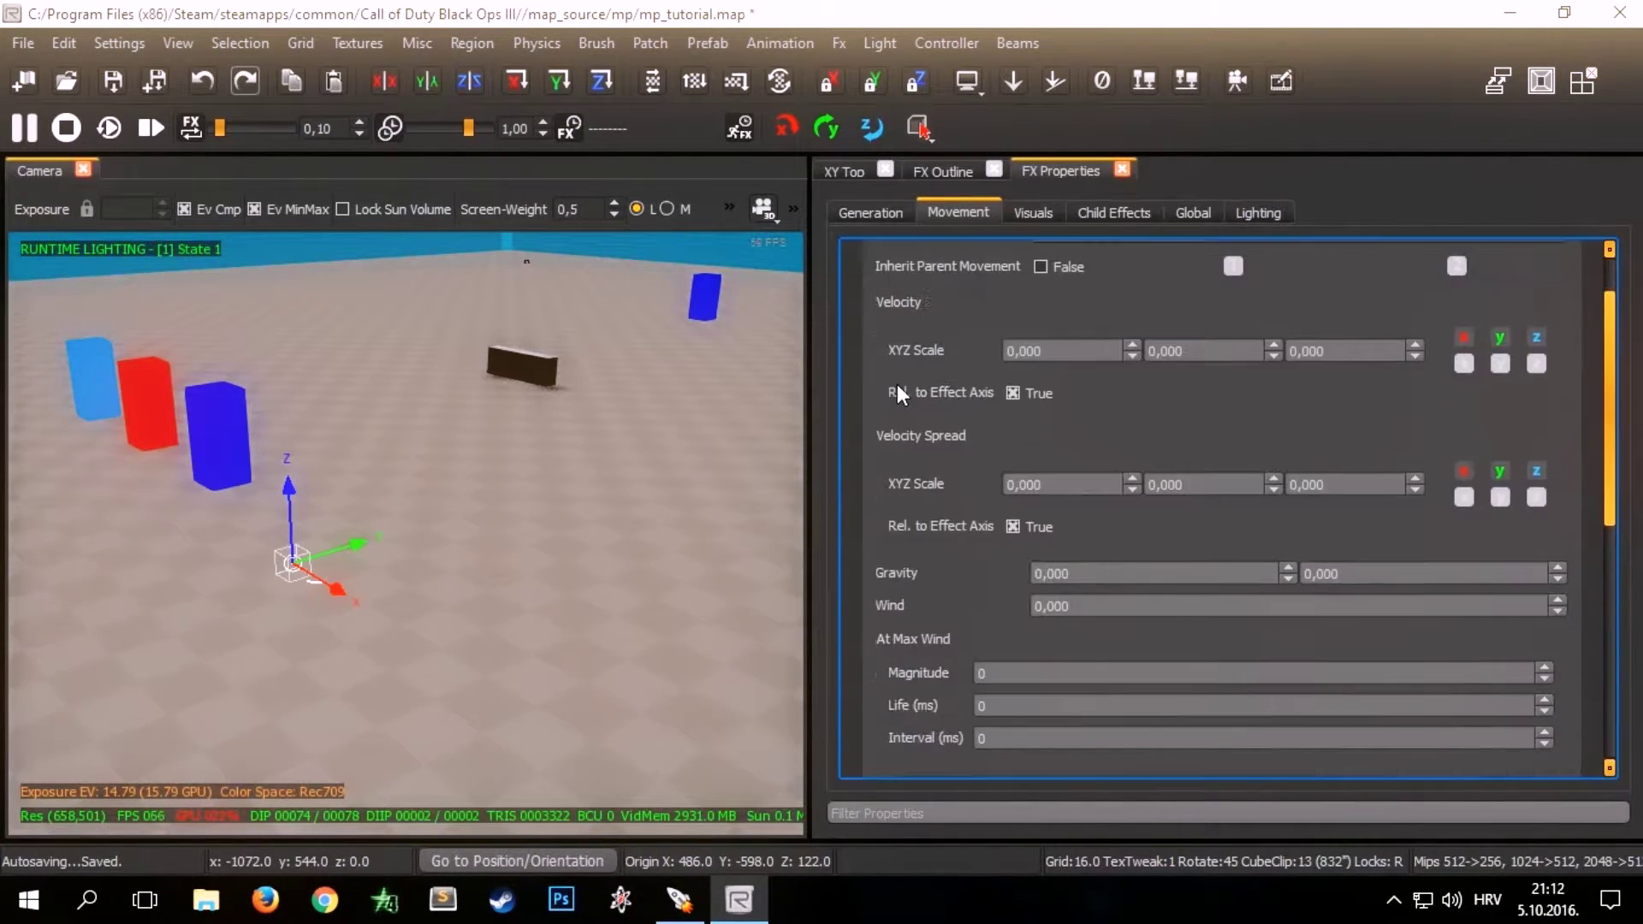
{"action": "scroll", "coordinate": [896, 384], "scroll_direction": "up", "scroll_amount": 5}
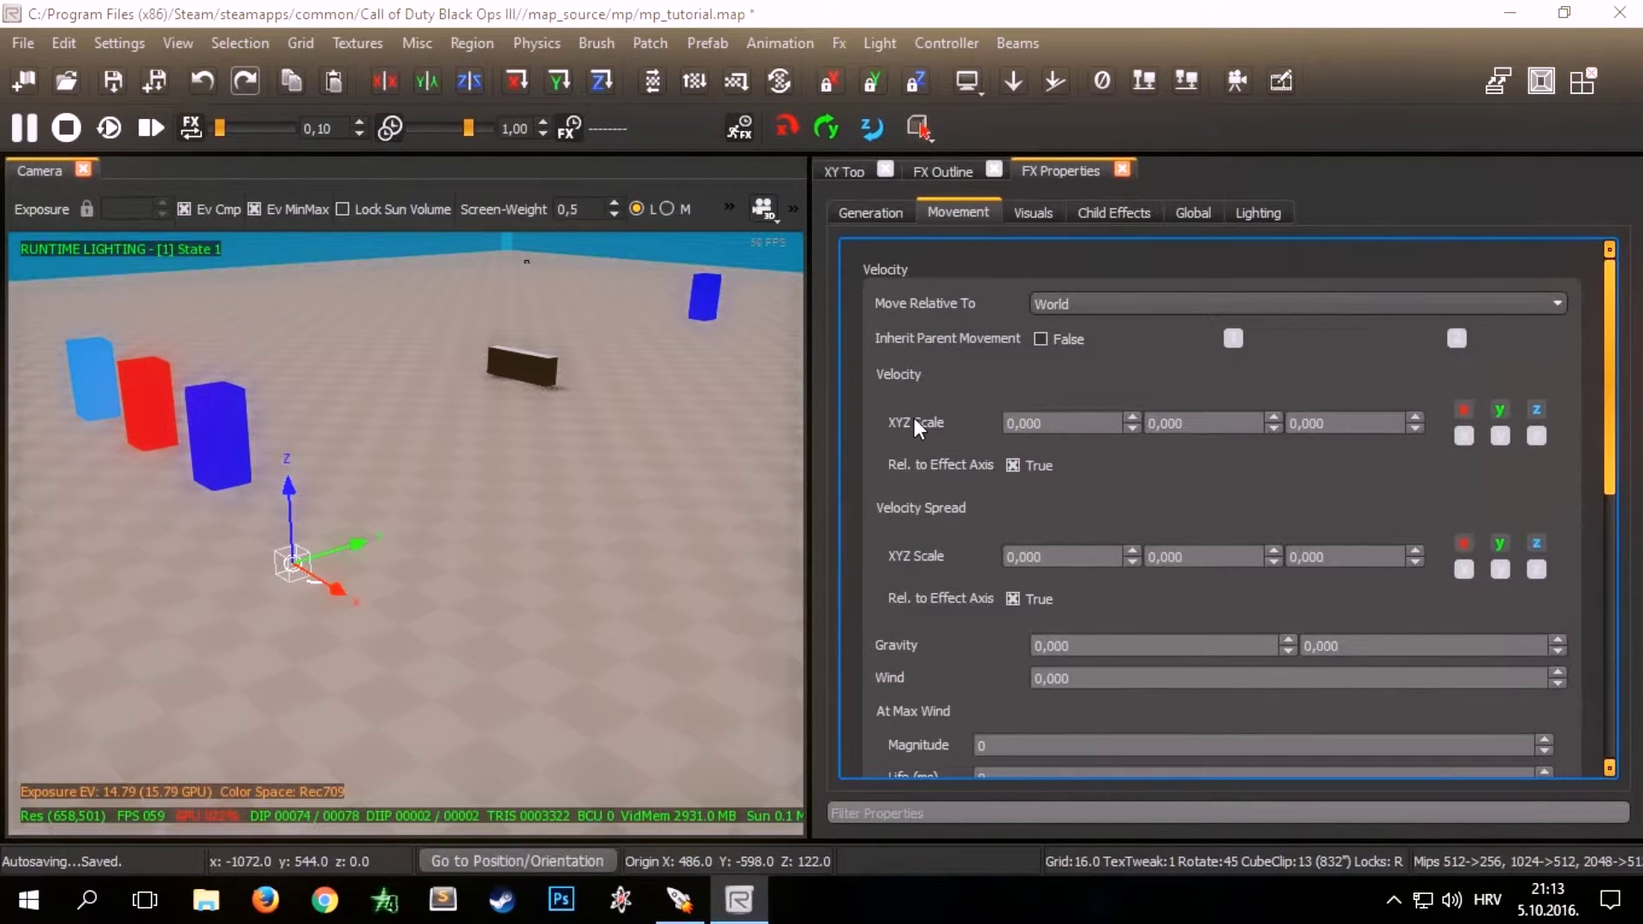
{"action": "right_click_drag", "start_coordinate": [434, 527], "coordinate": [502, 528]}
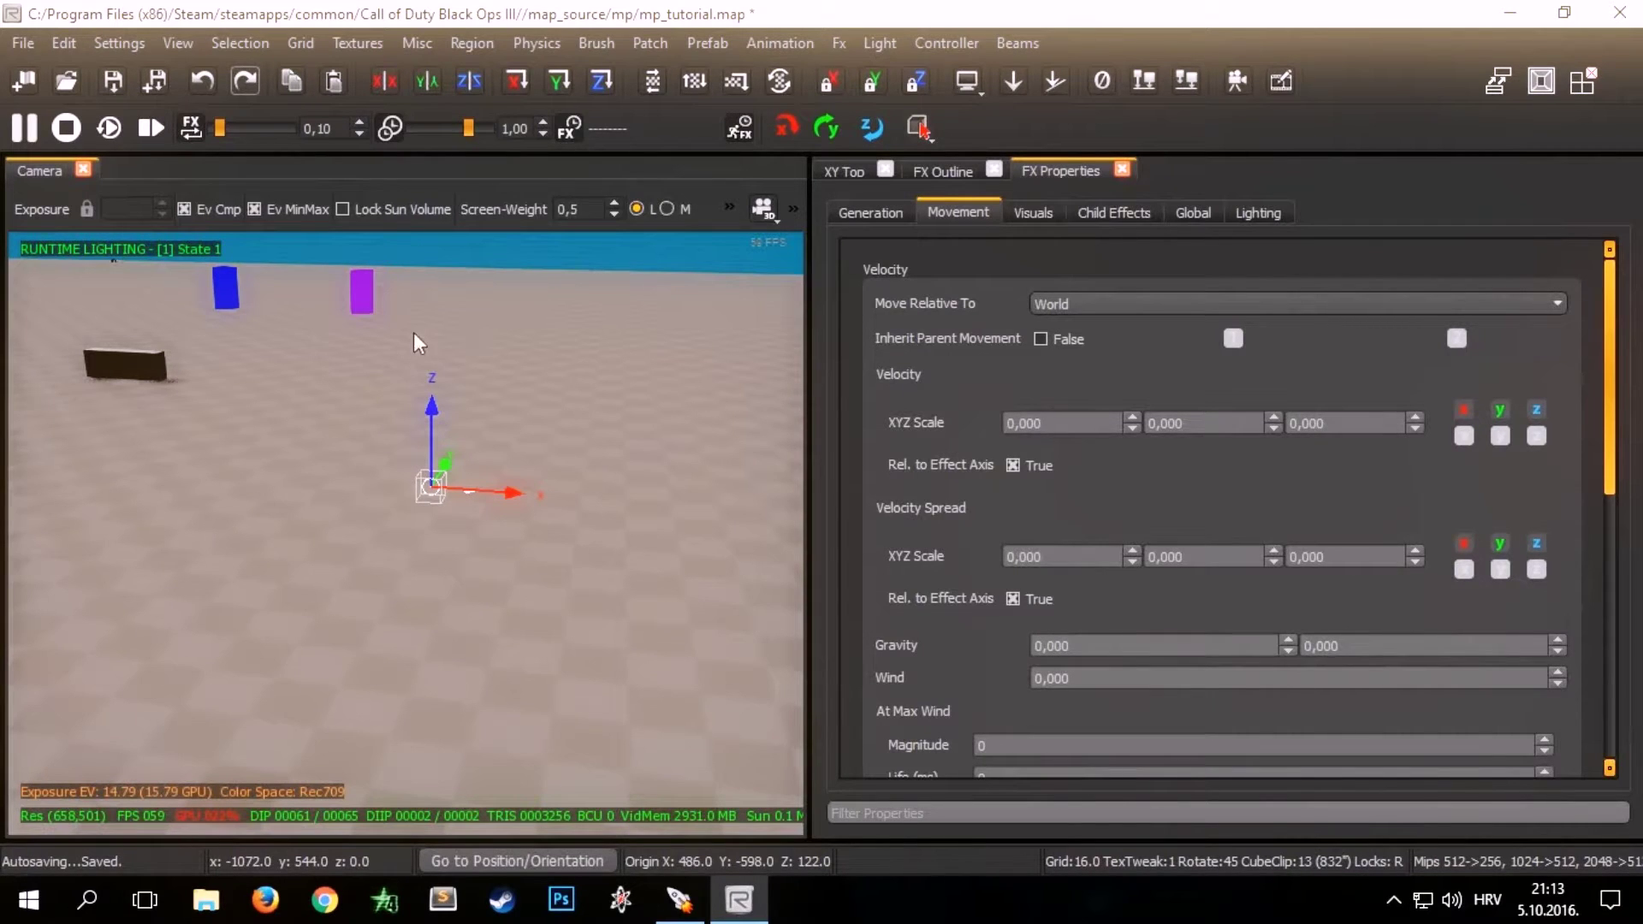
{"action": "right_click_drag", "start_coordinate": [437, 486], "coordinate": [422, 532]}
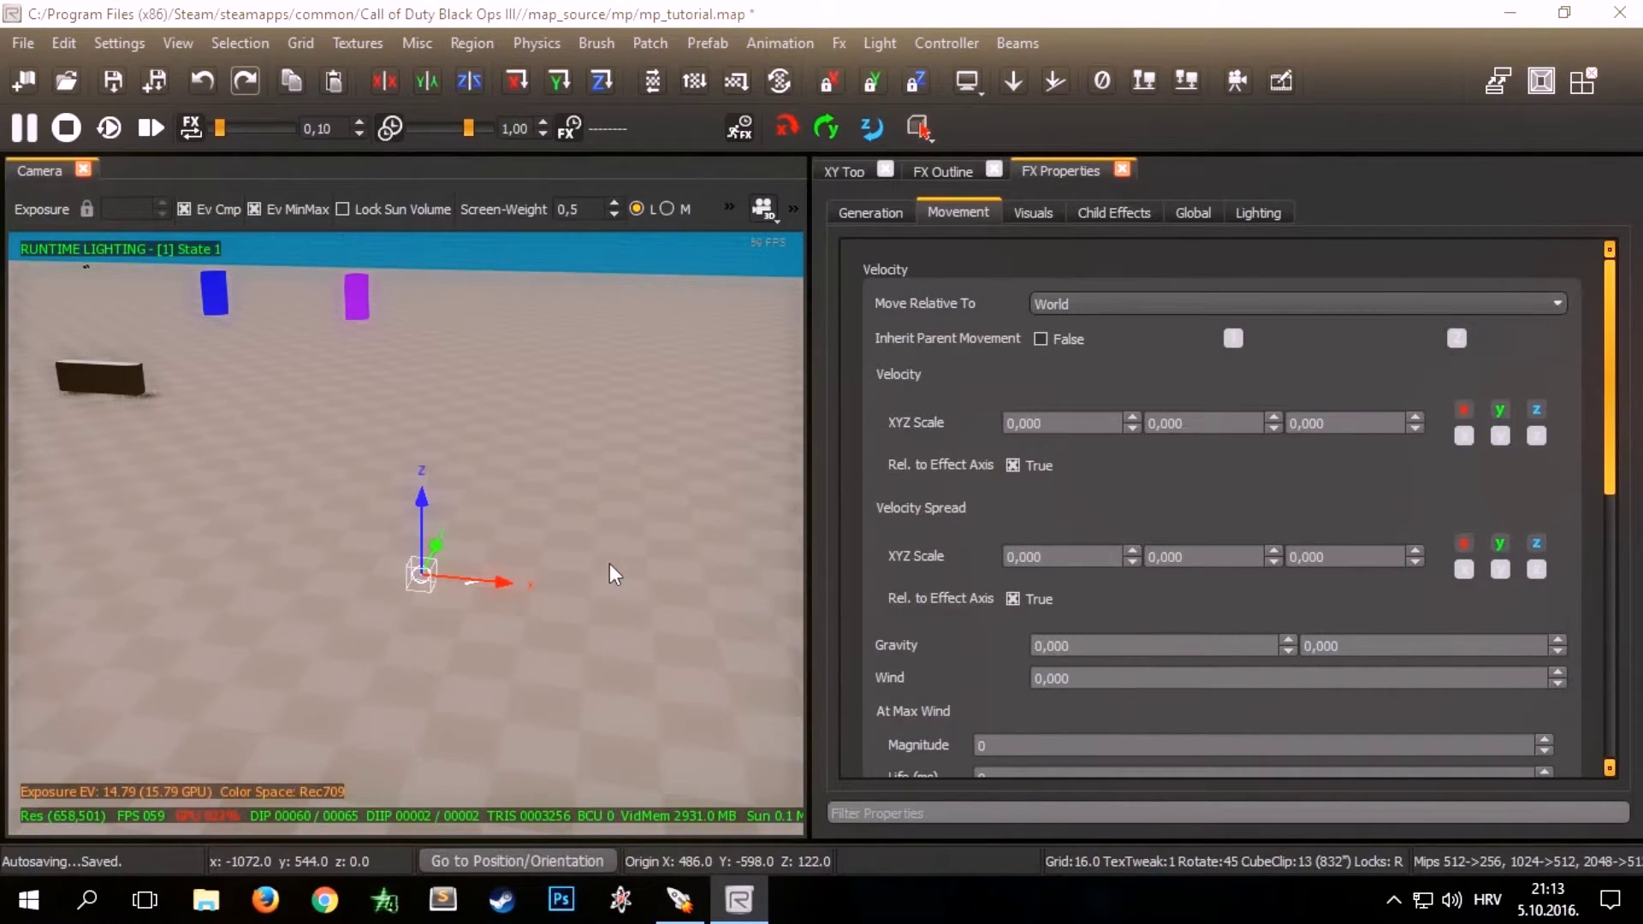
{"action": "scroll", "coordinate": [991, 495], "scroll_direction": "down", "scroll_amount": 2}
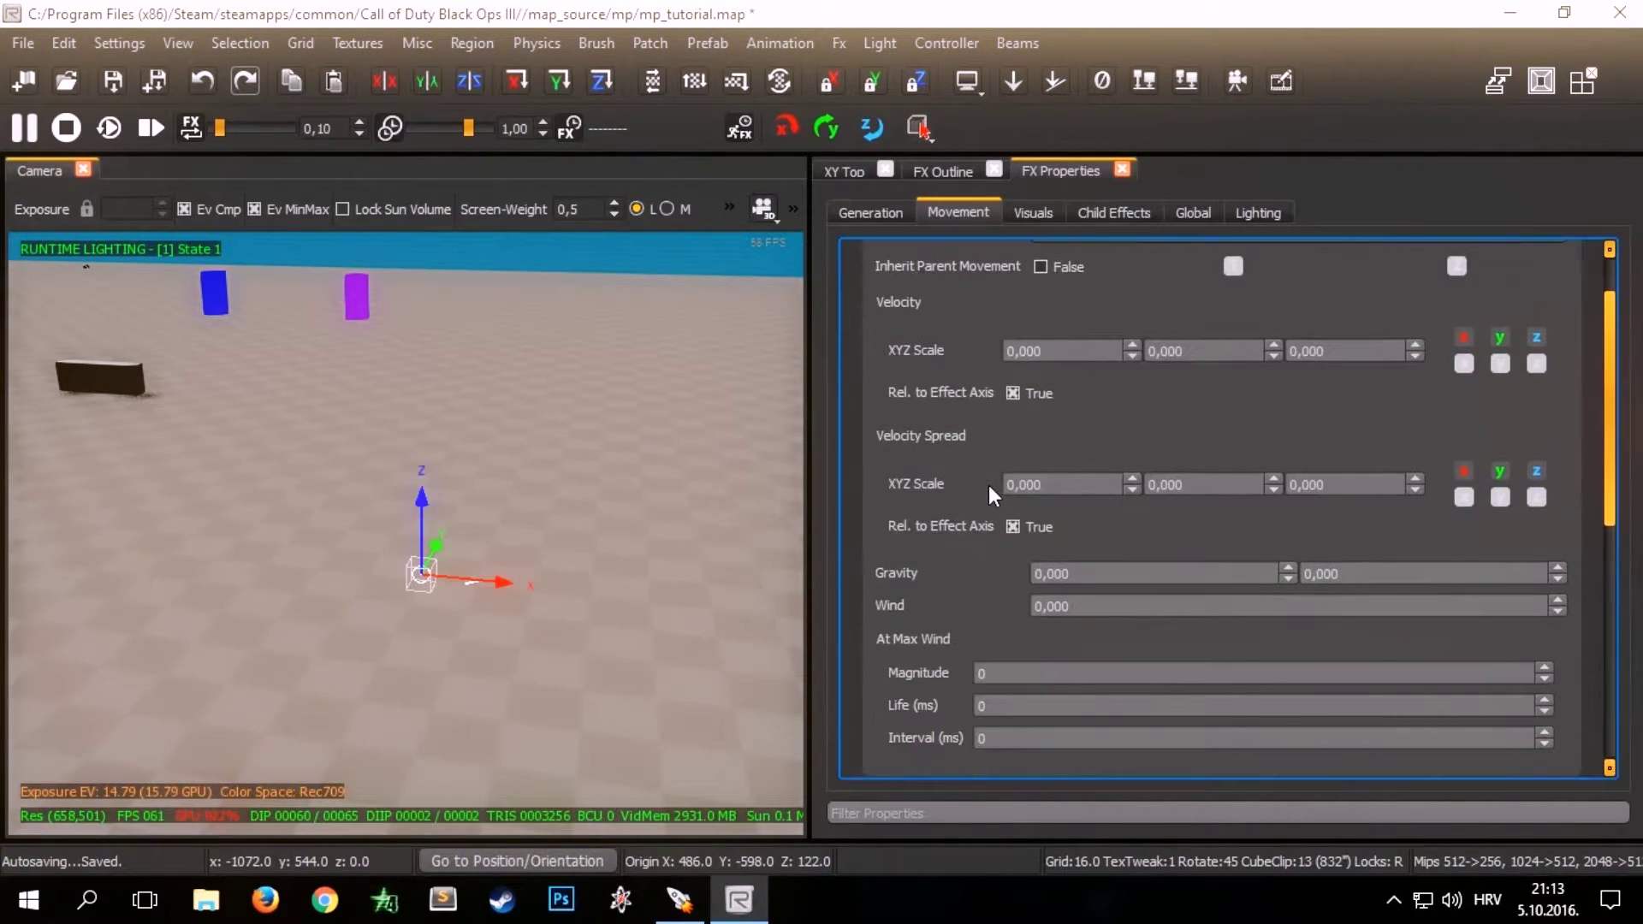
{"action": "scroll", "coordinate": [989, 485], "scroll_direction": "down", "scroll_amount": 2}
{"action": "scroll", "coordinate": [937, 335], "scroll_direction": "down", "scroll_amount": 6}
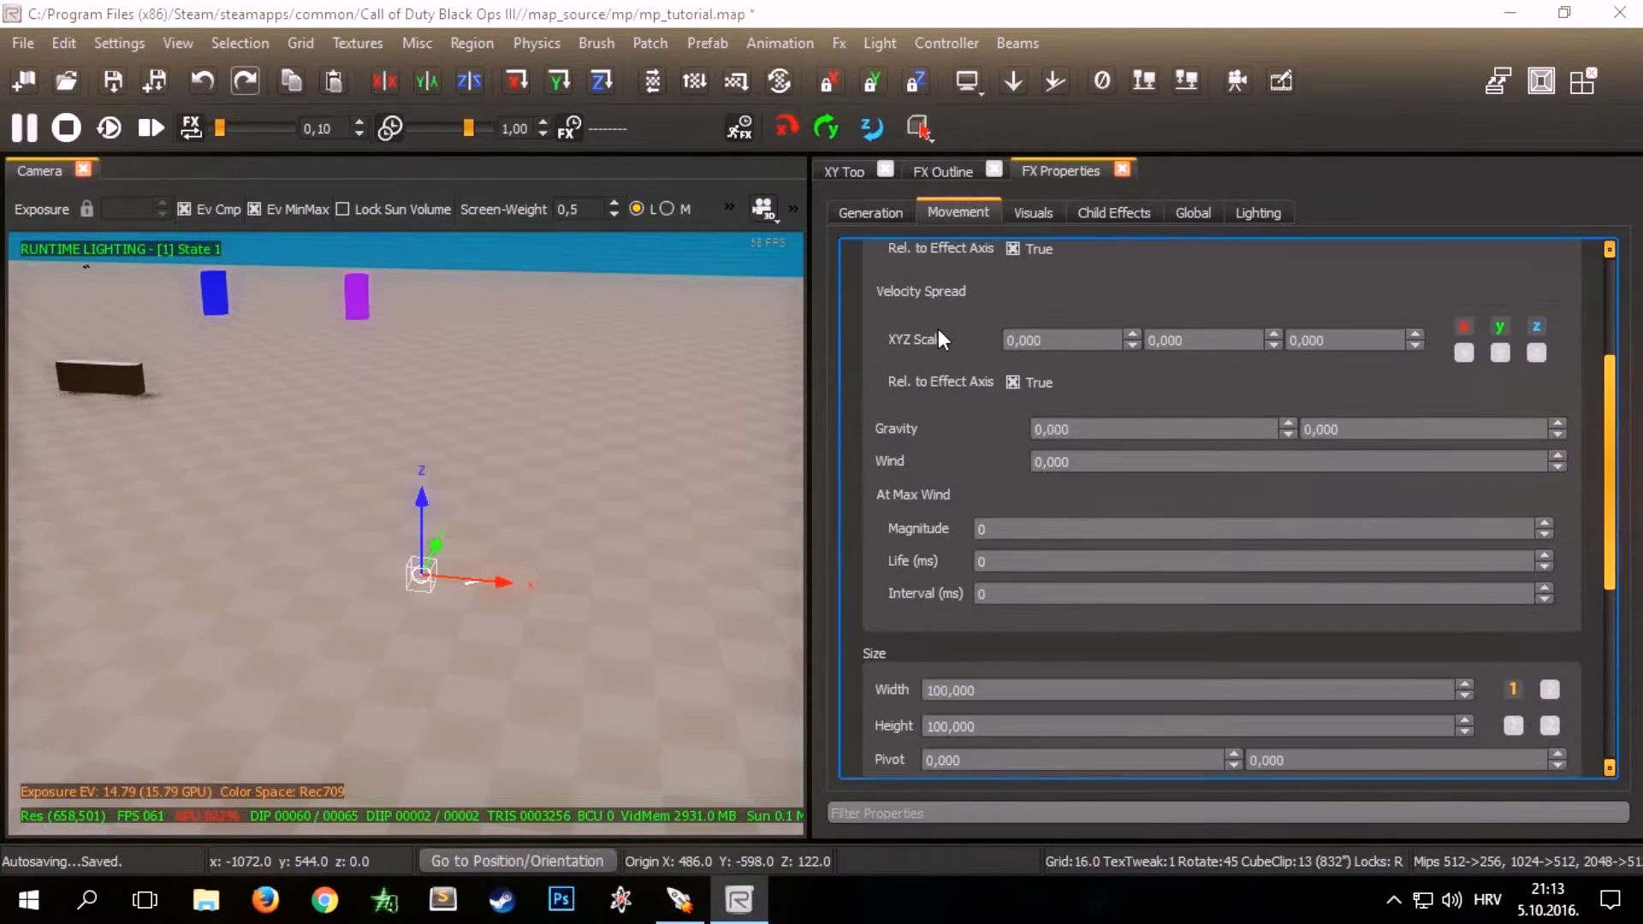
{"action": "scroll", "coordinate": [941, 496], "scroll_direction": "up", "scroll_amount": 3}
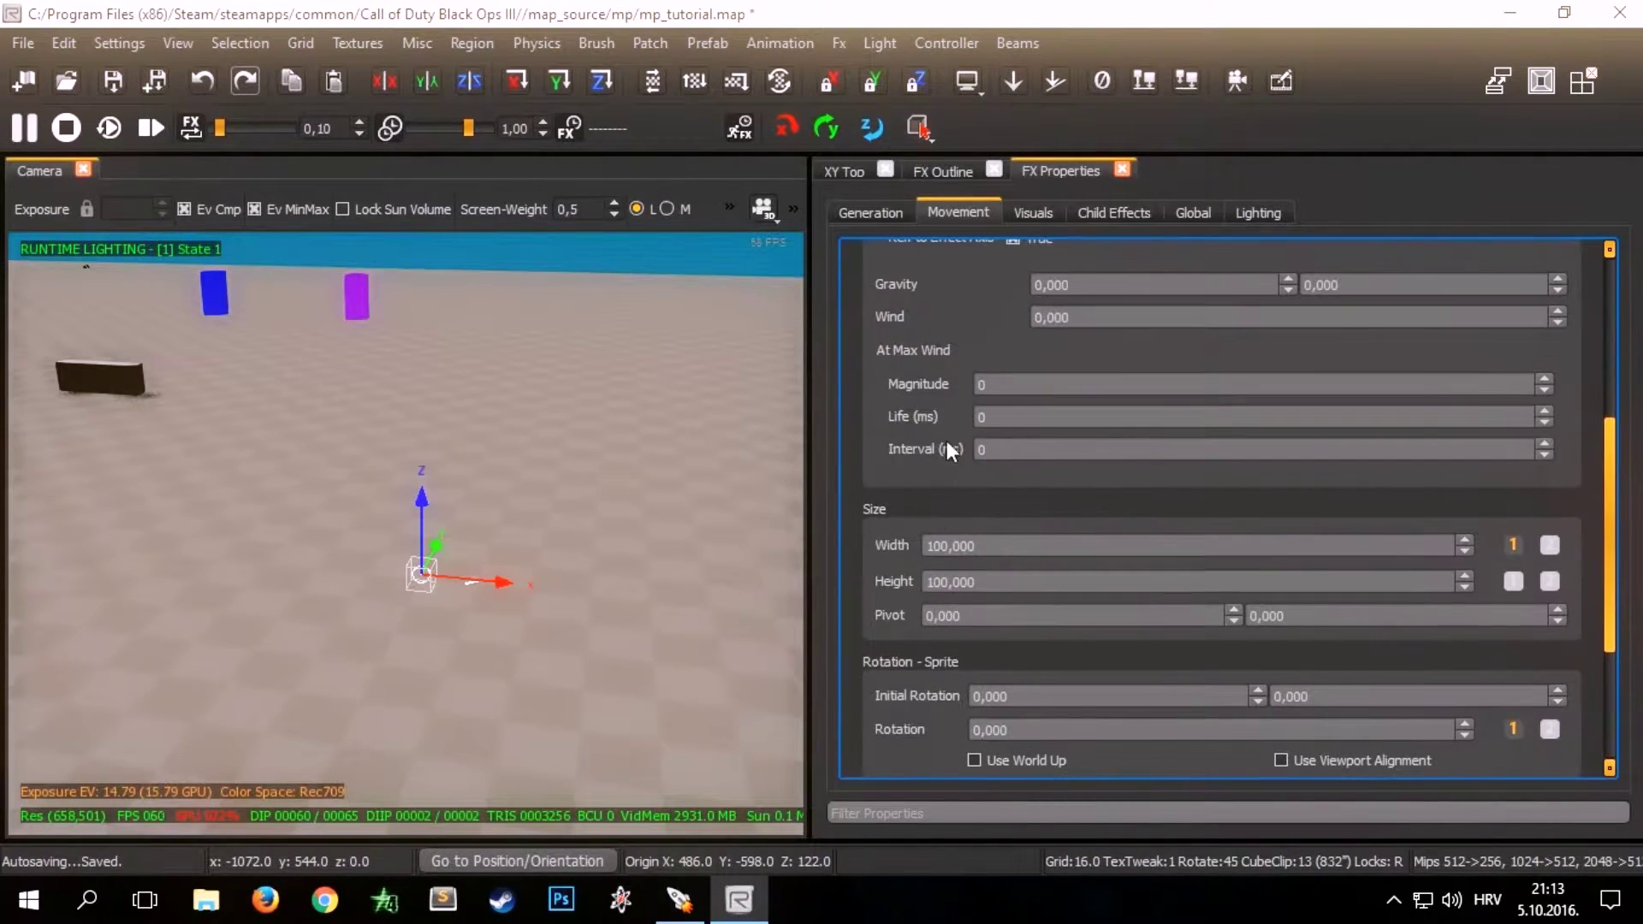
{"action": "scroll", "coordinate": [920, 453], "scroll_direction": "up", "scroll_amount": 1}
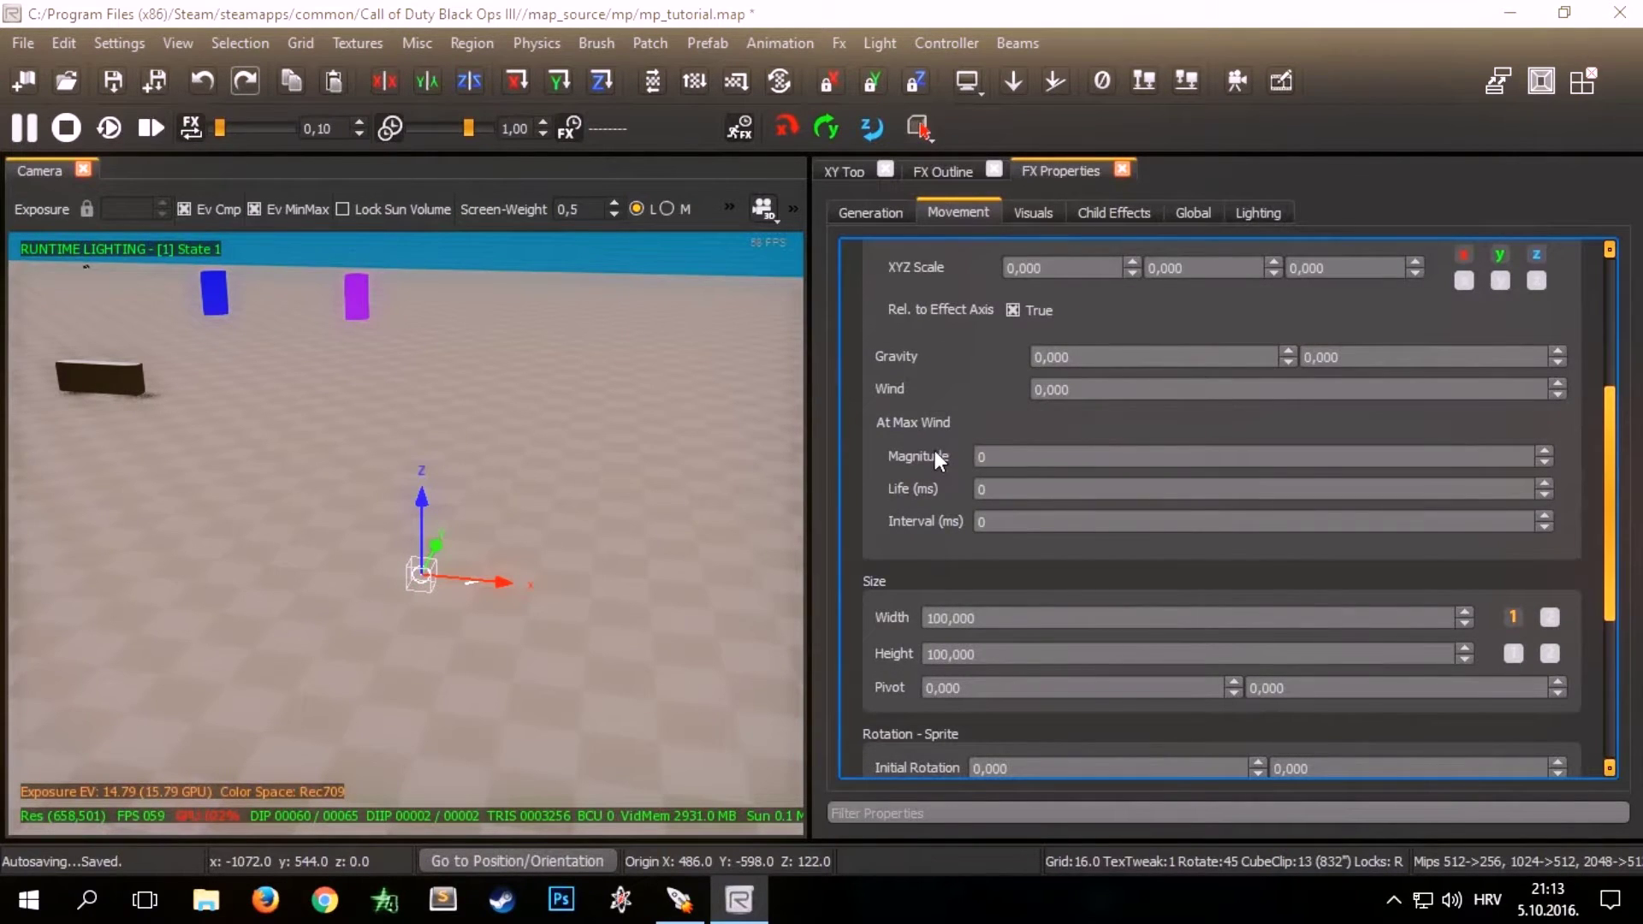
{"action": "scroll", "coordinate": [928, 452], "scroll_direction": "down", "scroll_amount": 3}
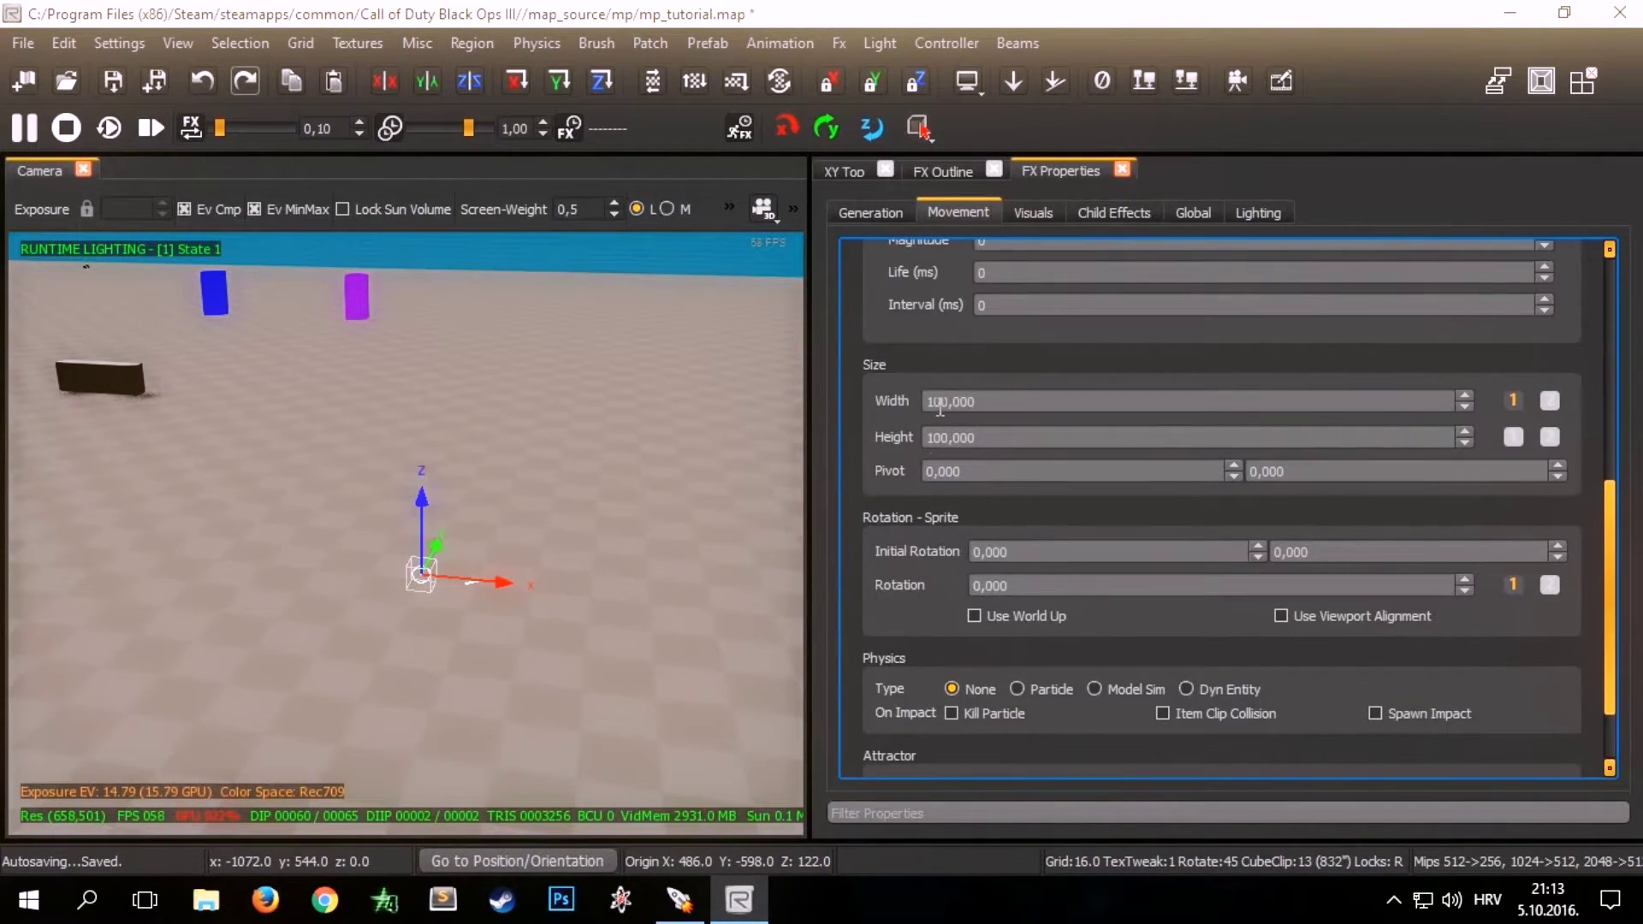
{"action": "scroll", "coordinate": [928, 510], "scroll_direction": "down", "scroll_amount": 1}
{"action": "scroll", "coordinate": [926, 449], "scroll_direction": "up", "scroll_amount": 2}
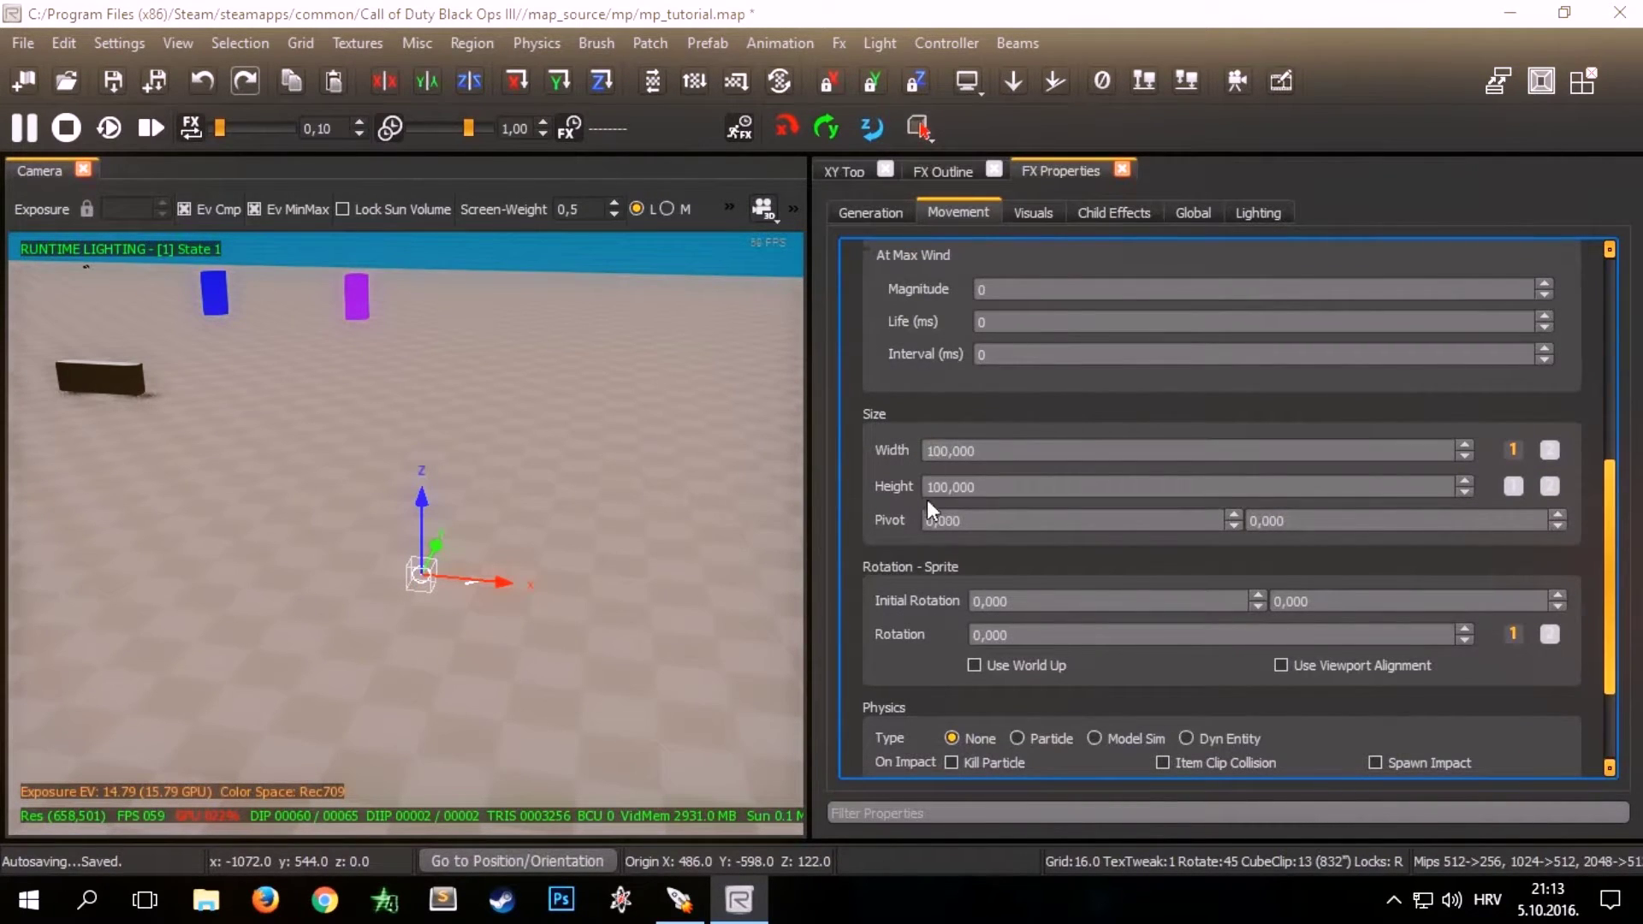
{"action": "scroll", "coordinate": [927, 524], "scroll_direction": "down", "scroll_amount": 2}
{"action": "scroll", "coordinate": [916, 517], "scroll_direction": "up", "scroll_amount": 3}
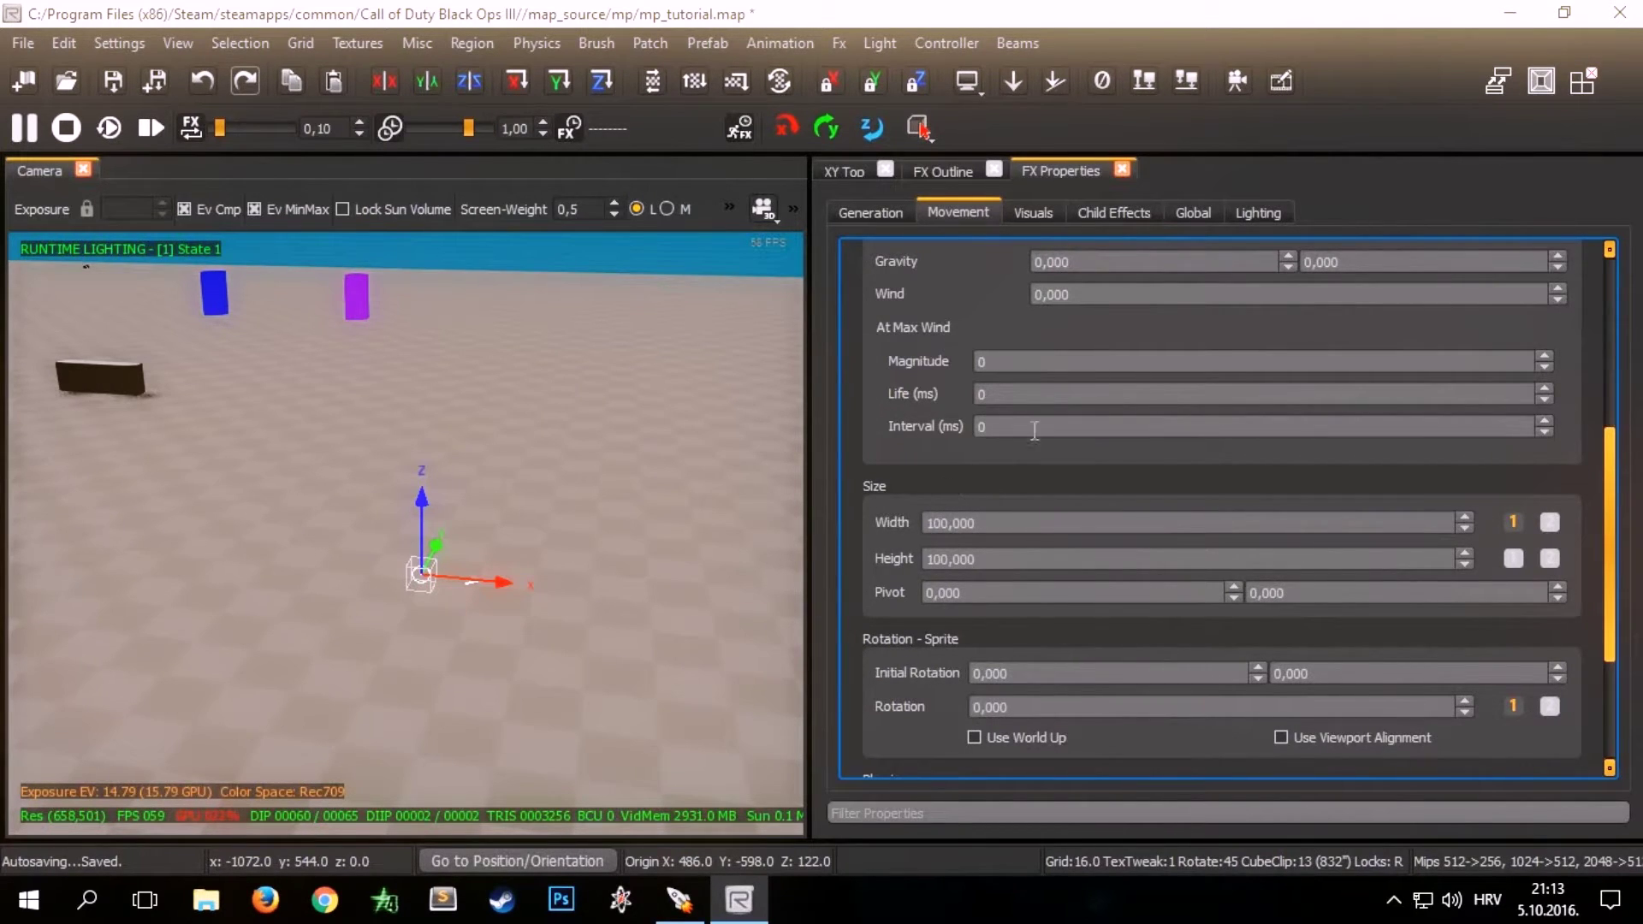
{"action": "double_click", "coordinate": [941, 523]}
{"action": "left_click", "coordinate": [942, 556]}
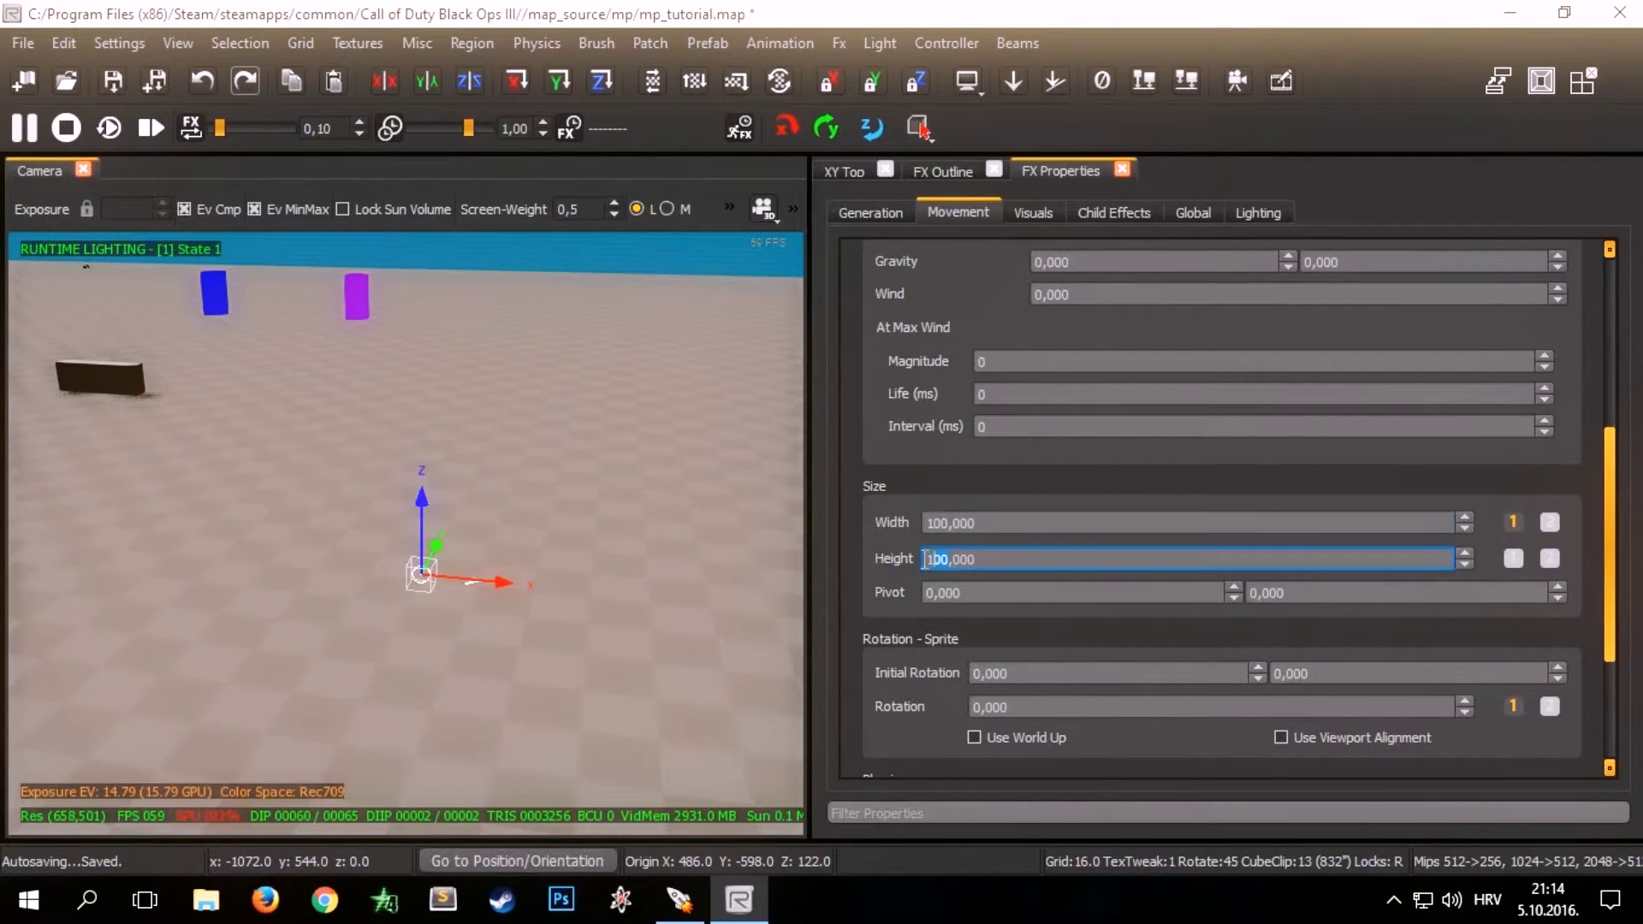
Step: Open the element's visual properties and keep Billboard Sprite as the type
{"action": "left_click", "coordinate": [1036, 214]}
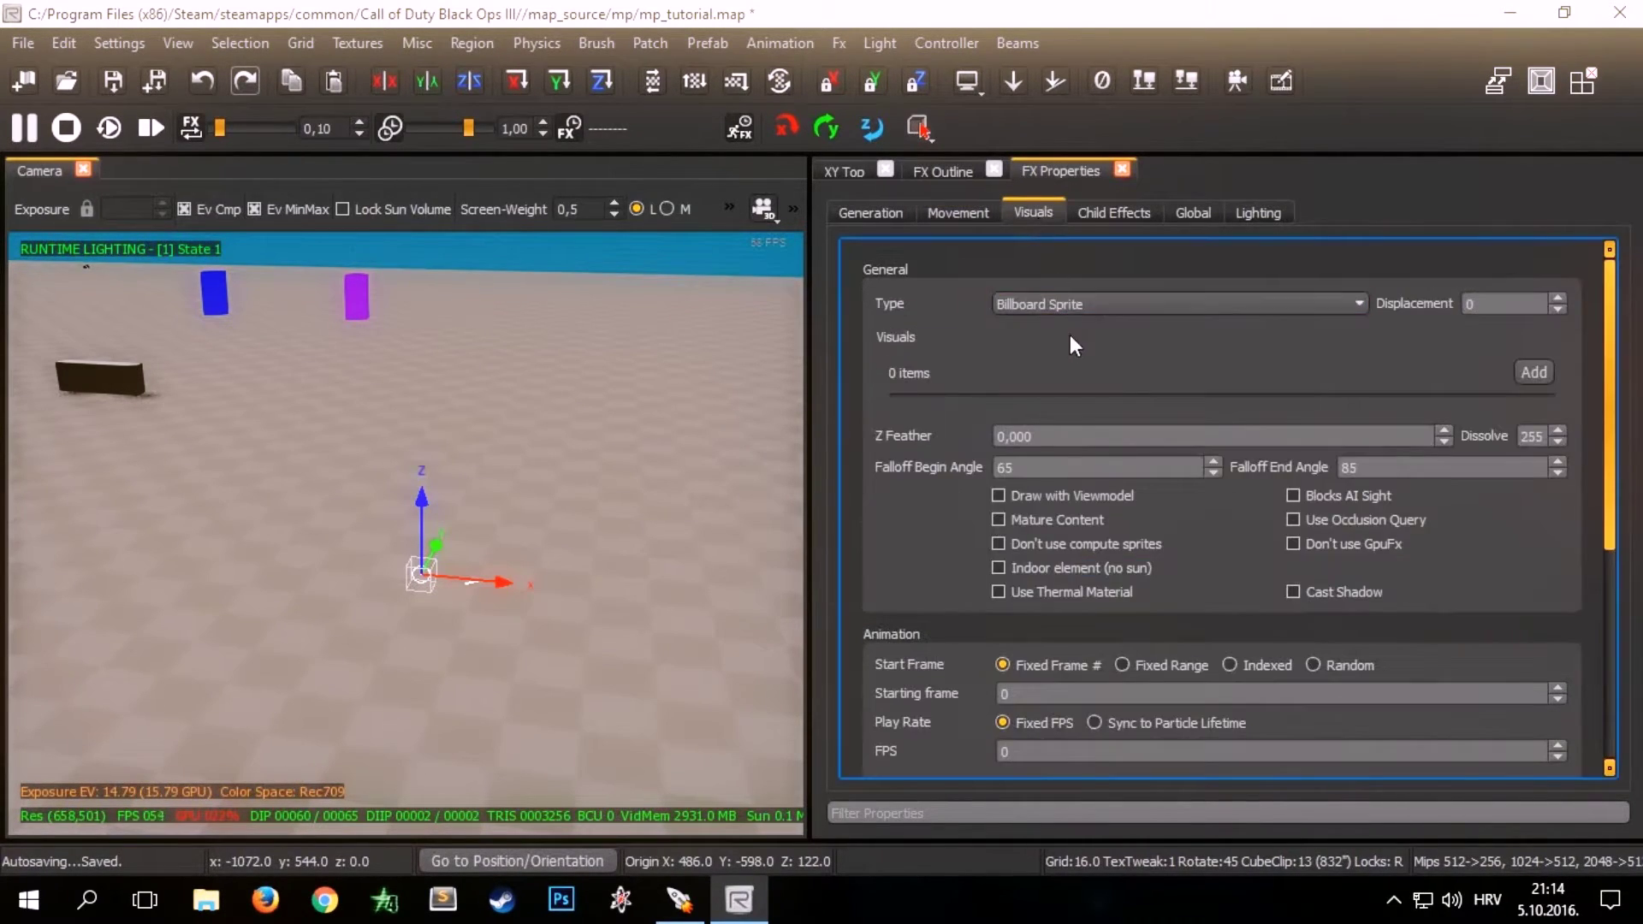
{"action": "left_click", "coordinate": [1052, 306]}
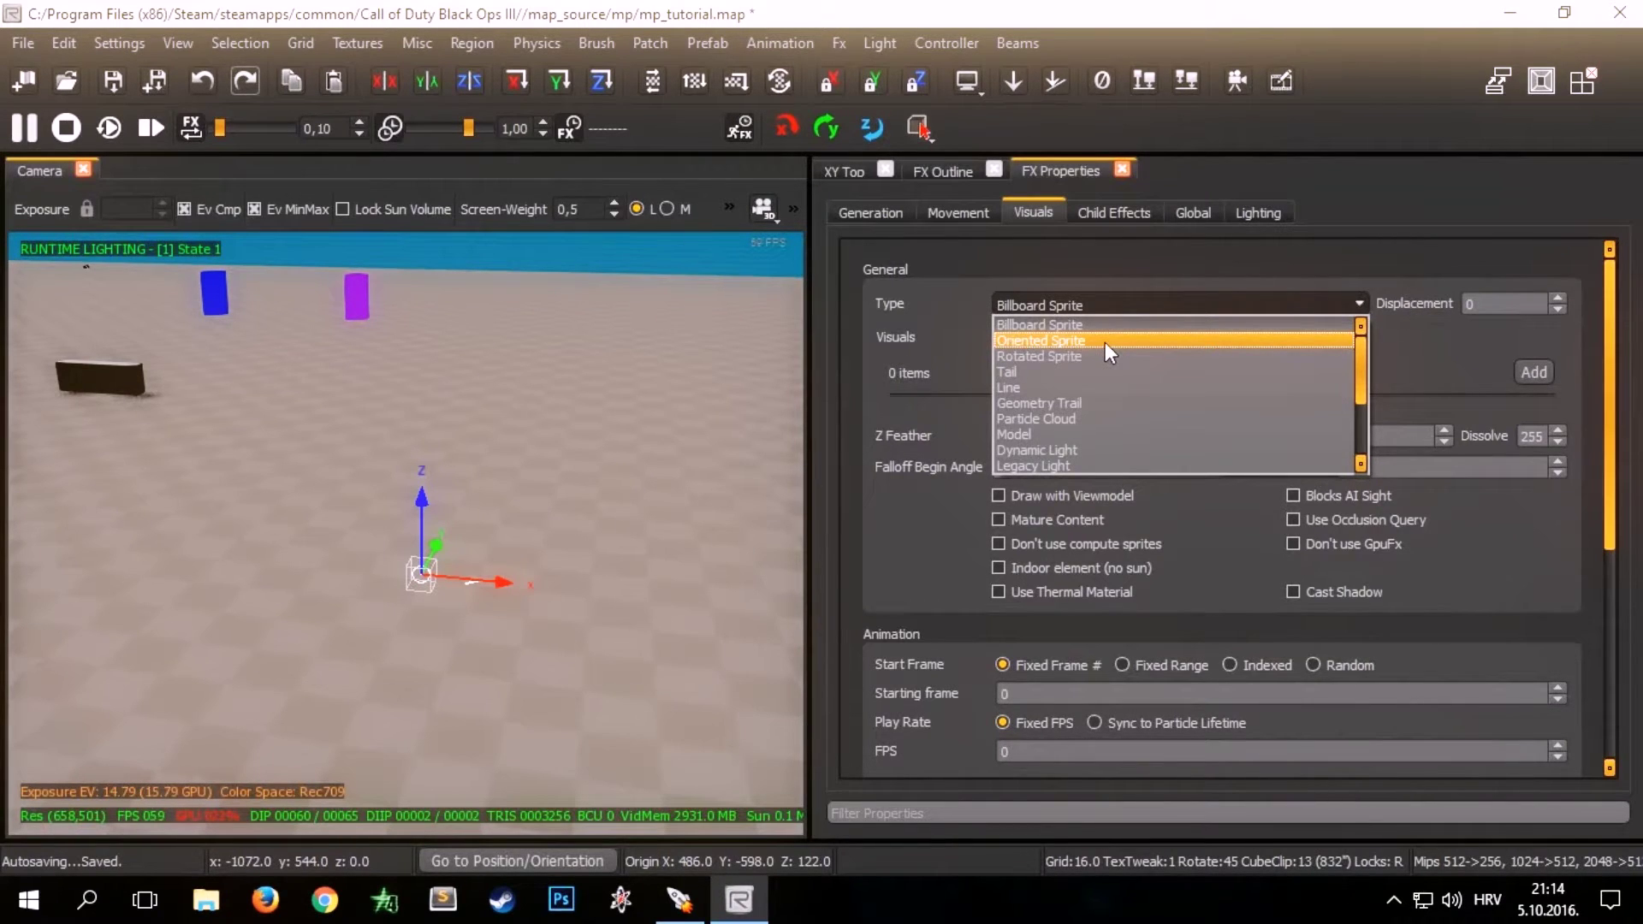
{"action": "left_click", "coordinate": [1150, 325]}
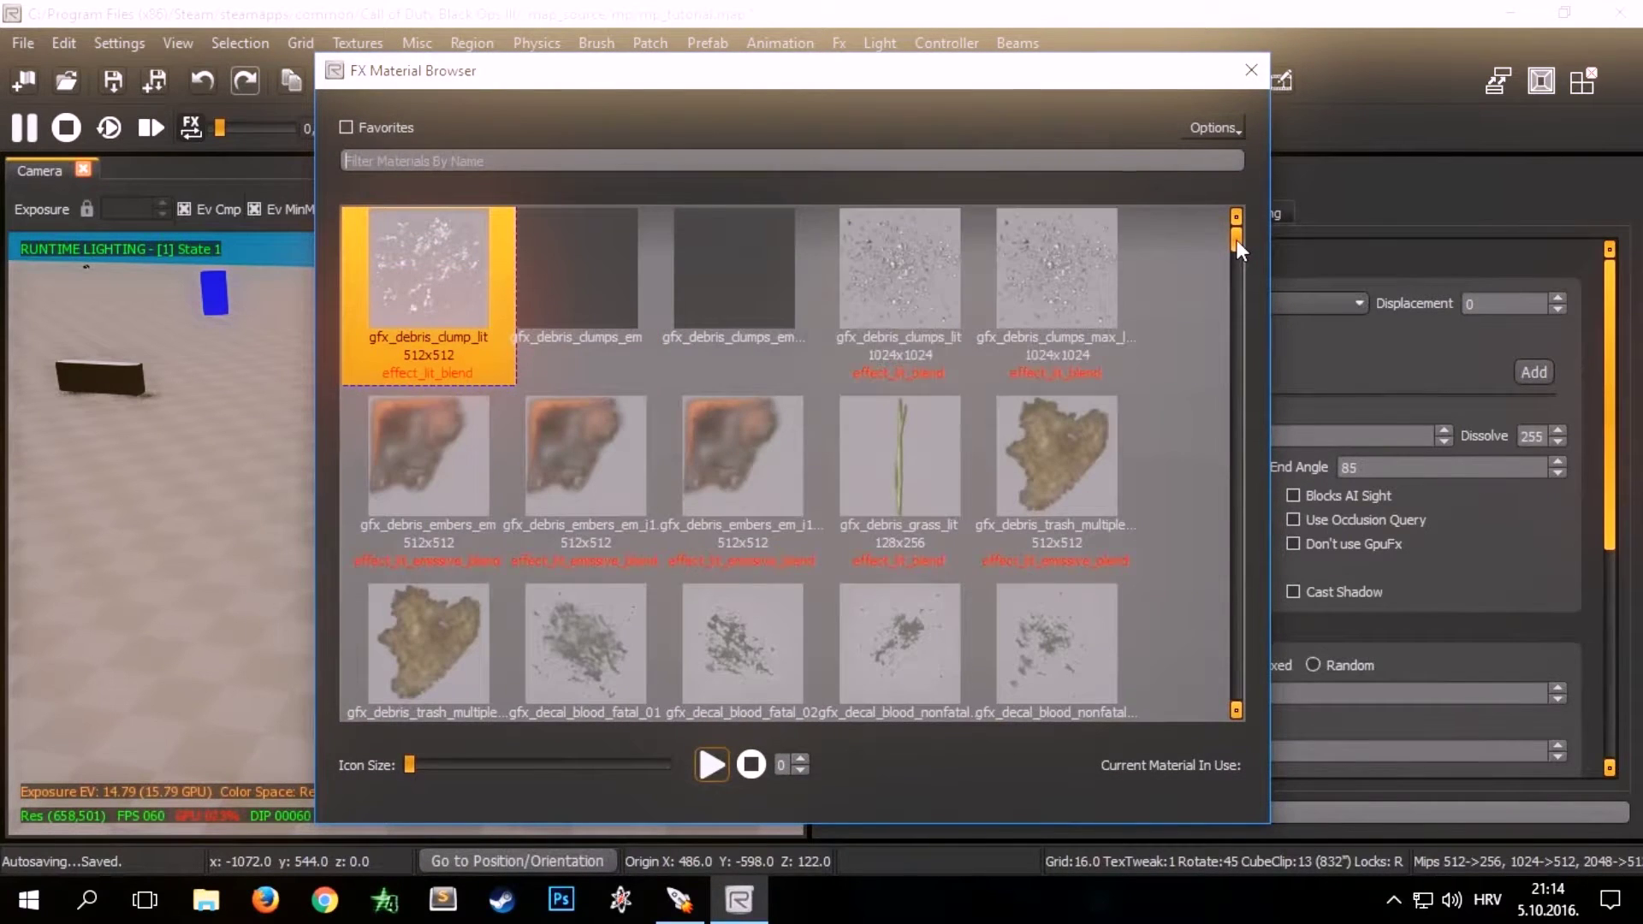
Step: Add the gfx_light_core_soft_em material from the FX material library as the element's visual
{"action": "left_click_drag", "start_coordinate": [1236, 239], "coordinate": [1243, 414]}
{"action": "left_click", "coordinate": [890, 336]}
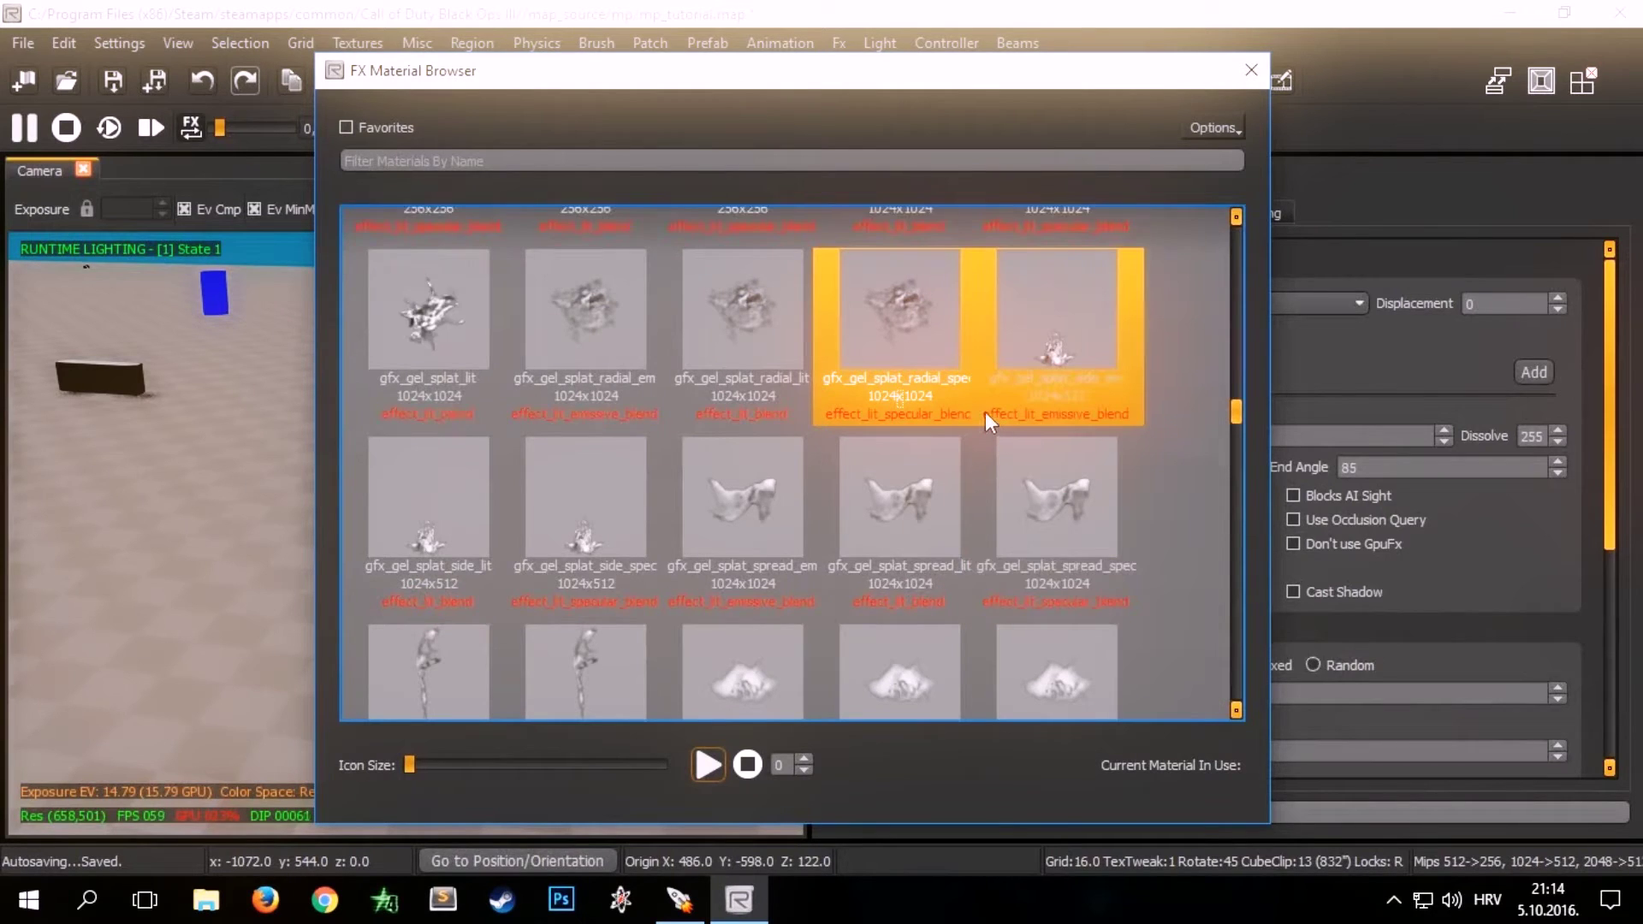
{"action": "scroll", "coordinate": [983, 413], "scroll_direction": "down", "scroll_amount": 4}
{"action": "scroll", "coordinate": [1146, 444], "scroll_direction": "down", "scroll_amount": 2}
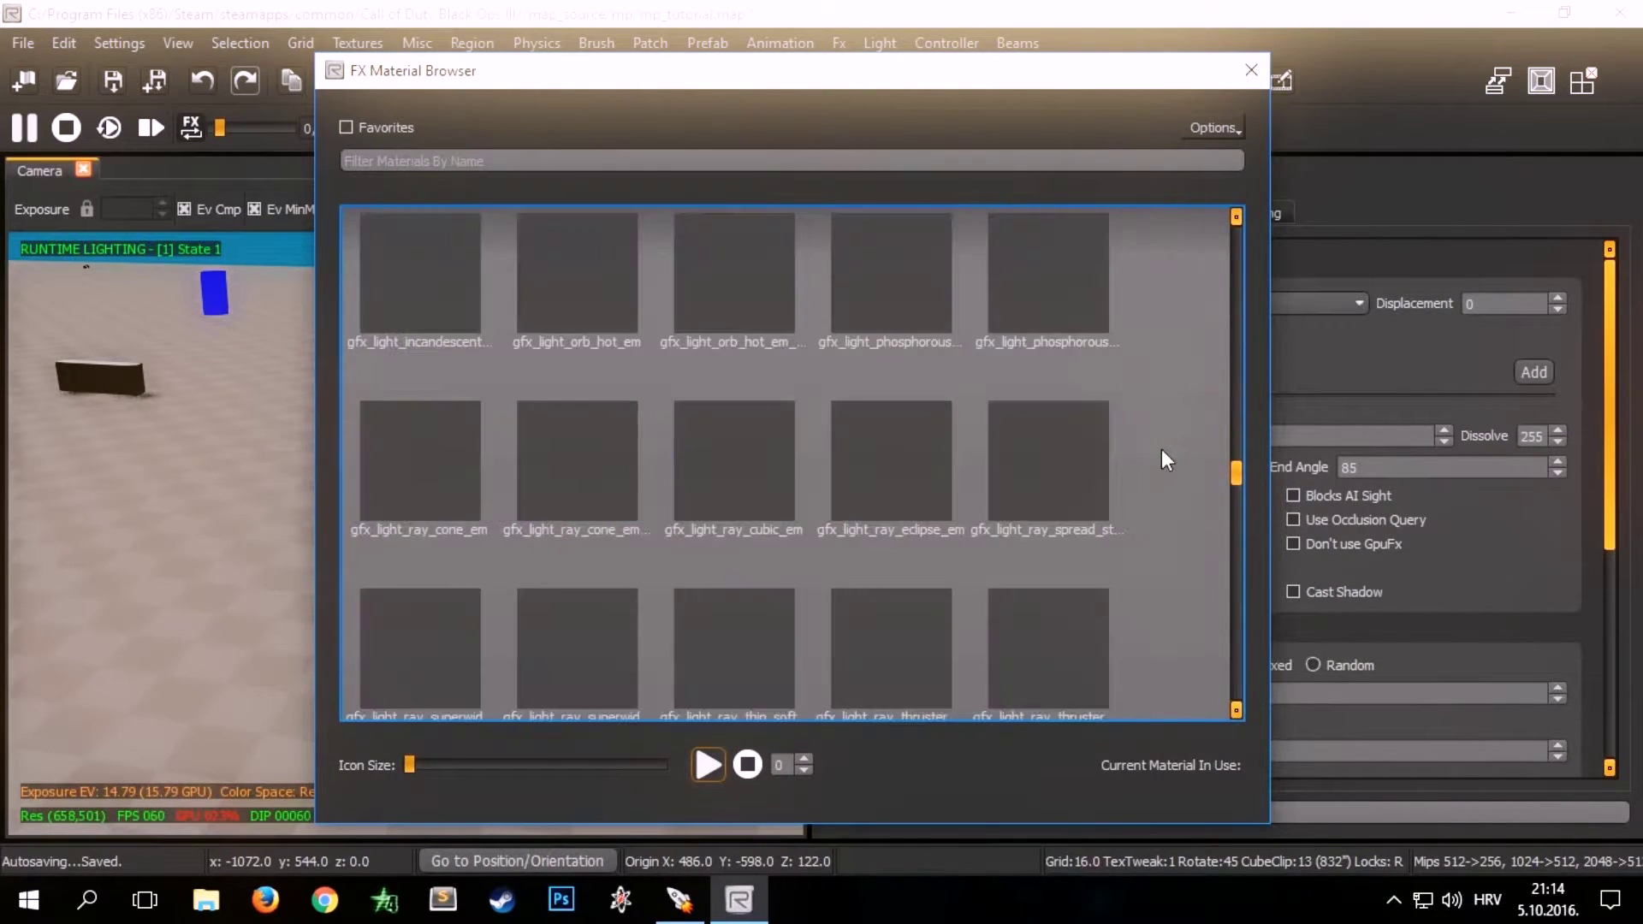
{"action": "scroll", "coordinate": [1162, 446], "scroll_direction": "up", "scroll_amount": 3}
{"action": "double_click", "coordinate": [782, 583]}
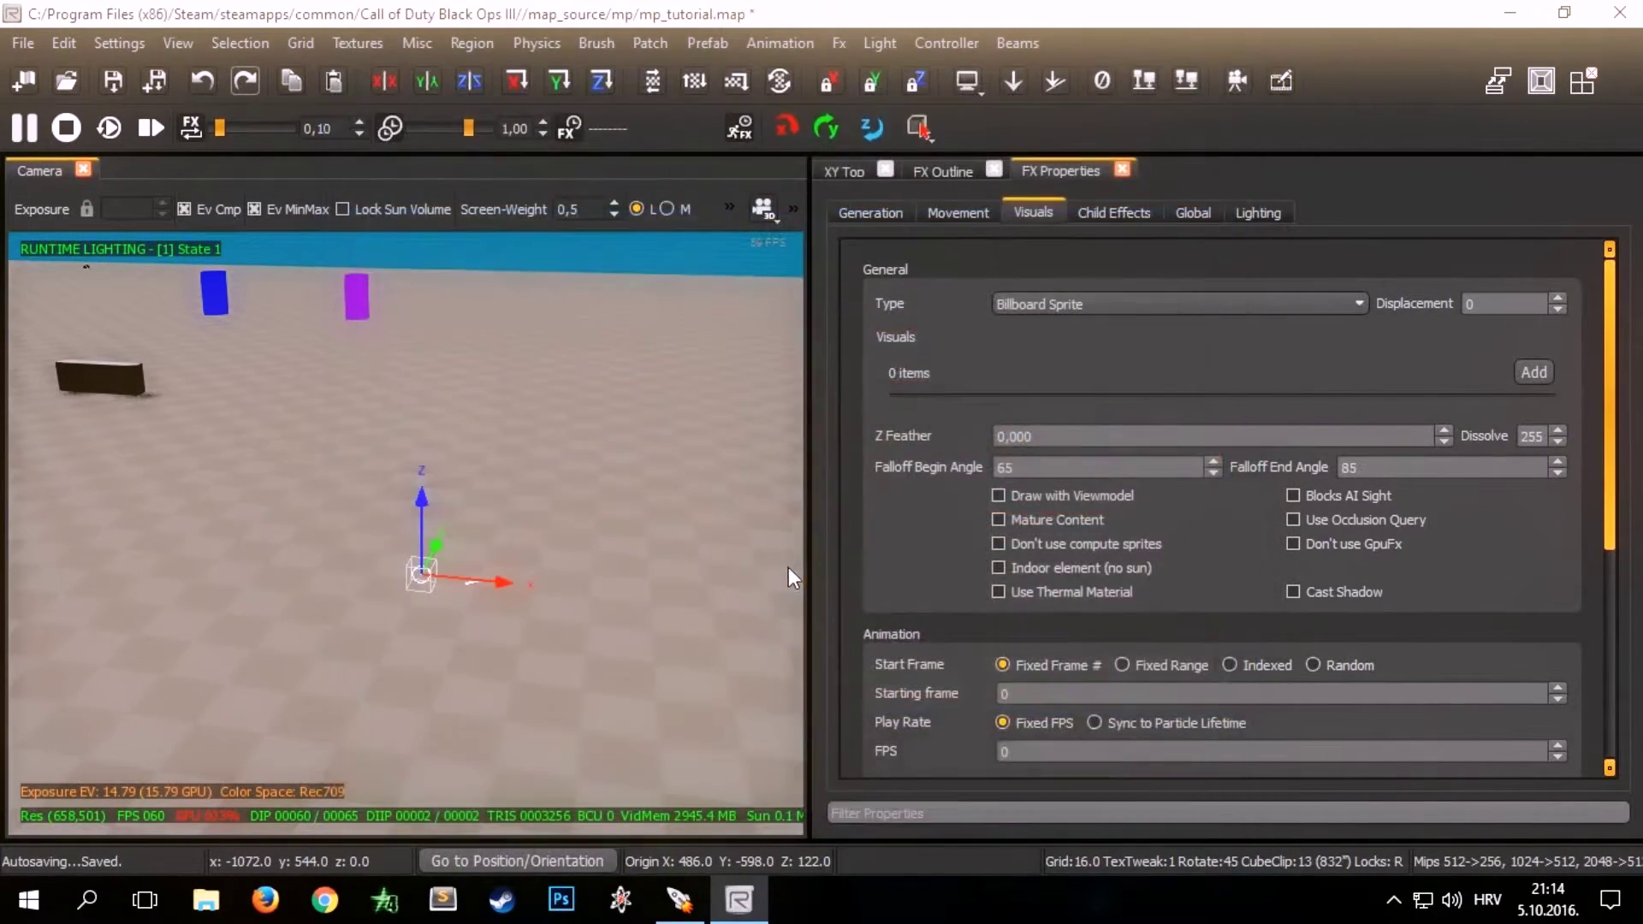
Step: Examine the billboard sprite effect in the 3D view from several angles, including from above
{"action": "right_click_drag", "start_coordinate": [405, 533], "coordinate": [372, 603]}
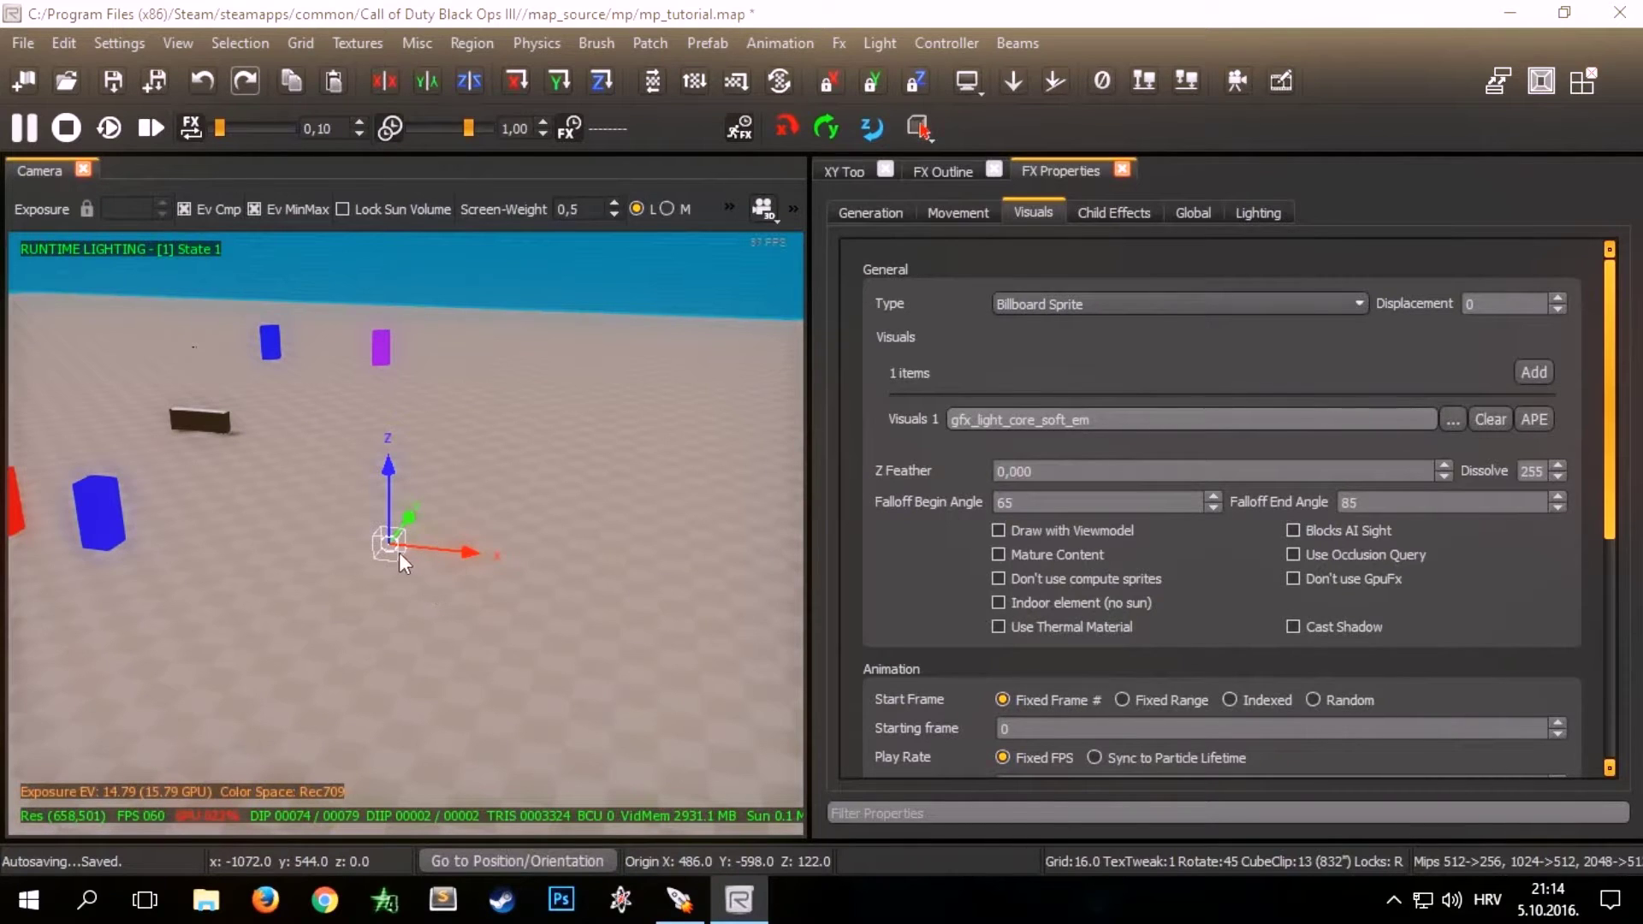
{"action": "mouse_move", "coordinate": [431, 521]}
{"action": "right_mouse_down"}
{"action": "mouse_move", "coordinate": [394, 527]}
{"action": "mouse_move", "coordinate": [445, 518]}
{"action": "right_mouse_up"}
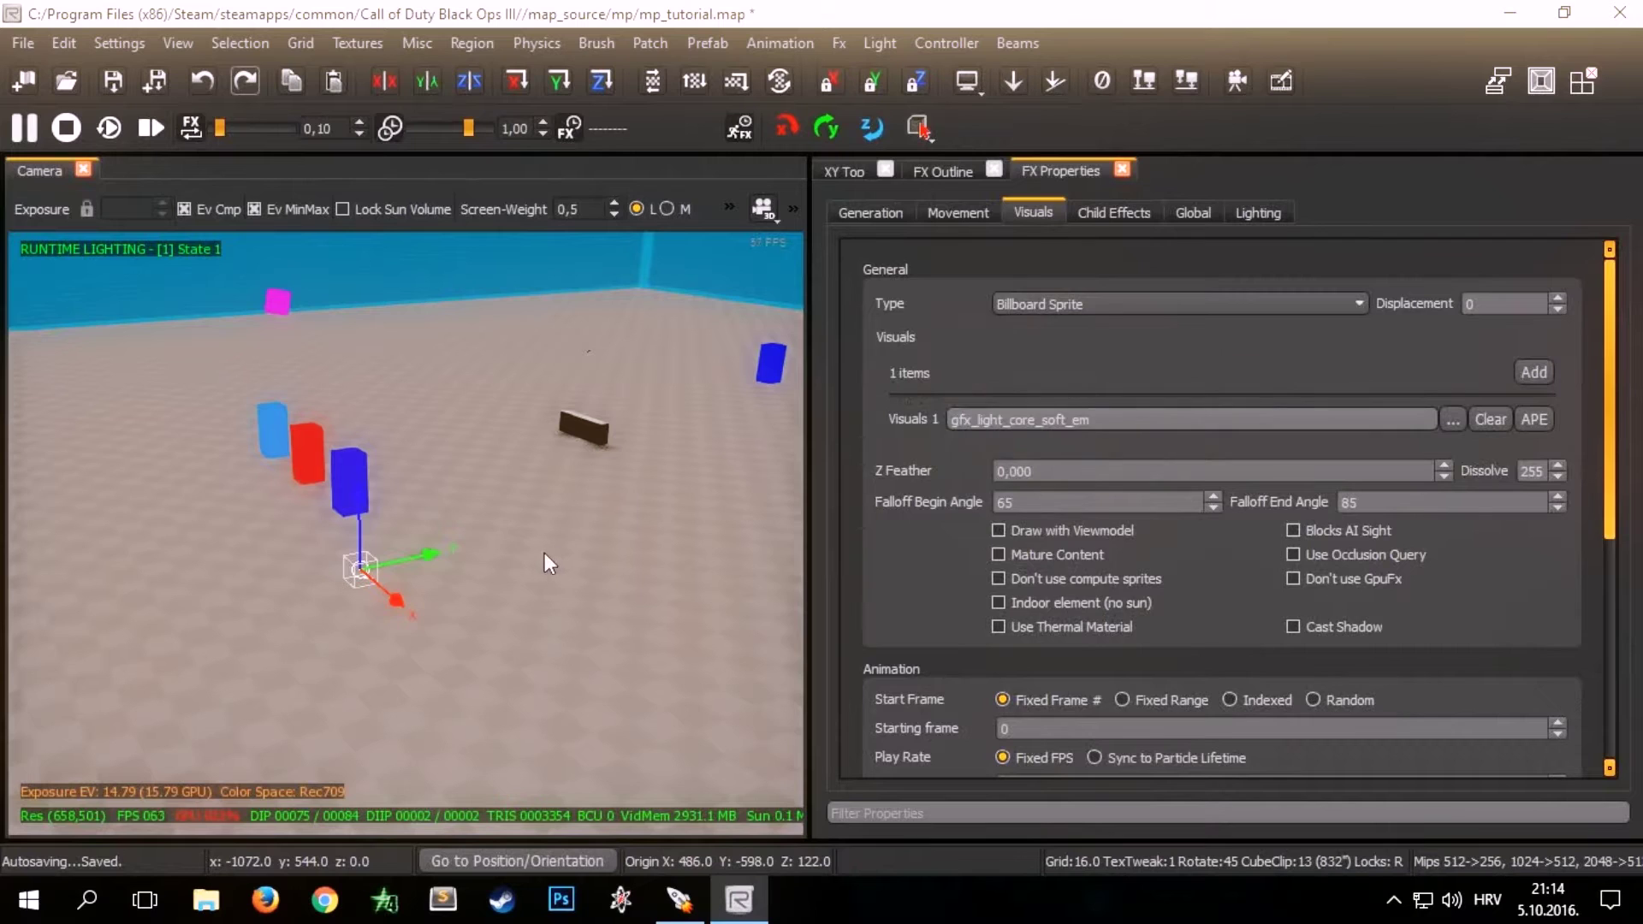
{"action": "right_click_drag", "start_coordinate": [496, 591], "coordinate": [508, 582]}
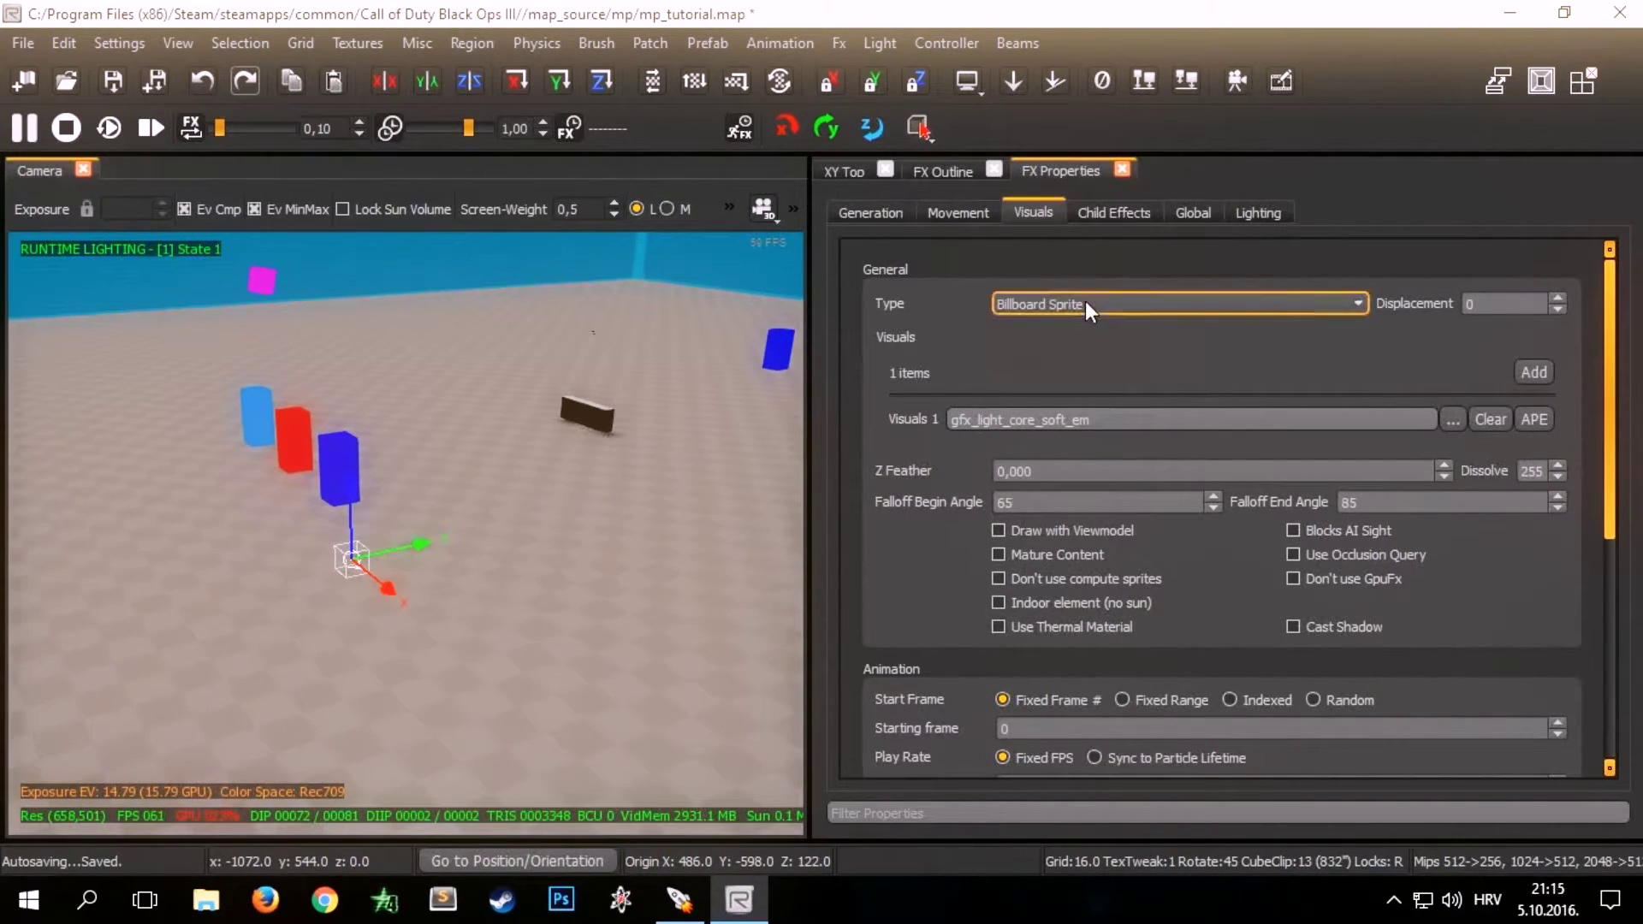
{"action": "right_click_drag", "start_coordinate": [549, 571], "coordinate": [548, 573]}
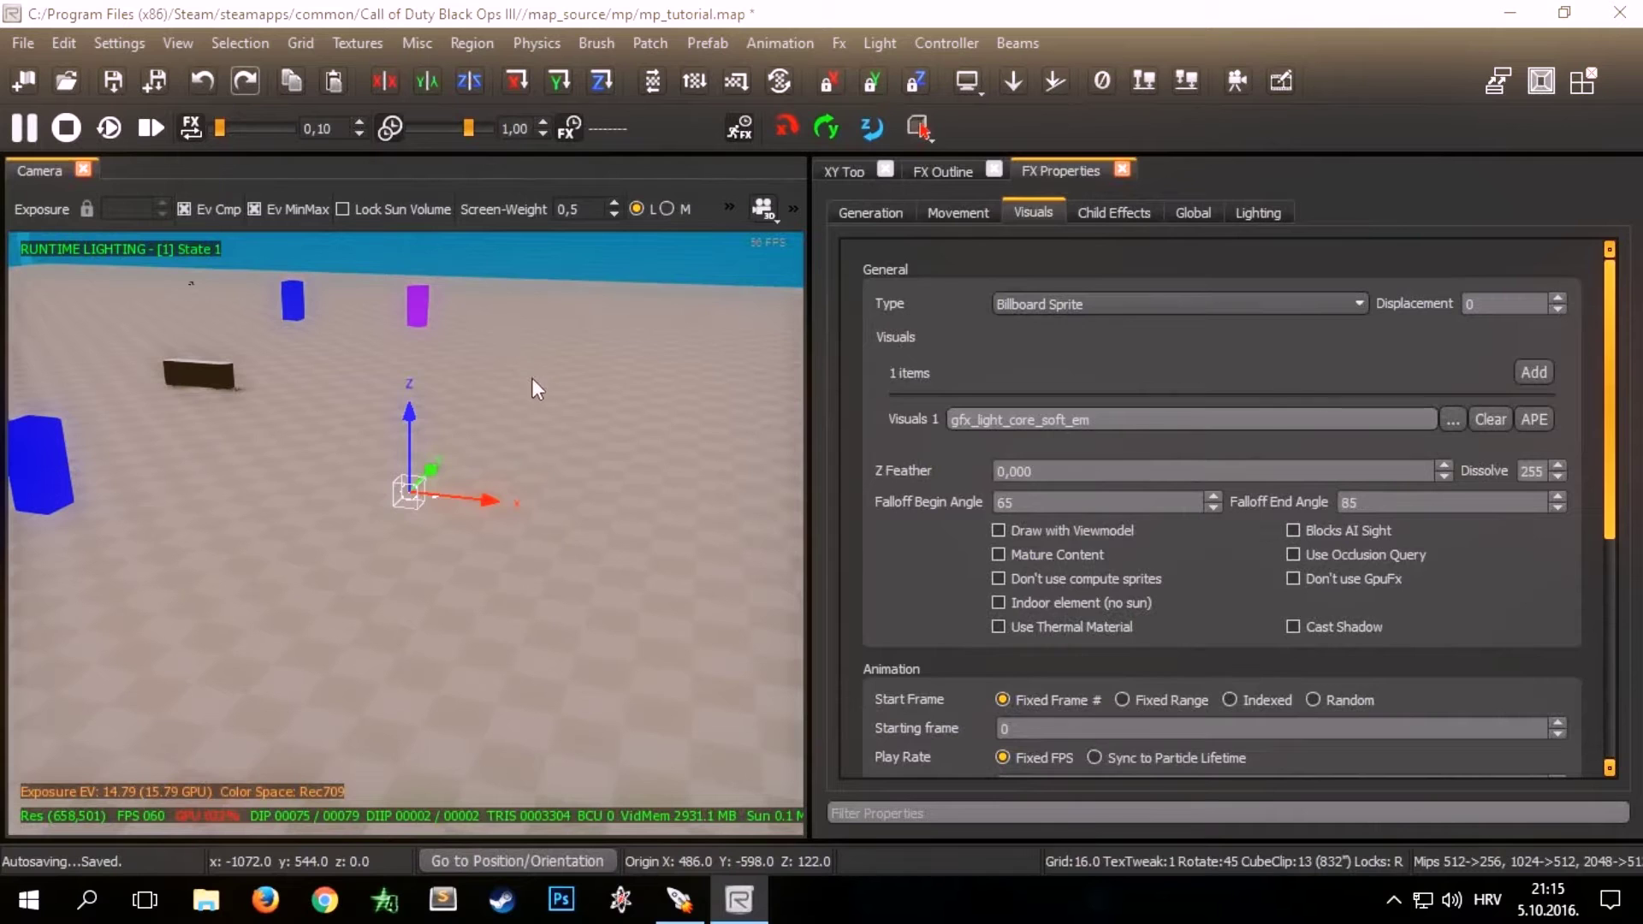
{"action": "mouse_move", "coordinate": [505, 451]}
{"action": "right_mouse_down"}
{"action": "mouse_move", "coordinate": [504, 547]}
{"action": "mouse_move", "coordinate": [504, 437]}
{"action": "mouse_move", "coordinate": [505, 513]}
{"action": "mouse_move", "coordinate": [505, 471]}
{"action": "right_mouse_up"}
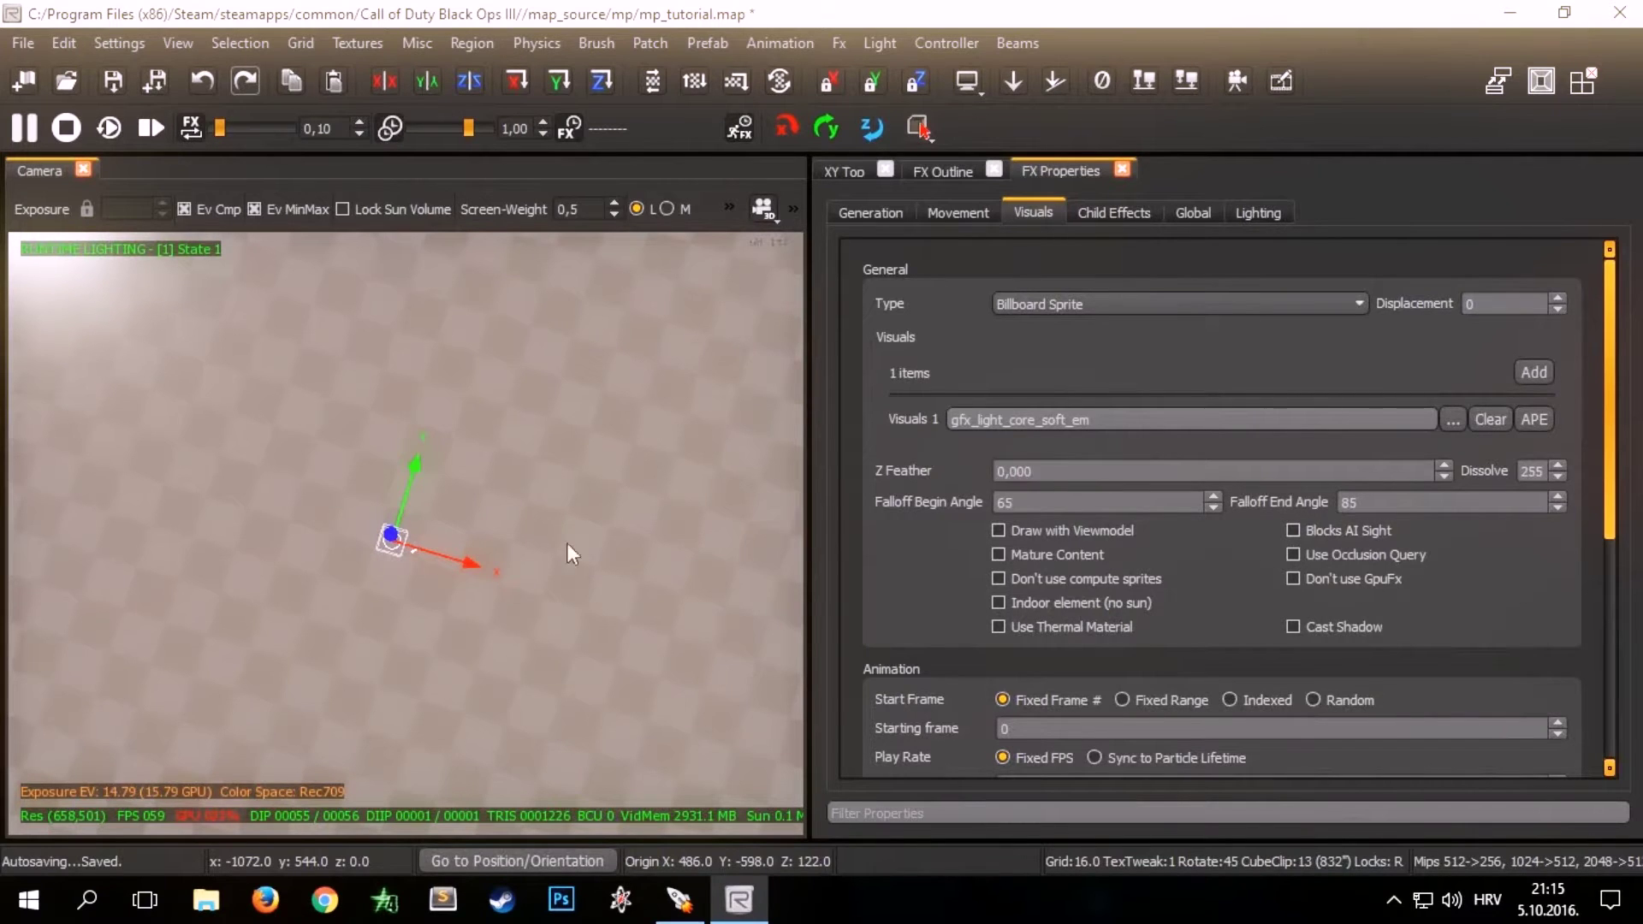
{"action": "right_click_drag", "start_coordinate": [526, 382], "coordinate": [514, 291]}
{"action": "right_click_drag", "start_coordinate": [398, 505], "coordinate": [398, 539]}
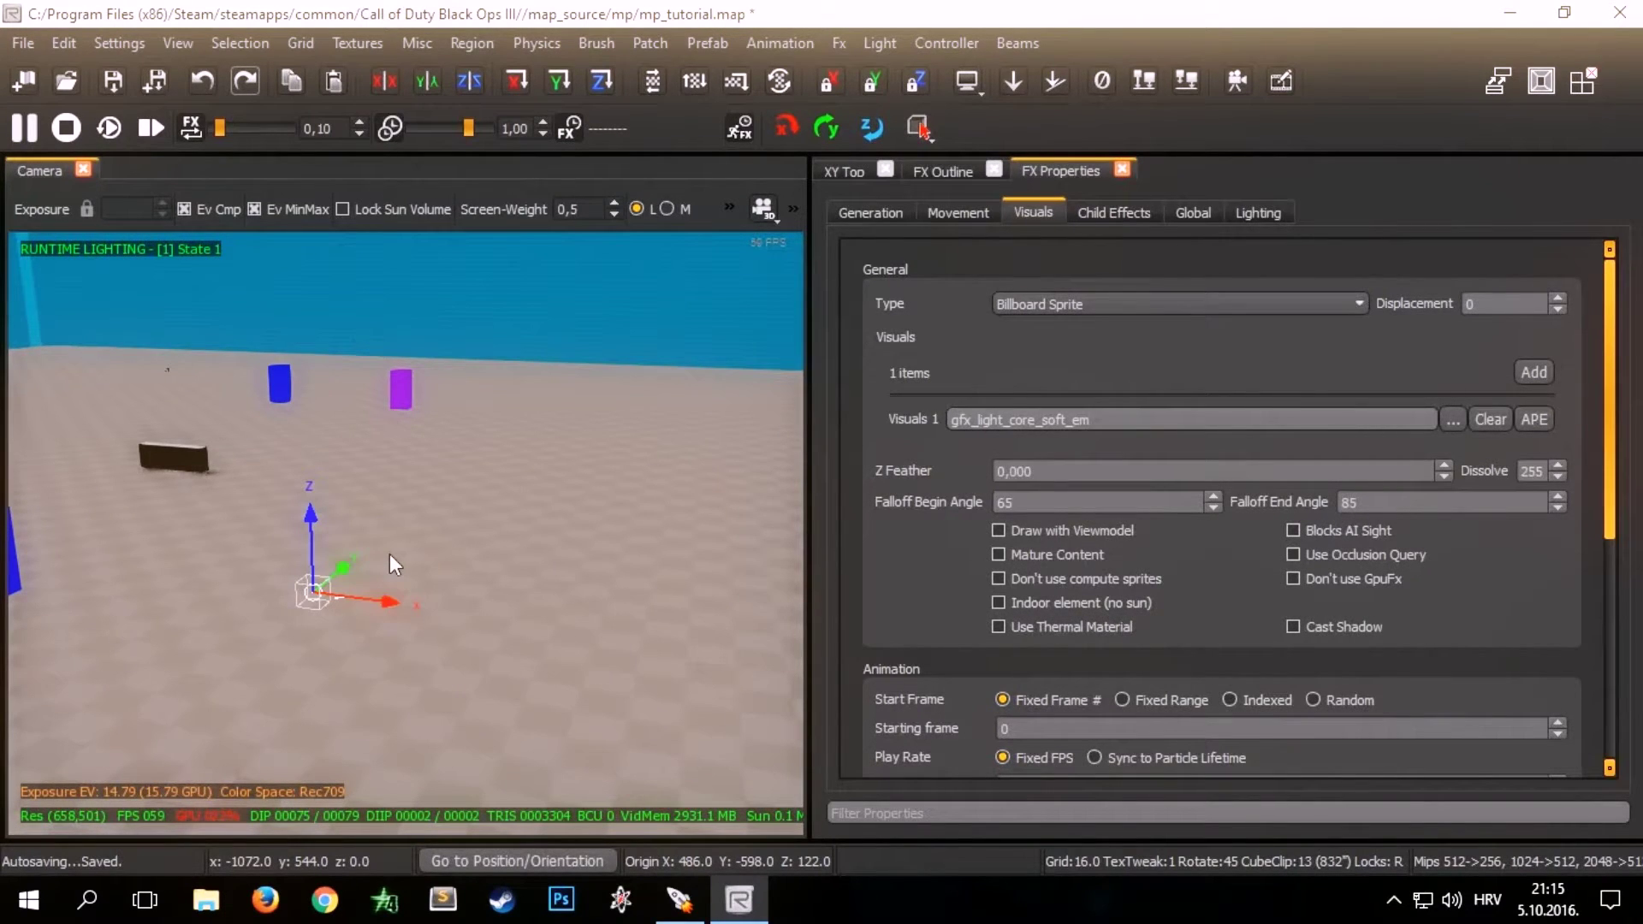
Step: Change the element's visual type to Oriented Sprite and view the effect from another side
{"action": "left_click", "coordinate": [1056, 304]}
{"action": "left_click", "coordinate": [1054, 335]}
{"action": "mouse_move", "coordinate": [421, 545]}
{"action": "right_mouse_down"}
{"action": "mouse_move", "coordinate": [402, 539]}
{"action": "mouse_move", "coordinate": [434, 534]}
{"action": "right_mouse_up"}
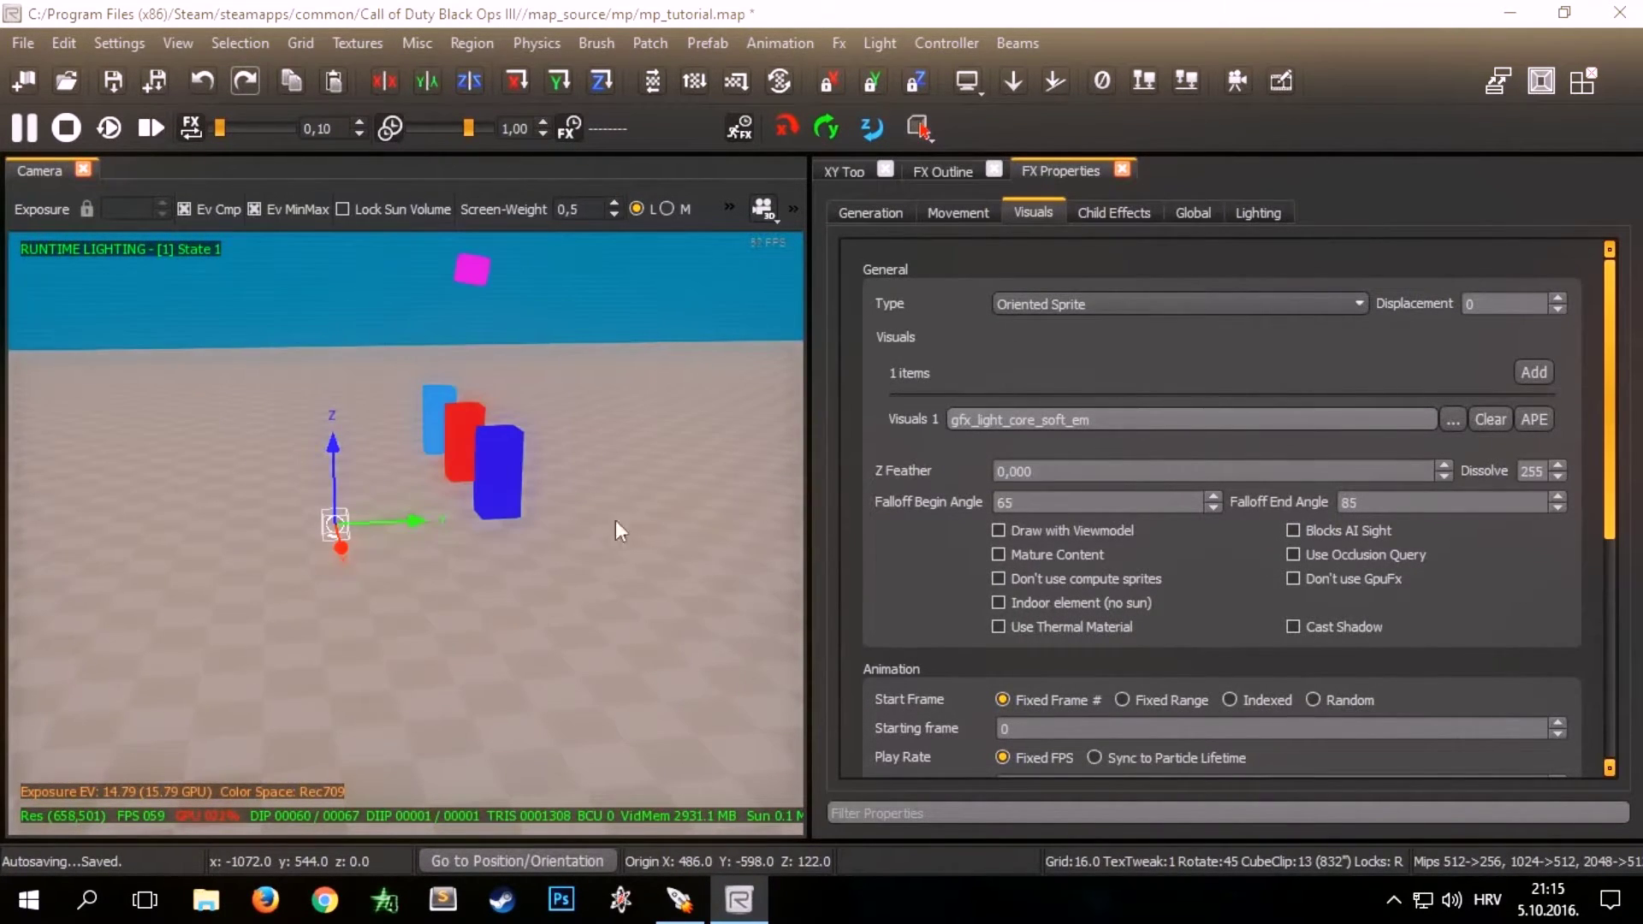
Step: Change the element's visual type back to Billboard Sprite and view the effect from another side
{"action": "right_click_drag", "start_coordinate": [491, 543], "coordinate": [504, 544]}
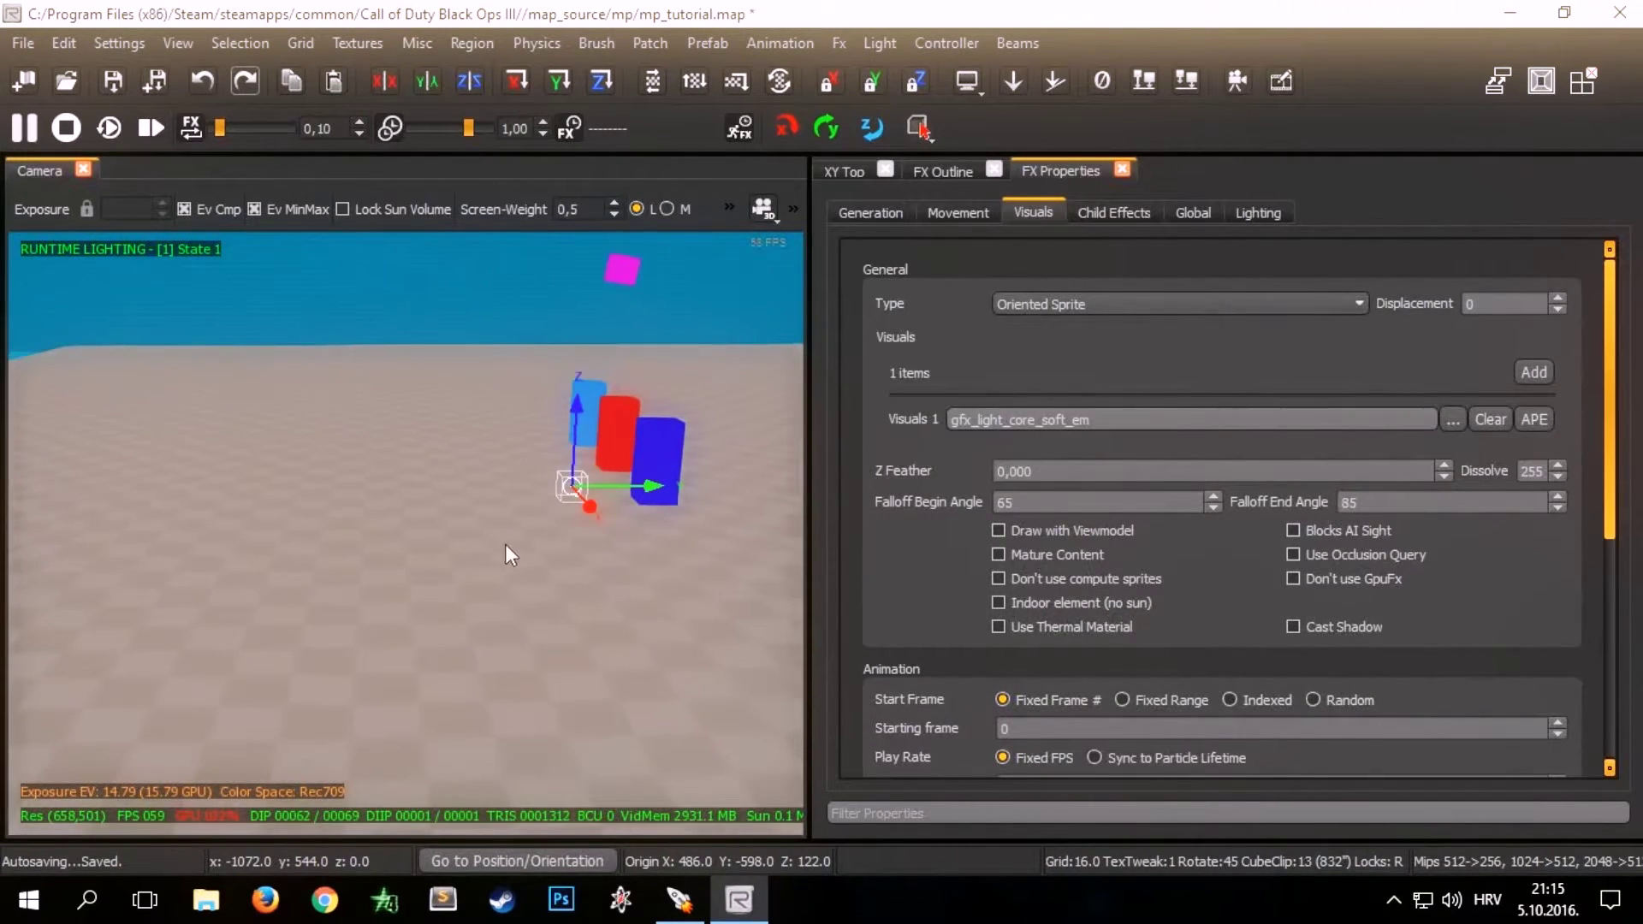
{"action": "right_click_drag", "start_coordinate": [592, 506], "coordinate": [637, 507]}
{"action": "left_click", "coordinate": [1044, 304]}
{"action": "left_click", "coordinate": [1044, 317]}
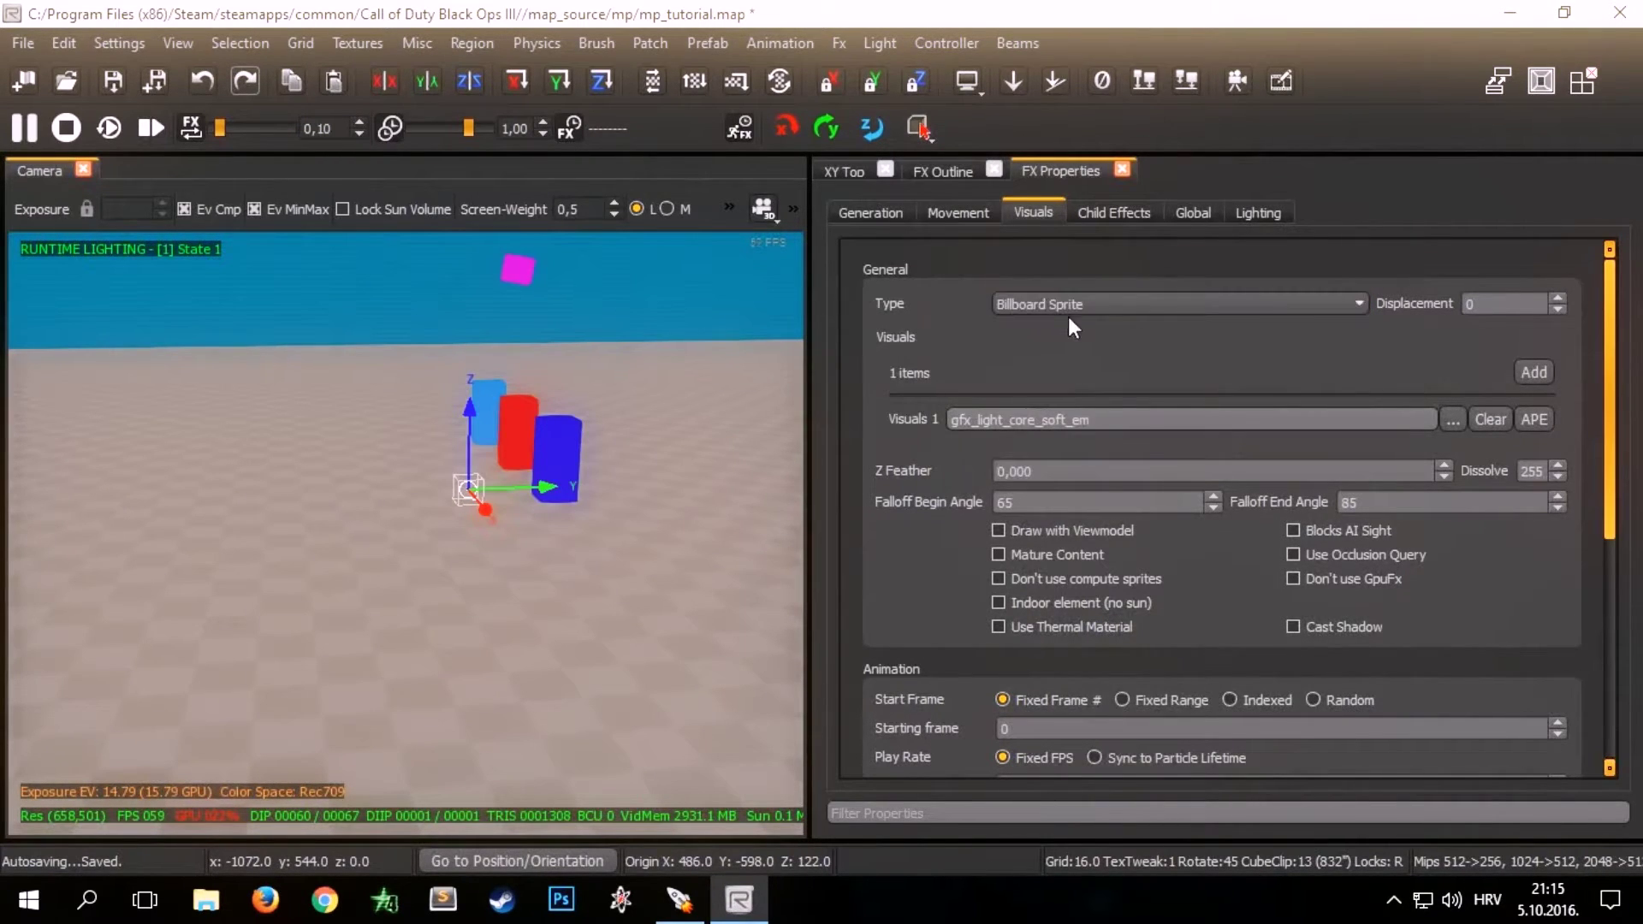
{"action": "right_click_drag", "start_coordinate": [736, 429], "coordinate": [761, 429]}
{"action": "right_click_drag", "start_coordinate": [633, 507], "coordinate": [653, 507]}
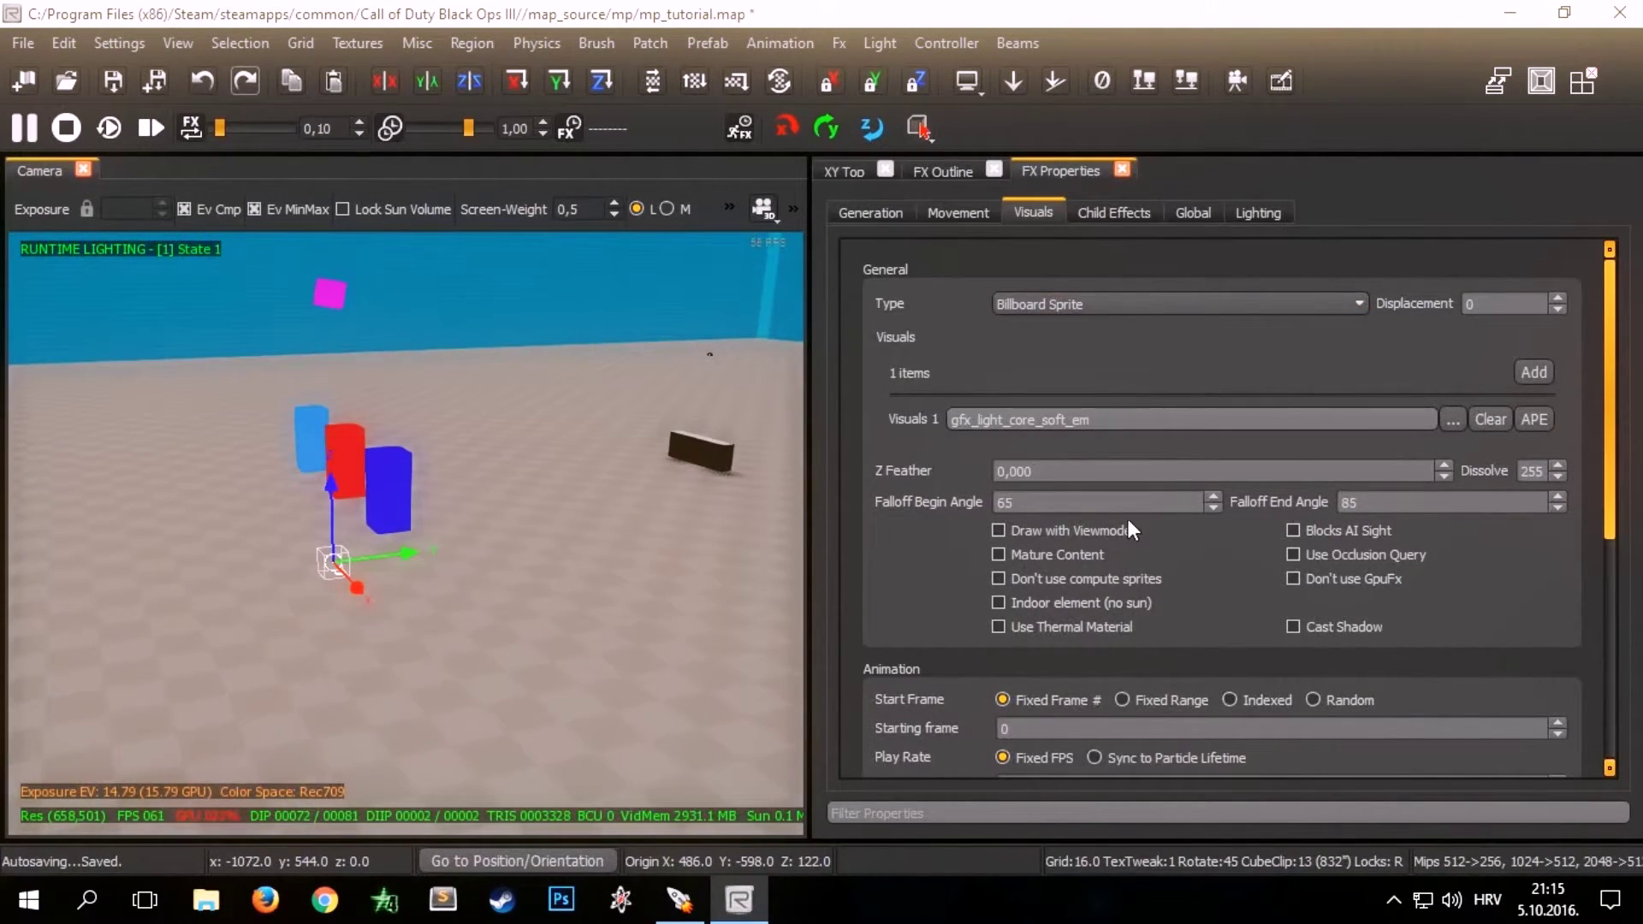
Step: Set the animation start frame of the element's visuals to Random and look through the remaining visual properties
{"action": "scroll", "coordinate": [1127, 521], "scroll_direction": "down", "scroll_amount": 3}
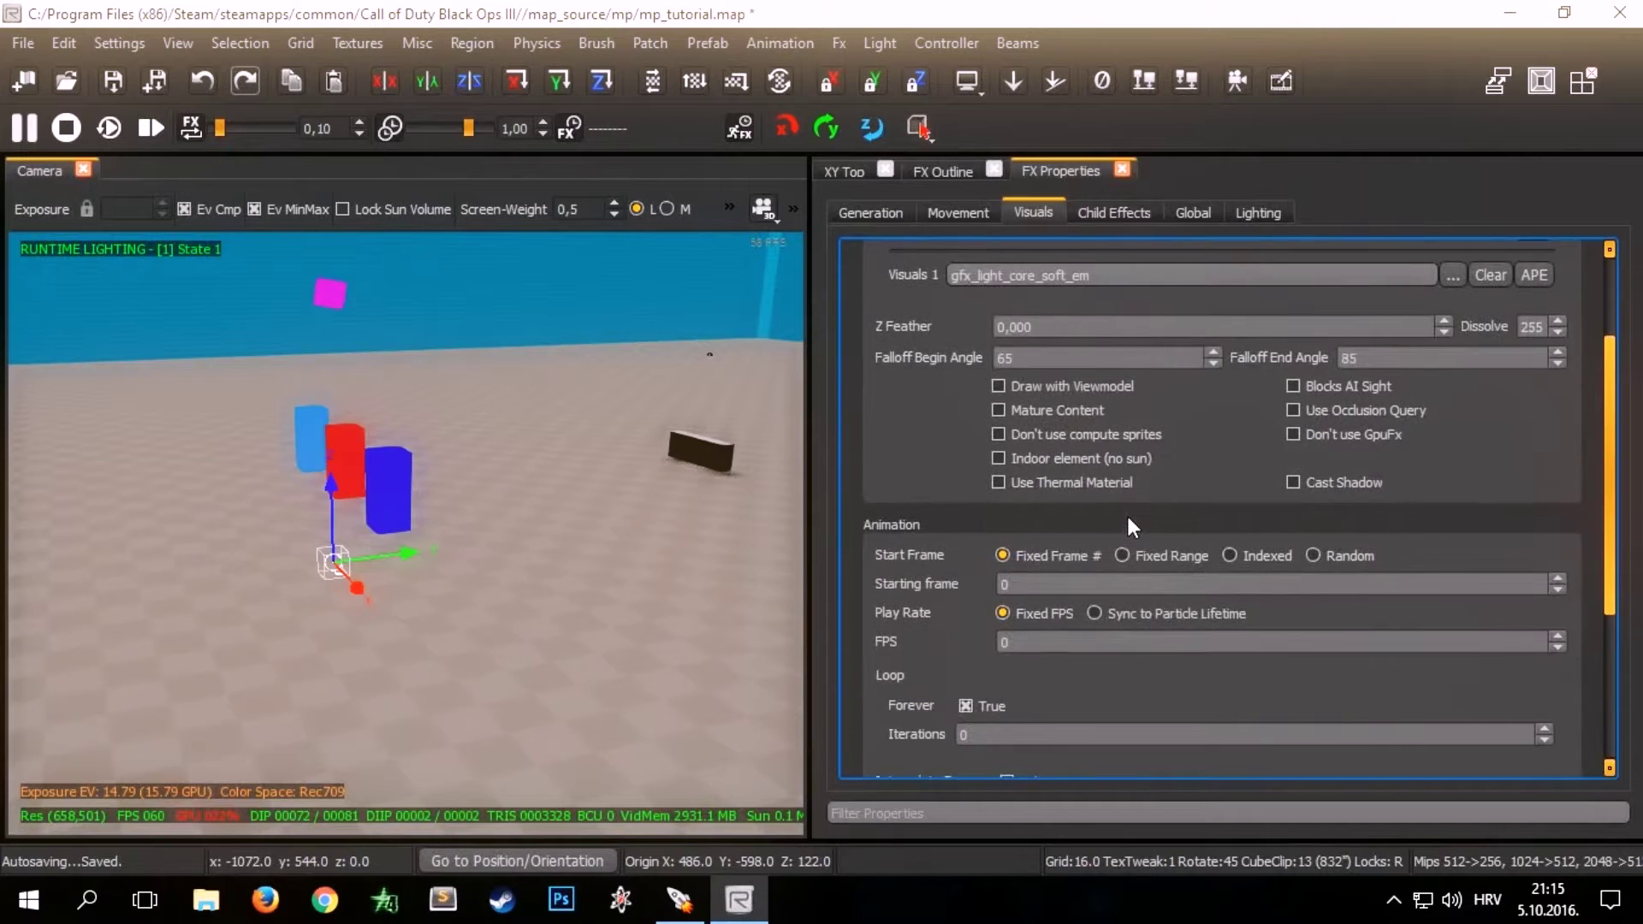
{"action": "left_click", "coordinate": [1319, 558]}
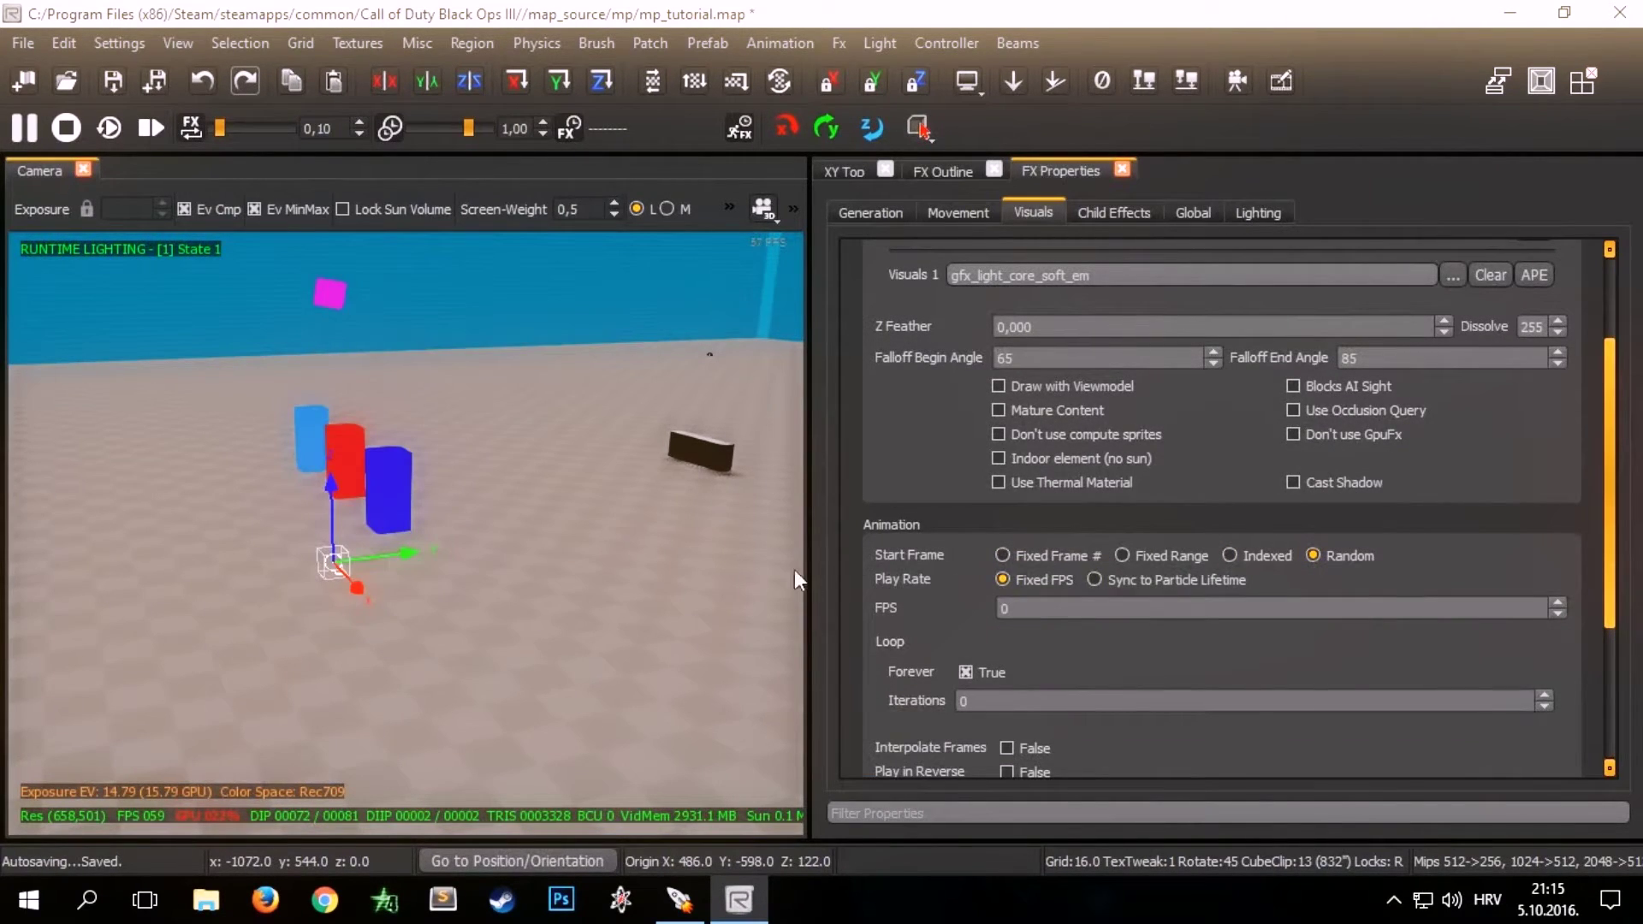
{"action": "scroll", "coordinate": [1059, 587], "scroll_direction": "down", "scroll_amount": 5}
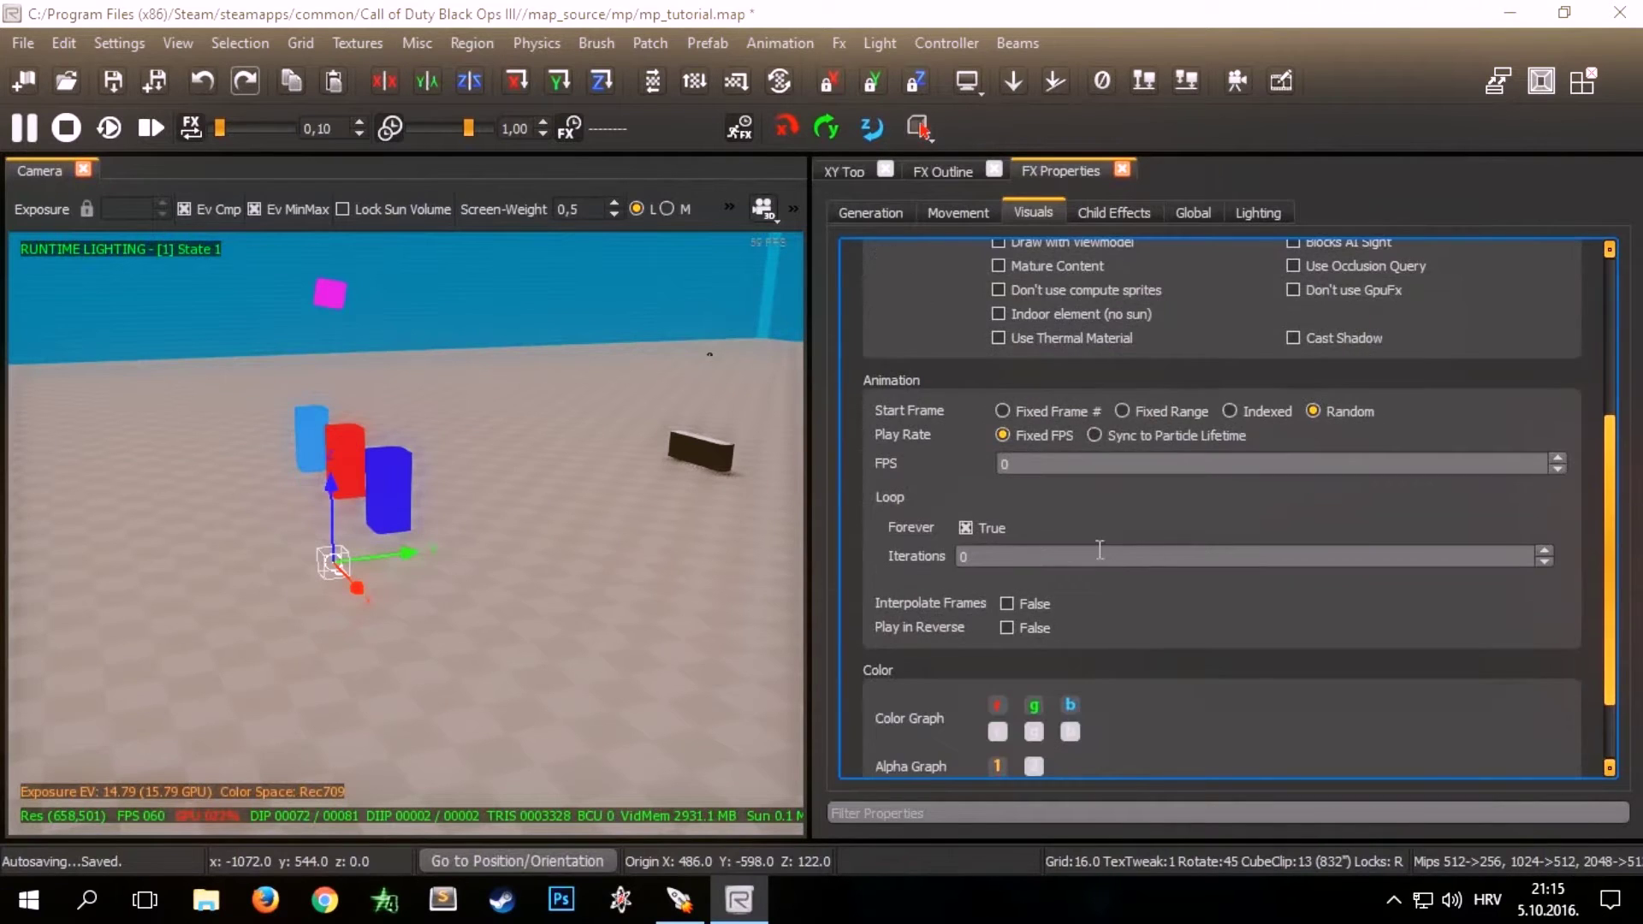
{"action": "scroll", "coordinate": [1100, 539], "scroll_direction": "up", "scroll_amount": 6}
{"action": "right_click", "coordinate": [1310, 121]}
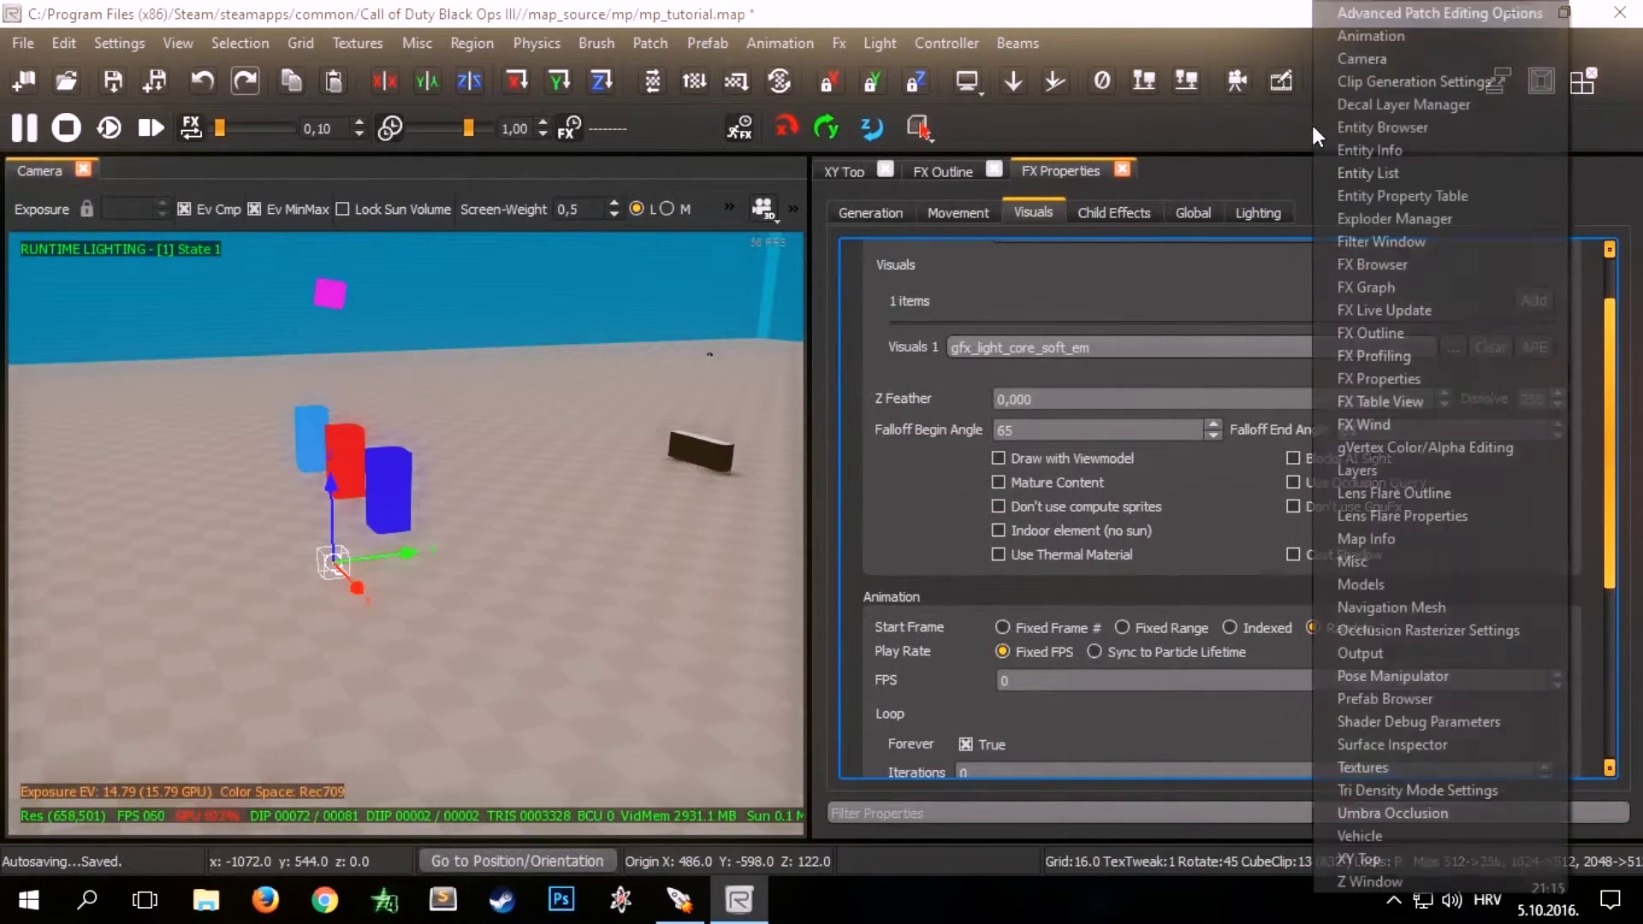
{"action": "left_click", "coordinate": [1415, 377]}
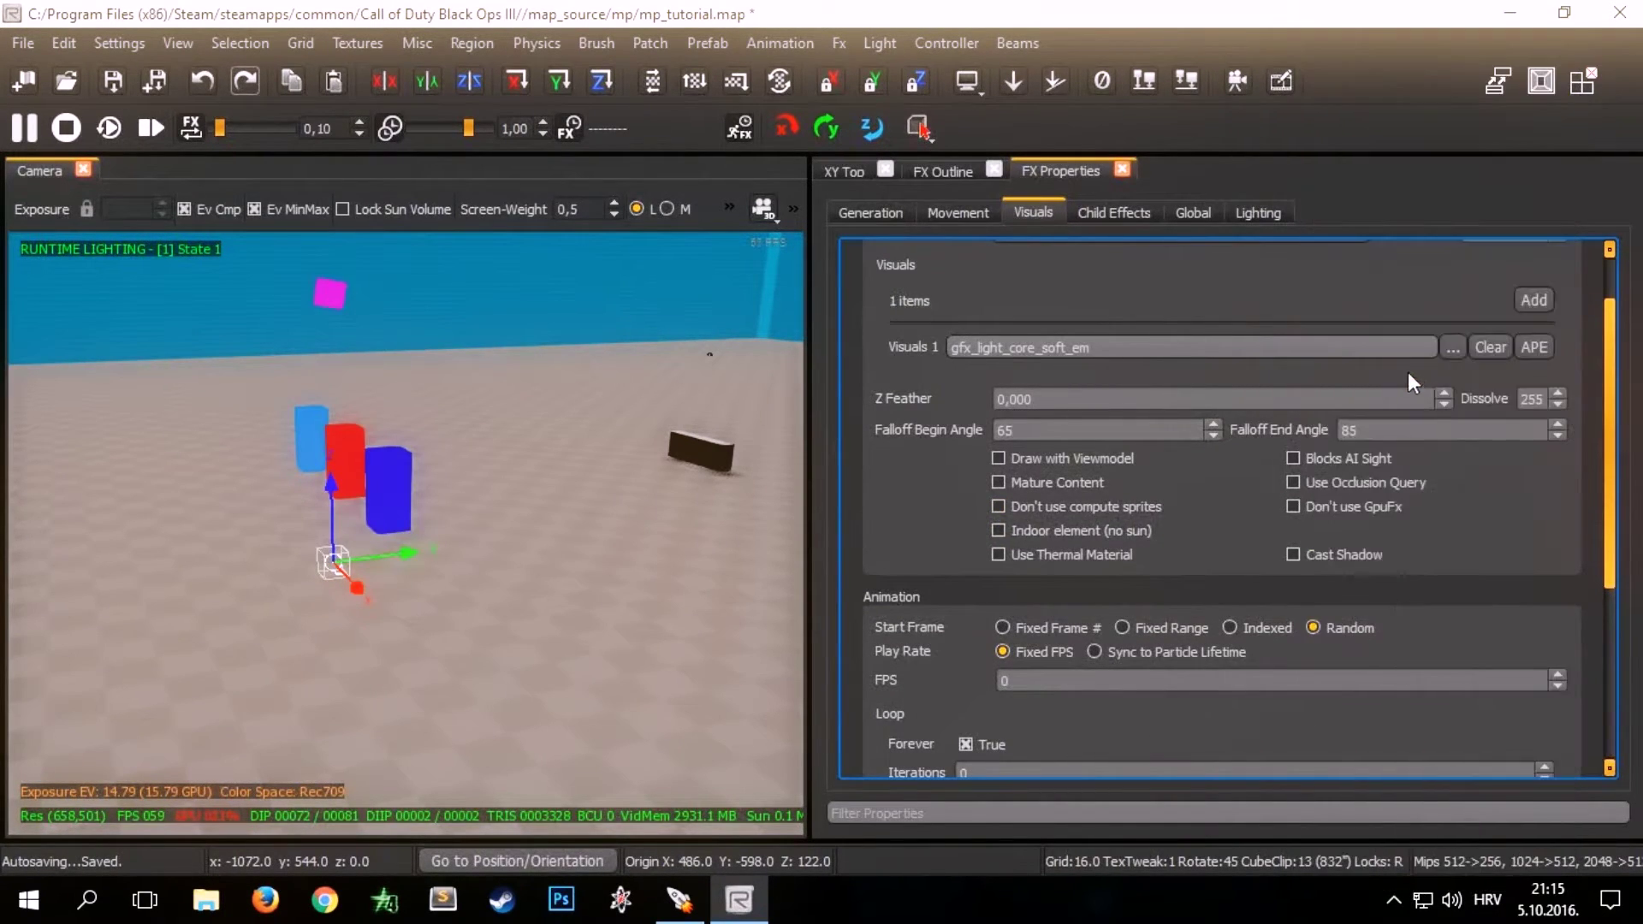
{"action": "right_click", "coordinate": [1367, 84]}
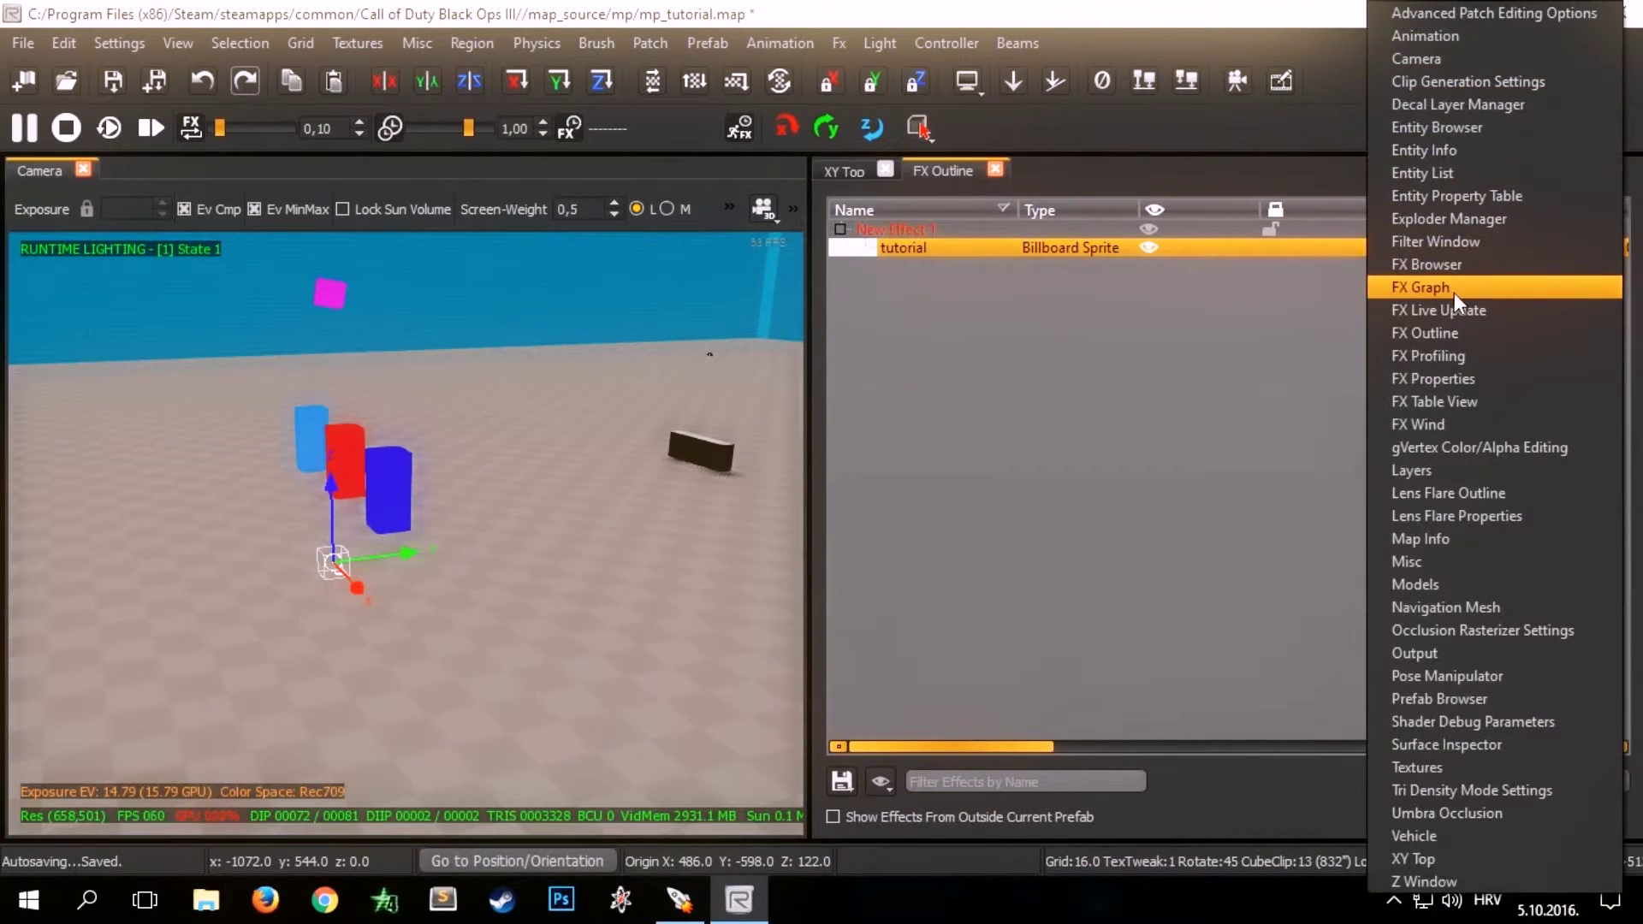
{"action": "left_click", "coordinate": [1484, 374]}
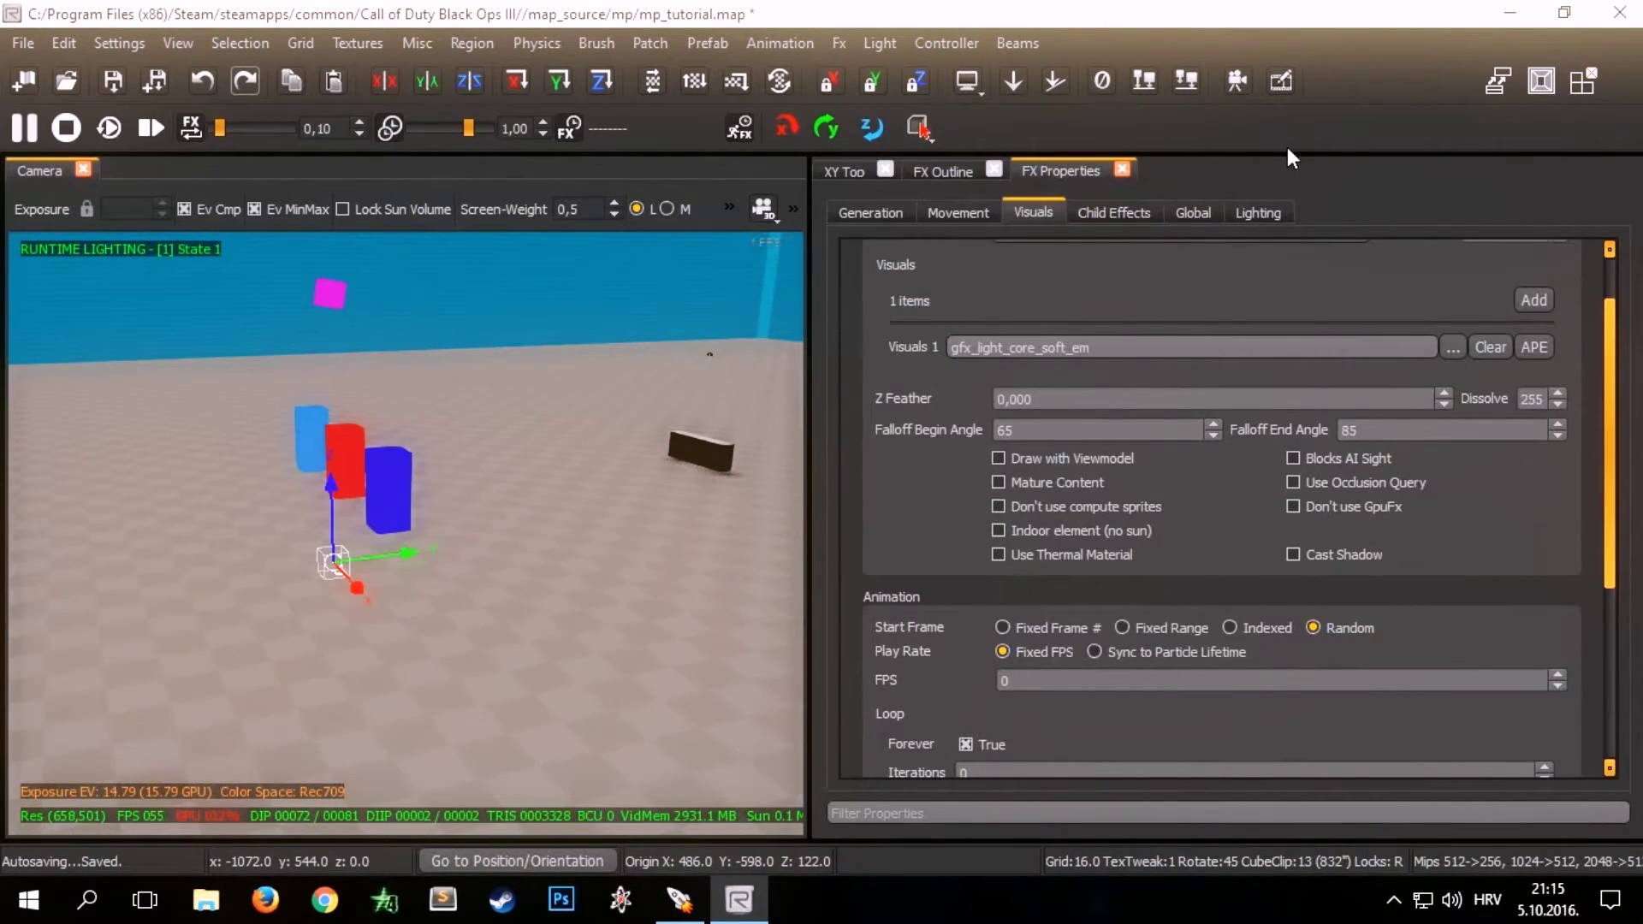
Step: Open the FX Graph window and select the tutorial element's Velocity graph
{"action": "right_click", "coordinate": [1373, 84]}
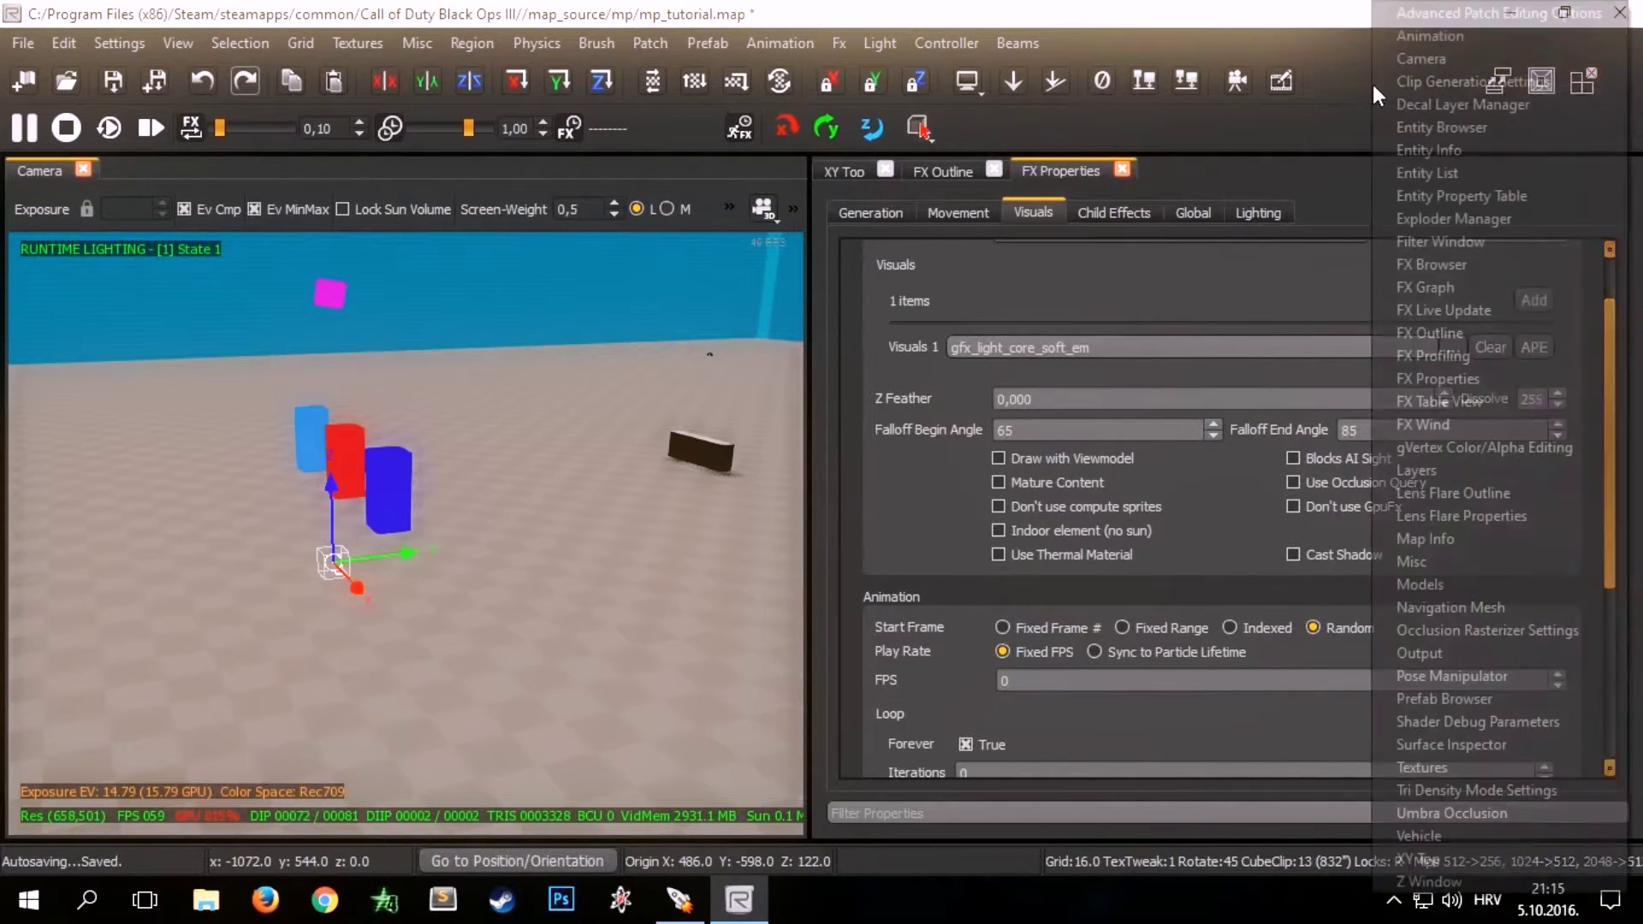
{"action": "left_click", "coordinate": [1465, 288]}
{"action": "left_click", "coordinate": [994, 325]}
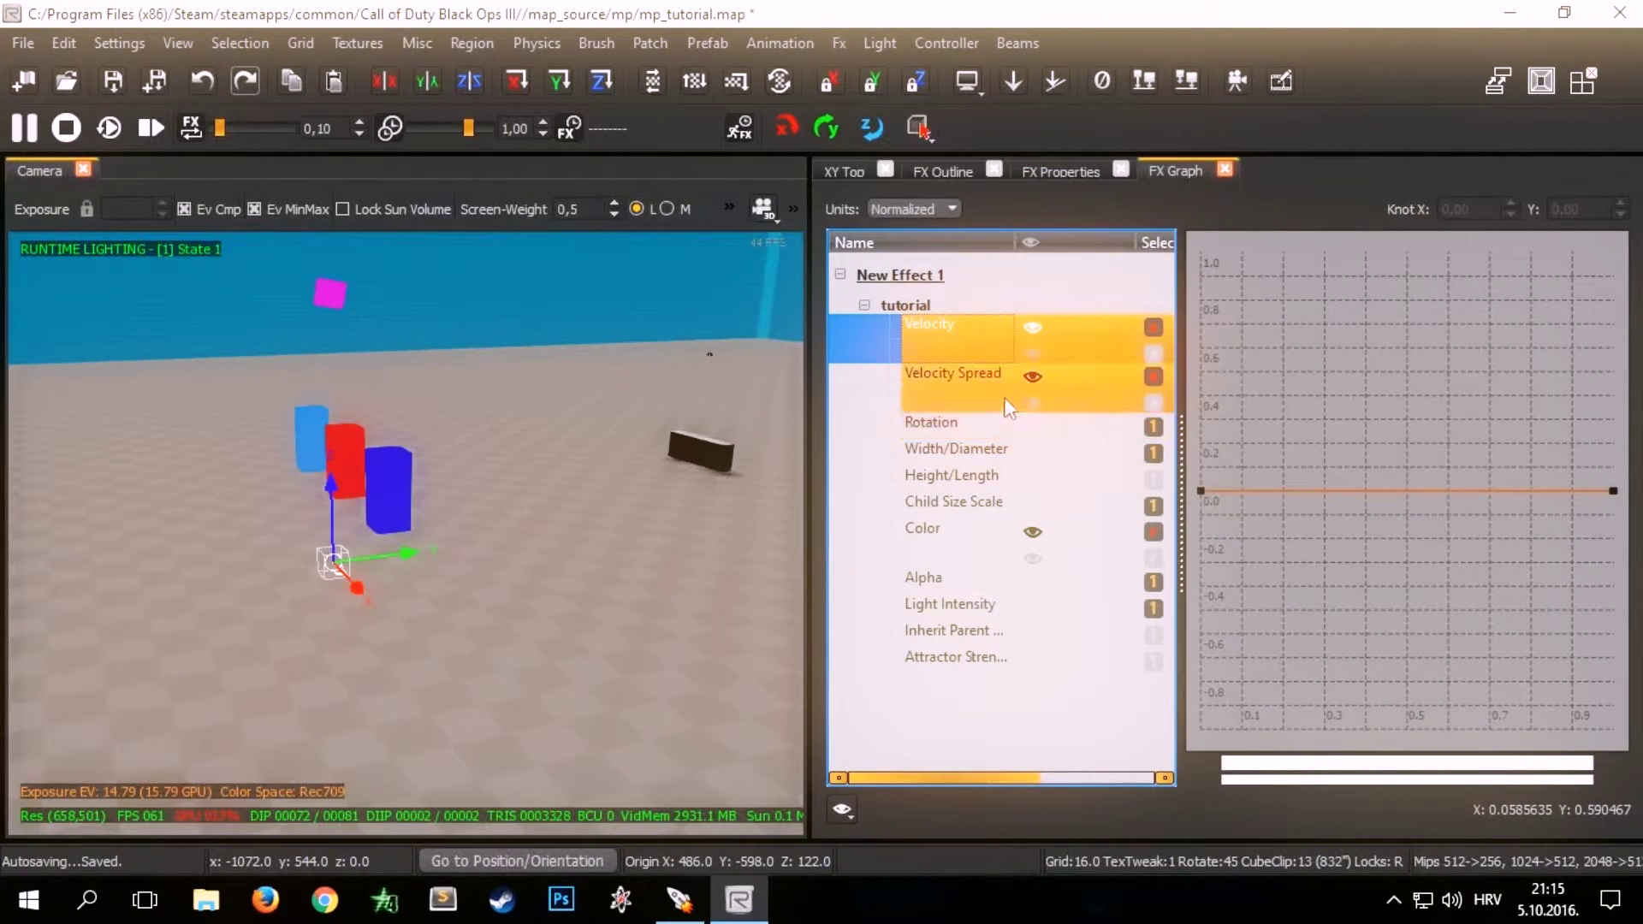
Step: Check the element's generation properties and select its Rotation graph in the FX Graph window
{"action": "left_click", "coordinate": [1065, 175]}
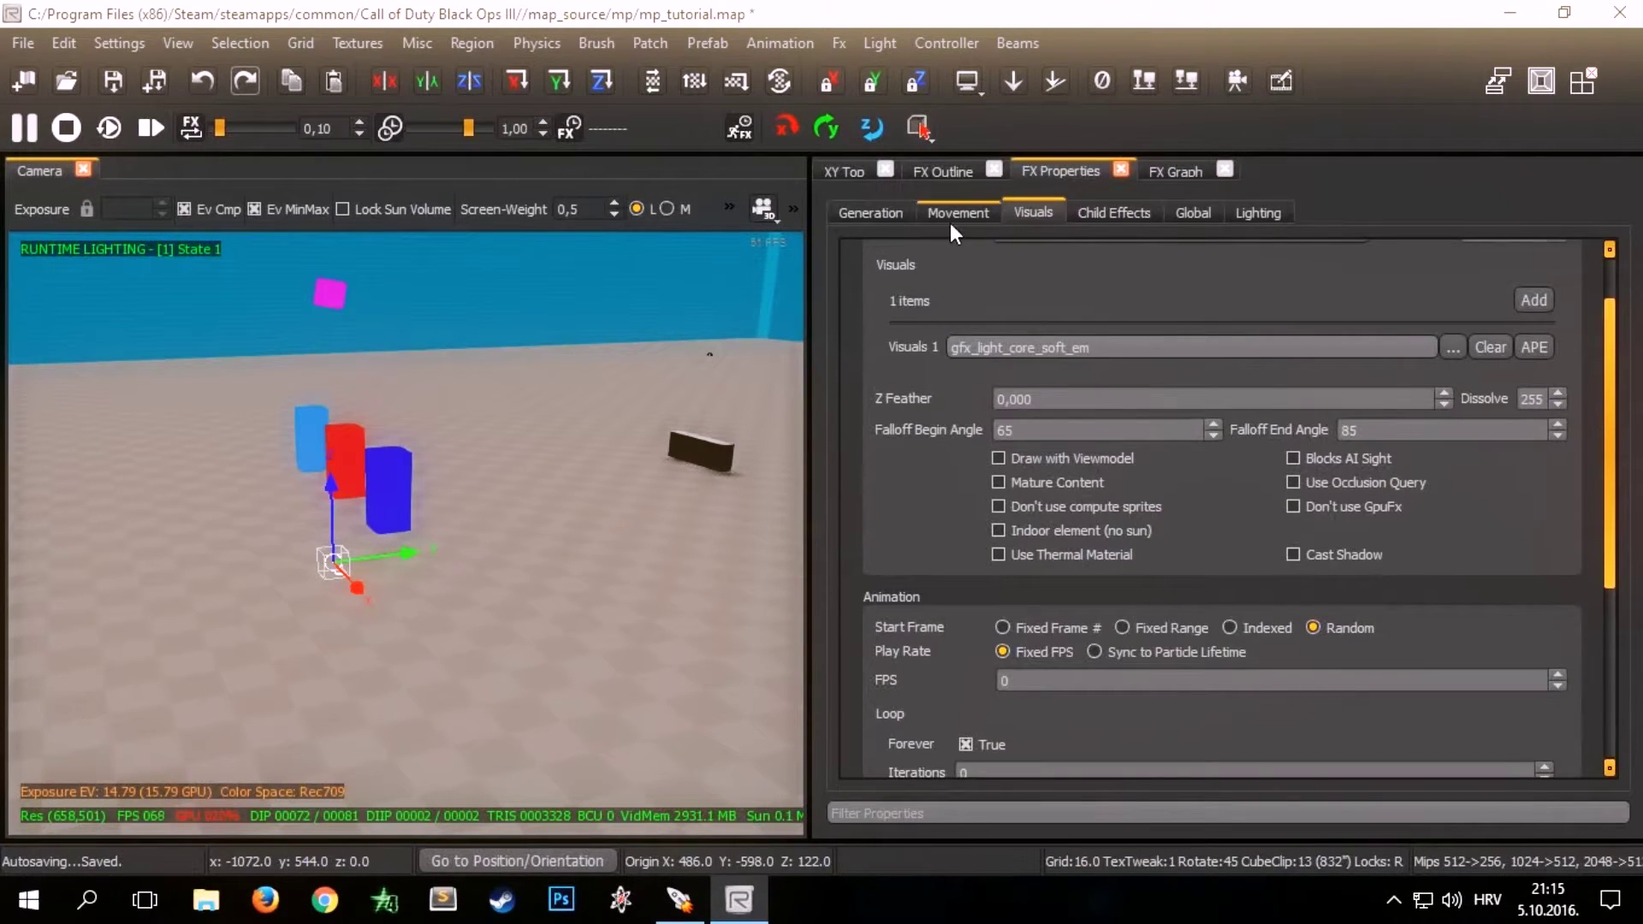
{"action": "left_click", "coordinate": [871, 214]}
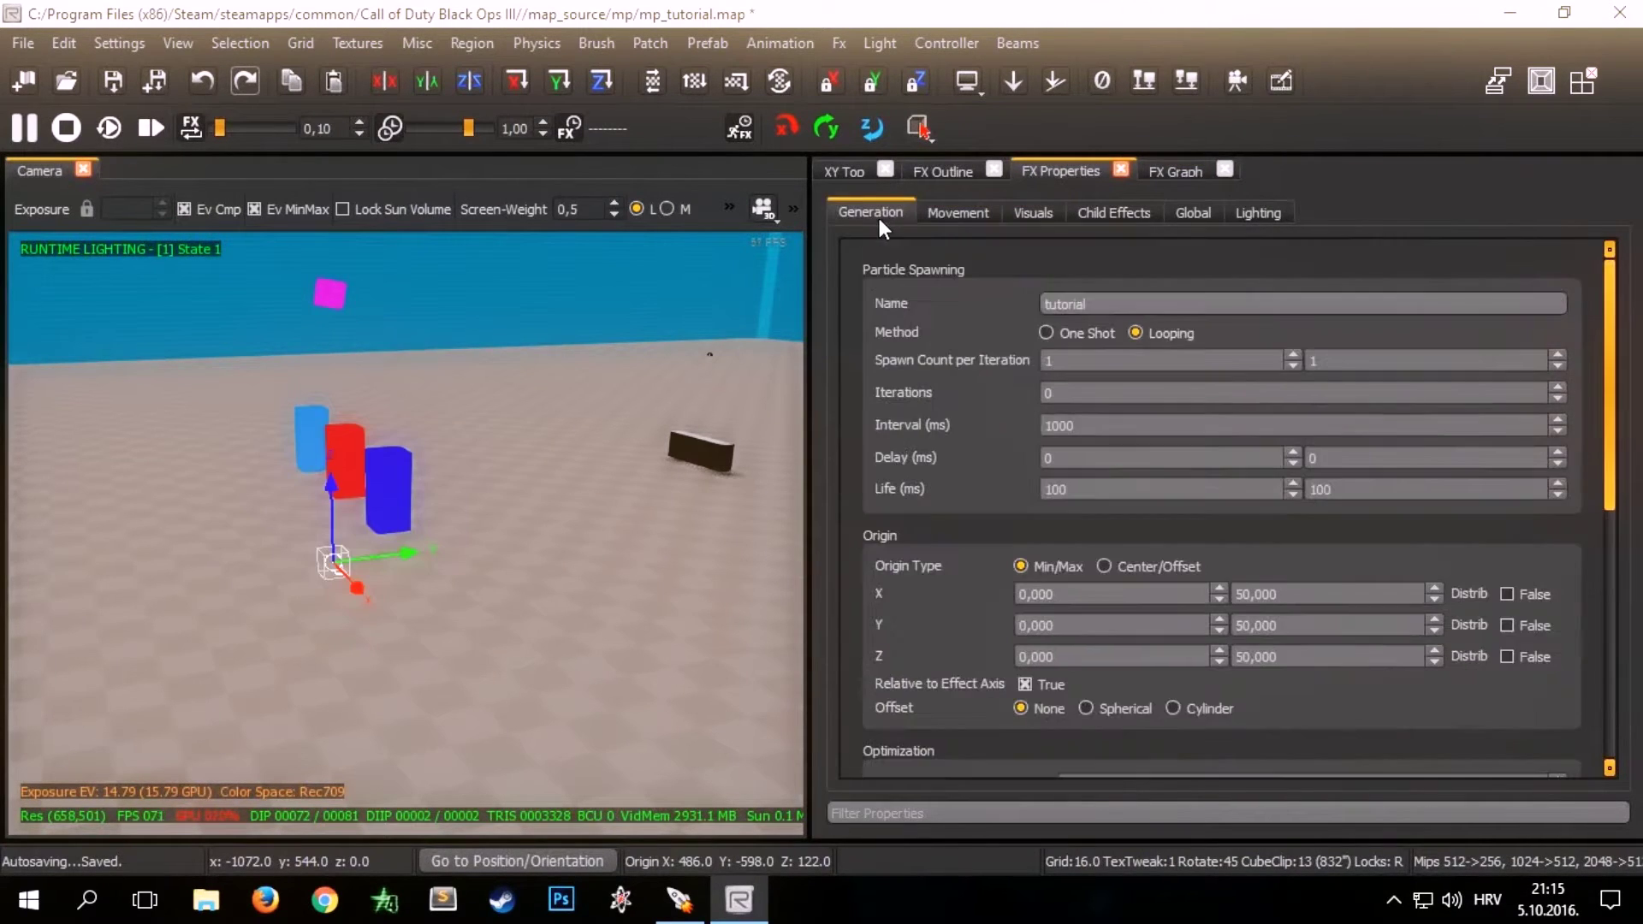
{"action": "left_click", "coordinate": [1177, 169]}
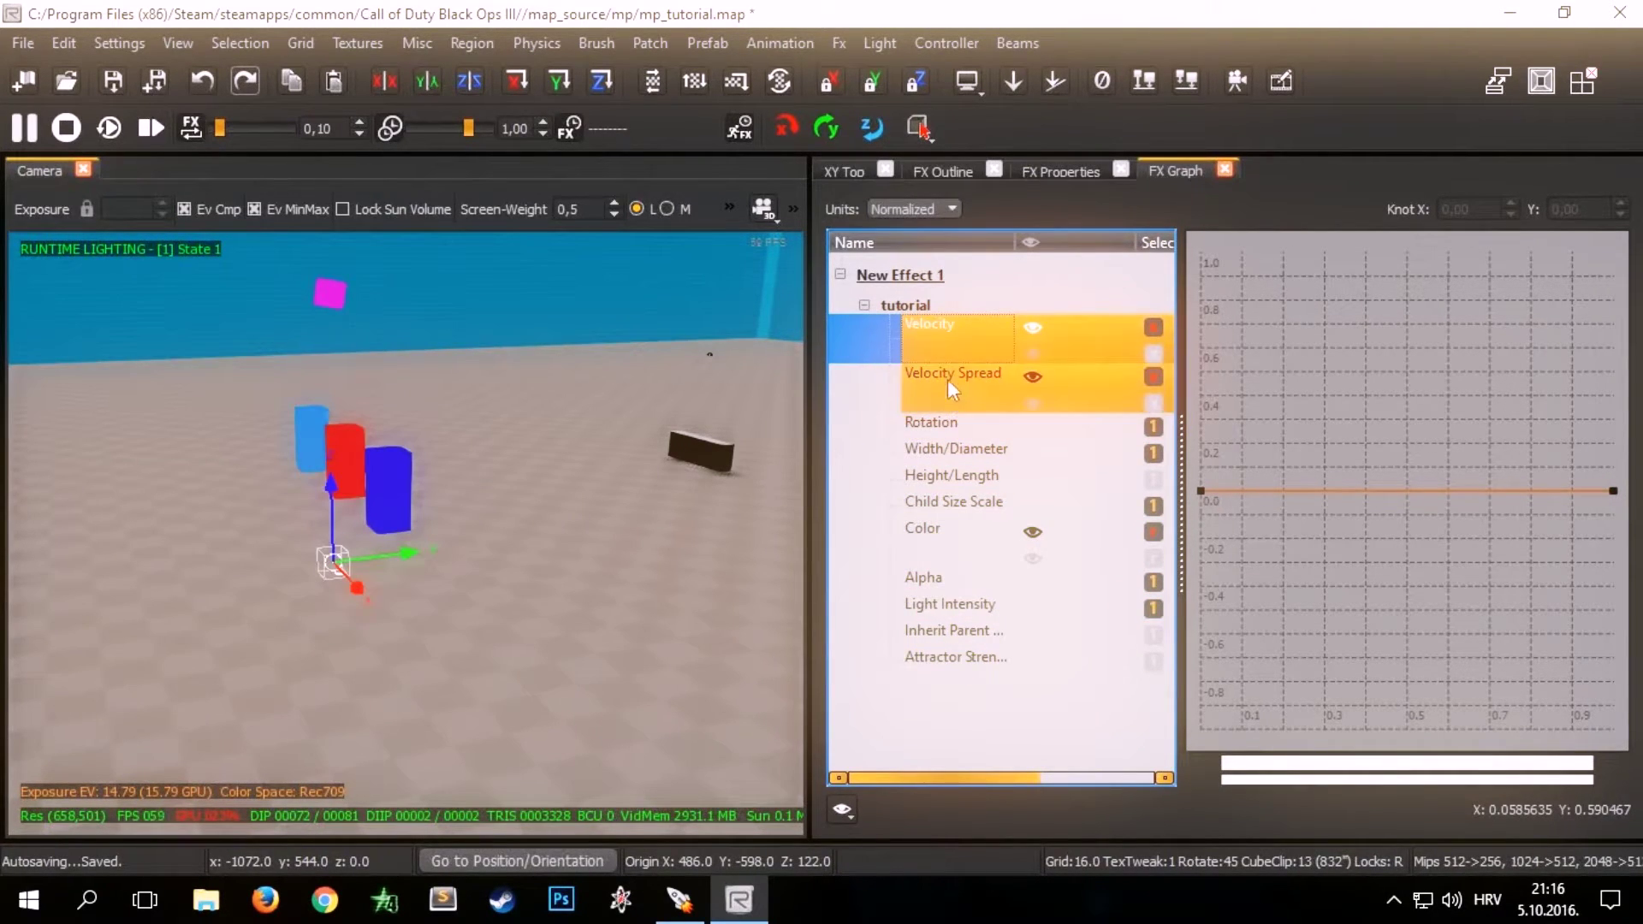
{"action": "left_click", "coordinate": [947, 423]}
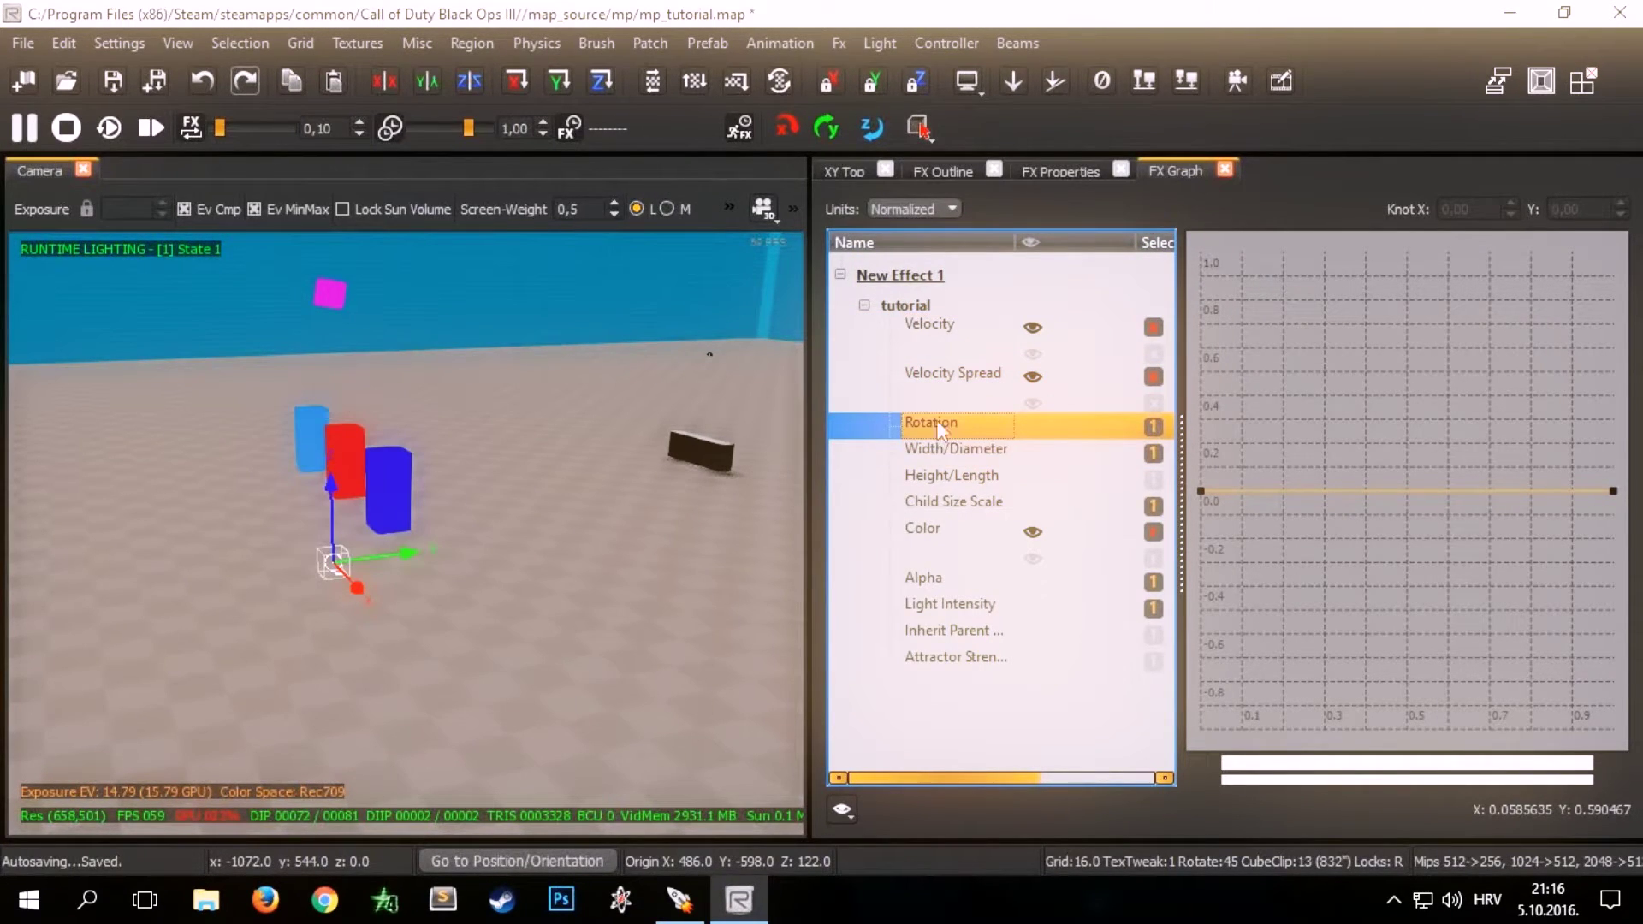
Step: Set the sprite Rotation to 180 in the element's movement properties
{"action": "left_click", "coordinate": [1048, 170]}
{"action": "scroll", "coordinate": [991, 411], "scroll_direction": "down", "scroll_amount": 5}
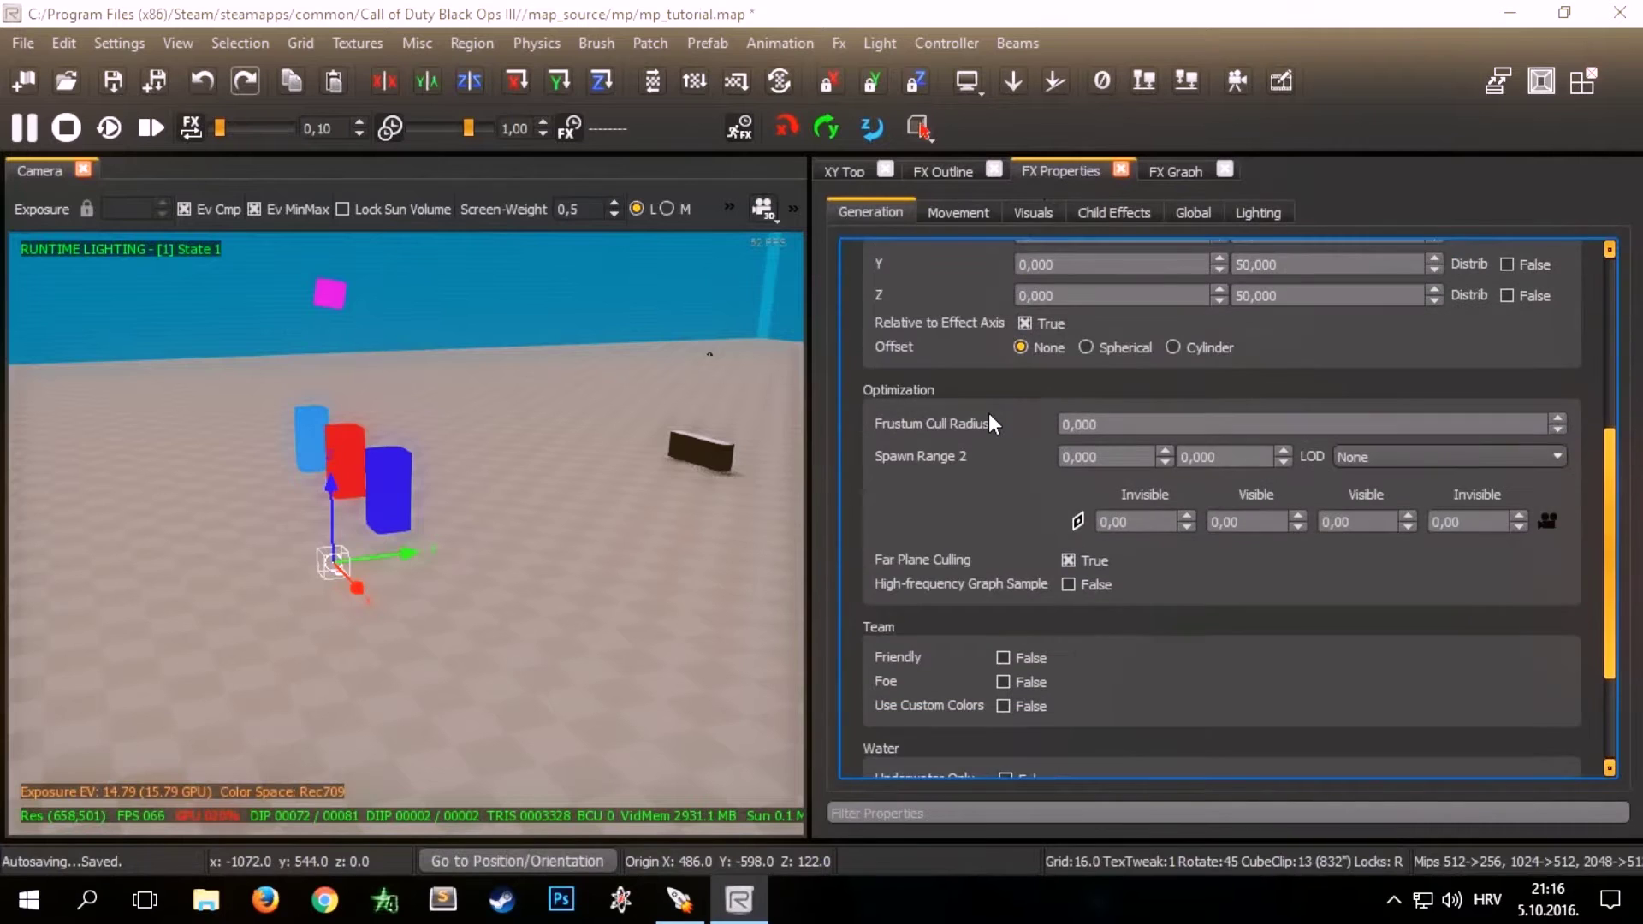
{"action": "left_click", "coordinate": [962, 214]}
{"action": "scroll", "coordinate": [980, 393], "scroll_direction": "down", "scroll_amount": 3}
{"action": "left_click", "coordinate": [979, 490]}
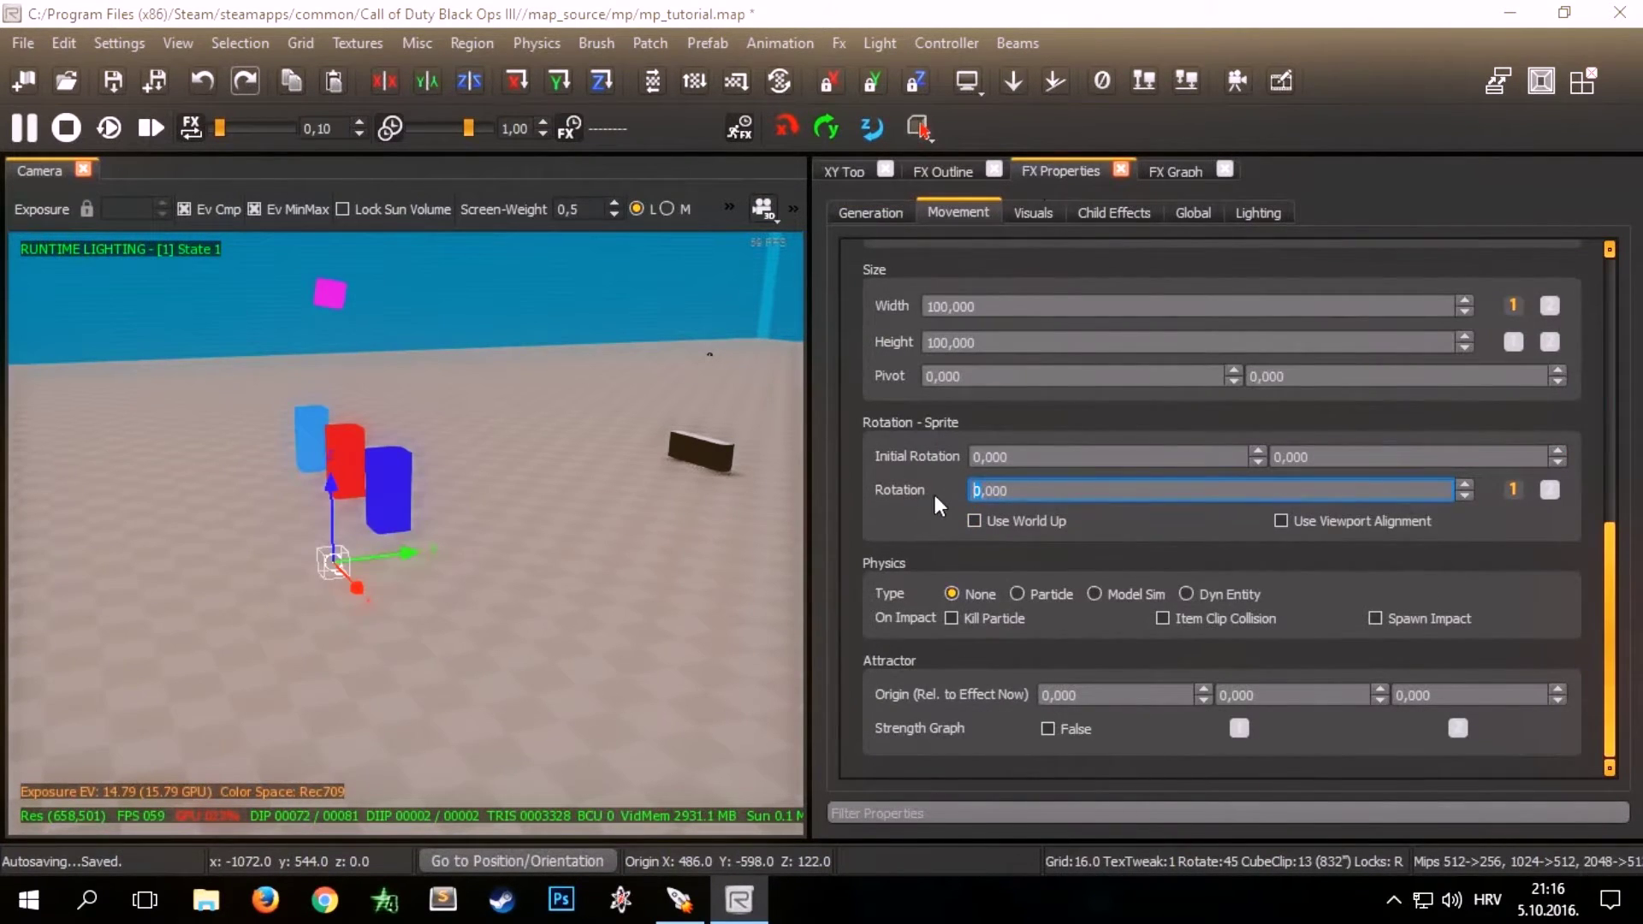
{"action": "type", "text": "18"}
Step: Examine the flat Rotation graph and the element's Life and Interval generation settings
{"action": "left_click", "coordinate": [1160, 169]}
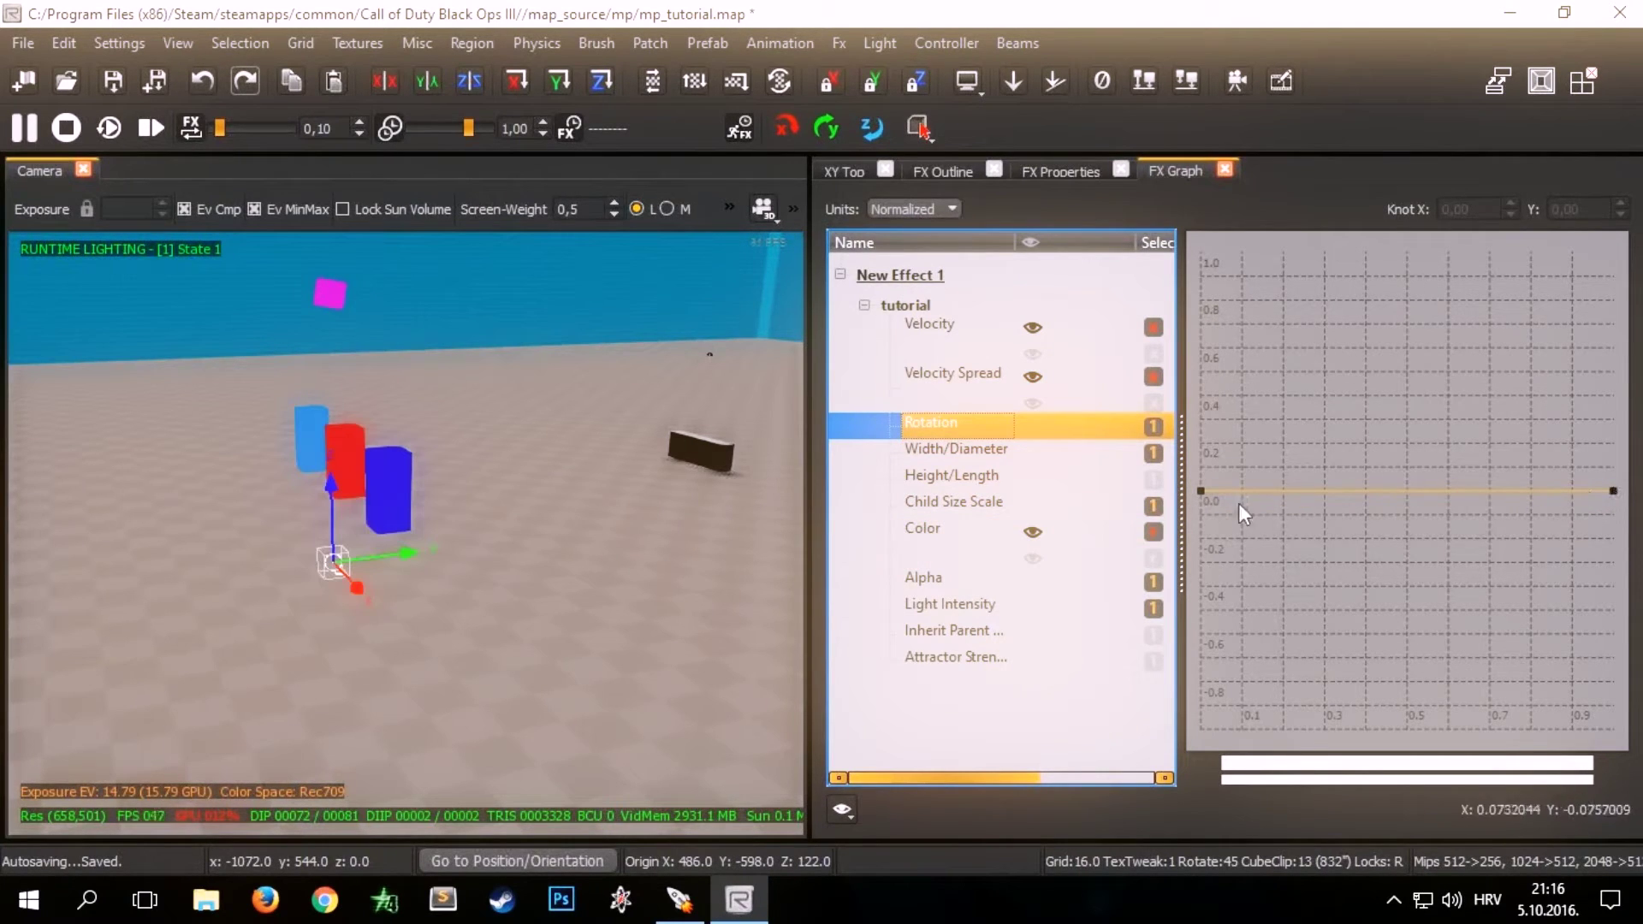
{"action": "left_click", "coordinate": [1050, 171]}
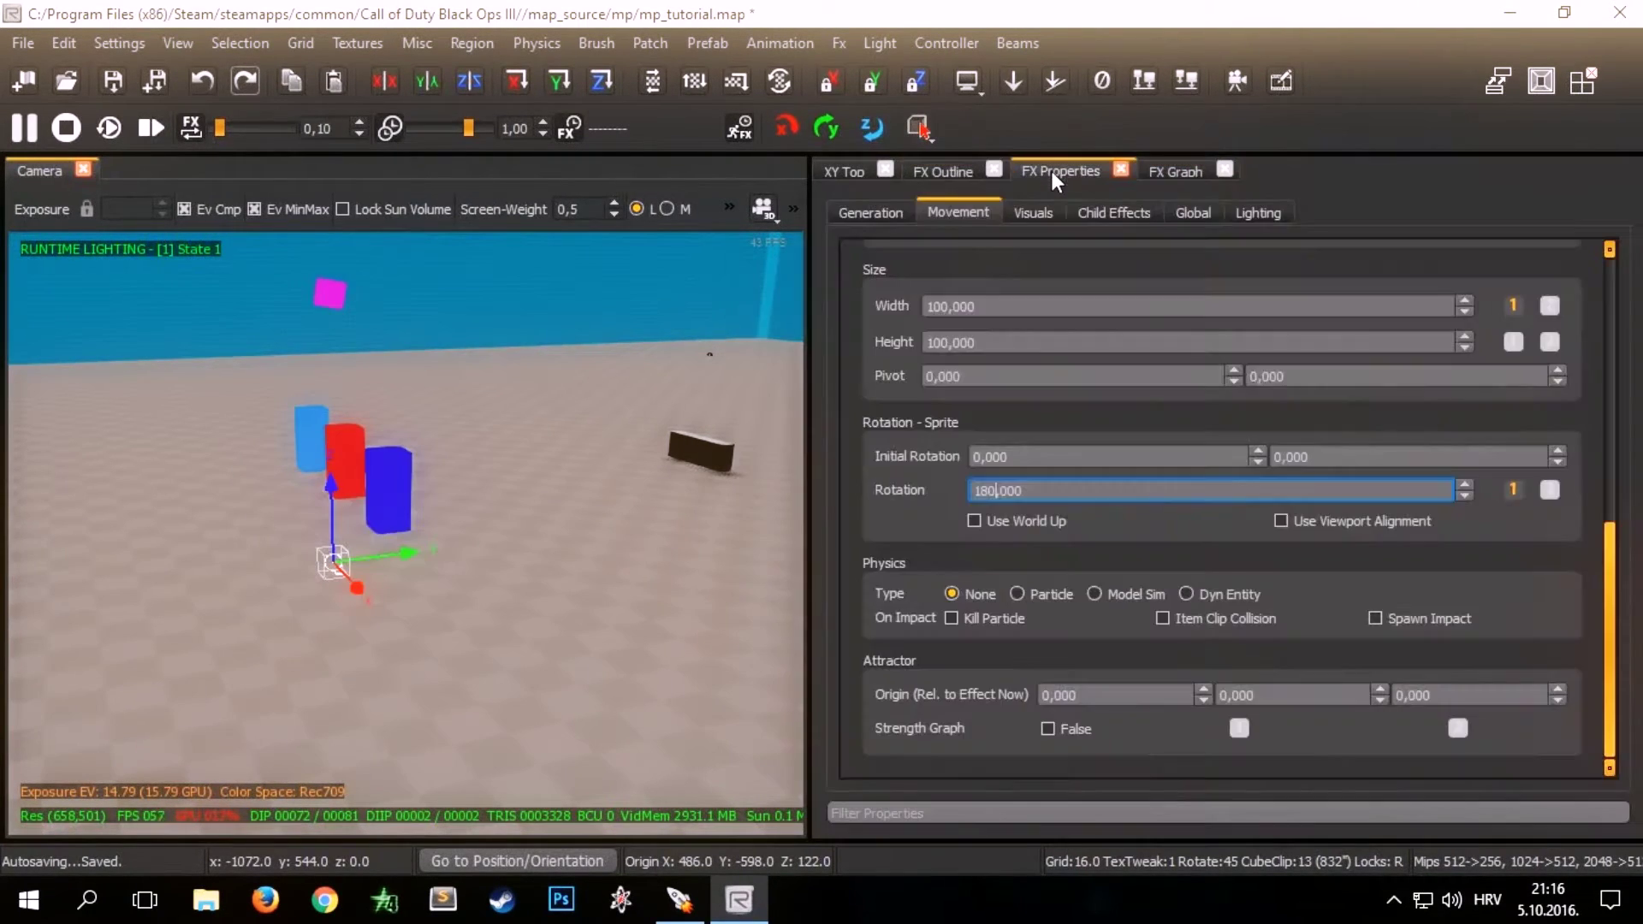
{"action": "left_click", "coordinate": [870, 212]}
{"action": "scroll", "coordinate": [968, 407], "scroll_direction": "up", "scroll_amount": 10}
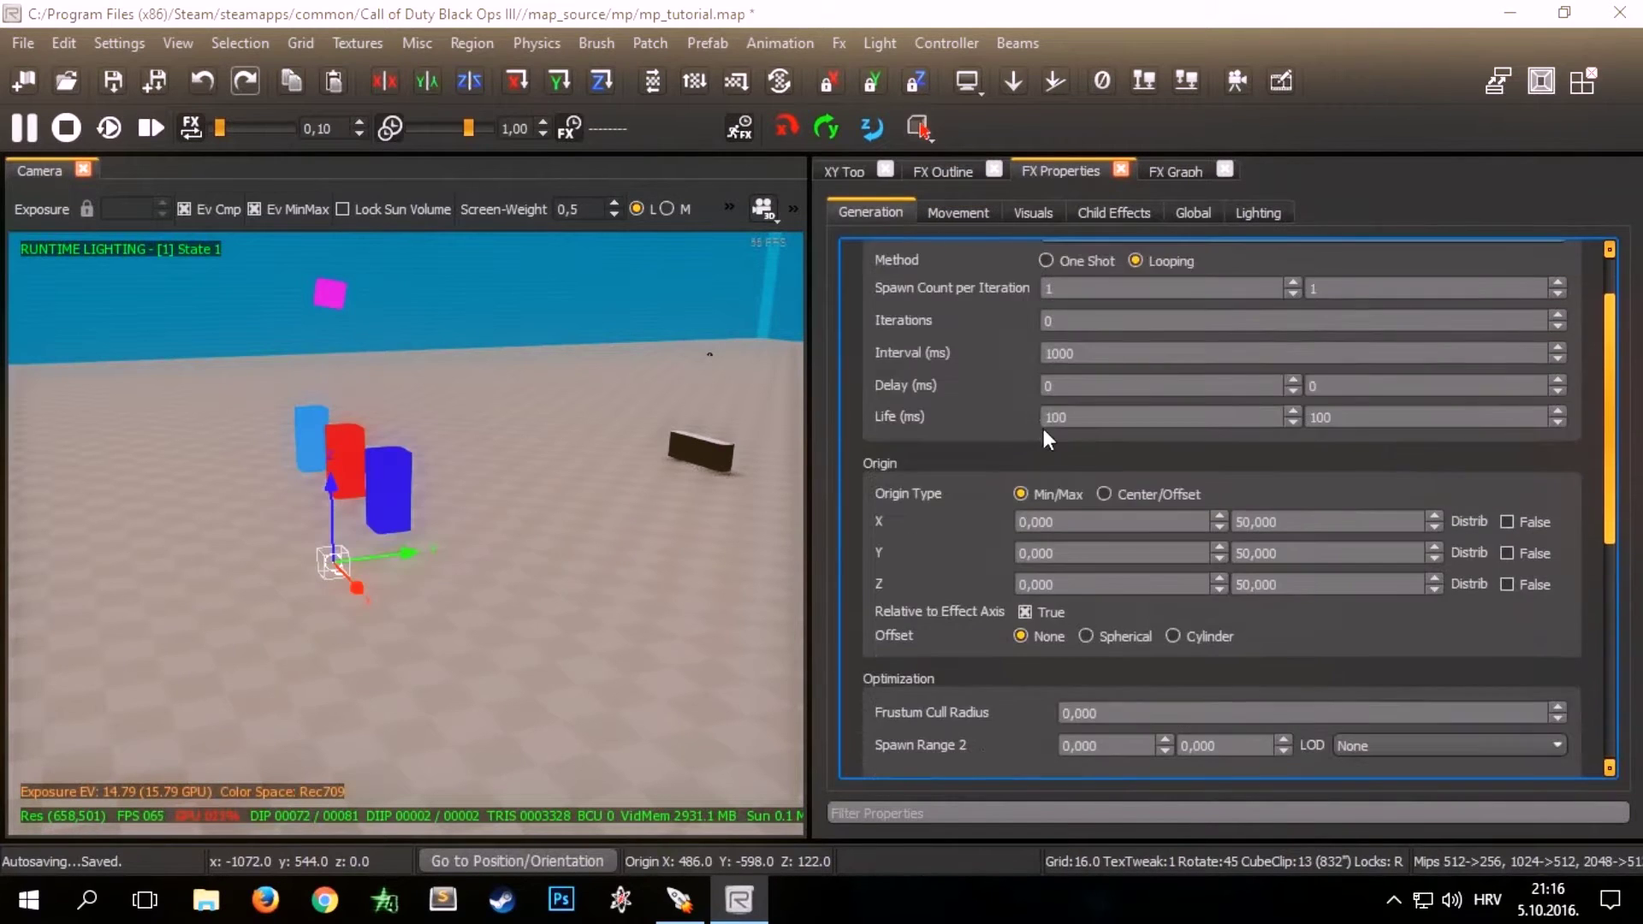
{"action": "left_click", "coordinate": [917, 485]}
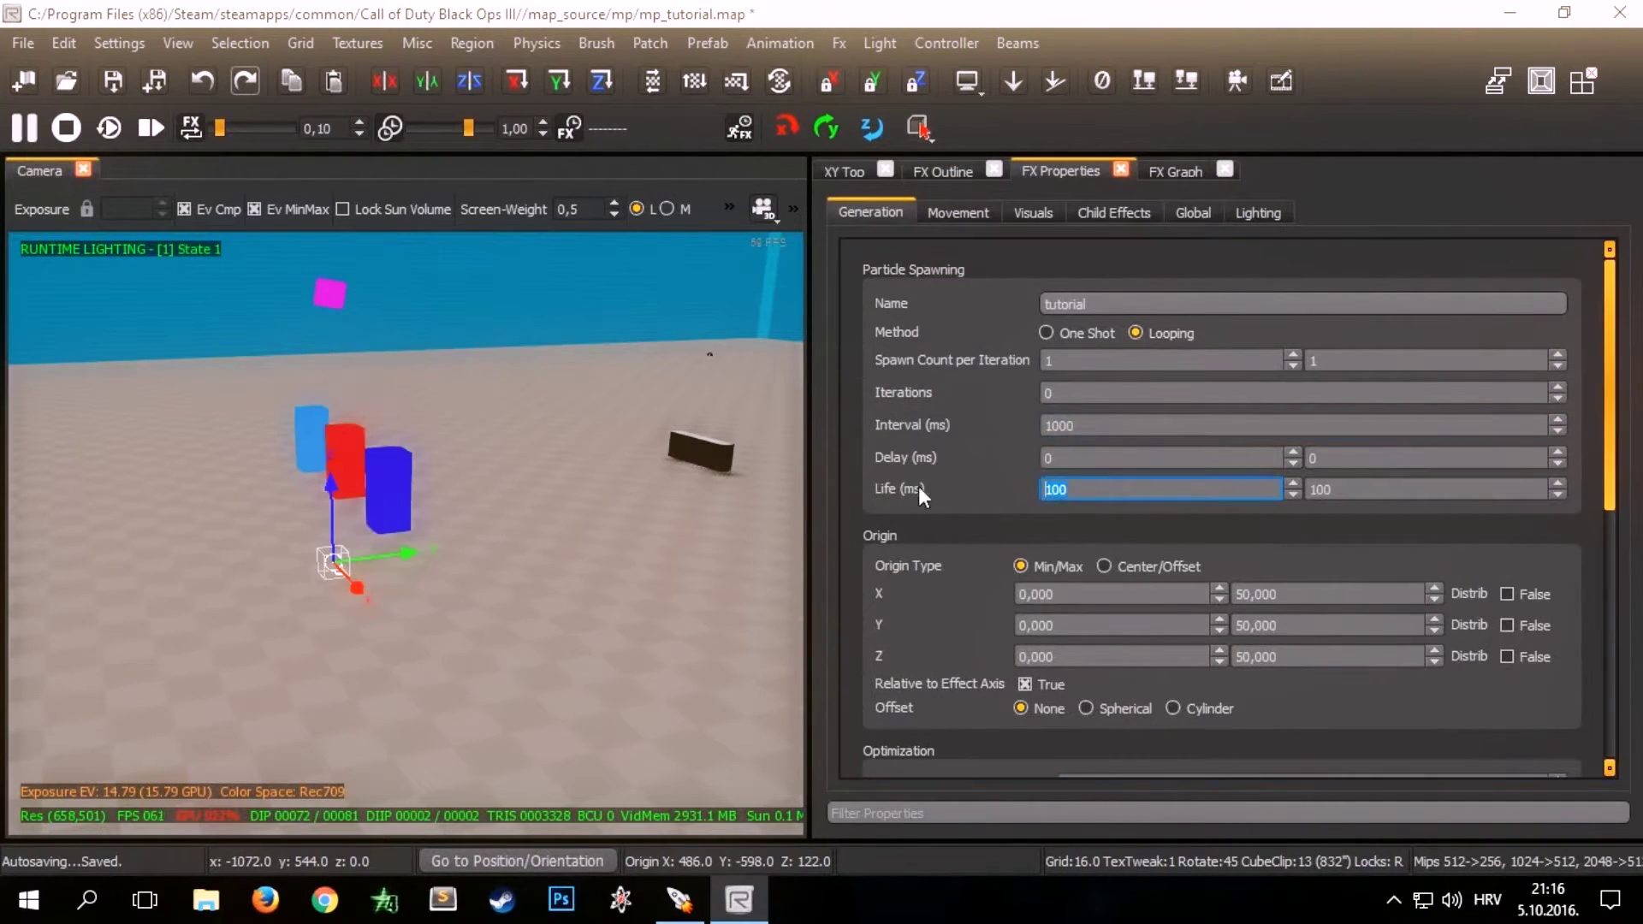
{"action": "left_click", "coordinate": [1104, 426]}
Step: Raise both the end knot and the start knot of the Rotation graph to a Y value of 1.00
{"action": "left_click", "coordinate": [1172, 170]}
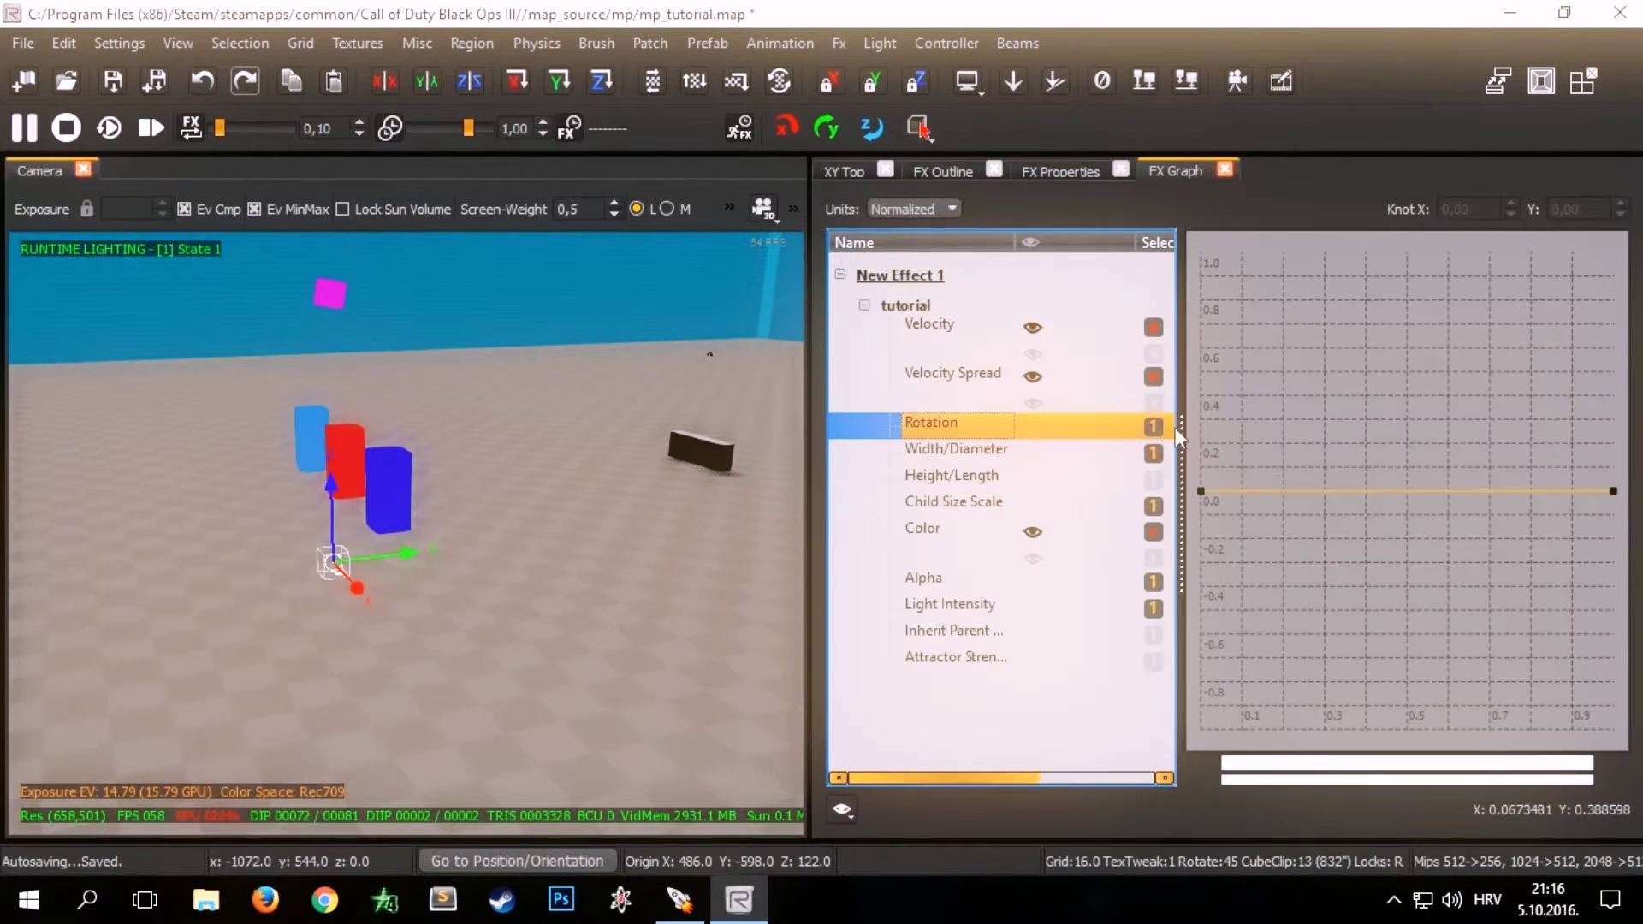
{"action": "left_click_drag", "start_coordinate": [1613, 456], "coordinate": [1613, 253]}
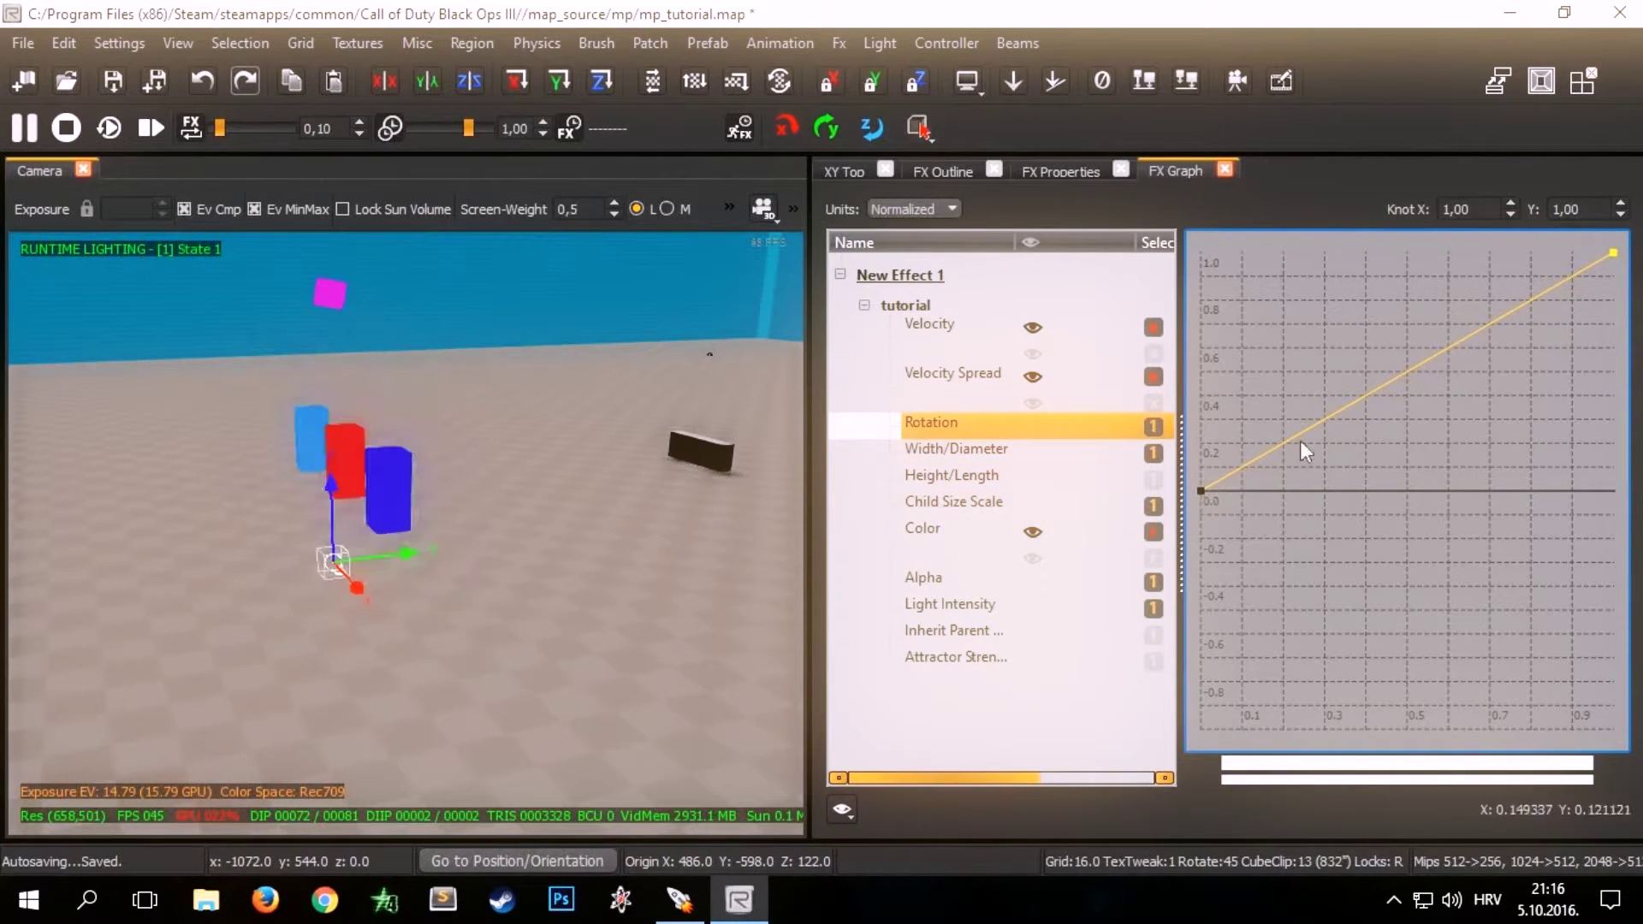
{"action": "left_click_drag", "start_coordinate": [1201, 490], "coordinate": [1201, 252]}
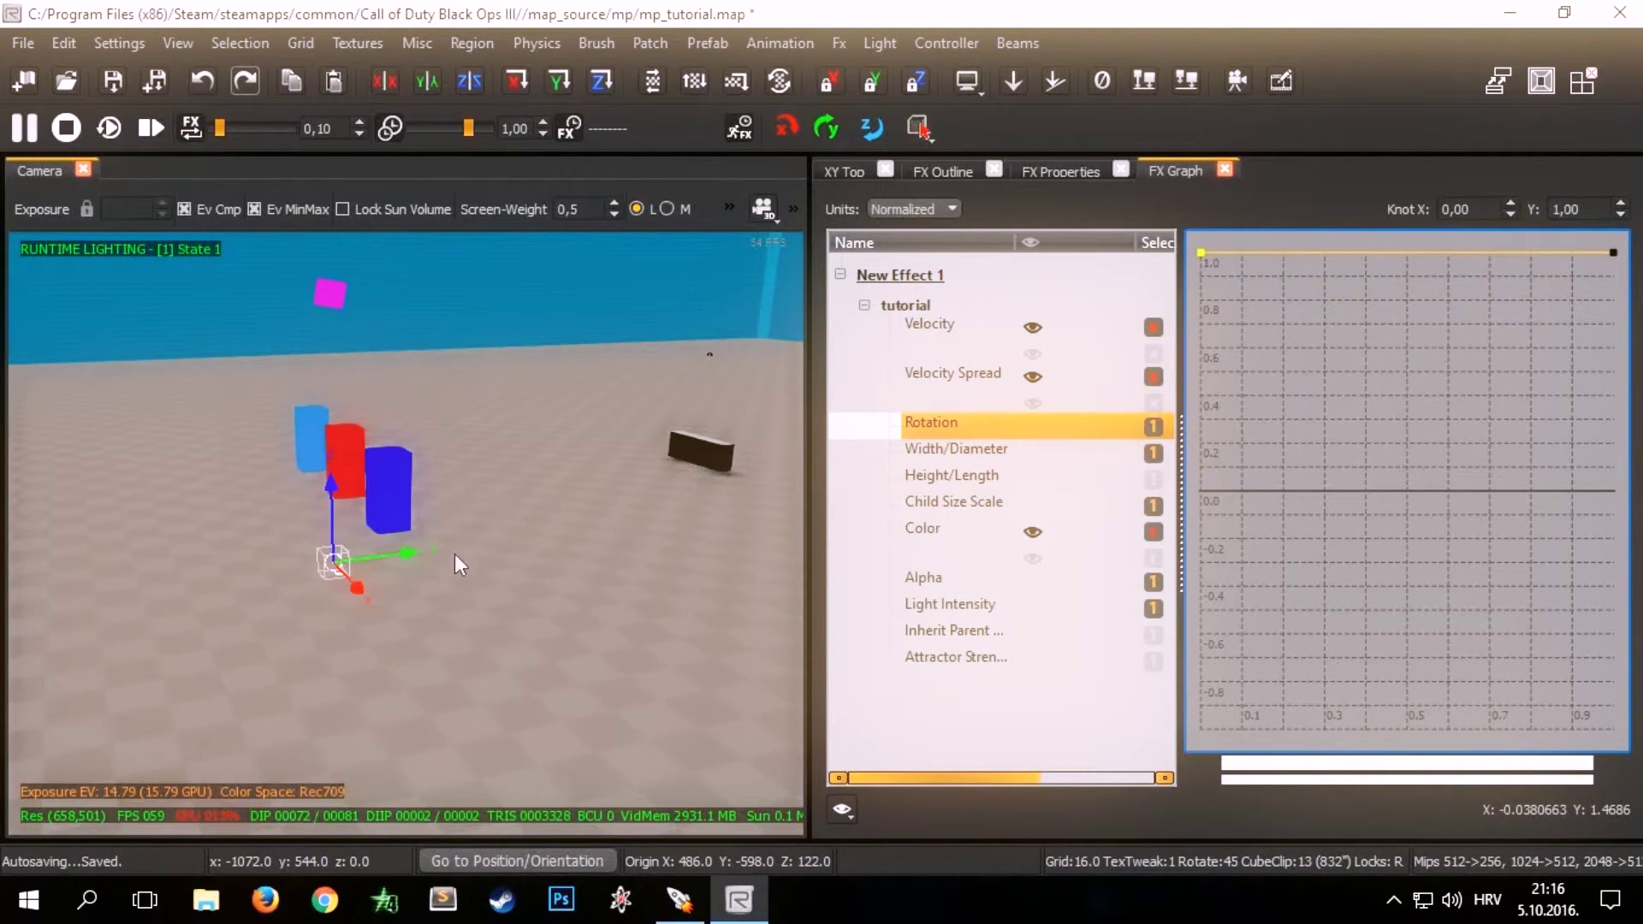
Step: Set the element's minimum and maximum particle Life to 1000 ms in the generation properties
{"action": "left_click", "coordinate": [943, 171]}
{"action": "left_click", "coordinate": [1045, 169]}
{"action": "left_click_drag", "start_coordinate": [1075, 490], "coordinate": [926, 496]}
{"action": "type", "text": "1000"}
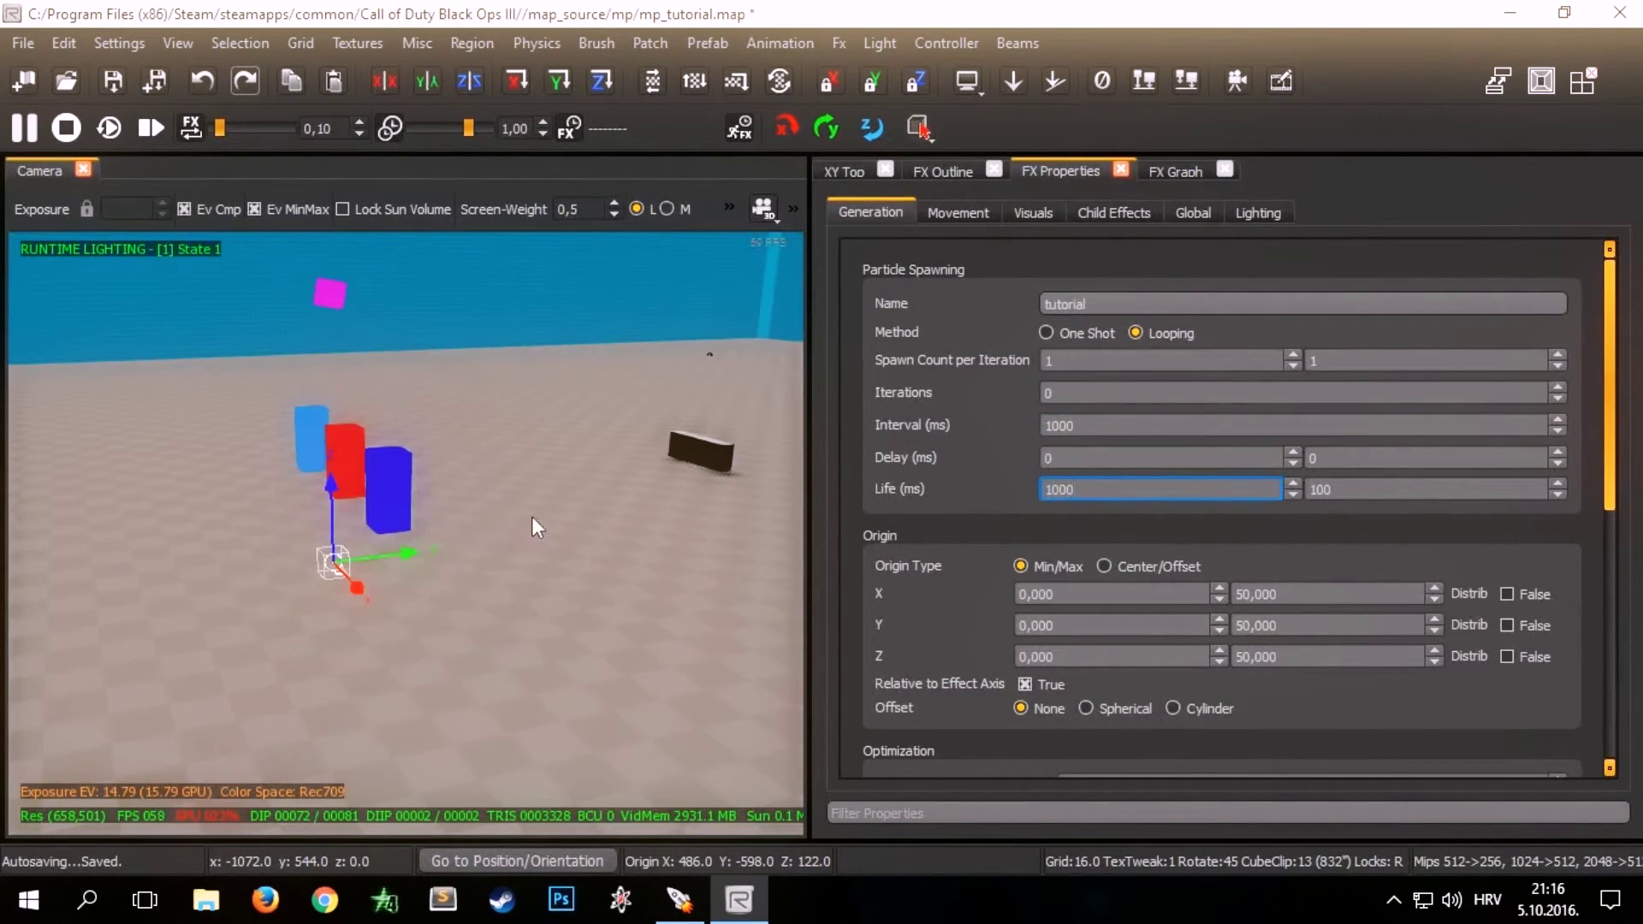
{"action": "key", "text": "Return"}
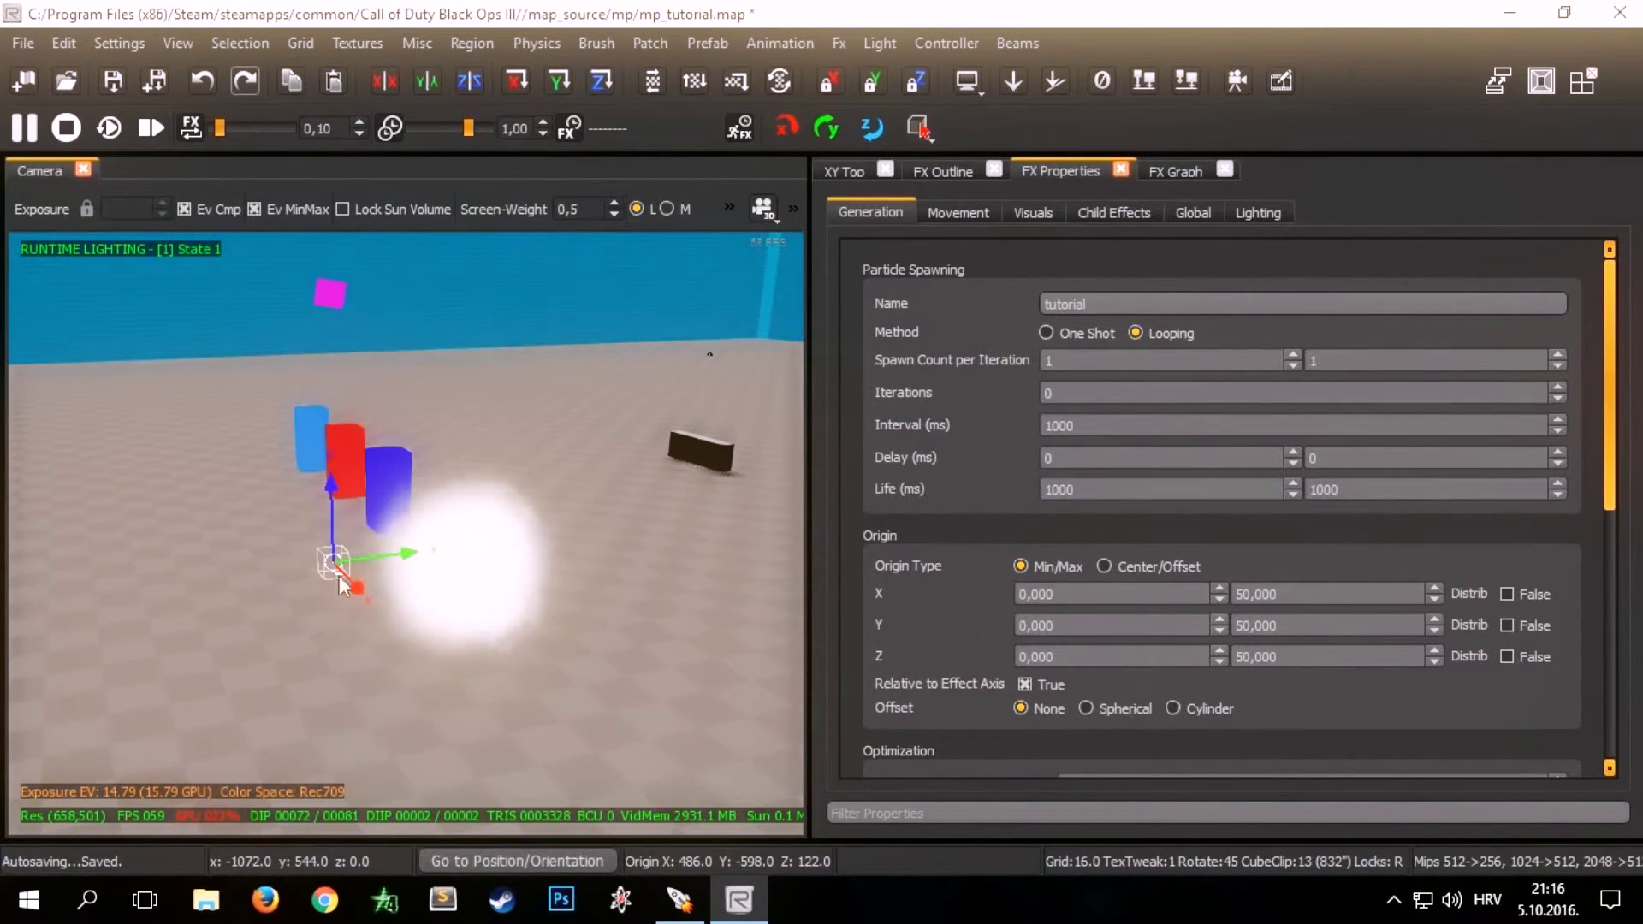
Step: Select the Width/Diameter graph and lower its start knot to a Y value of 0.00
{"action": "left_click", "coordinate": [1174, 171]}
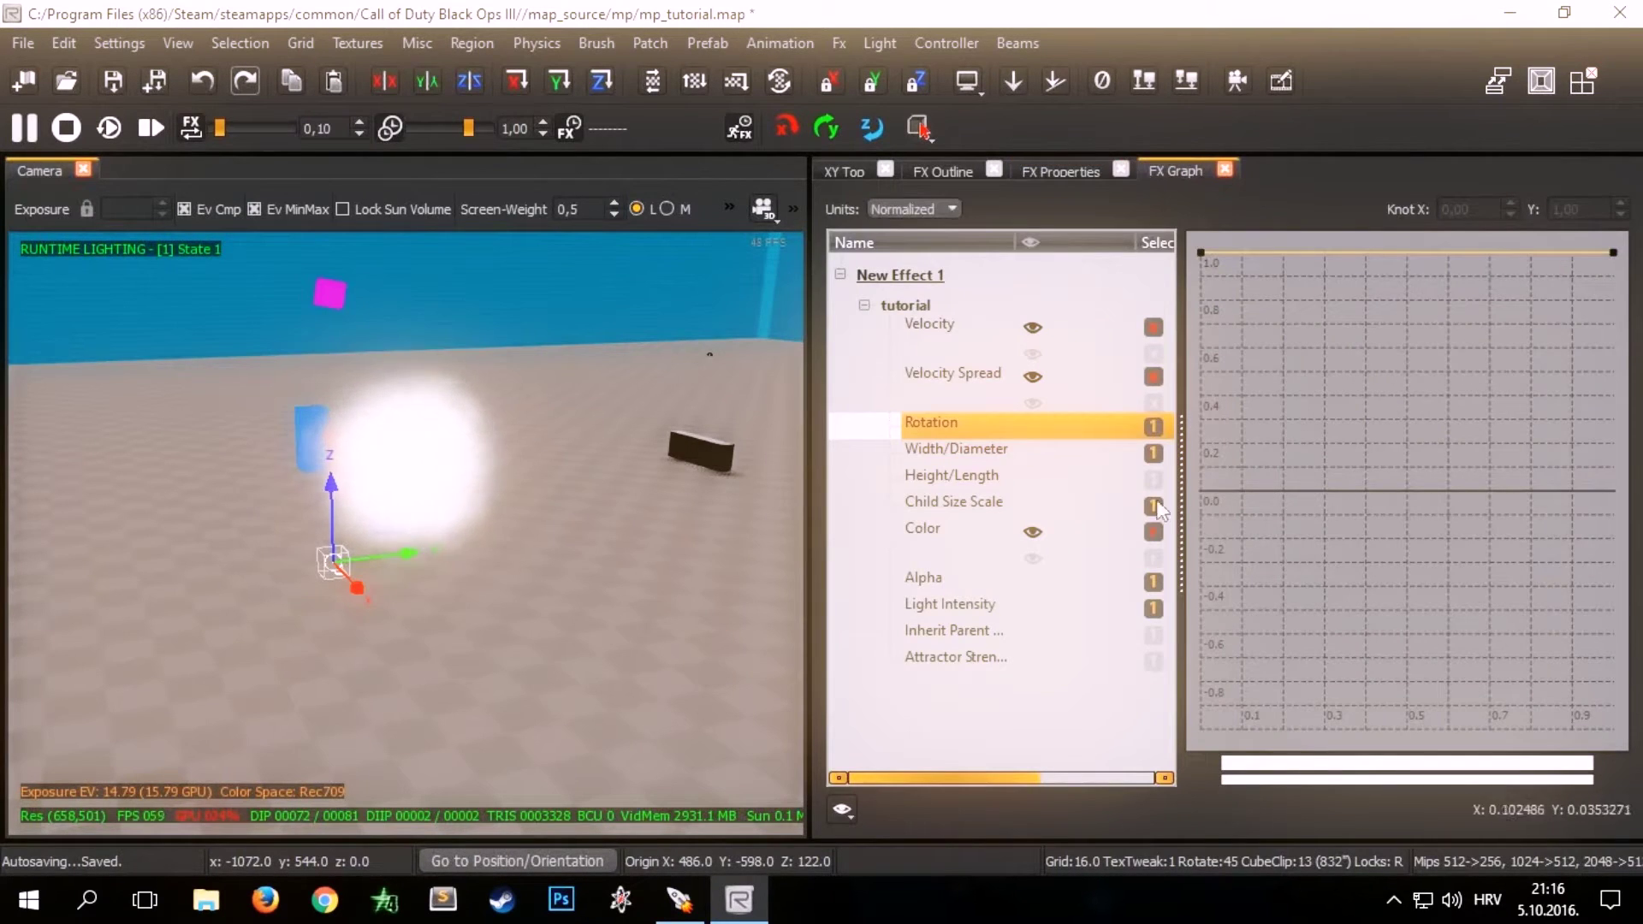
{"action": "left_click", "coordinate": [1038, 455]}
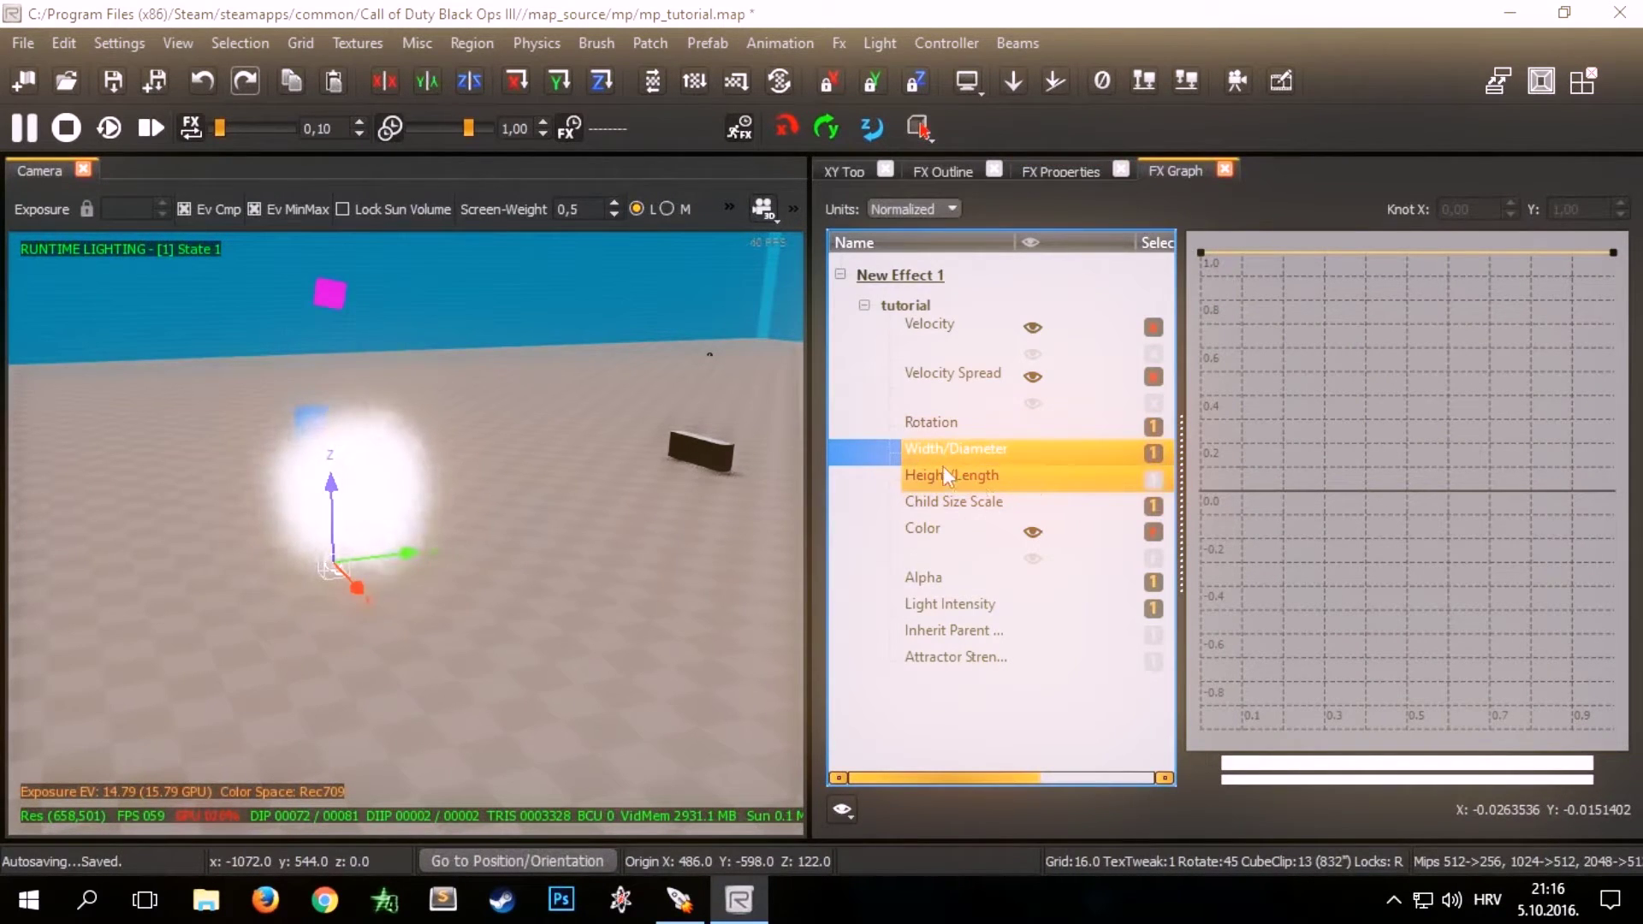
{"action": "left_click_drag", "start_coordinate": [1201, 253], "coordinate": [1210, 500]}
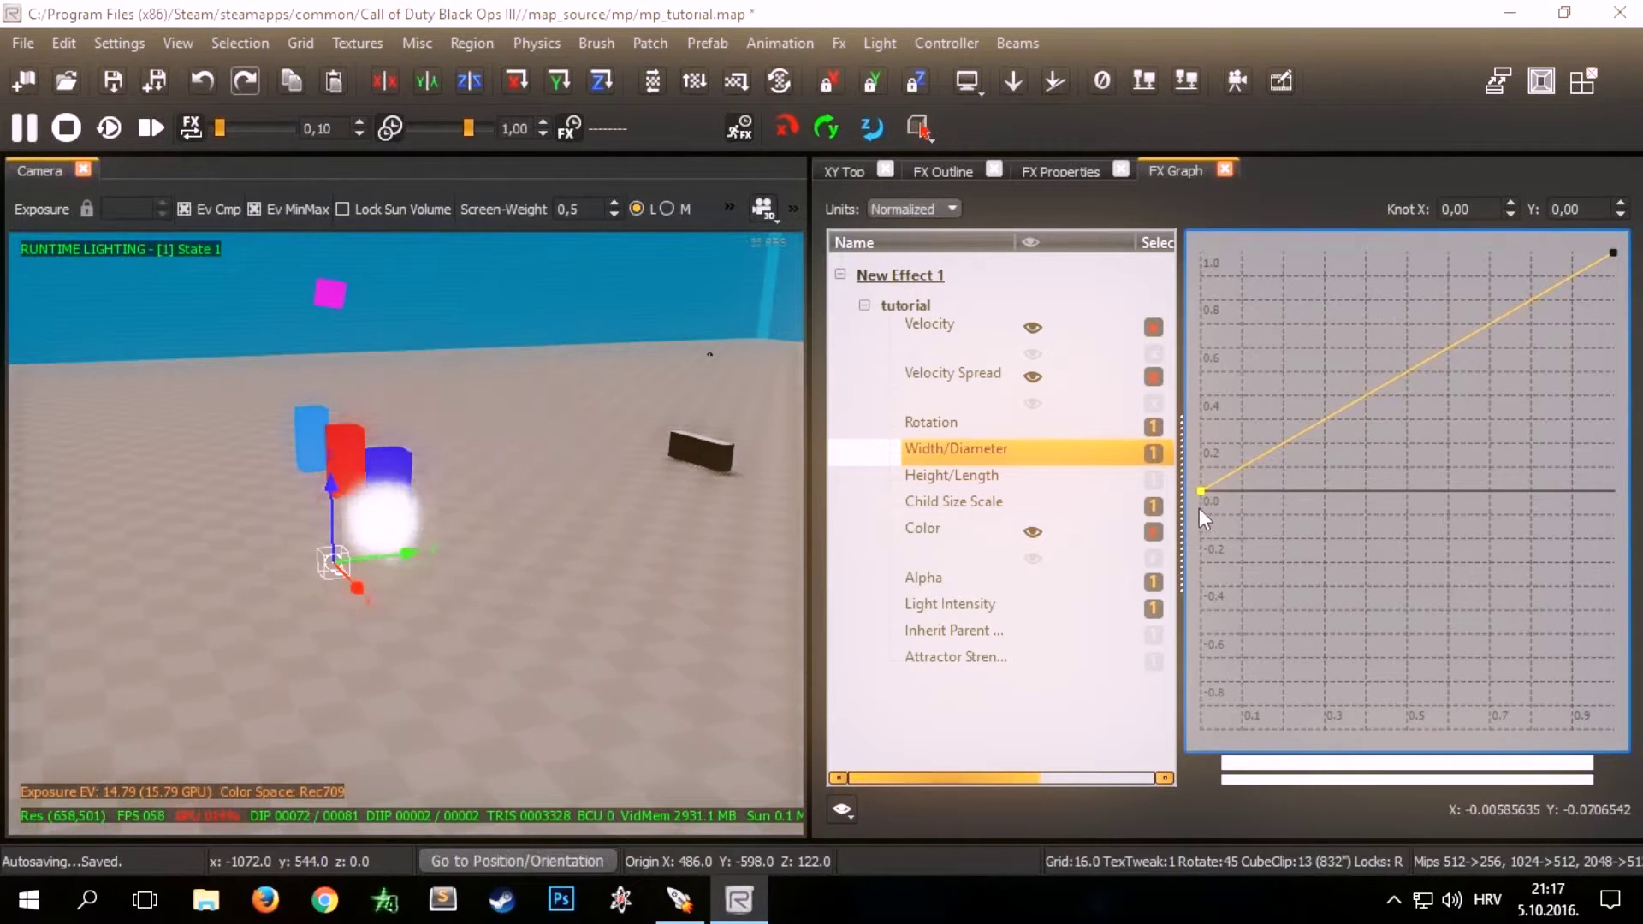
Step: Try lowering the Width/Diameter graph's end knot to 0.34, and return it to 1.00
{"action": "left_click_drag", "start_coordinate": [1614, 254], "coordinate": [1551, 417]}
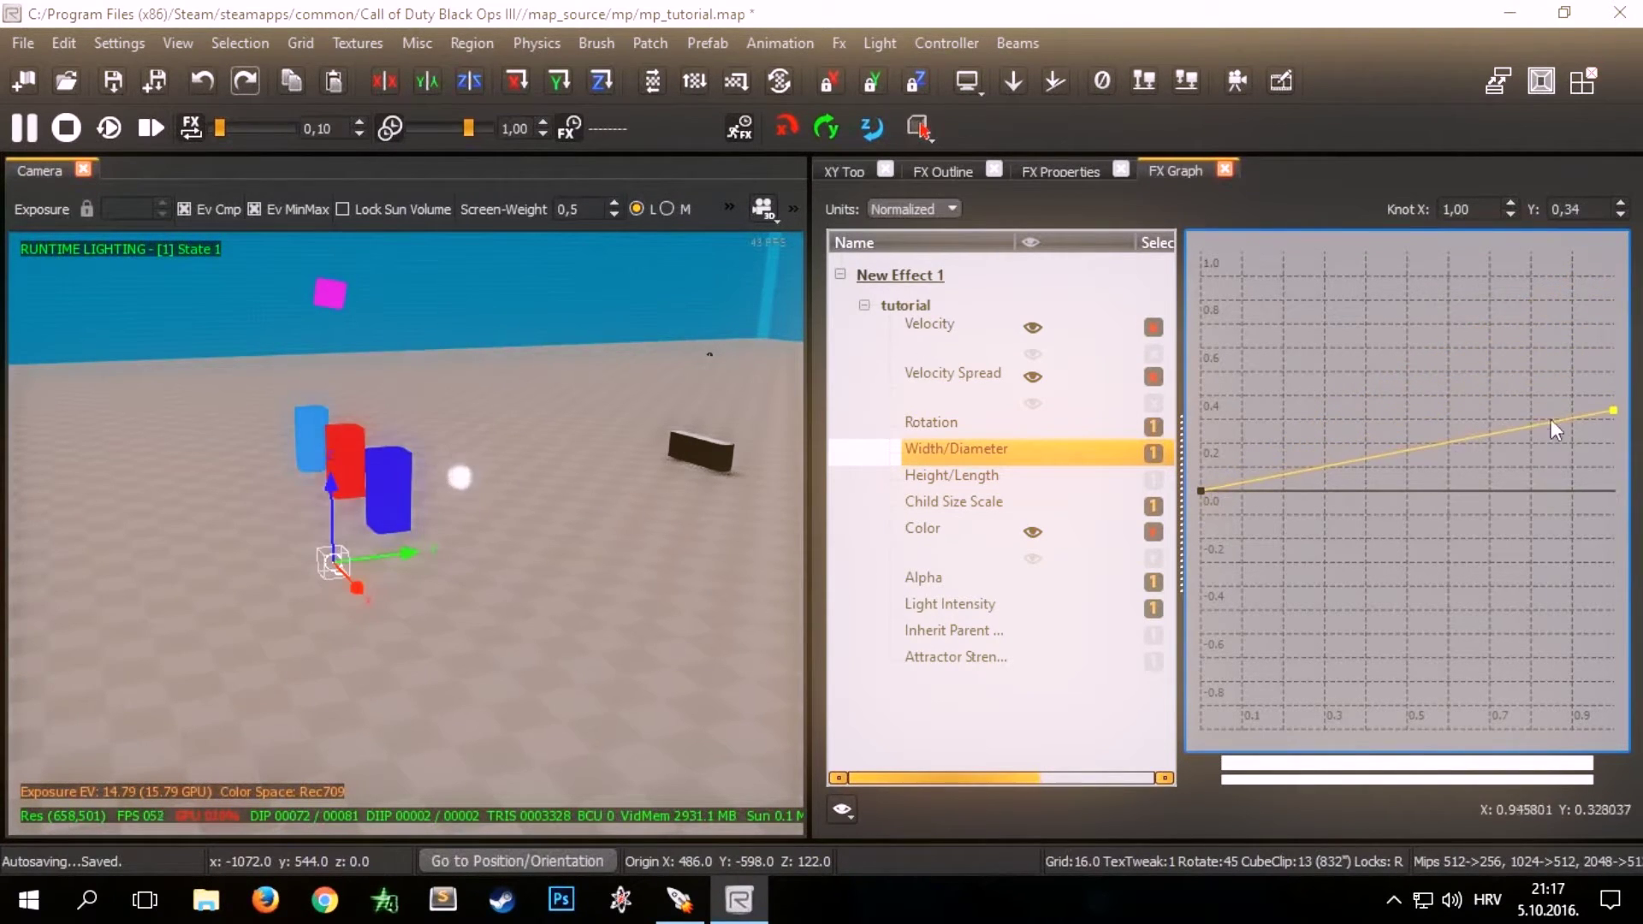
{"action": "double_click", "coordinate": [1426, 764]}
{"action": "left_click", "coordinate": [1228, 620]}
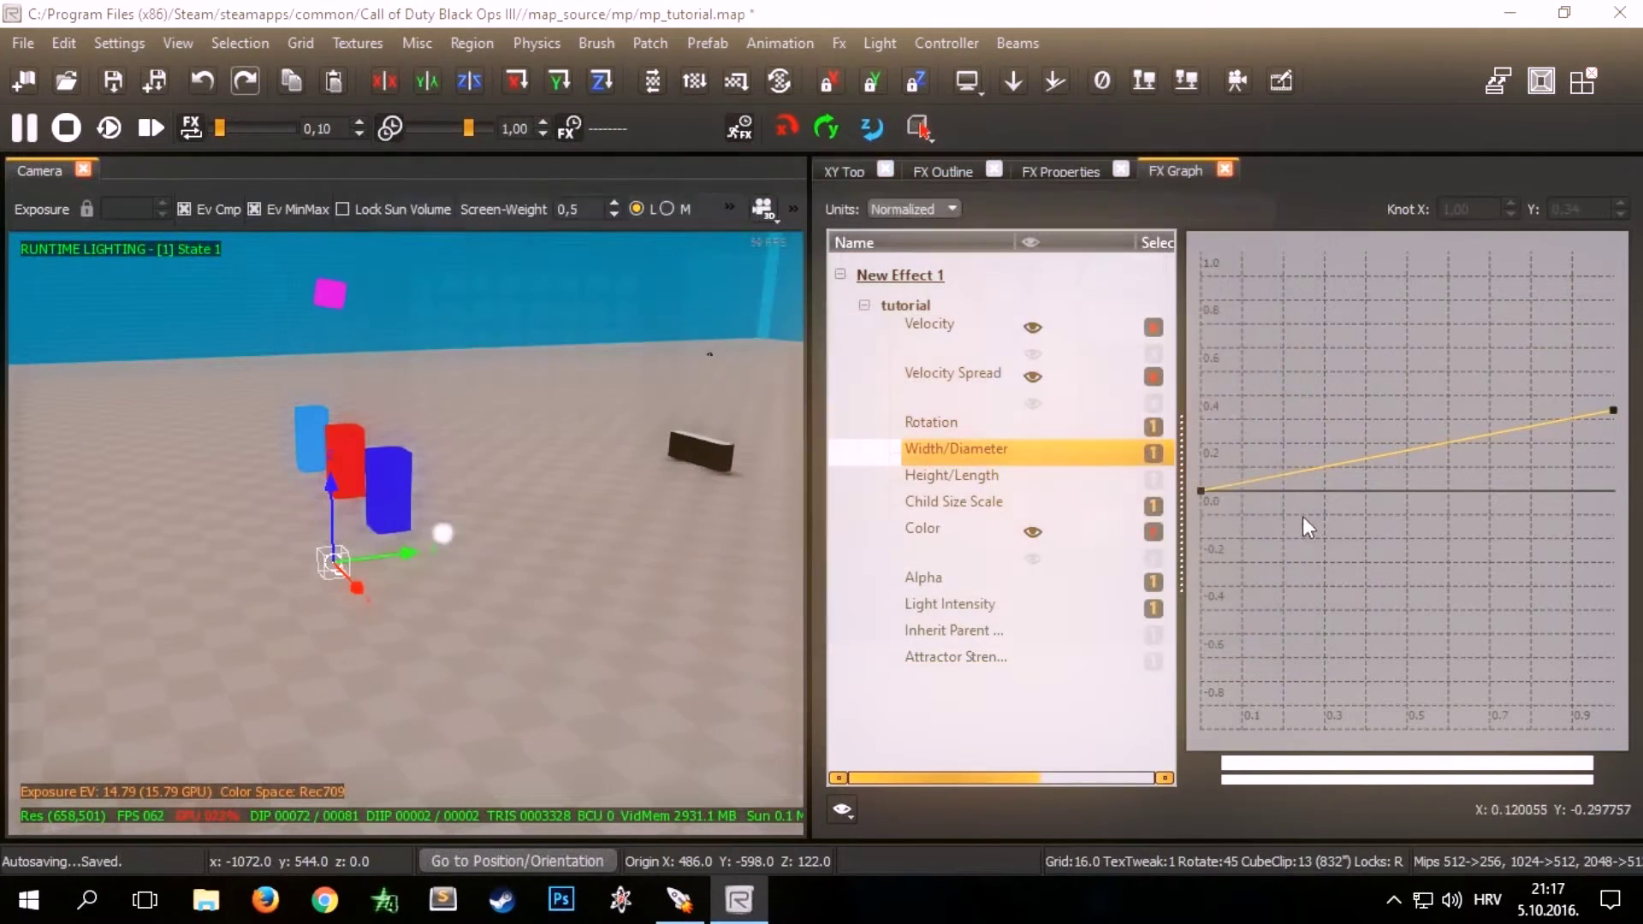
{"action": "left_click", "coordinate": [1373, 428]}
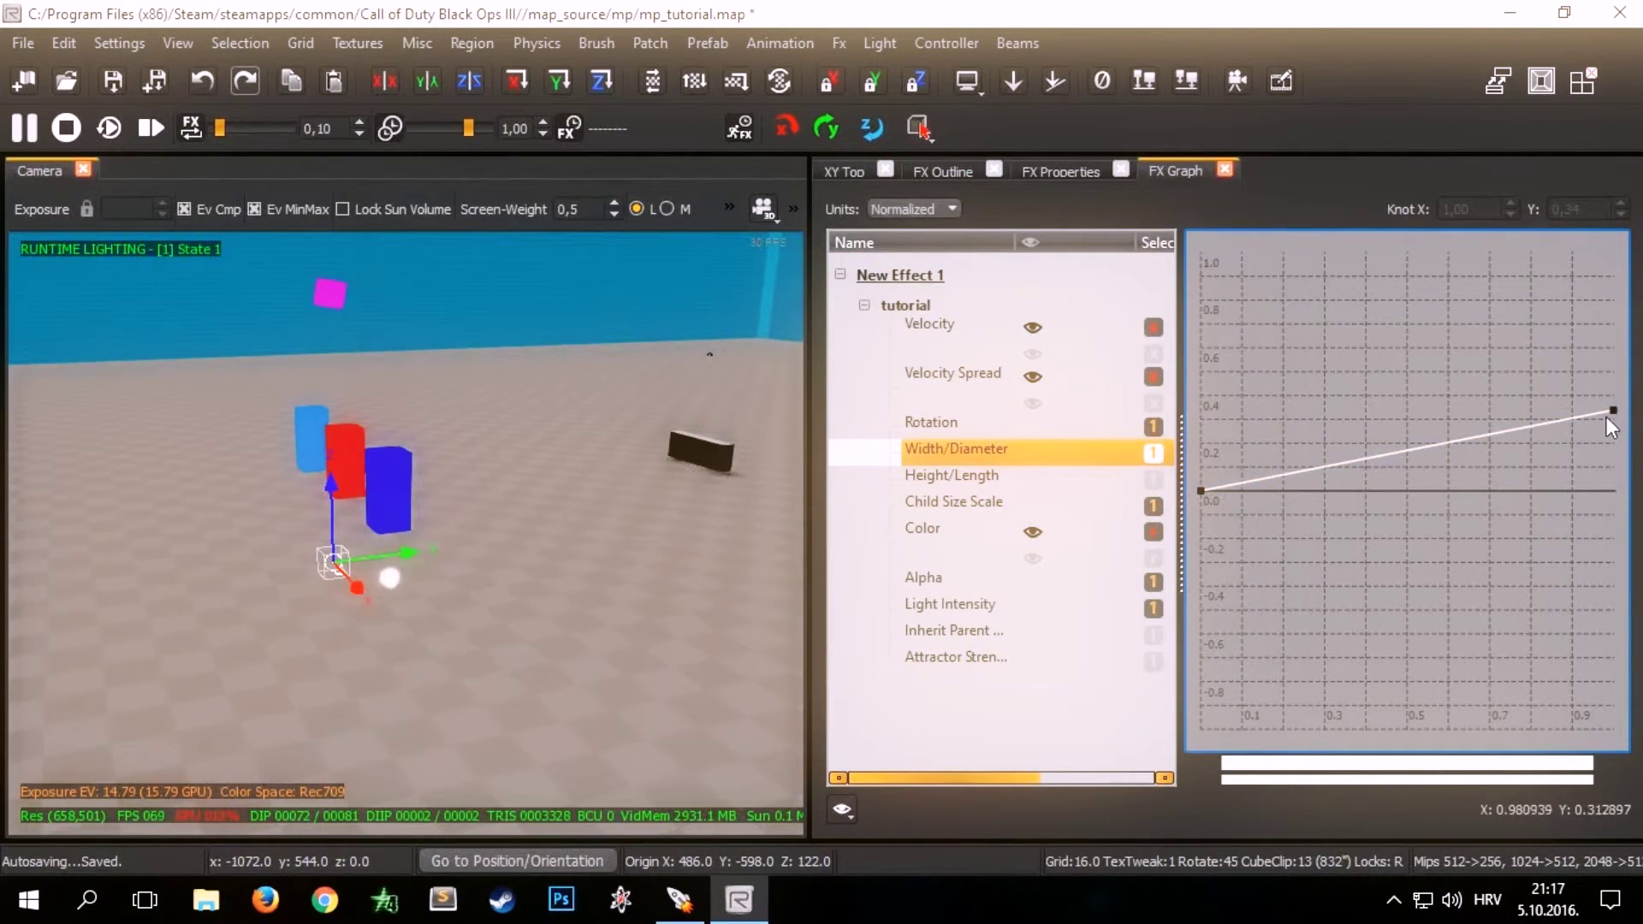
{"action": "left_click_drag", "start_coordinate": [1613, 409], "coordinate": [1612, 253]}
Step: Add a knot near the middle of the Width/Diameter curve, at about X 0.52
{"action": "left_click", "coordinate": [1430, 359]}
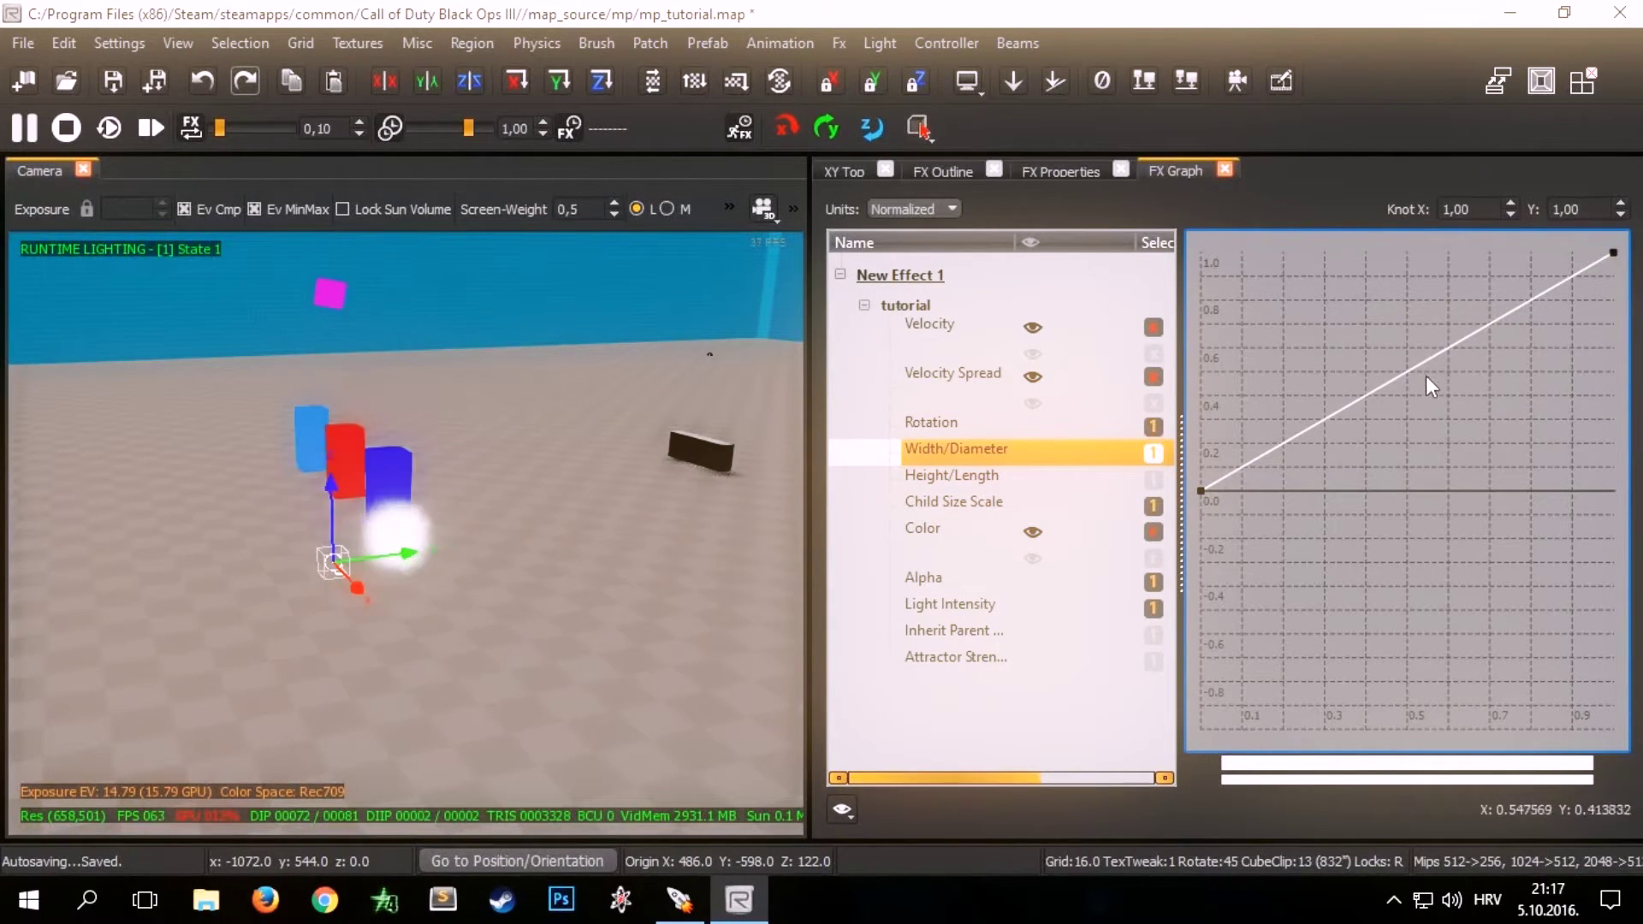
{"action": "left_click", "coordinate": [1416, 362]}
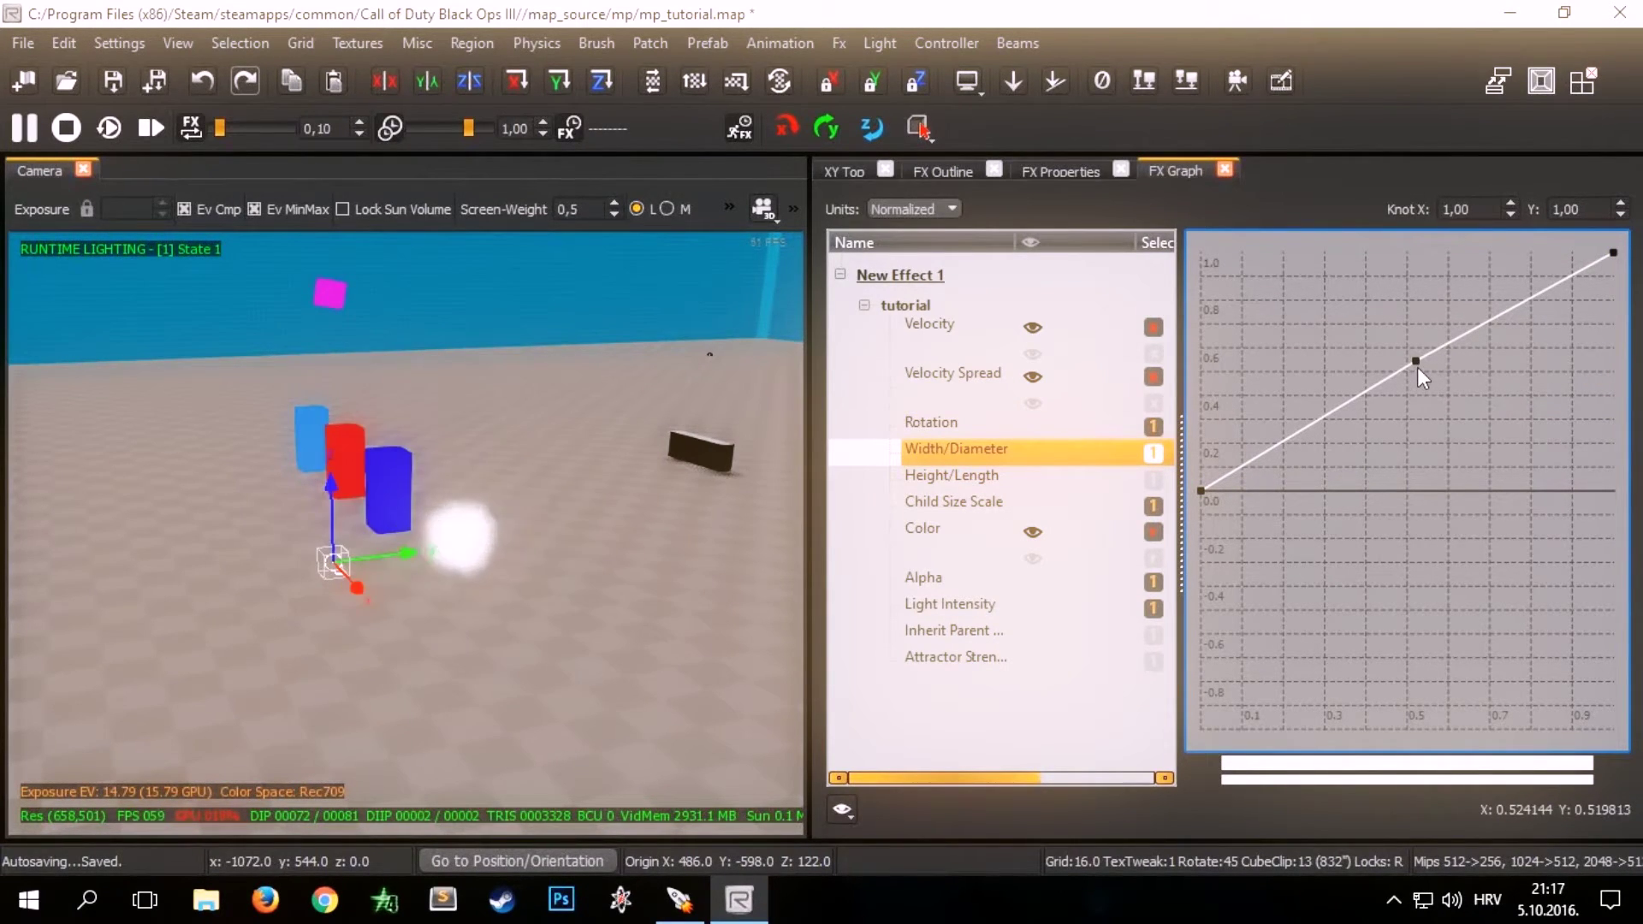
Step: Move the Width/Diameter curve's middle knot to about X 0.19, Y 0.8, and add a knot at about X 0.51, Y 0.87
{"action": "left_click_drag", "start_coordinate": [1419, 359], "coordinate": [1282, 298]}
{"action": "scroll", "coordinate": [1328, 311], "scroll_direction": "up", "scroll_amount": 1}
{"action": "scroll", "coordinate": [1368, 367], "scroll_direction": "up", "scroll_amount": 3}
{"action": "scroll", "coordinate": [1369, 372], "scroll_direction": "down", "scroll_amount": 4}
{"action": "left_click", "coordinate": [1413, 282]}
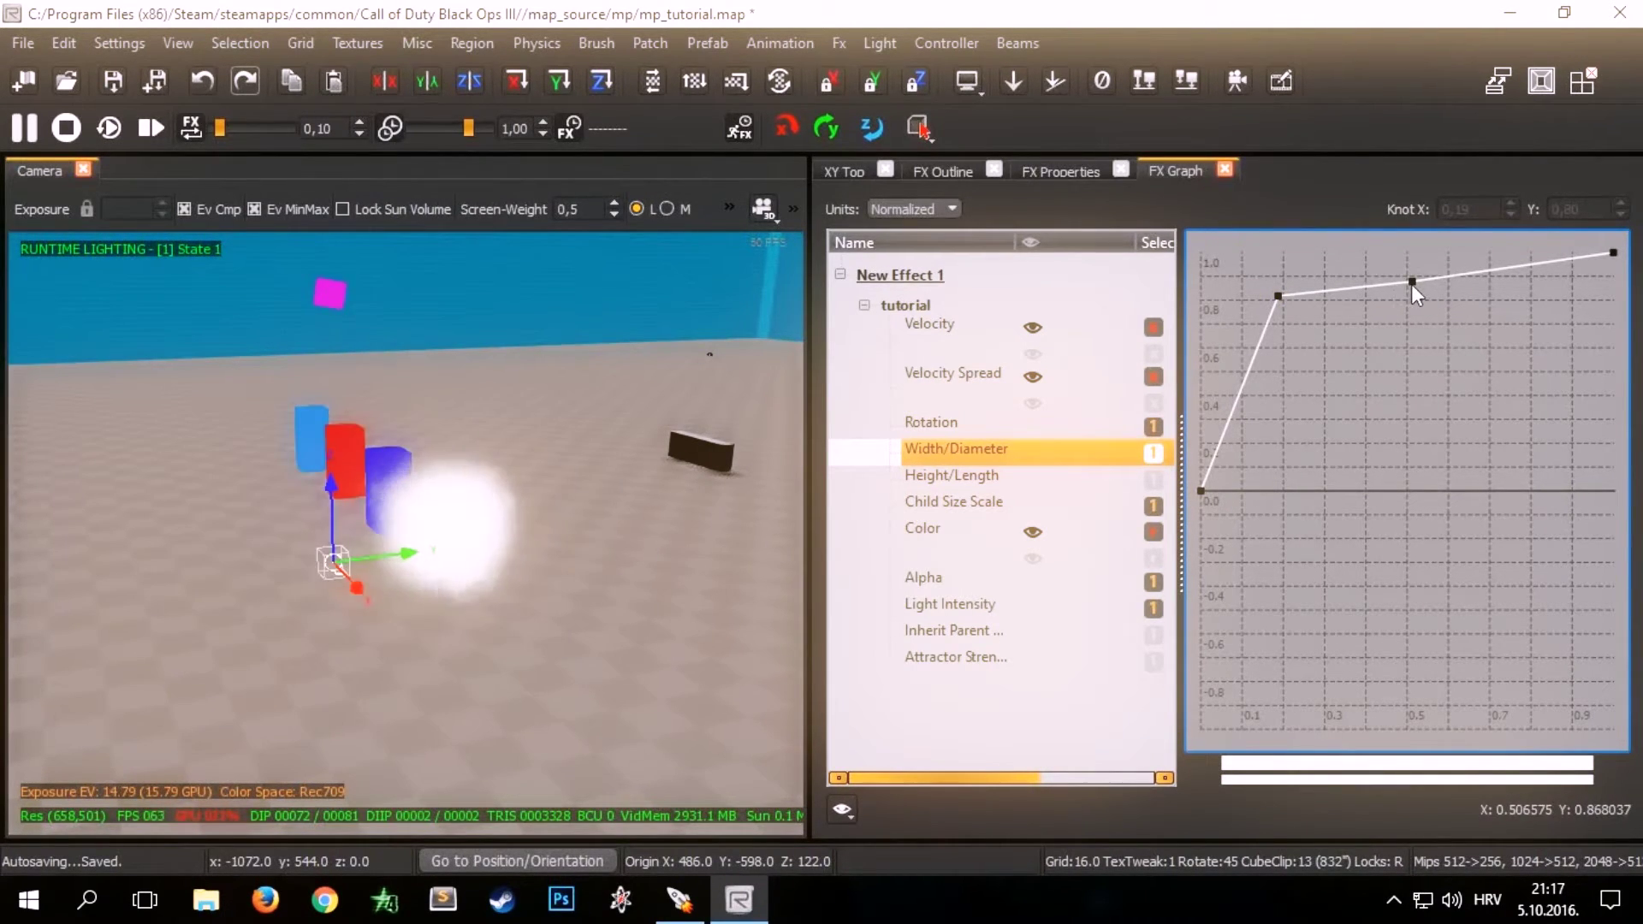
Step: Add three more Width/Diameter knots at about X 0.92, Y 0.63; X 0.70, Y 0.44; and X 0.51, Y 0.26
{"action": "left_click", "coordinate": [1580, 340]}
{"action": "left_click", "coordinate": [1488, 385]}
{"action": "left_click", "coordinate": [1410, 428]}
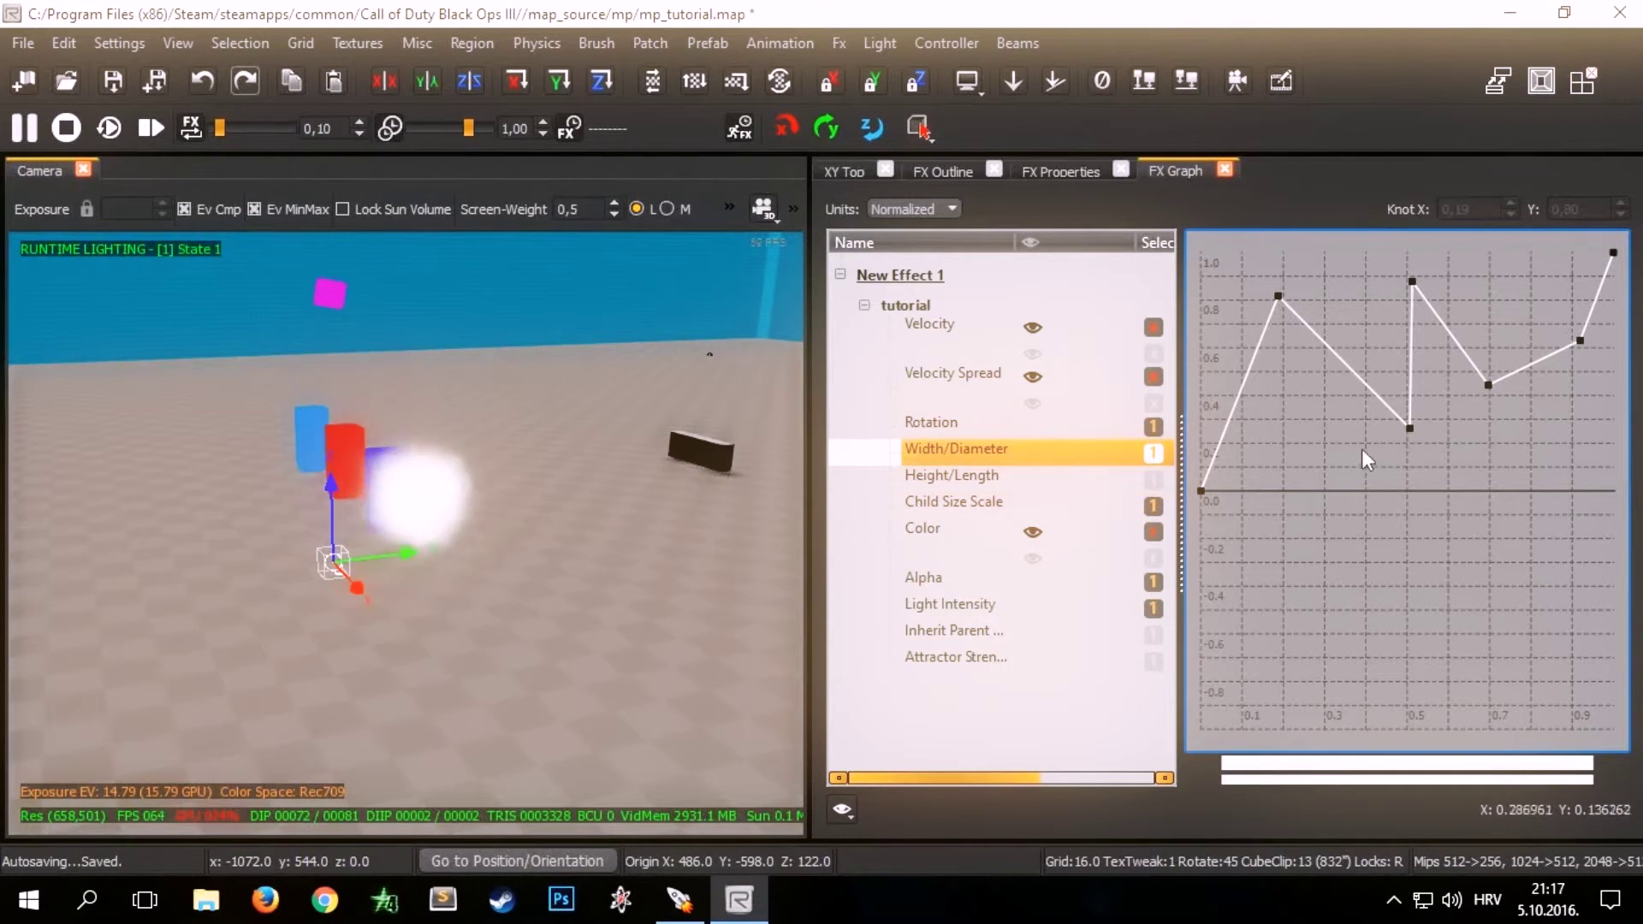
Step: Display the Color graph and delete its middle knot at X 0.46
{"action": "left_click", "coordinate": [951, 479]}
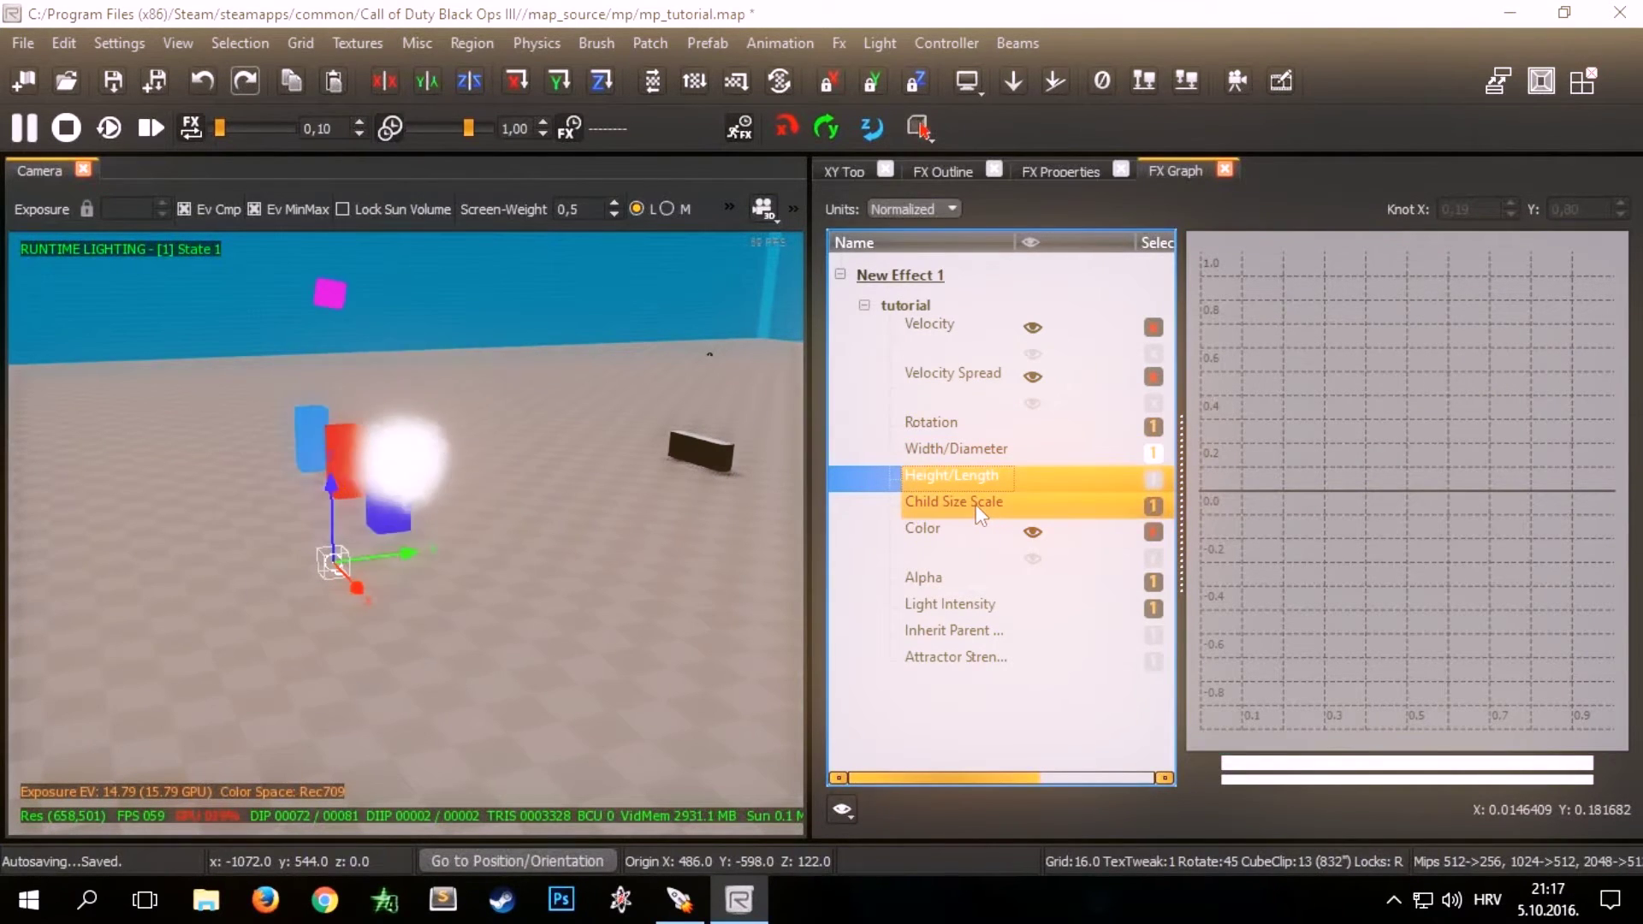
{"action": "left_click", "coordinate": [976, 507]}
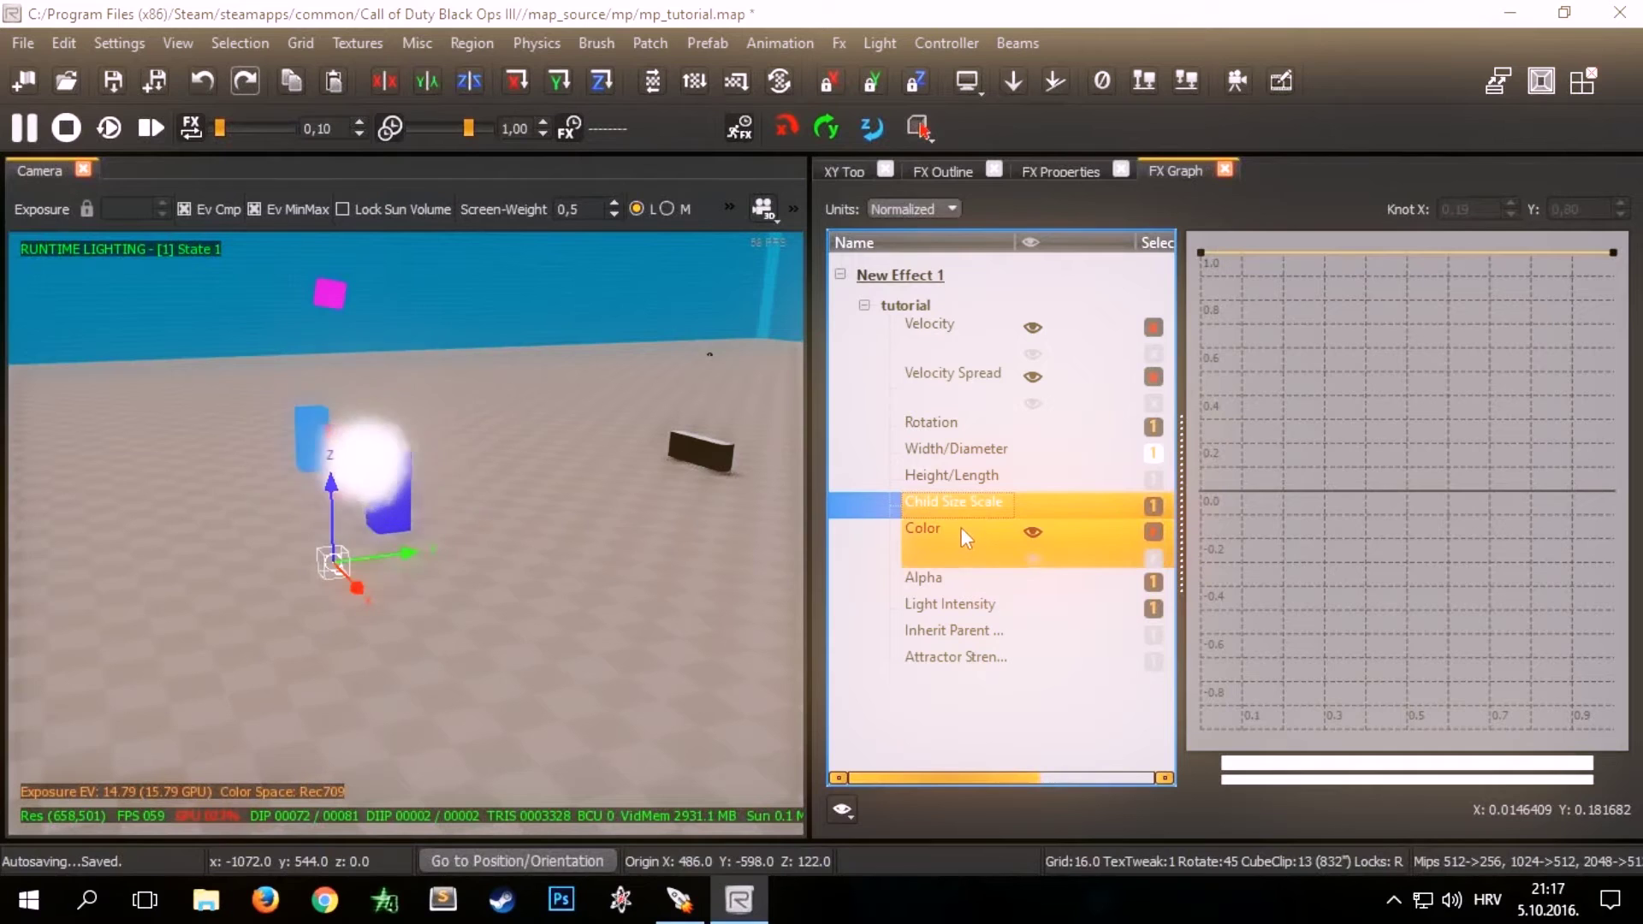
{"action": "left_click", "coordinate": [963, 534]}
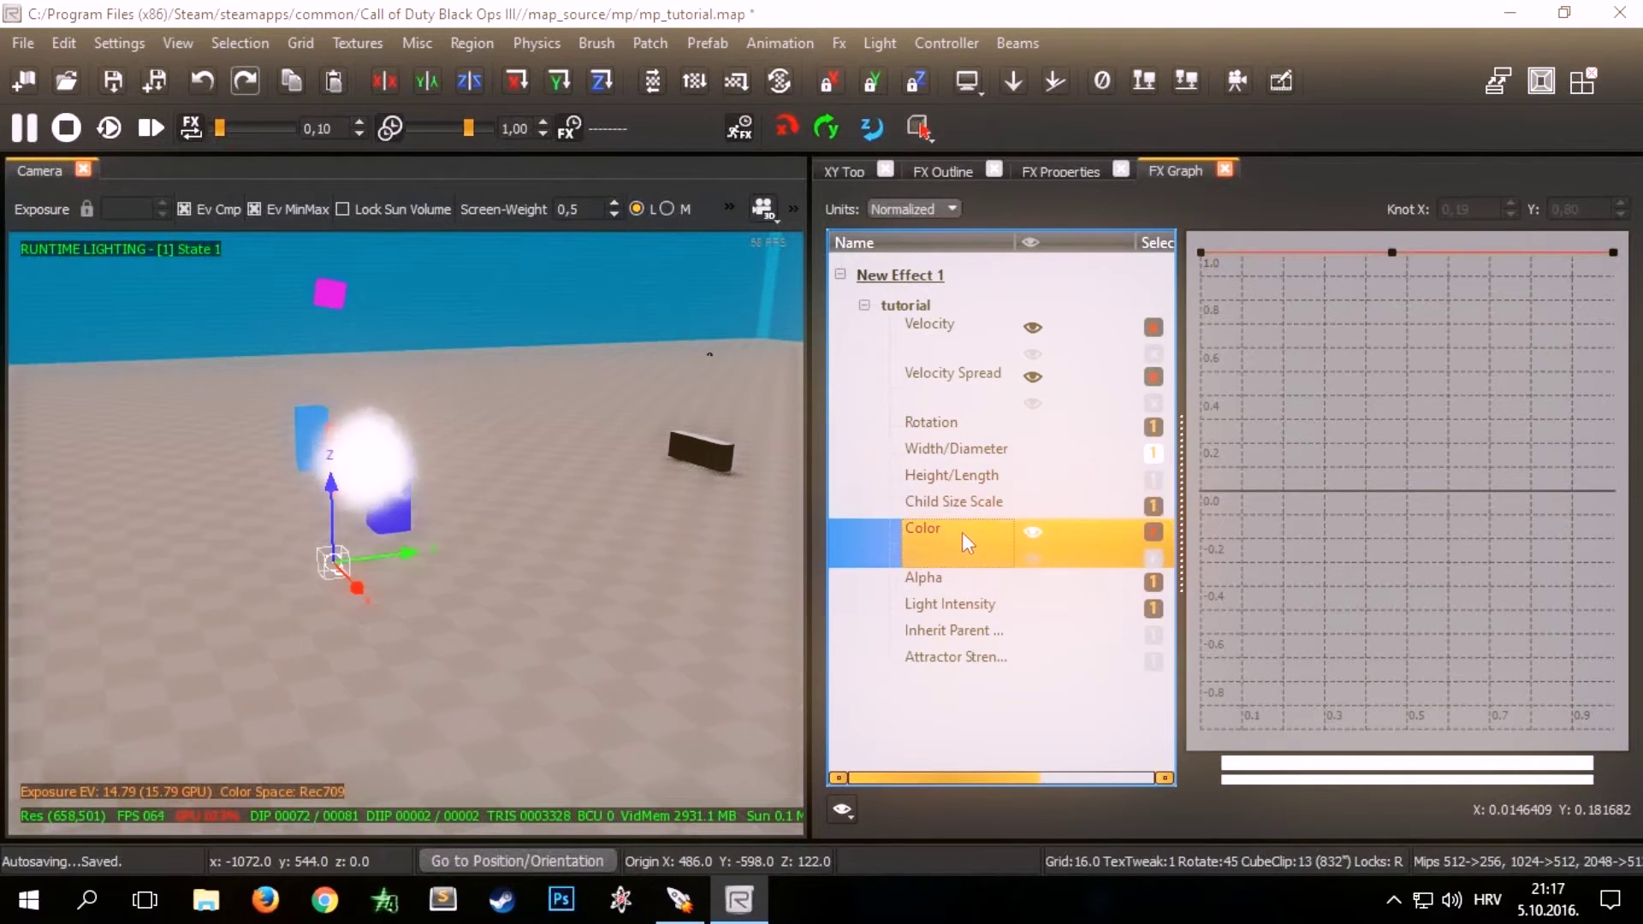
{"action": "left_click", "coordinate": [1393, 253]}
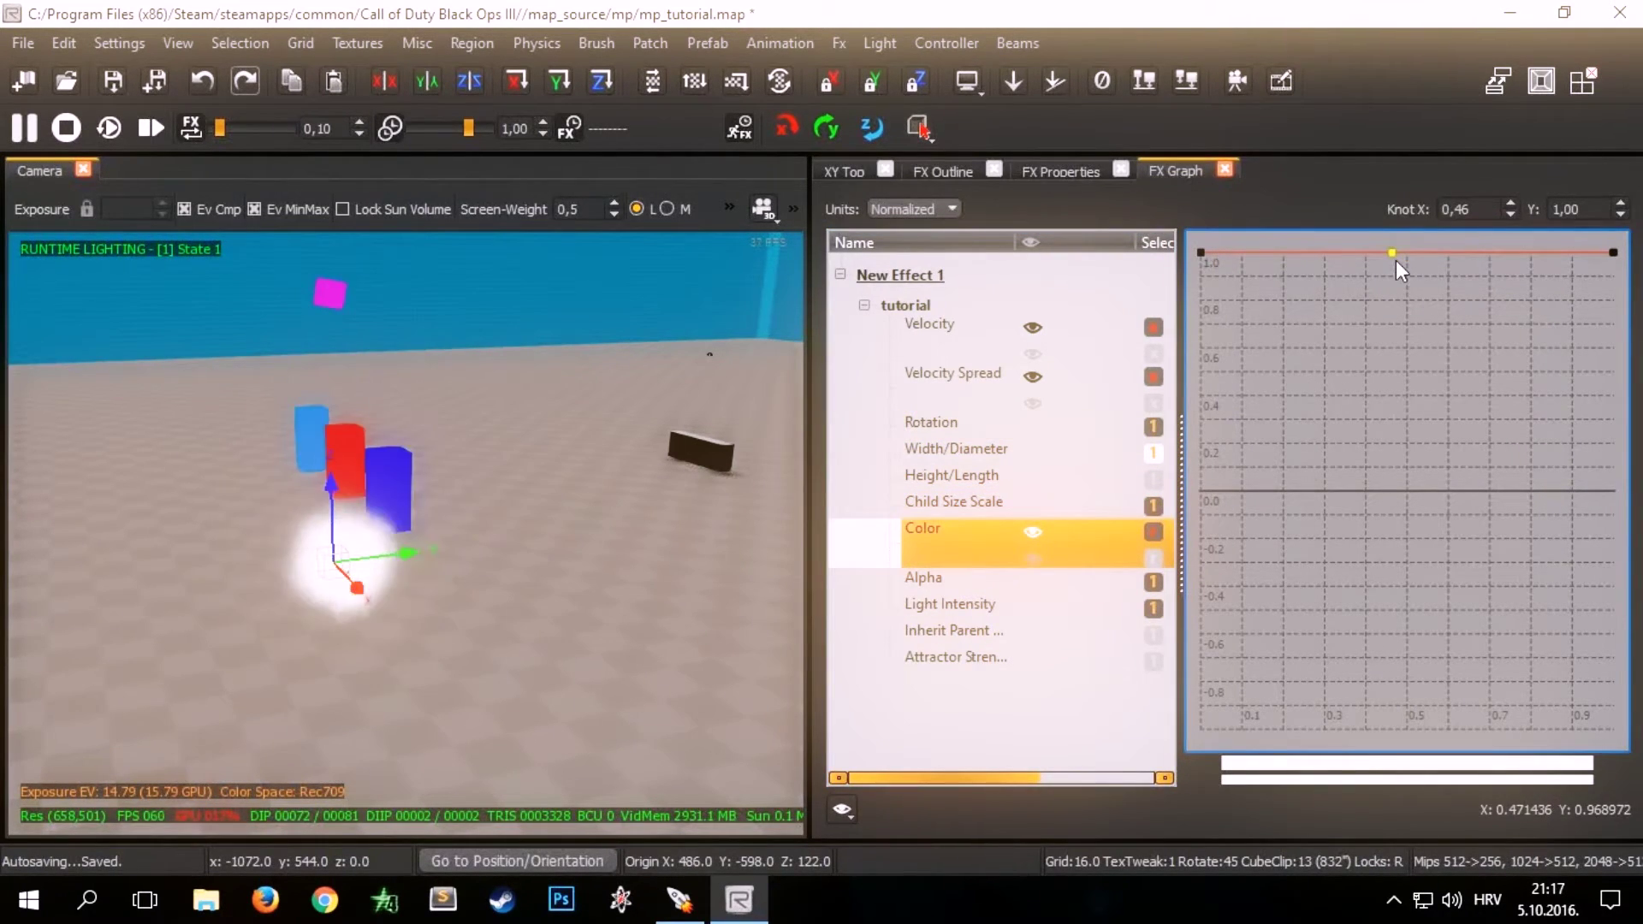
{"action": "key", "text": "Delete"}
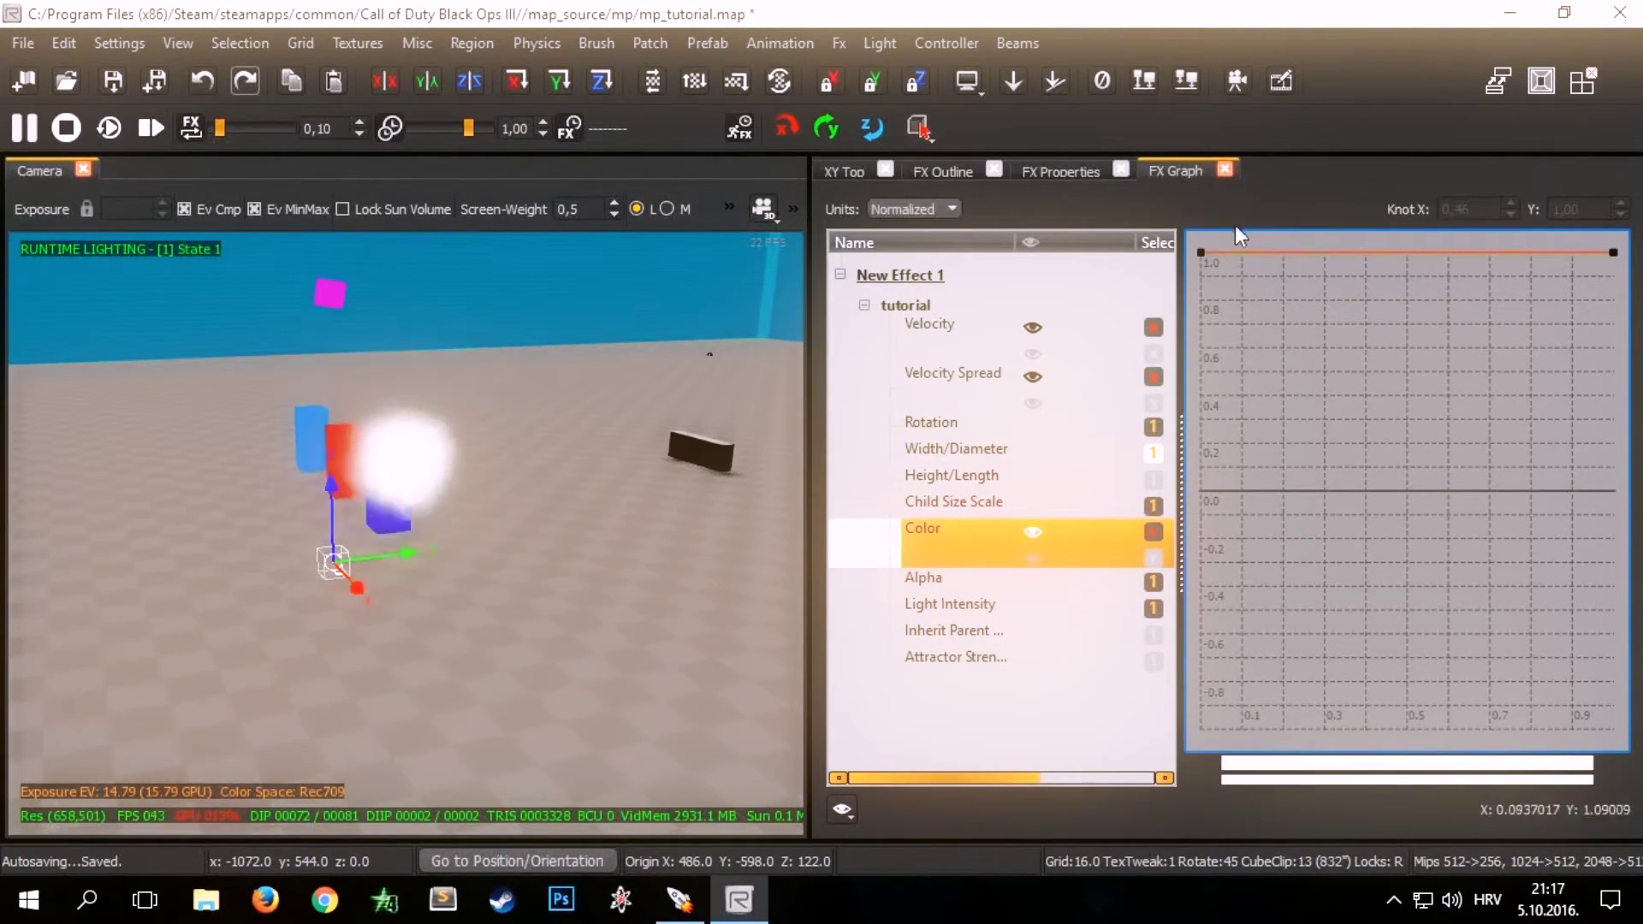
Step: Set the color of the Color graph's start knot to bright red
{"action": "left_click", "coordinate": [1201, 254]}
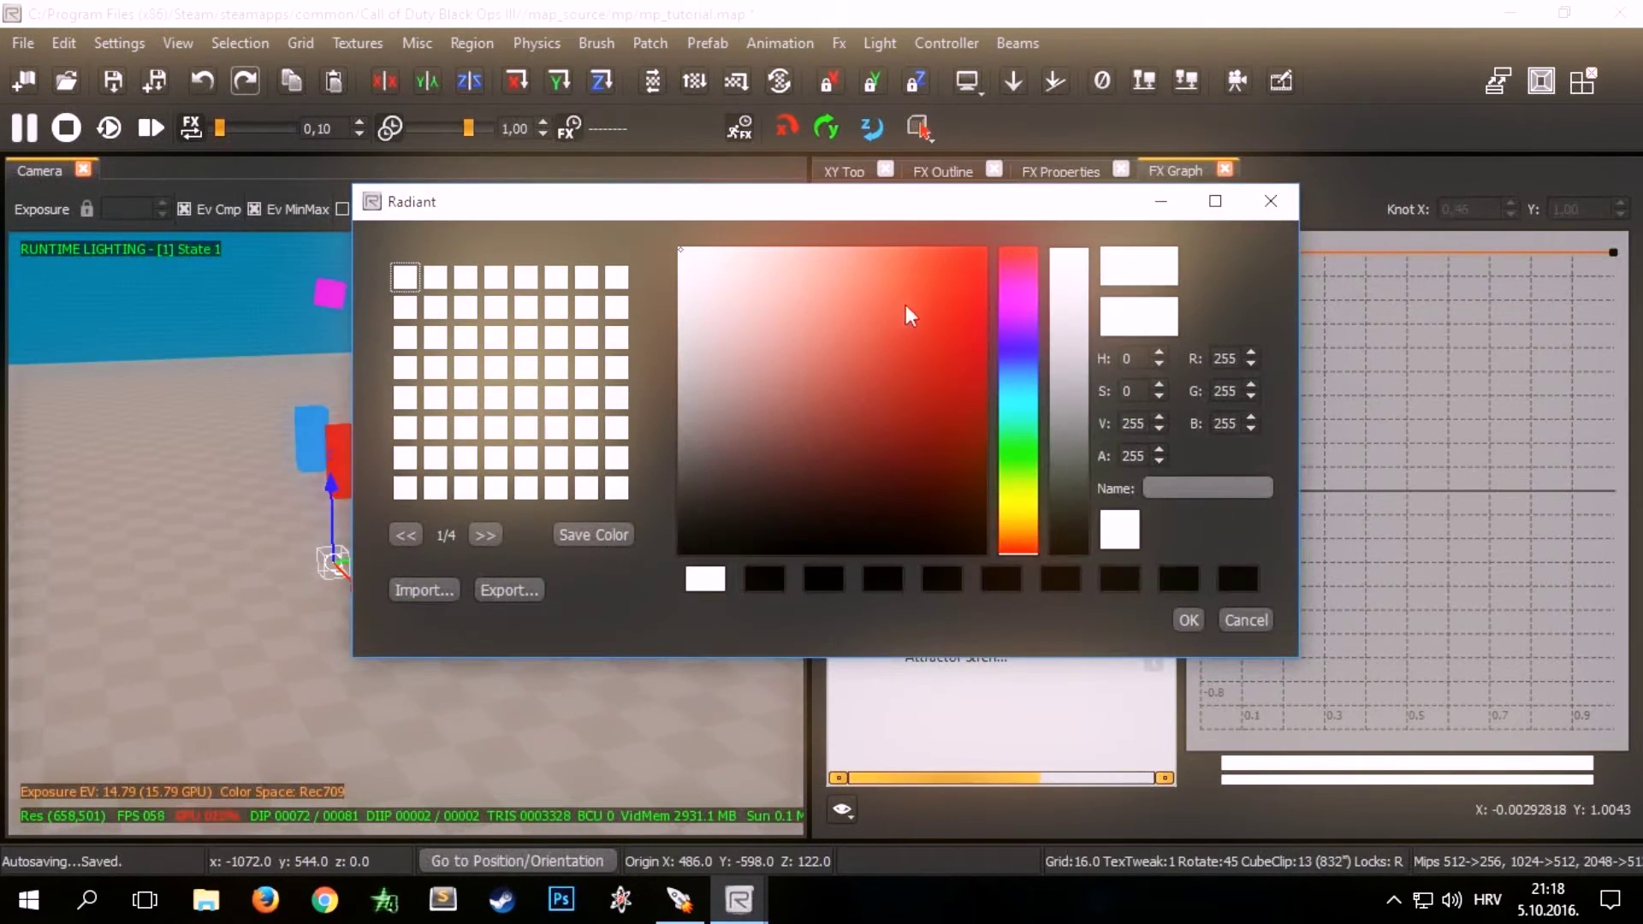
{"action": "left_click", "coordinate": [984, 249]}
{"action": "left_click", "coordinate": [1188, 620]}
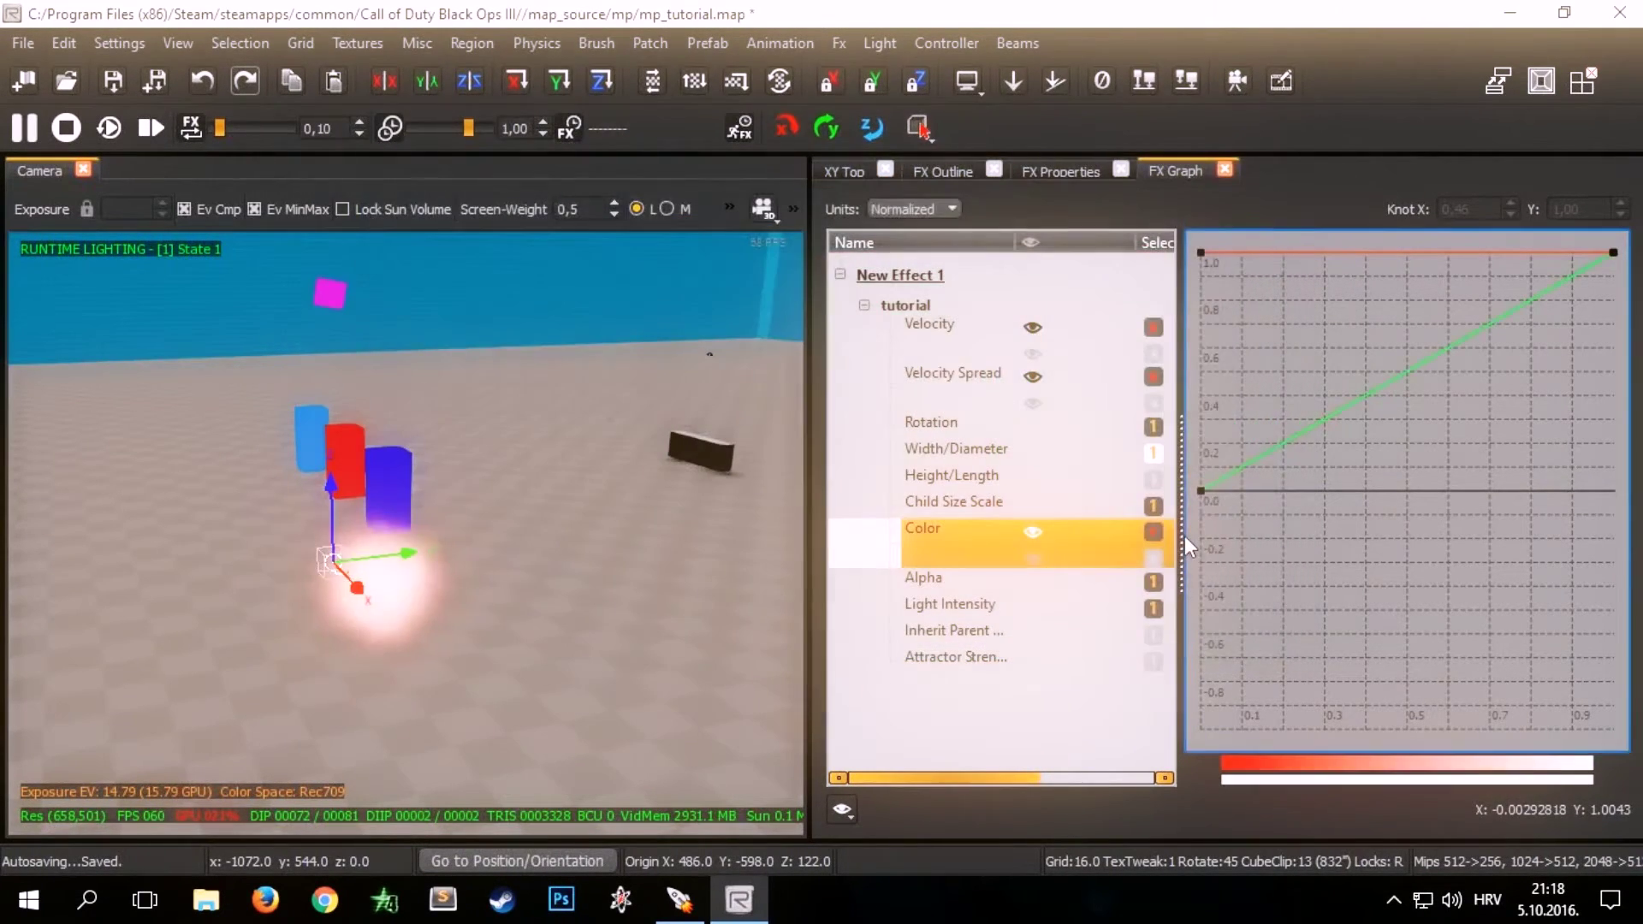
Step: Set the color of the Color graph's end knot to a medium cyan
{"action": "left_click", "coordinate": [1612, 253]}
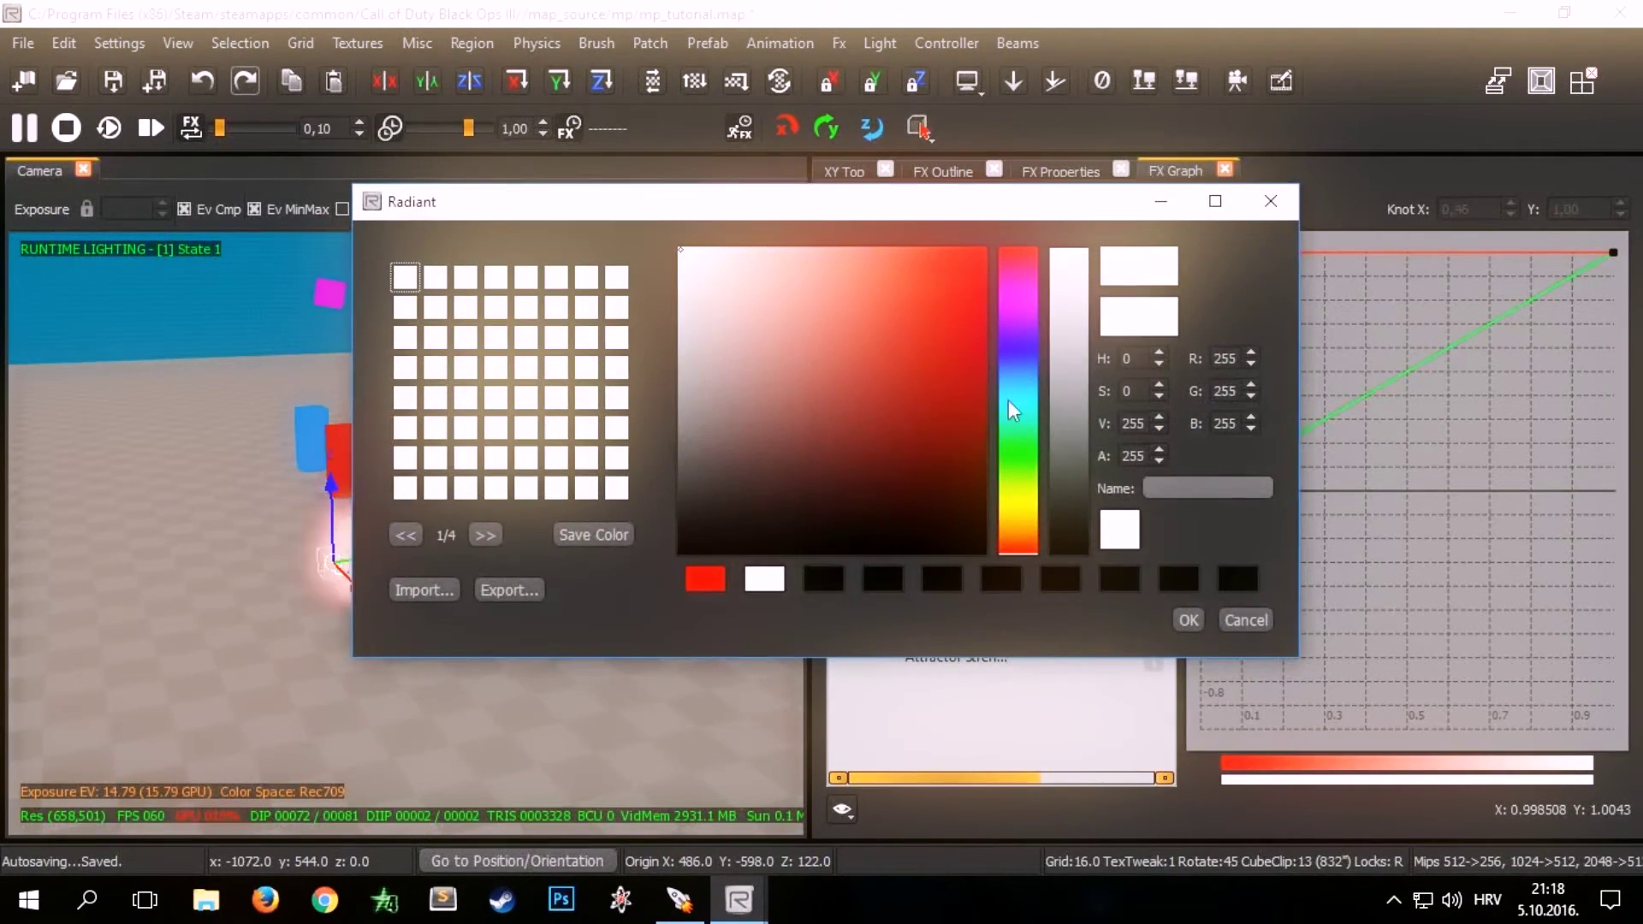
{"action": "left_click", "coordinate": [1019, 395]}
{"action": "left_click", "coordinate": [958, 278]}
{"action": "left_click_drag", "start_coordinate": [979, 341], "coordinate": [900, 323]}
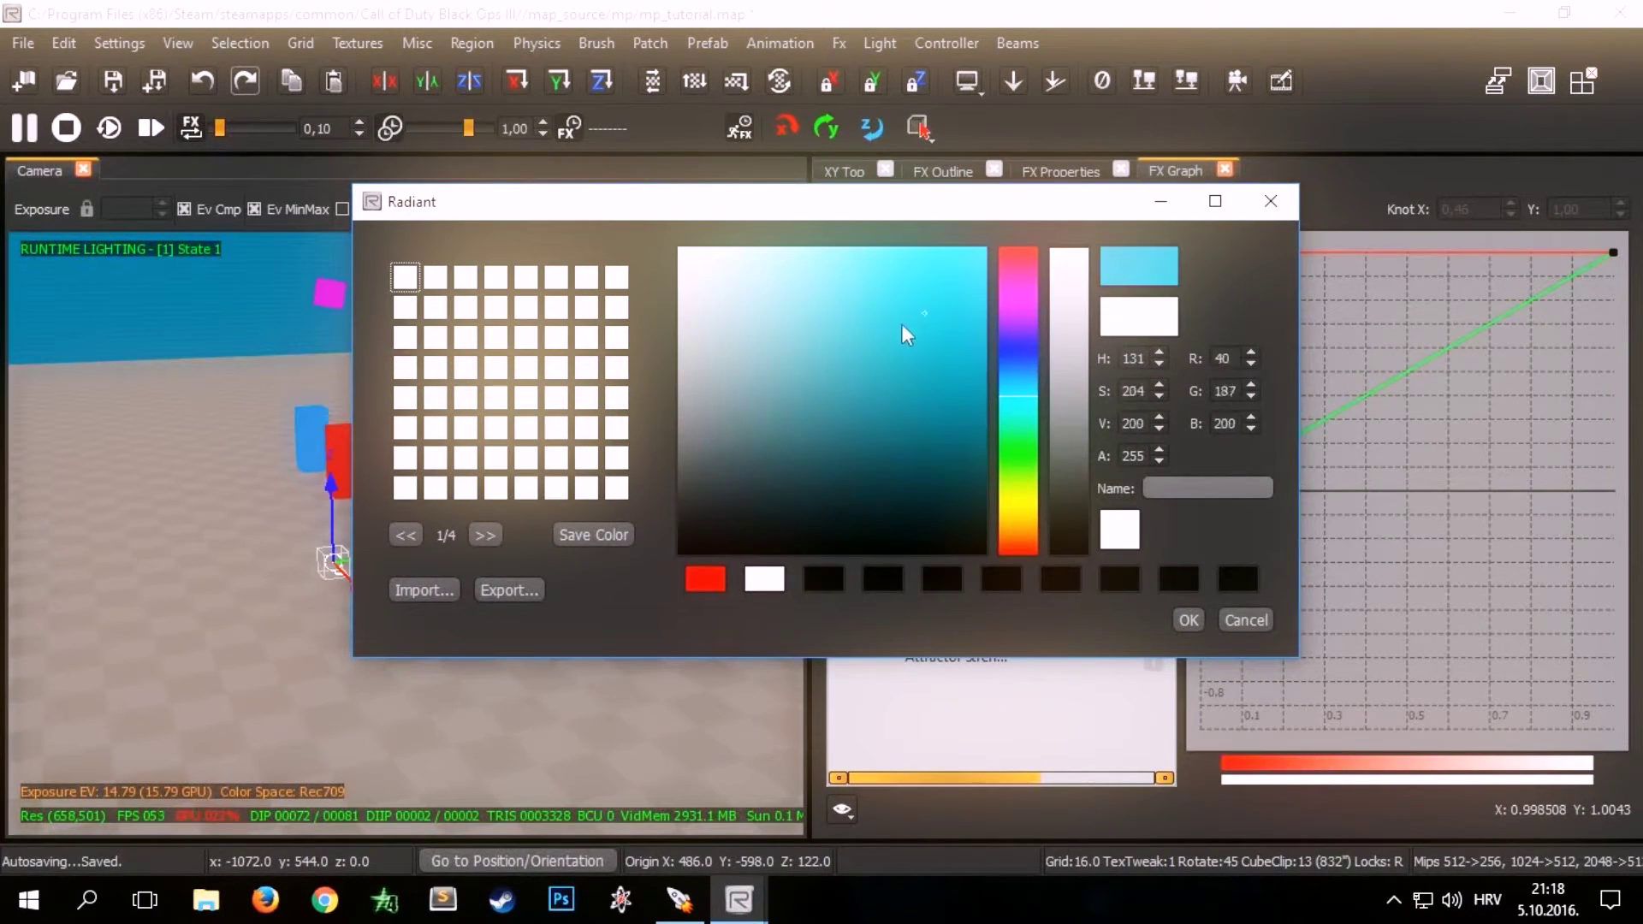
{"action": "left_click", "coordinate": [1188, 620]}
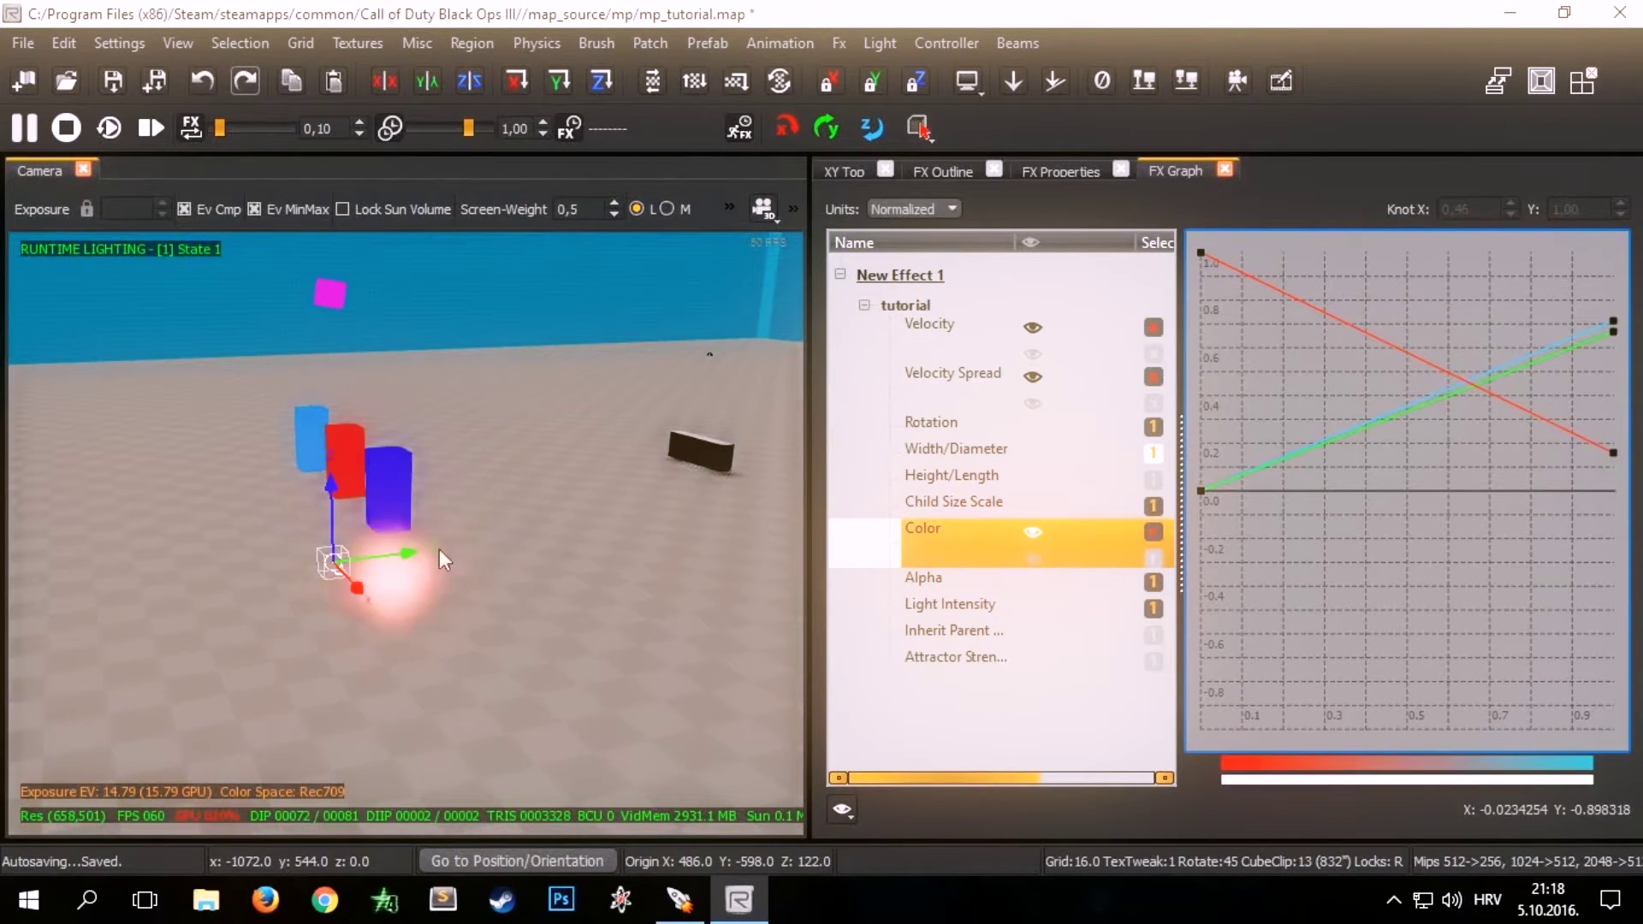
Step: Select the Alpha graph and lower its start knot to a Y value of 0.00
{"action": "left_click", "coordinate": [951, 578]}
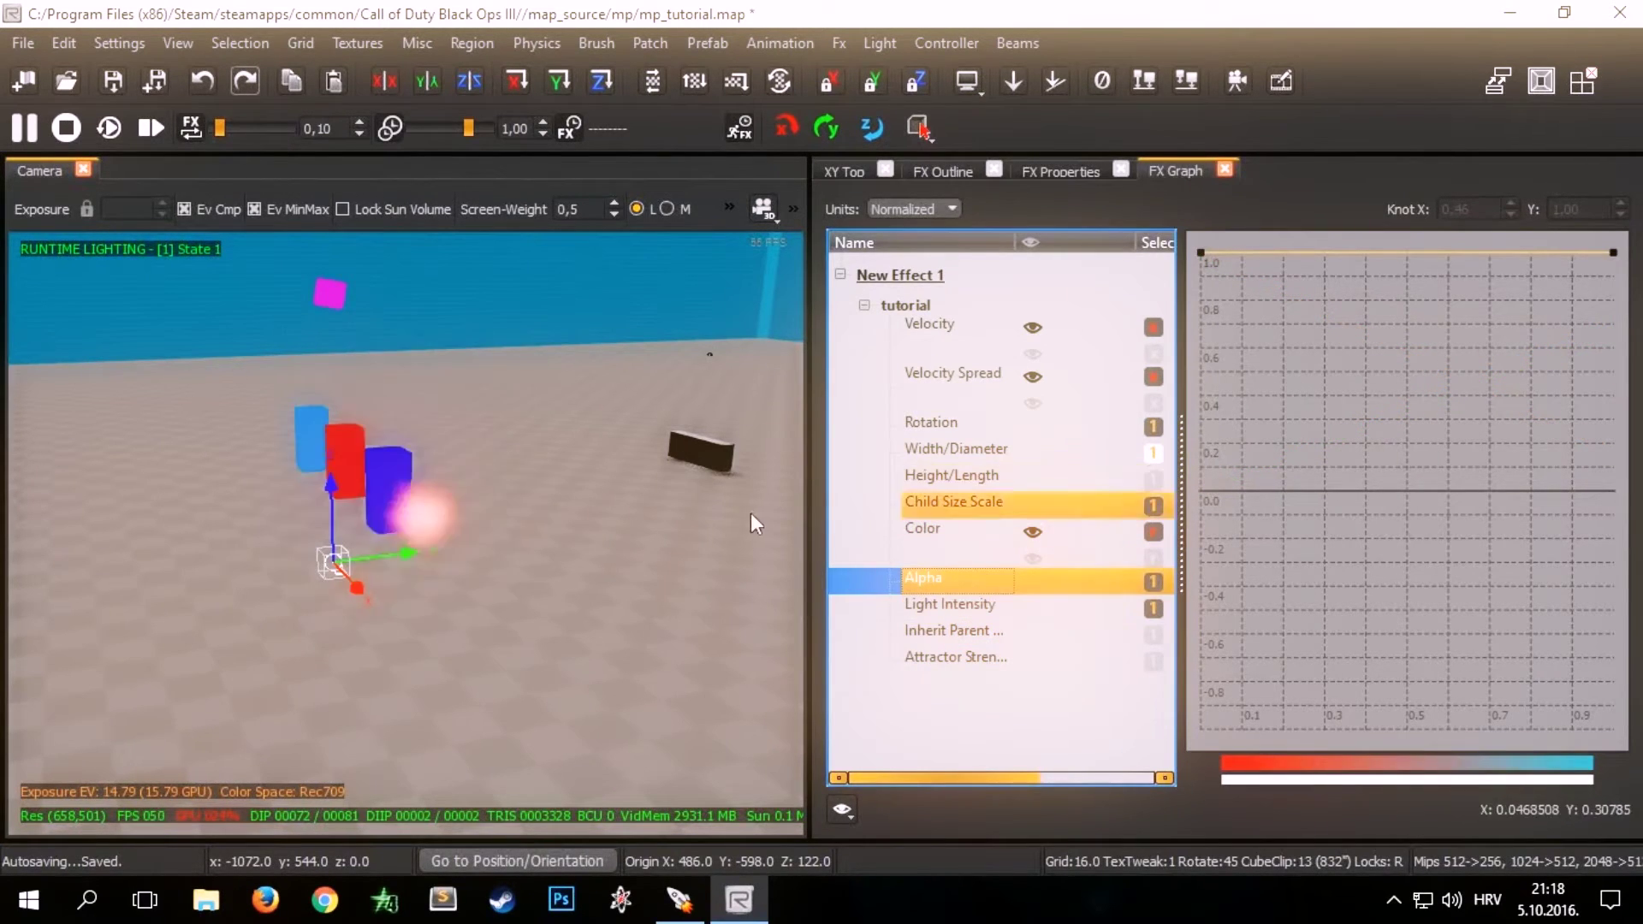
{"action": "left_click_drag", "start_coordinate": [1203, 250], "coordinate": [1201, 518]}
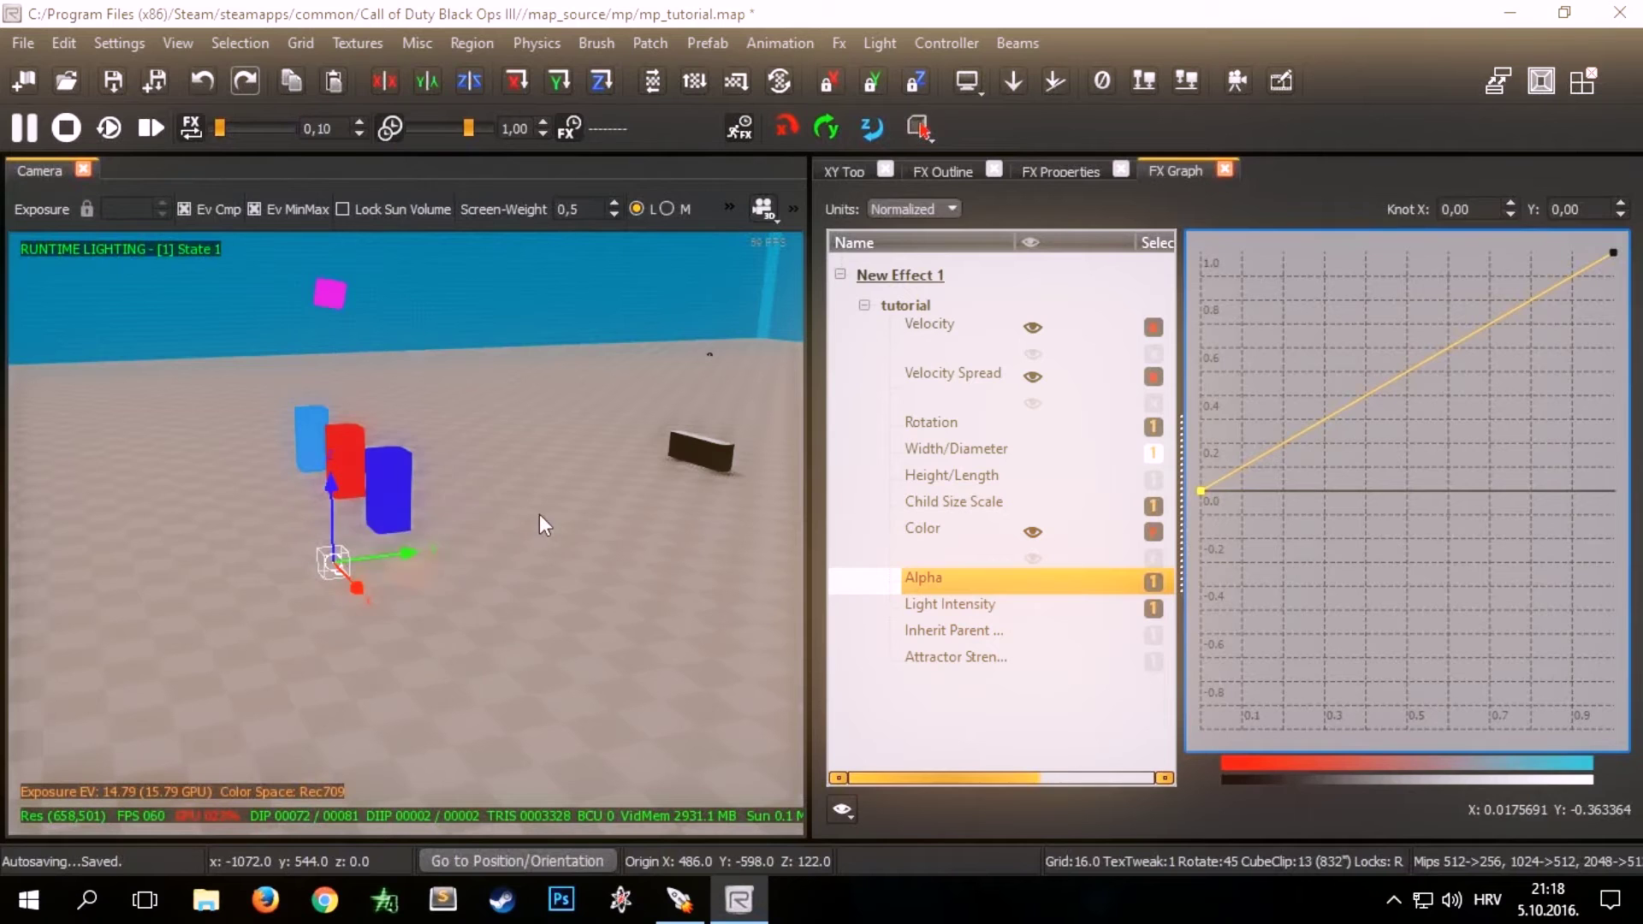
Step: Select New Effect 1 in the FX Outline and start saving the selected effect
{"action": "left_click", "coordinate": [937, 171]}
{"action": "double_click", "coordinate": [915, 246]}
{"action": "key", "text": "Return"}
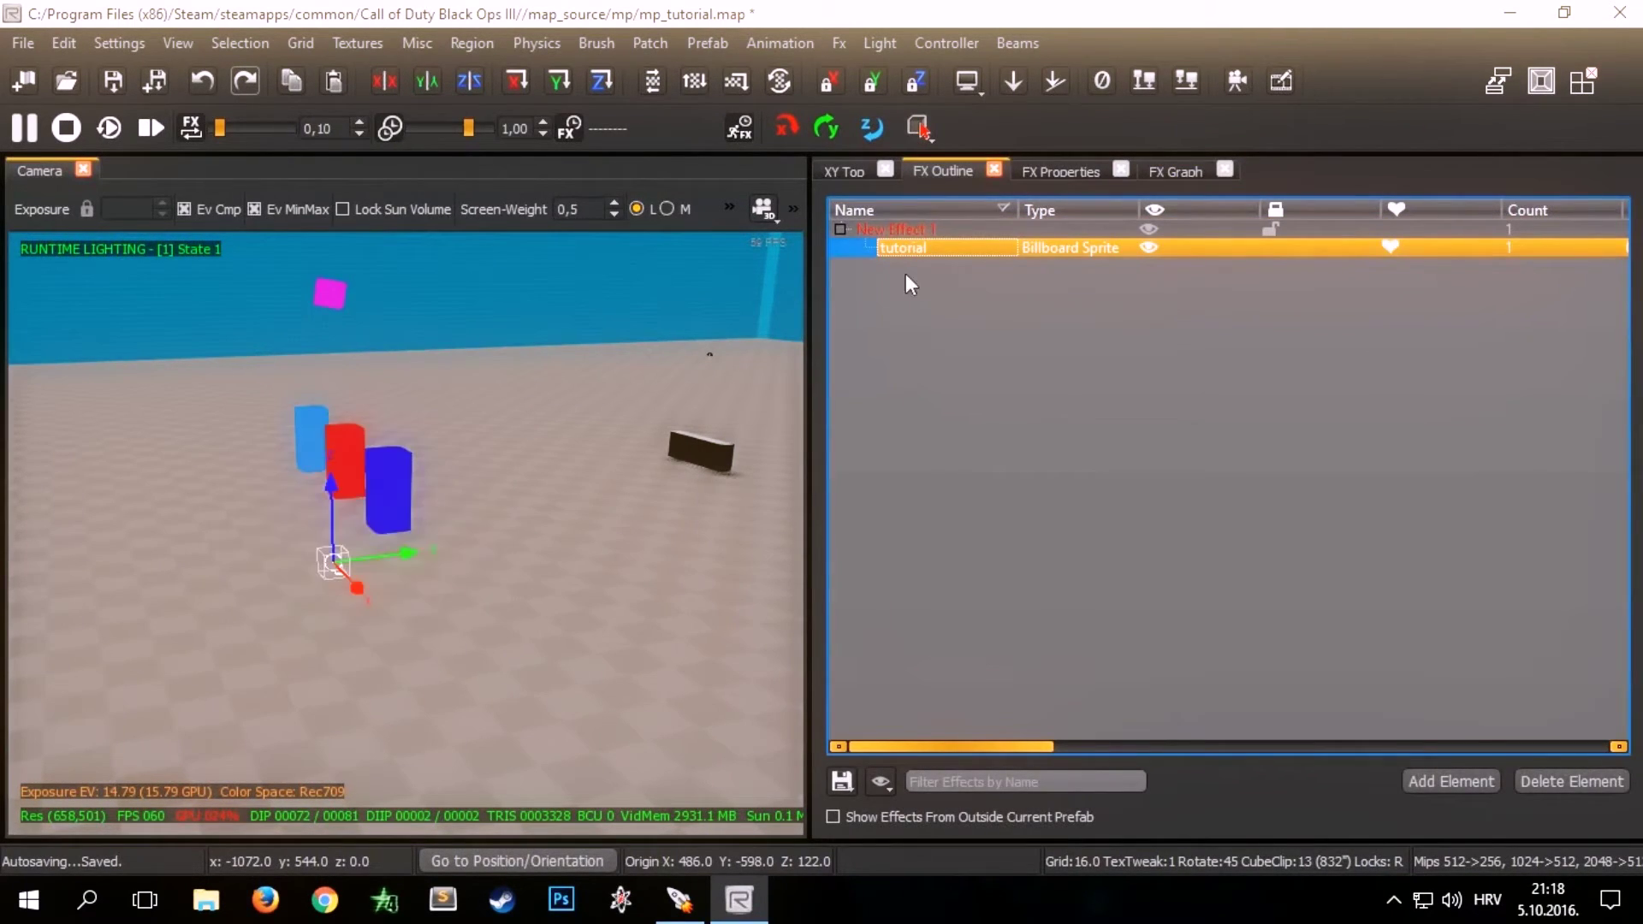
{"action": "left_click", "coordinate": [955, 252]}
{"action": "left_click", "coordinate": [943, 232]}
{"action": "left_click", "coordinate": [946, 252]}
{"action": "left_click", "coordinate": [927, 233]}
{"action": "left_click", "coordinate": [911, 229]}
{"action": "left_click", "coordinate": [844, 781]}
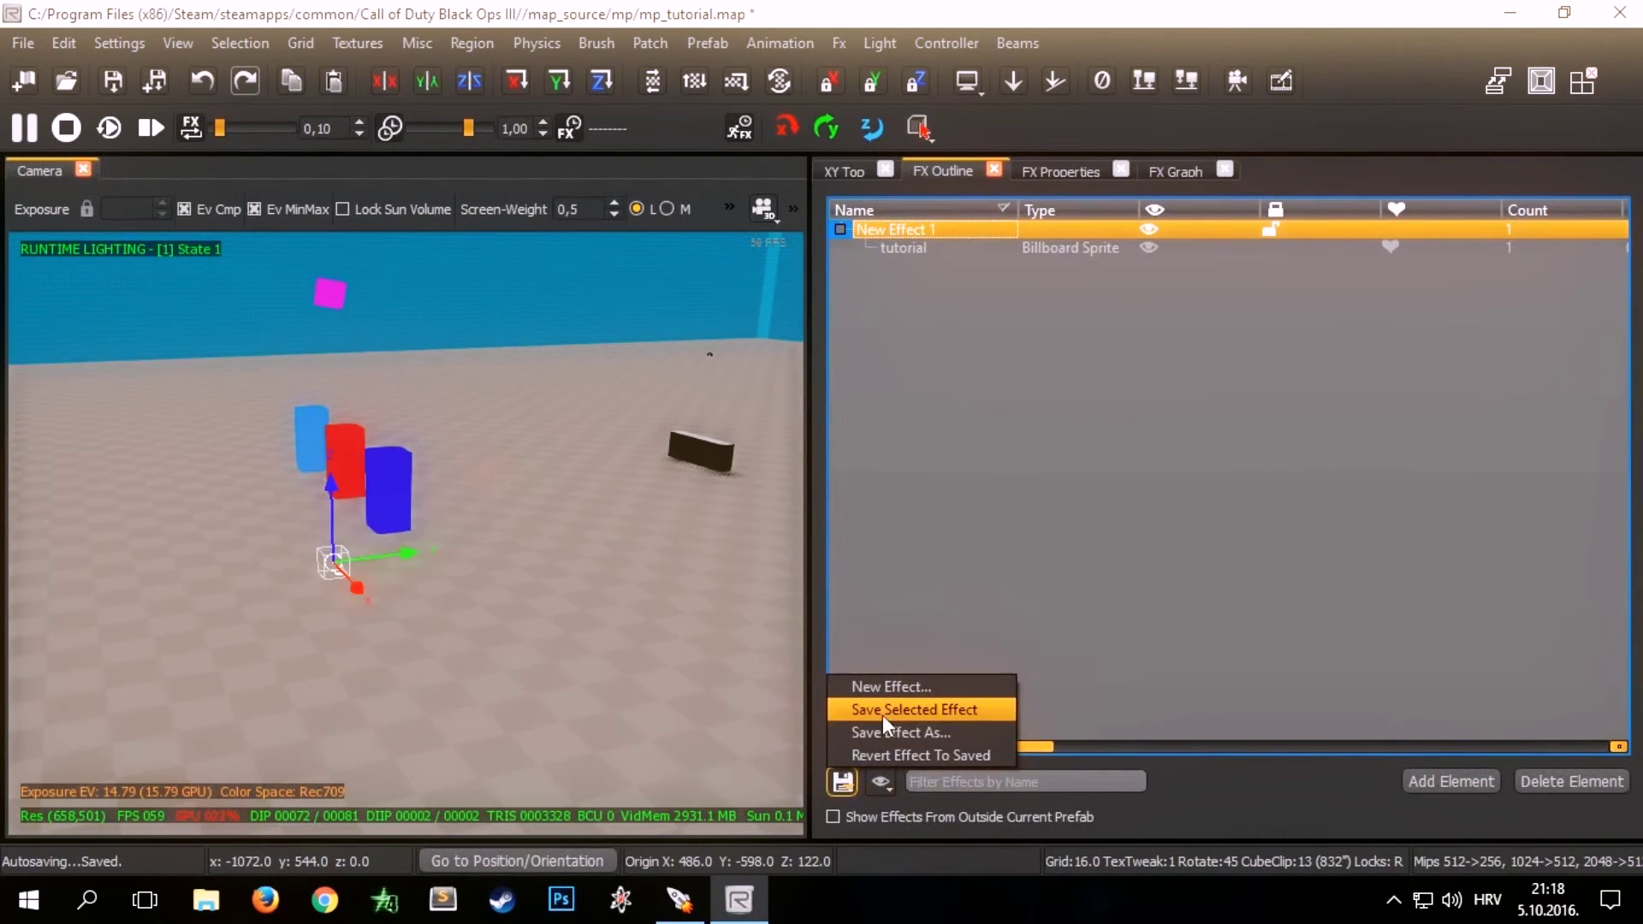
{"action": "left_click", "coordinate": [930, 712]}
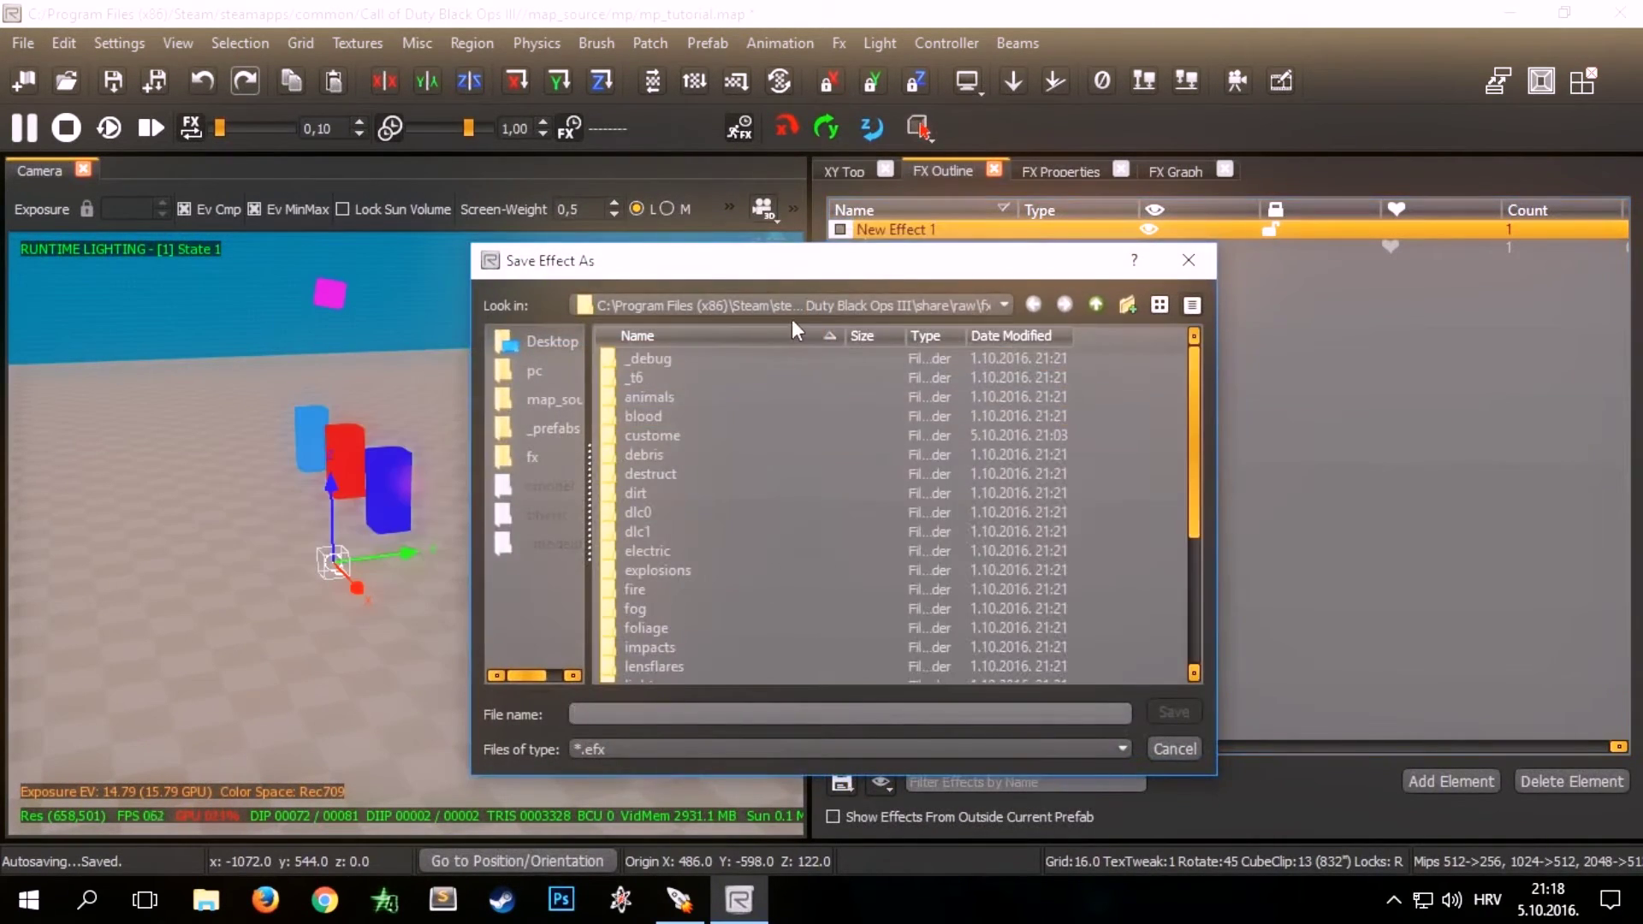
Step: Save the effect as tutorial in the share\raw\fx\custome folder, and clear the selection
{"action": "left_click", "coordinate": [1004, 305]}
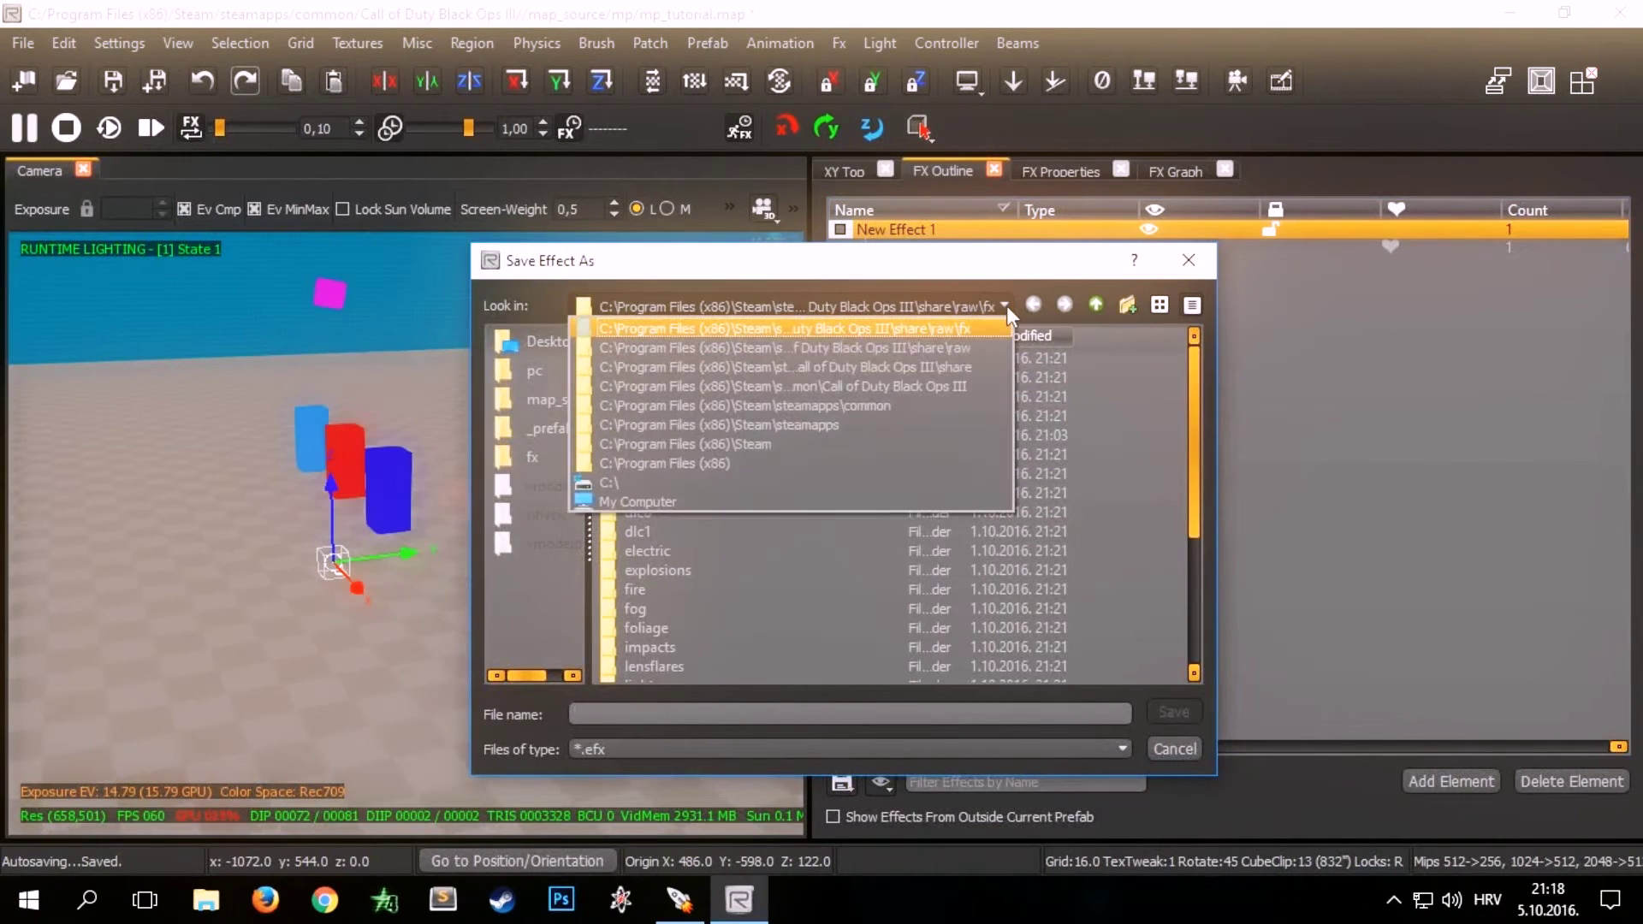
{"action": "left_click", "coordinate": [946, 327]}
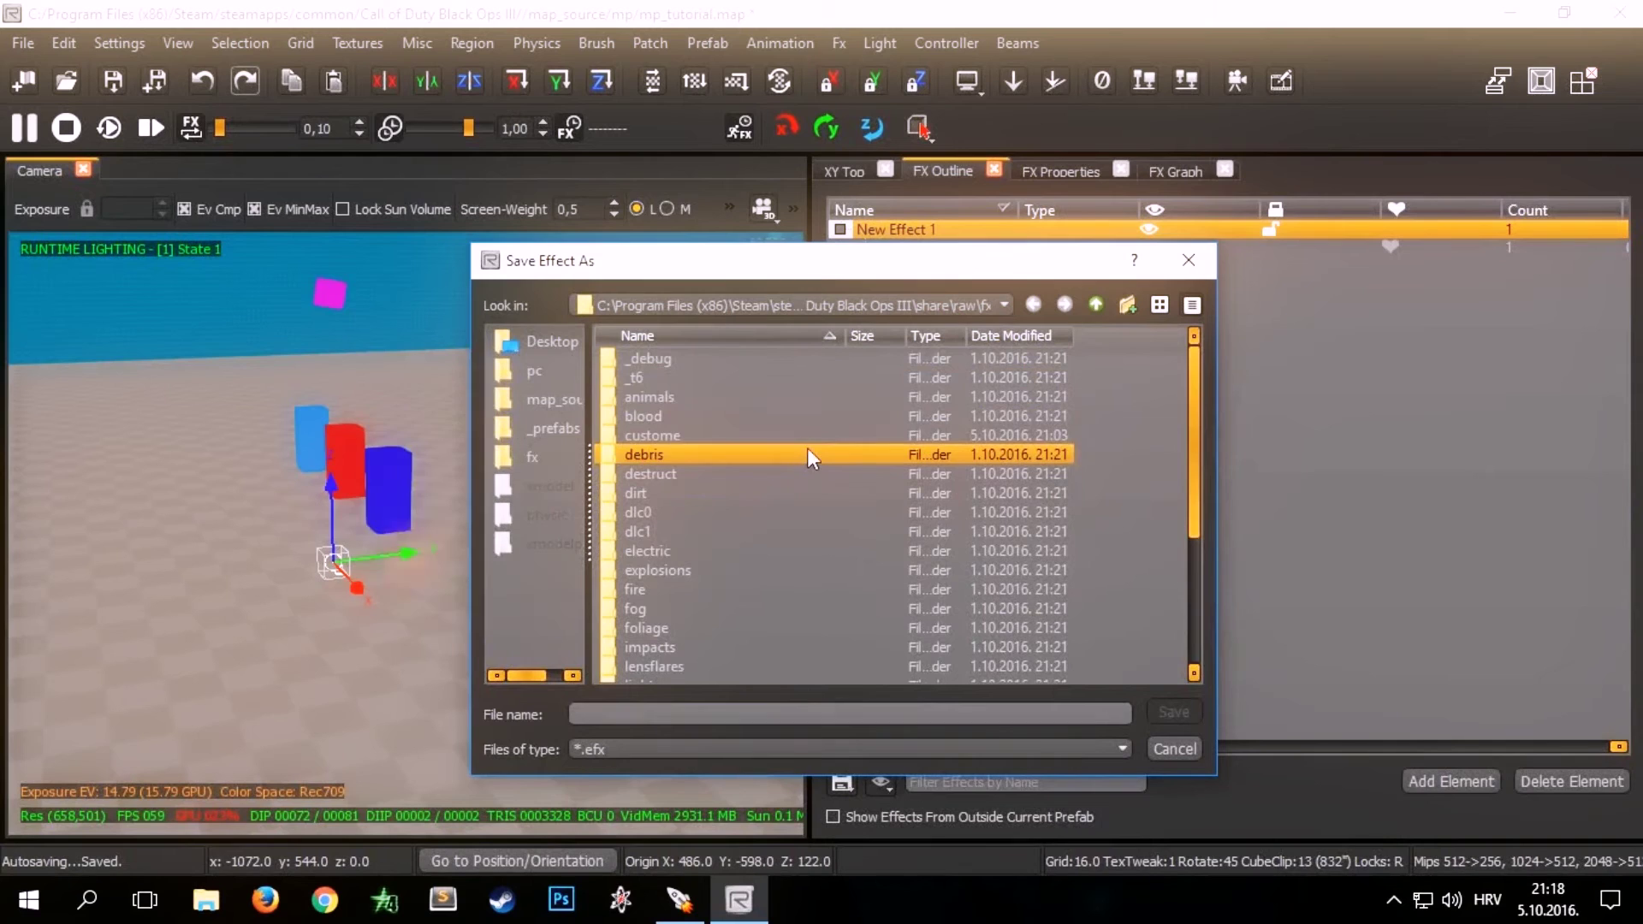
{"action": "scroll", "coordinate": [815, 433], "scroll_direction": "down", "scroll_amount": 4}
{"action": "scroll", "coordinate": [814, 433], "scroll_direction": "up", "scroll_amount": 2}
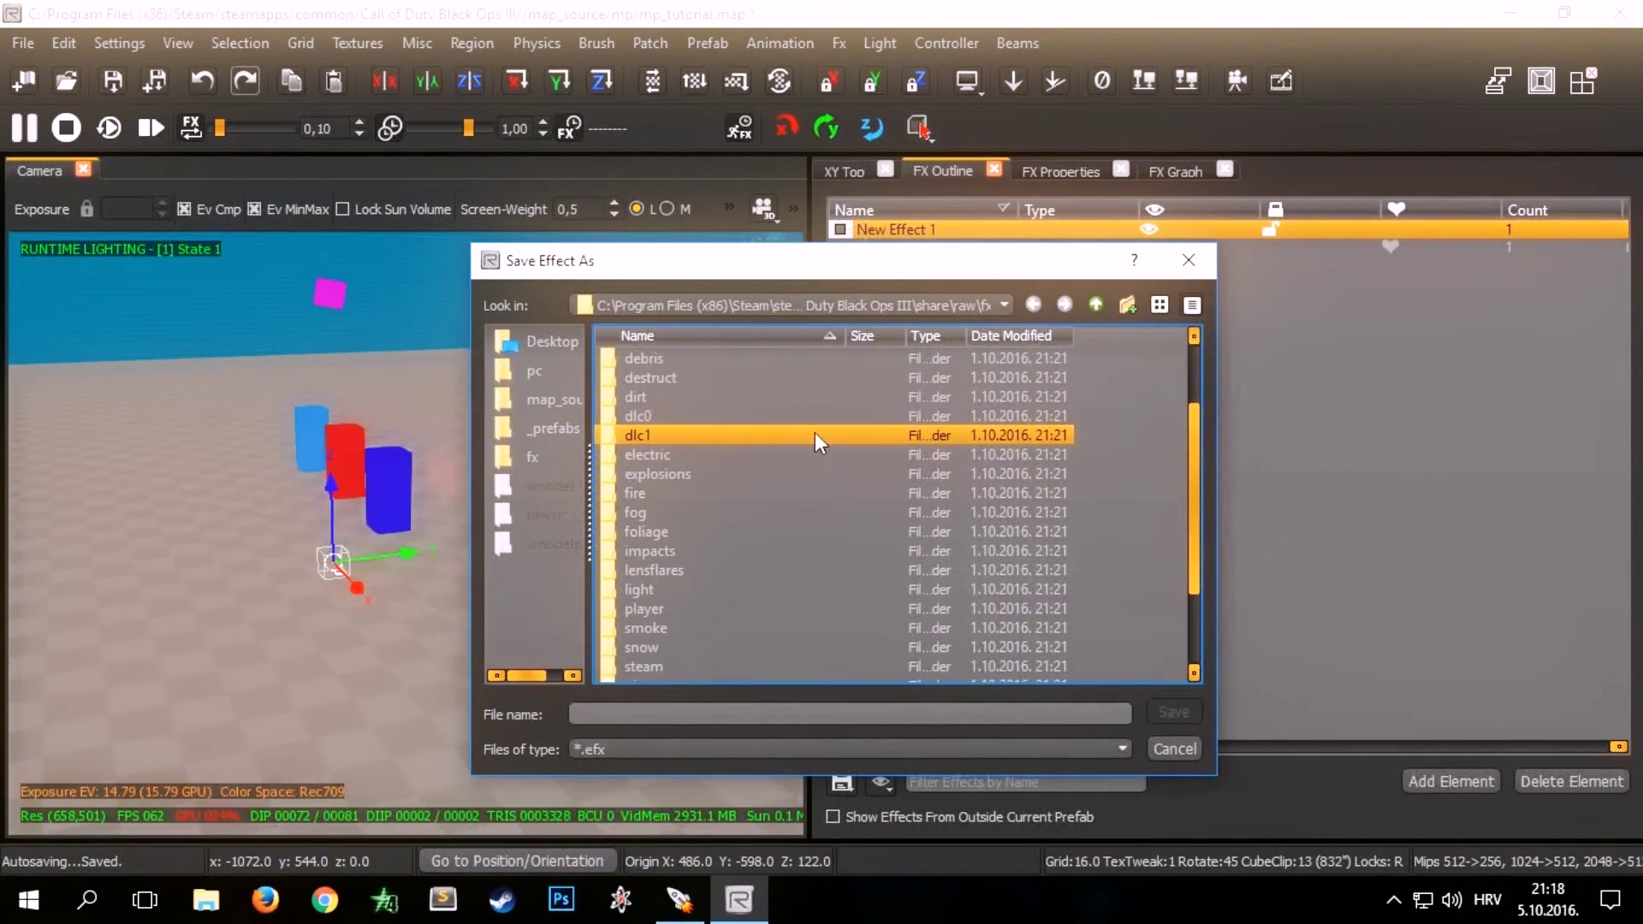
{"action": "scroll", "coordinate": [761, 391], "scroll_direction": "up", "scroll_amount": 2}
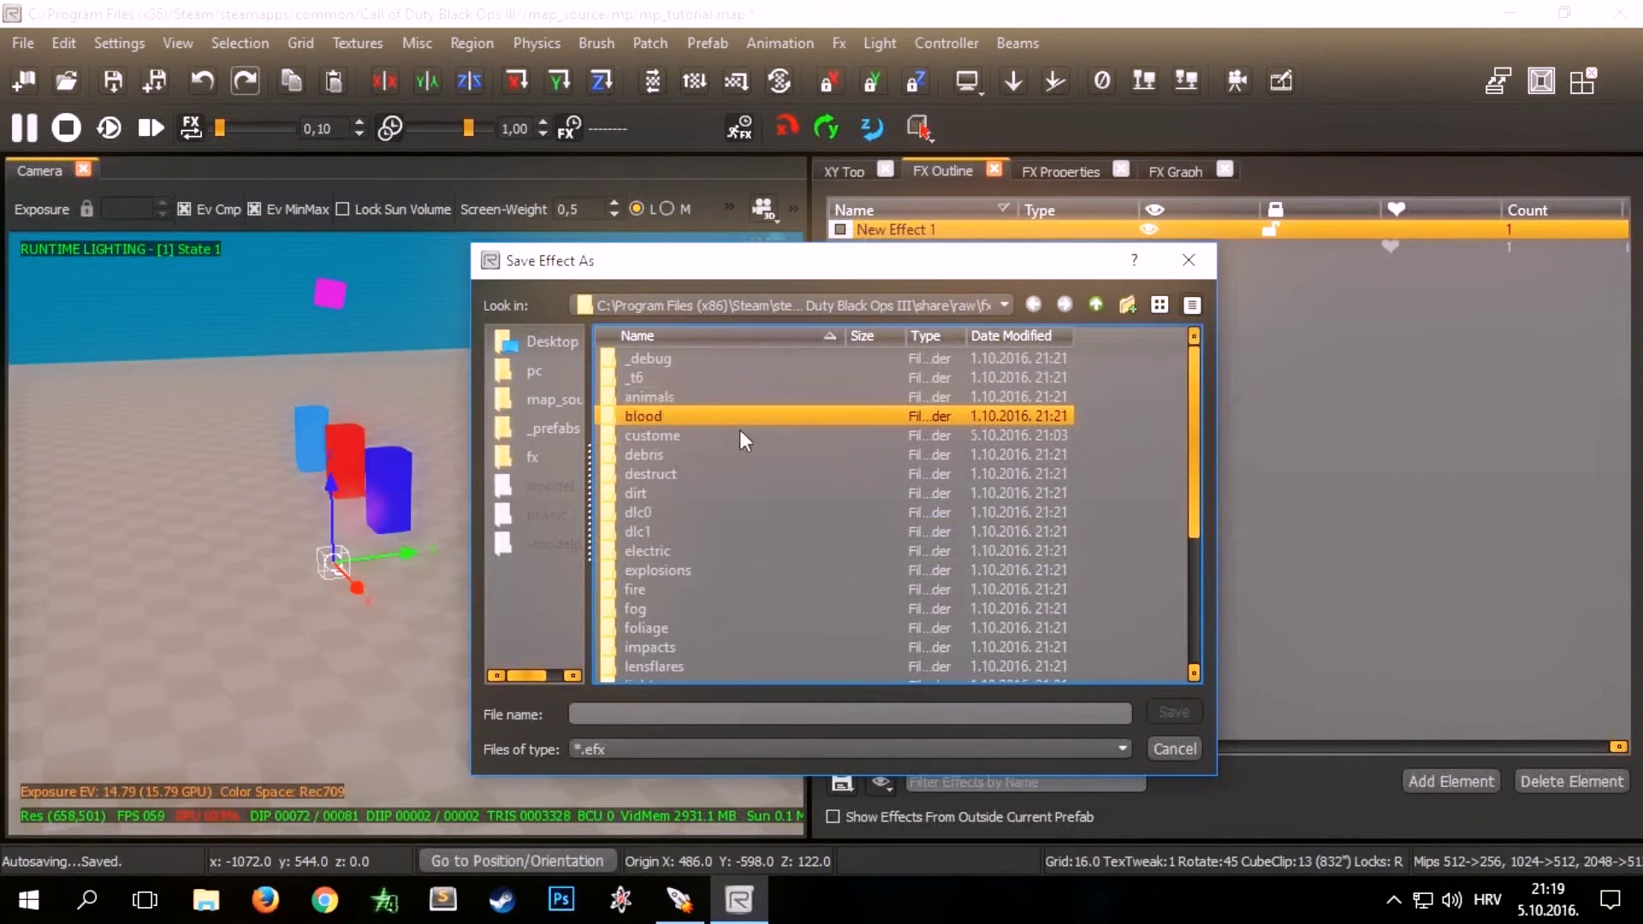
{"action": "double_click", "coordinate": [722, 436]}
{"action": "left_click", "coordinate": [648, 707]}
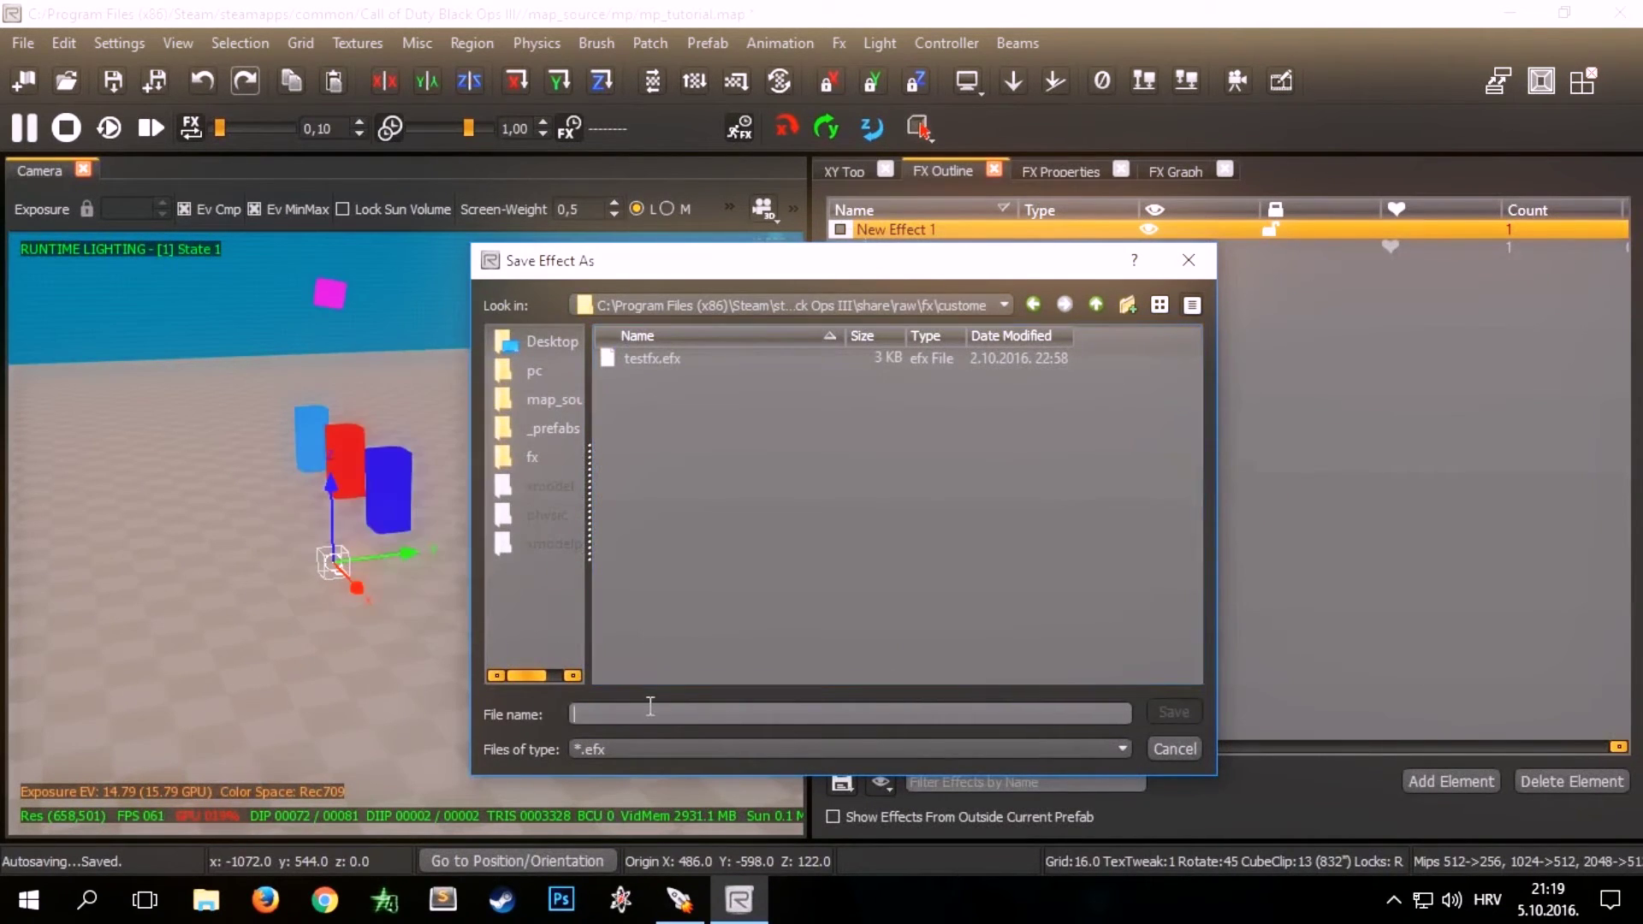
{"action": "type", "text": "tutorial"}
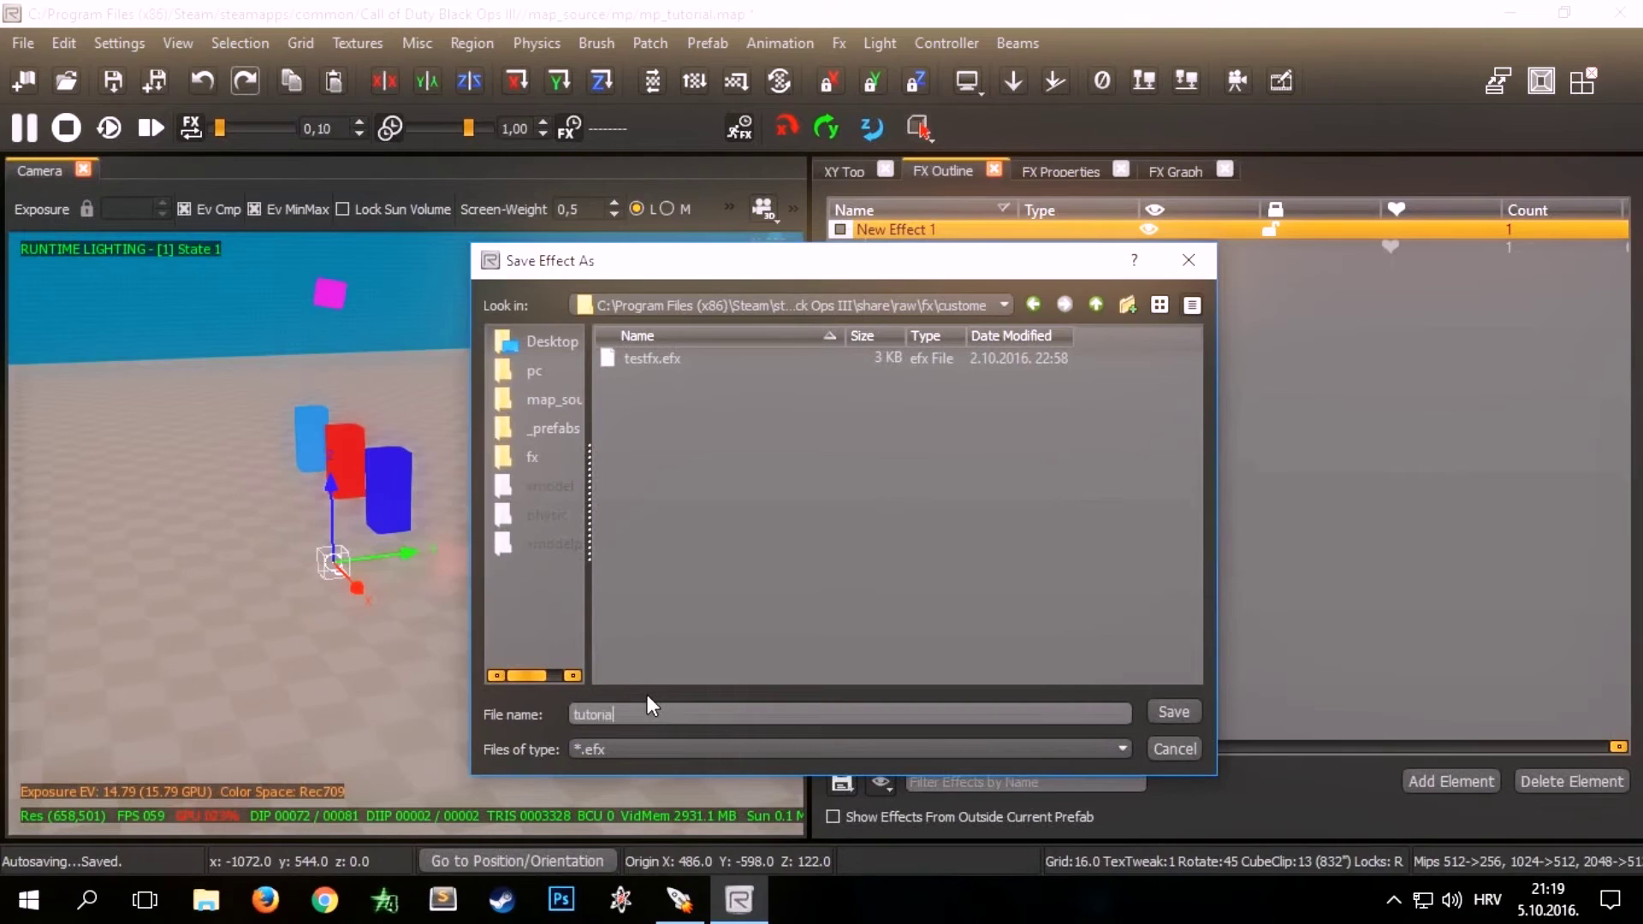
{"action": "key", "text": "Return"}
{"action": "key", "text": "Escape"}
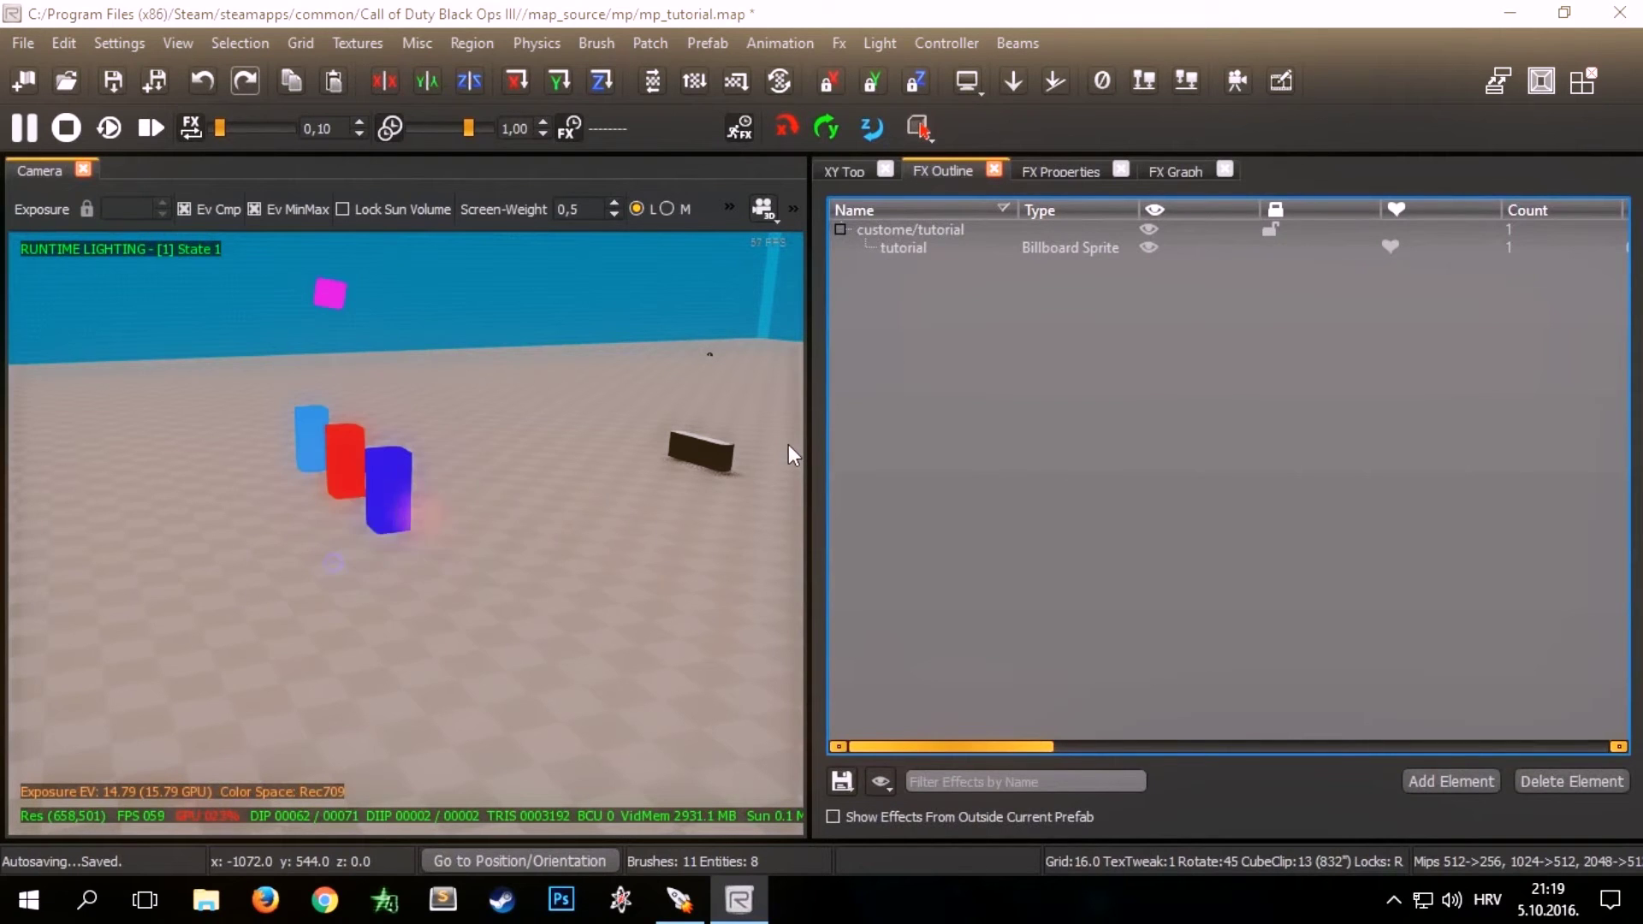
Step: Add a second element to the custome/tutorial effect
{"action": "right_click_drag", "start_coordinate": [787, 444], "coordinate": [1026, 445]}
{"action": "right_click_drag", "start_coordinate": [727, 531], "coordinate": [506, 546]}
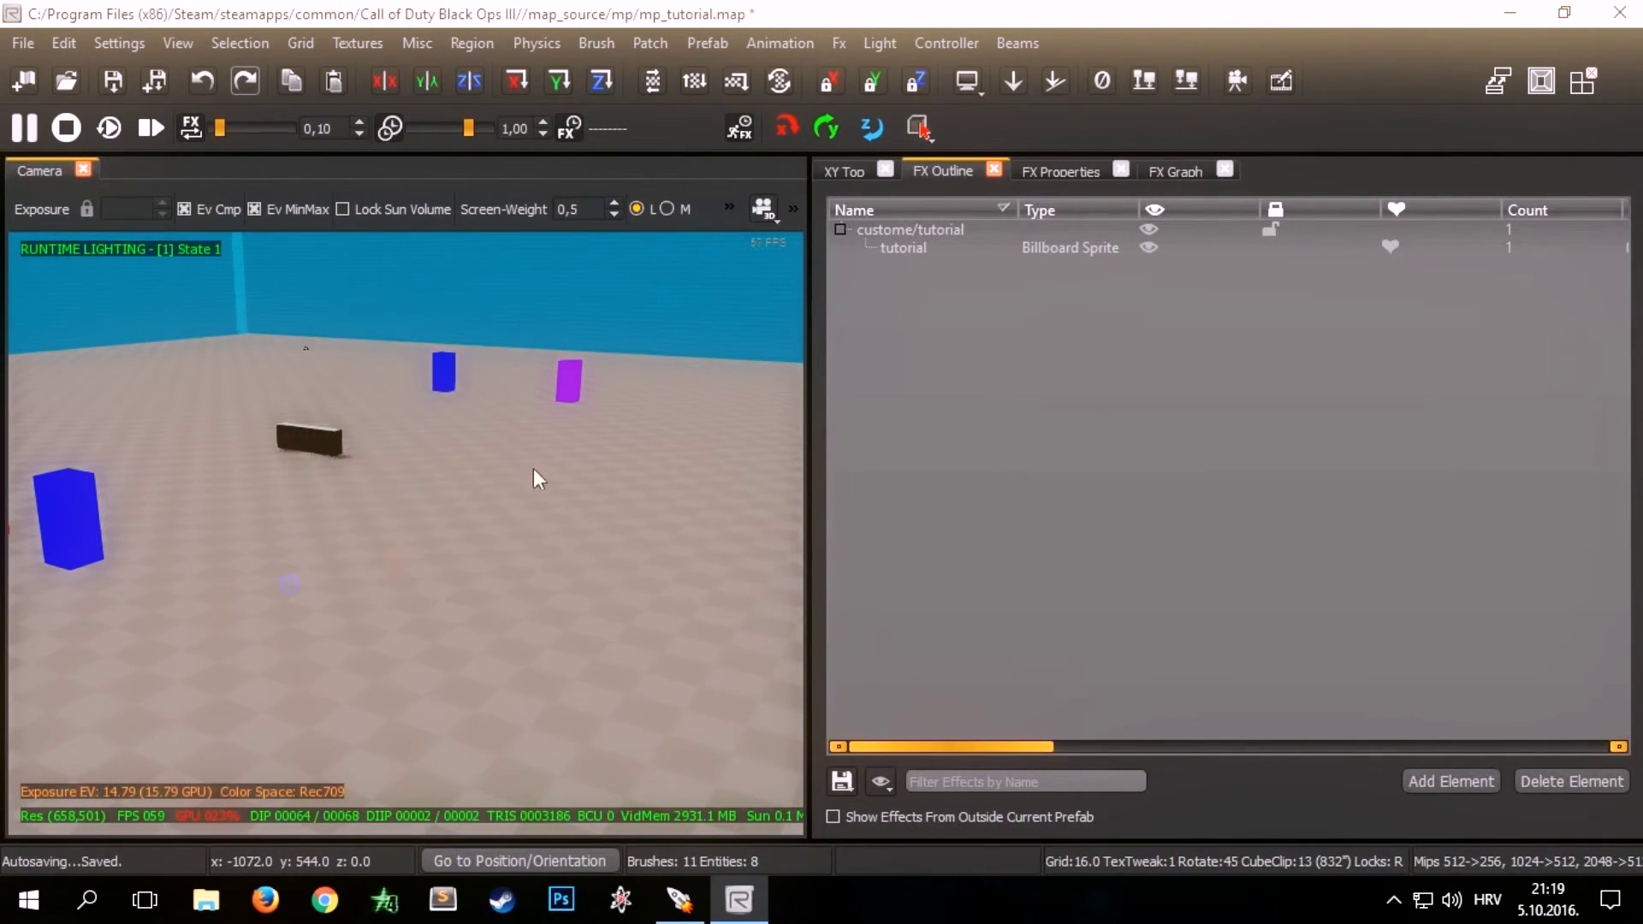
{"action": "left_click", "coordinate": [976, 236]}
{"action": "right_click", "coordinate": [975, 236]}
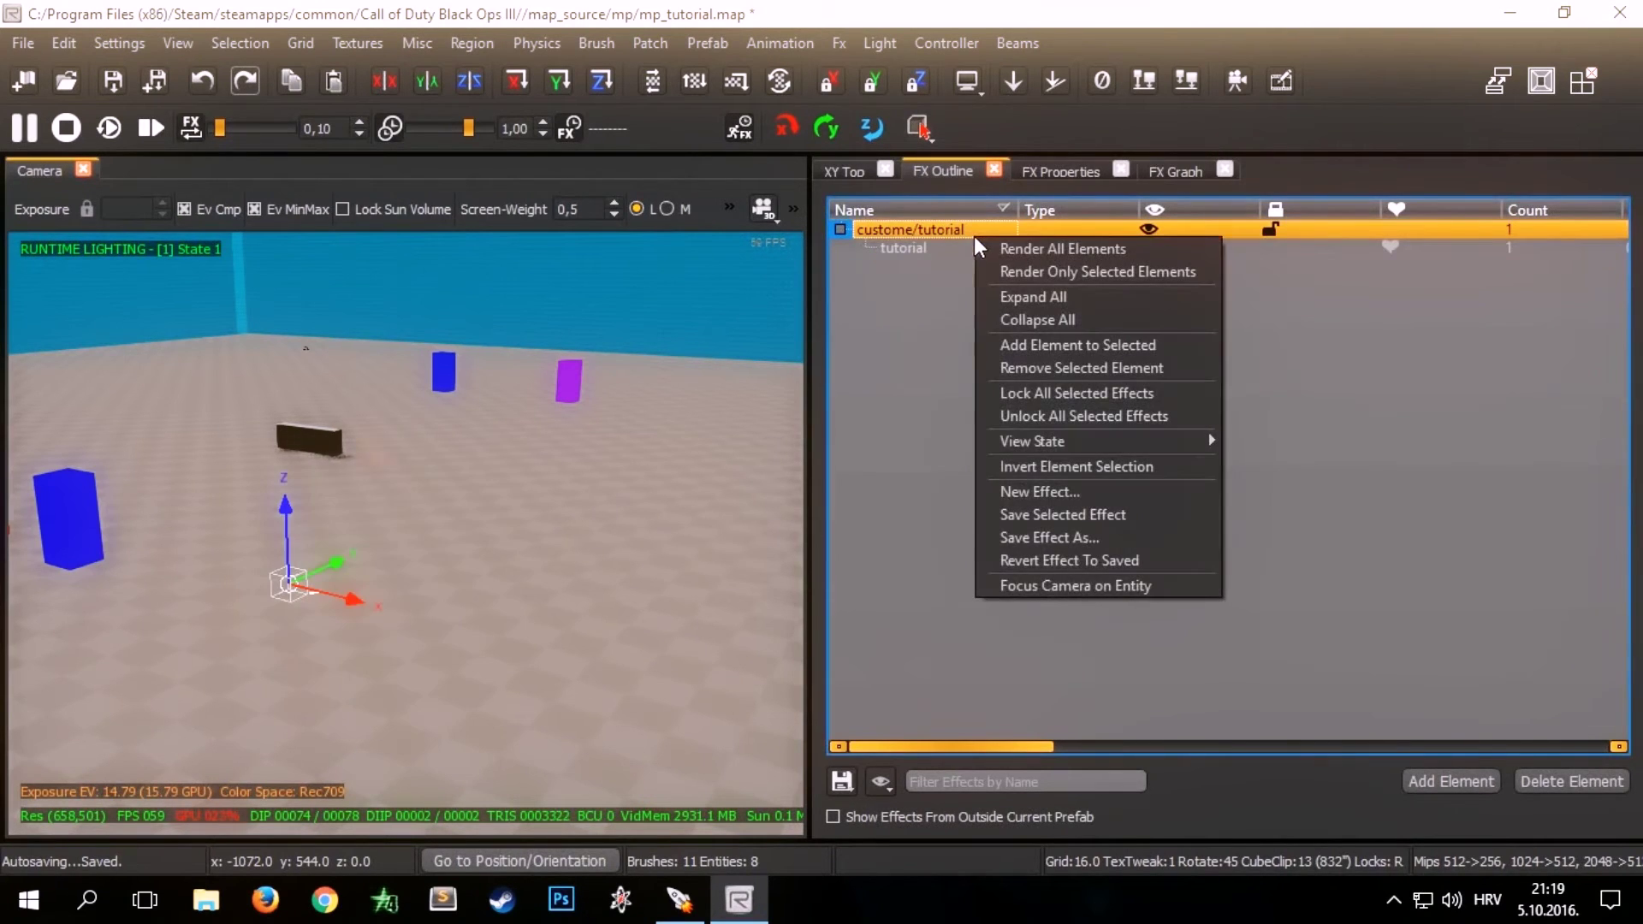
{"action": "left_click", "coordinate": [1005, 345]}
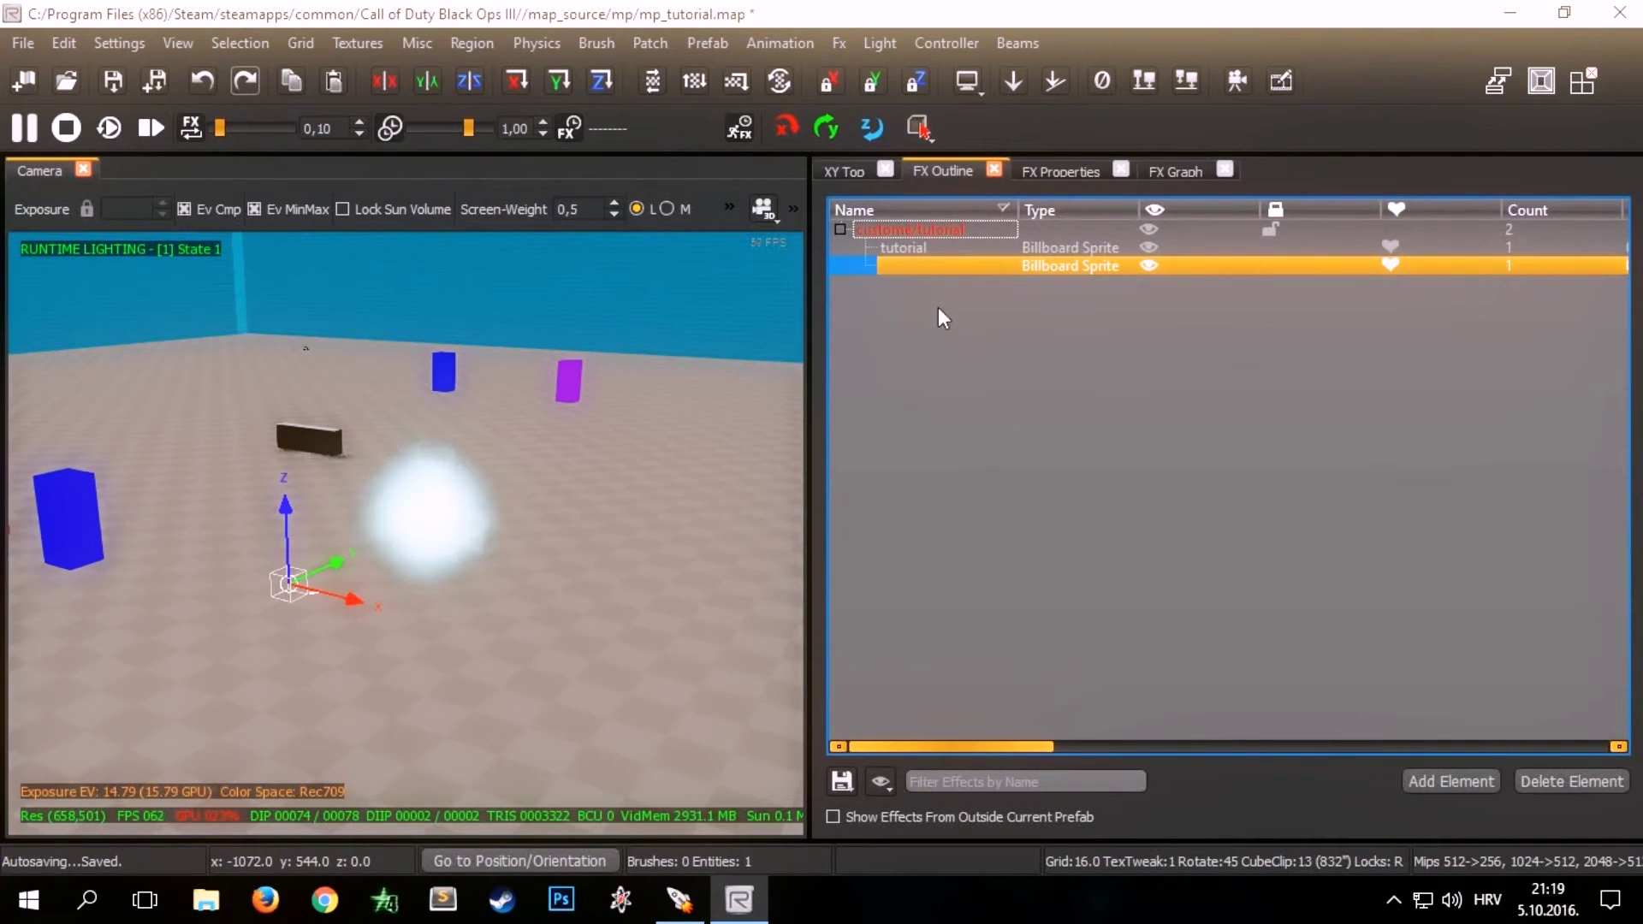
Step: Delete the unnamed second element from the custome/tutorial effect
{"action": "left_click", "coordinate": [953, 230]}
{"action": "right_click", "coordinate": [953, 229]}
{"action": "left_click", "coordinate": [1025, 337]}
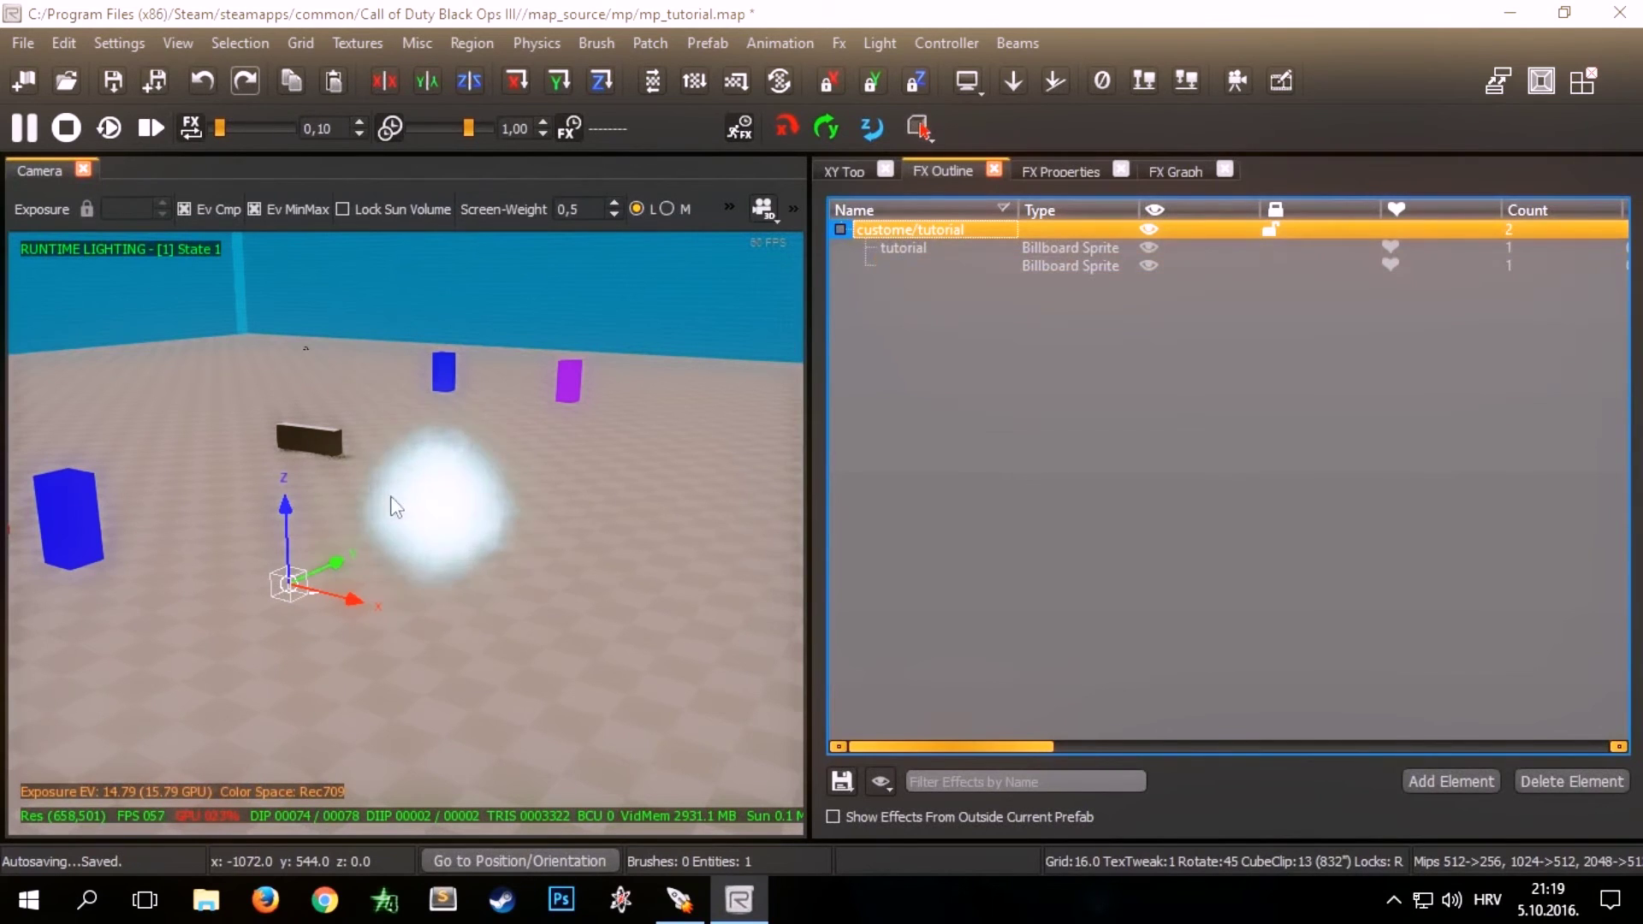
{"action": "left_click", "coordinate": [959, 267]}
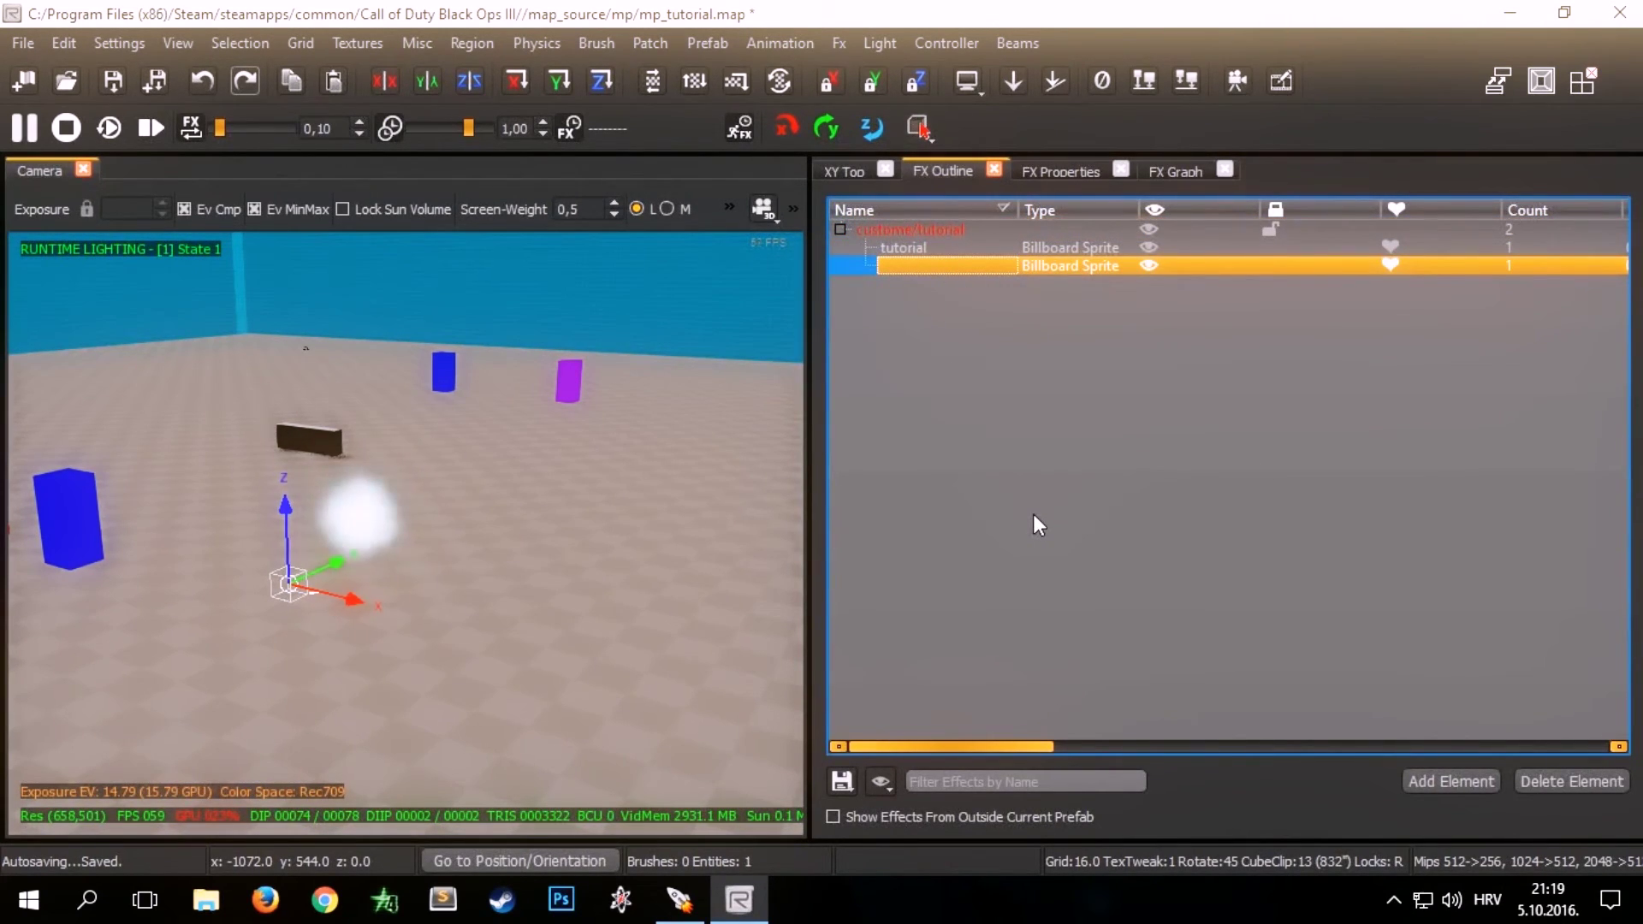
{"action": "key", "text": "Delete"}
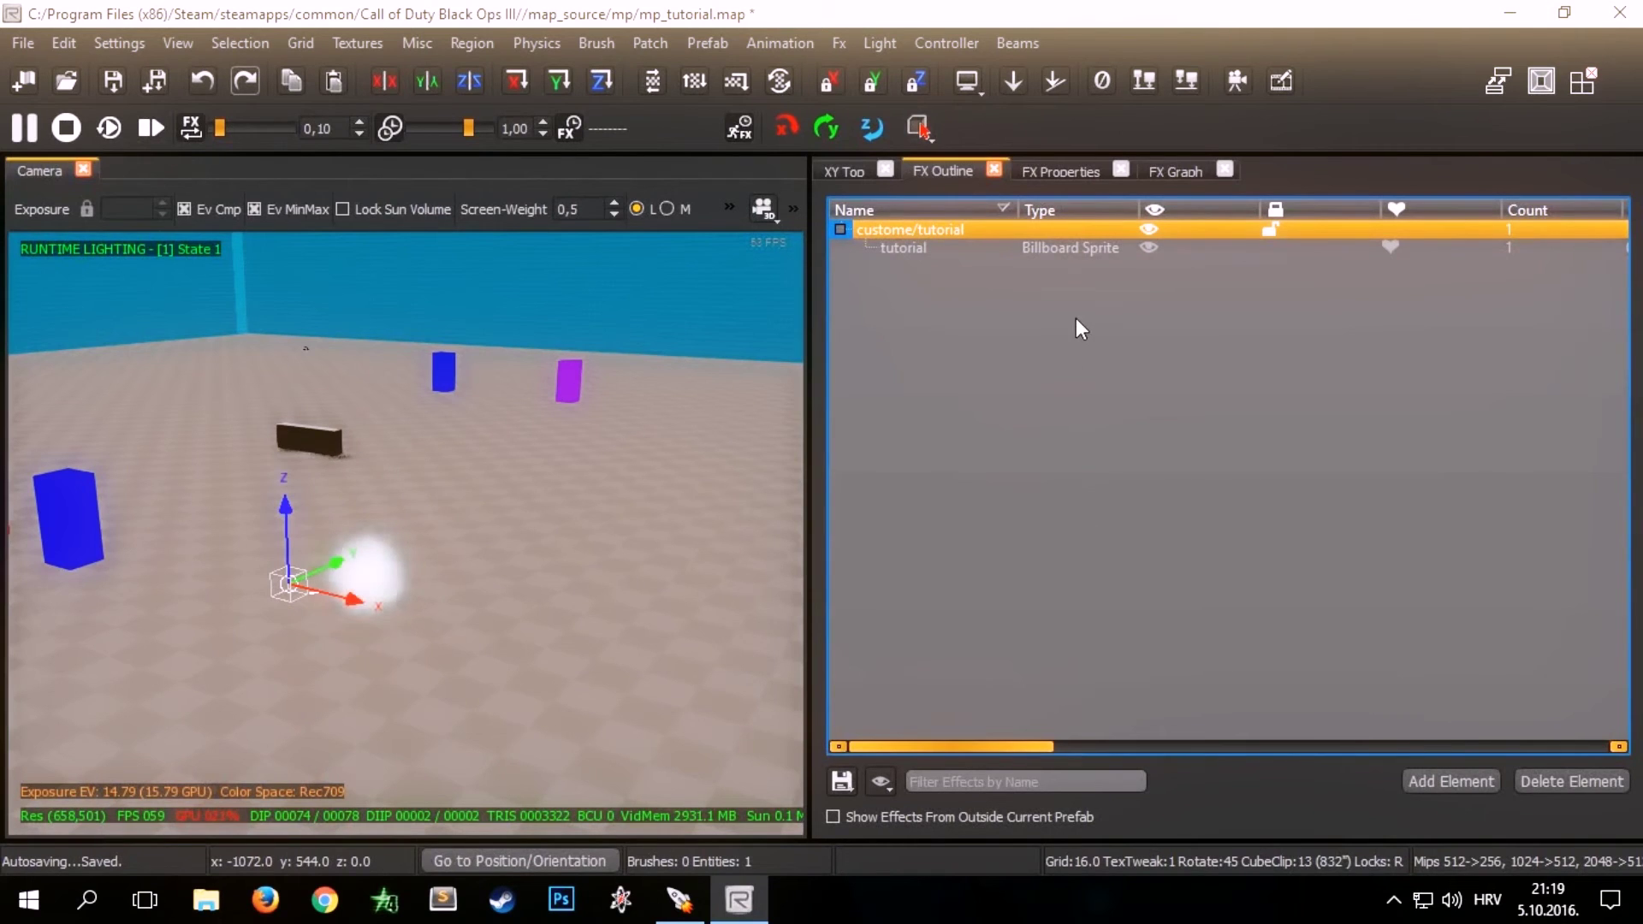
Step: Open the FX Browser and expand the electric effects category
{"action": "right_click", "coordinate": [1358, 71]}
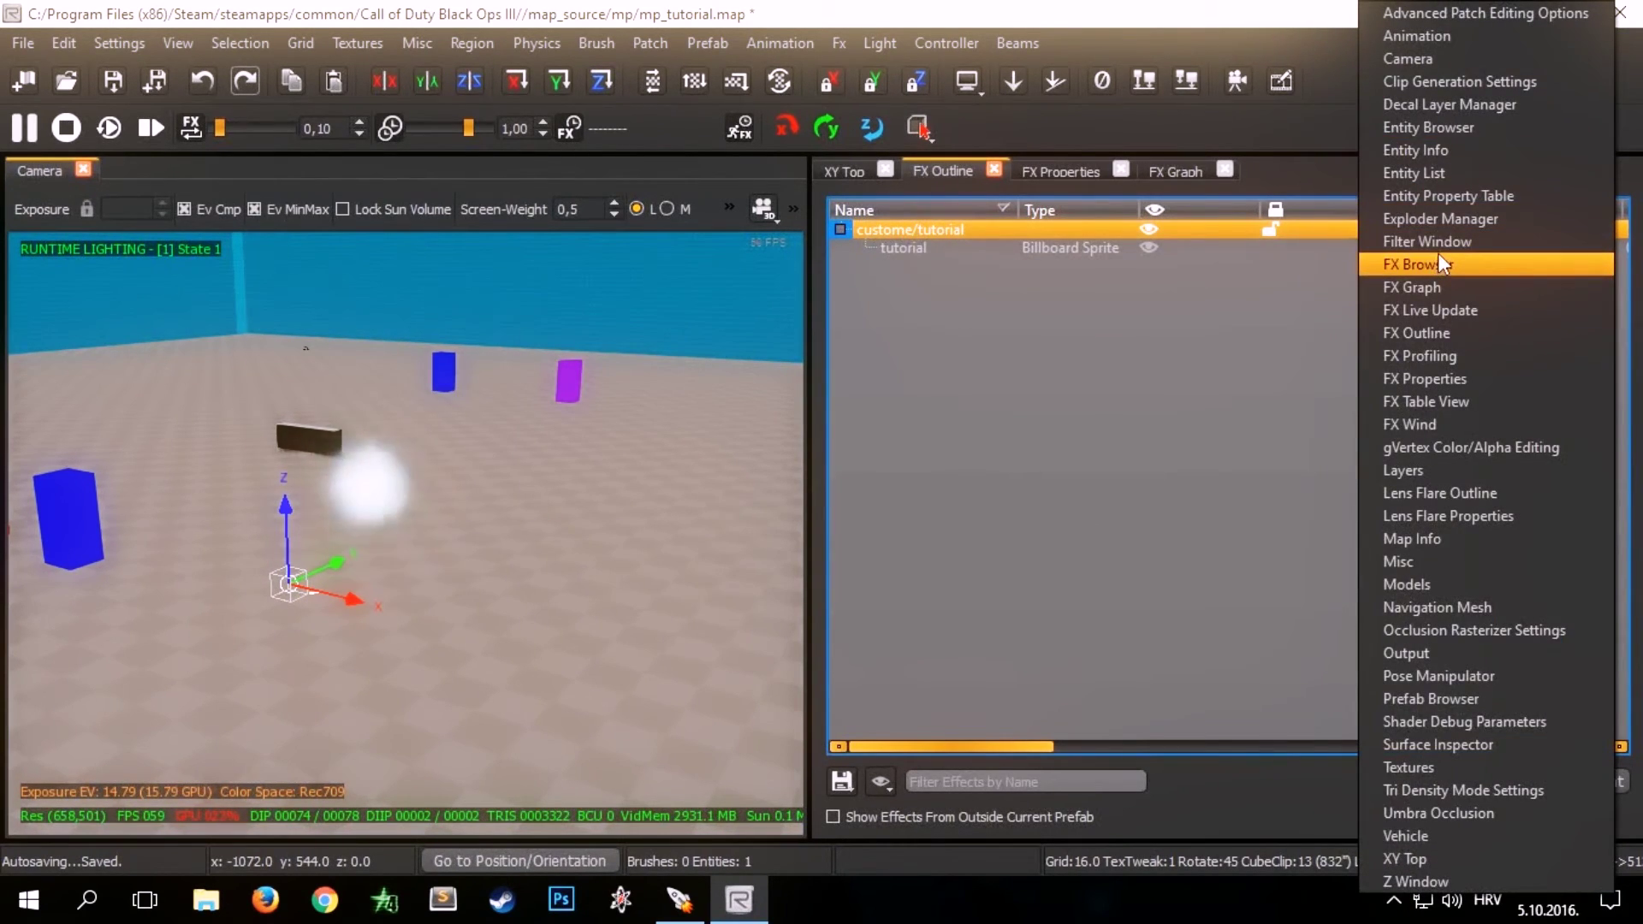
{"action": "left_click", "coordinate": [1471, 260]}
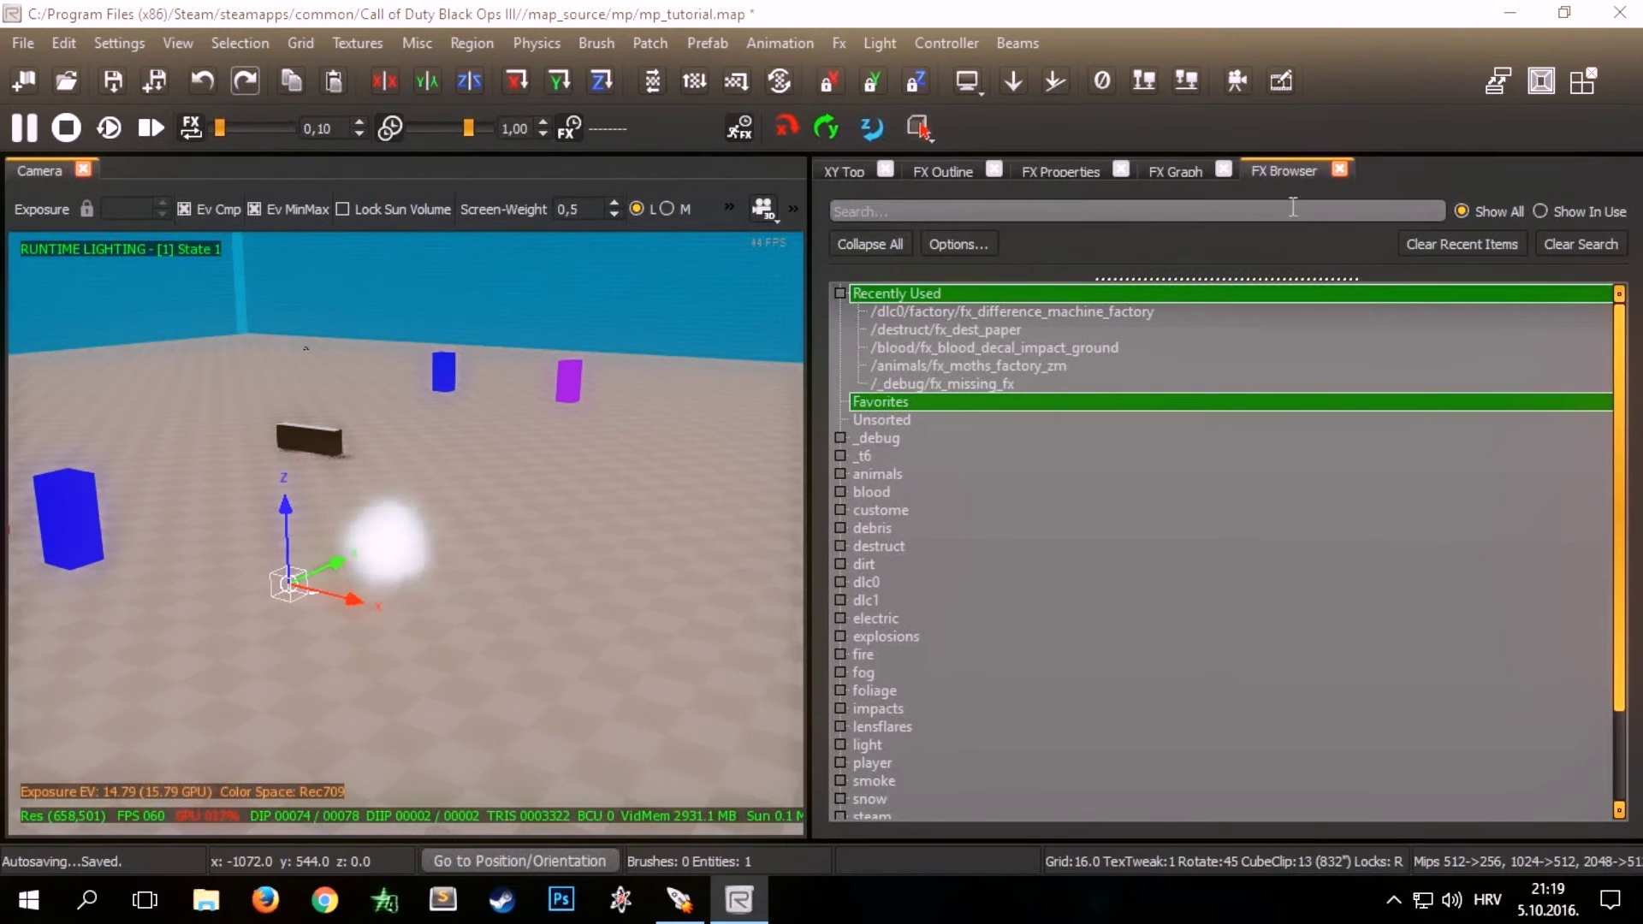
{"action": "scroll", "coordinate": [889, 541], "scroll_direction": "down", "scroll_amount": 2}
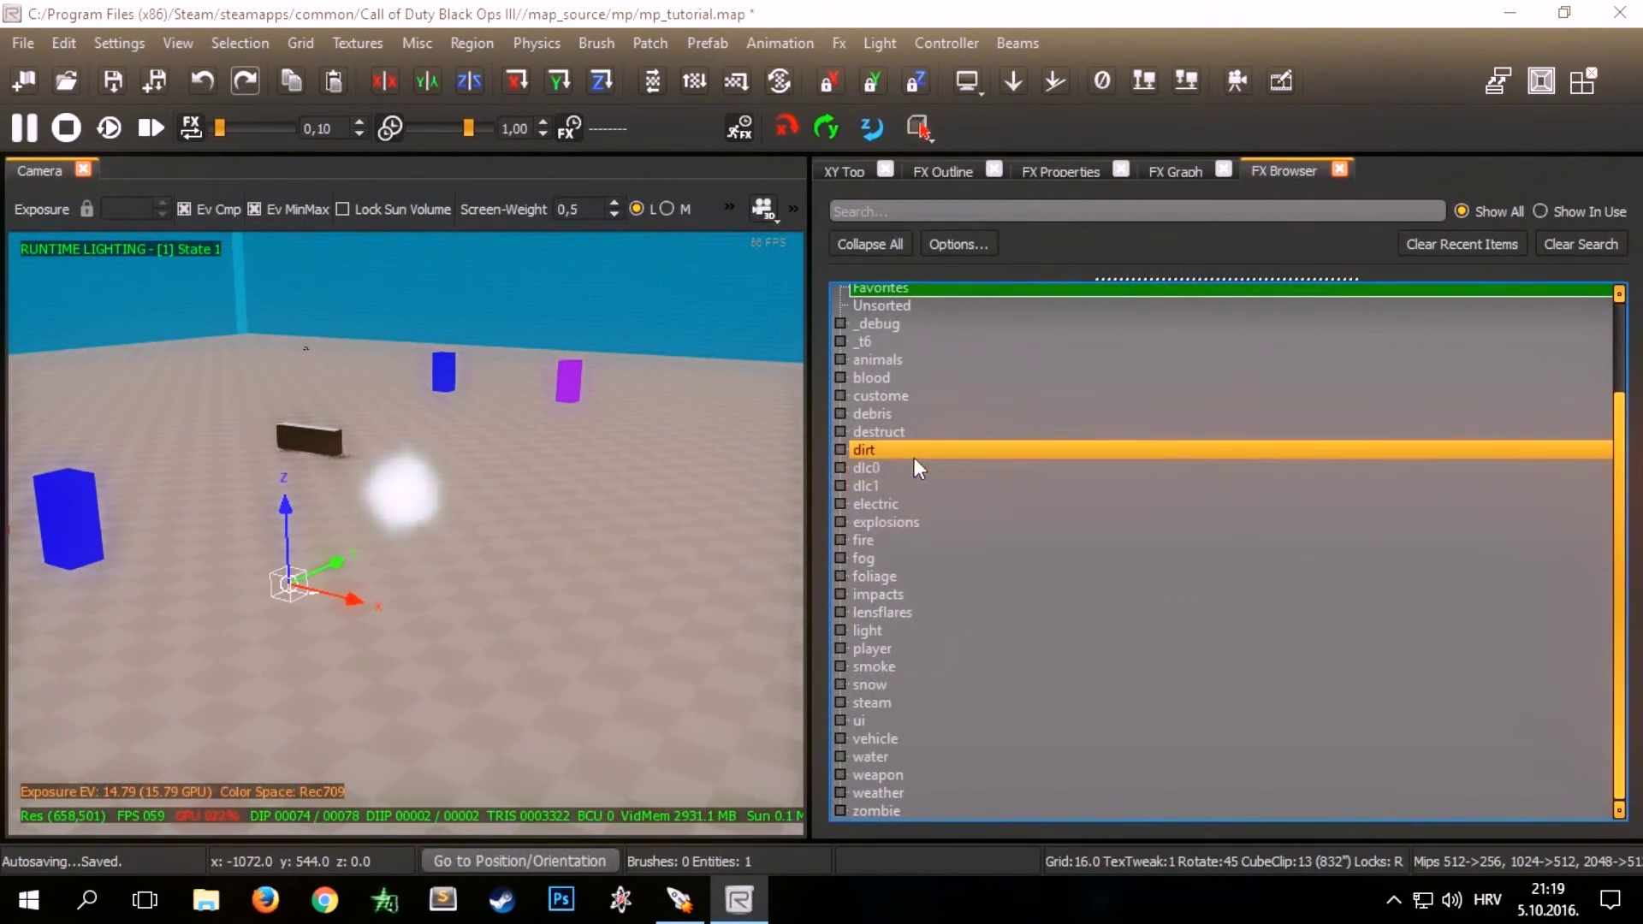
{"action": "left_click", "coordinate": [849, 505]}
Step: Place the fx_elec_gp_wire_sparking_xsml_thick_anim_v2.efx effect in the map from the electric category
{"action": "scroll", "coordinate": [915, 542], "scroll_direction": "down", "scroll_amount": 2}
{"action": "left_click_drag", "start_coordinate": [957, 592], "coordinate": [536, 557]}
{"action": "left_click_drag", "start_coordinate": [922, 568], "coordinate": [589, 495]}
{"action": "left_click_drag", "start_coordinate": [953, 560], "coordinate": [614, 525]}
{"action": "right_click_drag", "start_coordinate": [614, 525], "coordinate": [520, 458]}
Step: Raise the placed electric effect along the Z axis to a height of 170, and pause the effects playback
{"action": "left_click_drag", "start_coordinate": [516, 366], "coordinate": [531, 260]}
{"action": "mouse_move", "coordinate": [552, 388]}
{"action": "right_mouse_down"}
{"action": "mouse_move", "coordinate": [581, 390]}
{"action": "mouse_move", "coordinate": [553, 388]}
{"action": "right_mouse_up"}
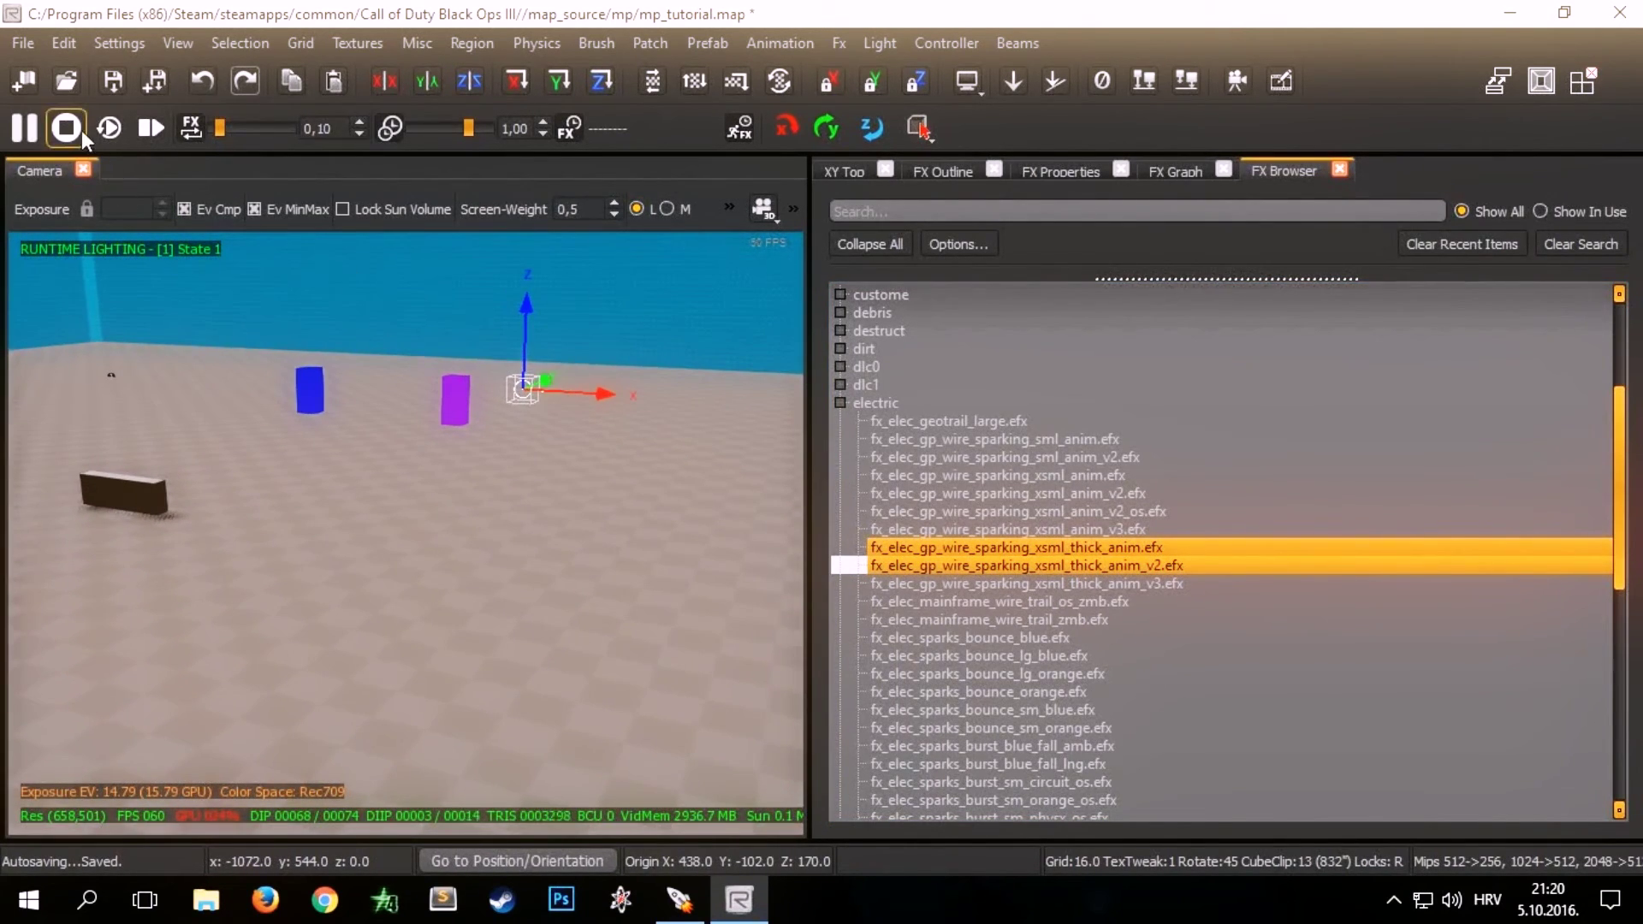
{"action": "left_click", "coordinate": [33, 127]}
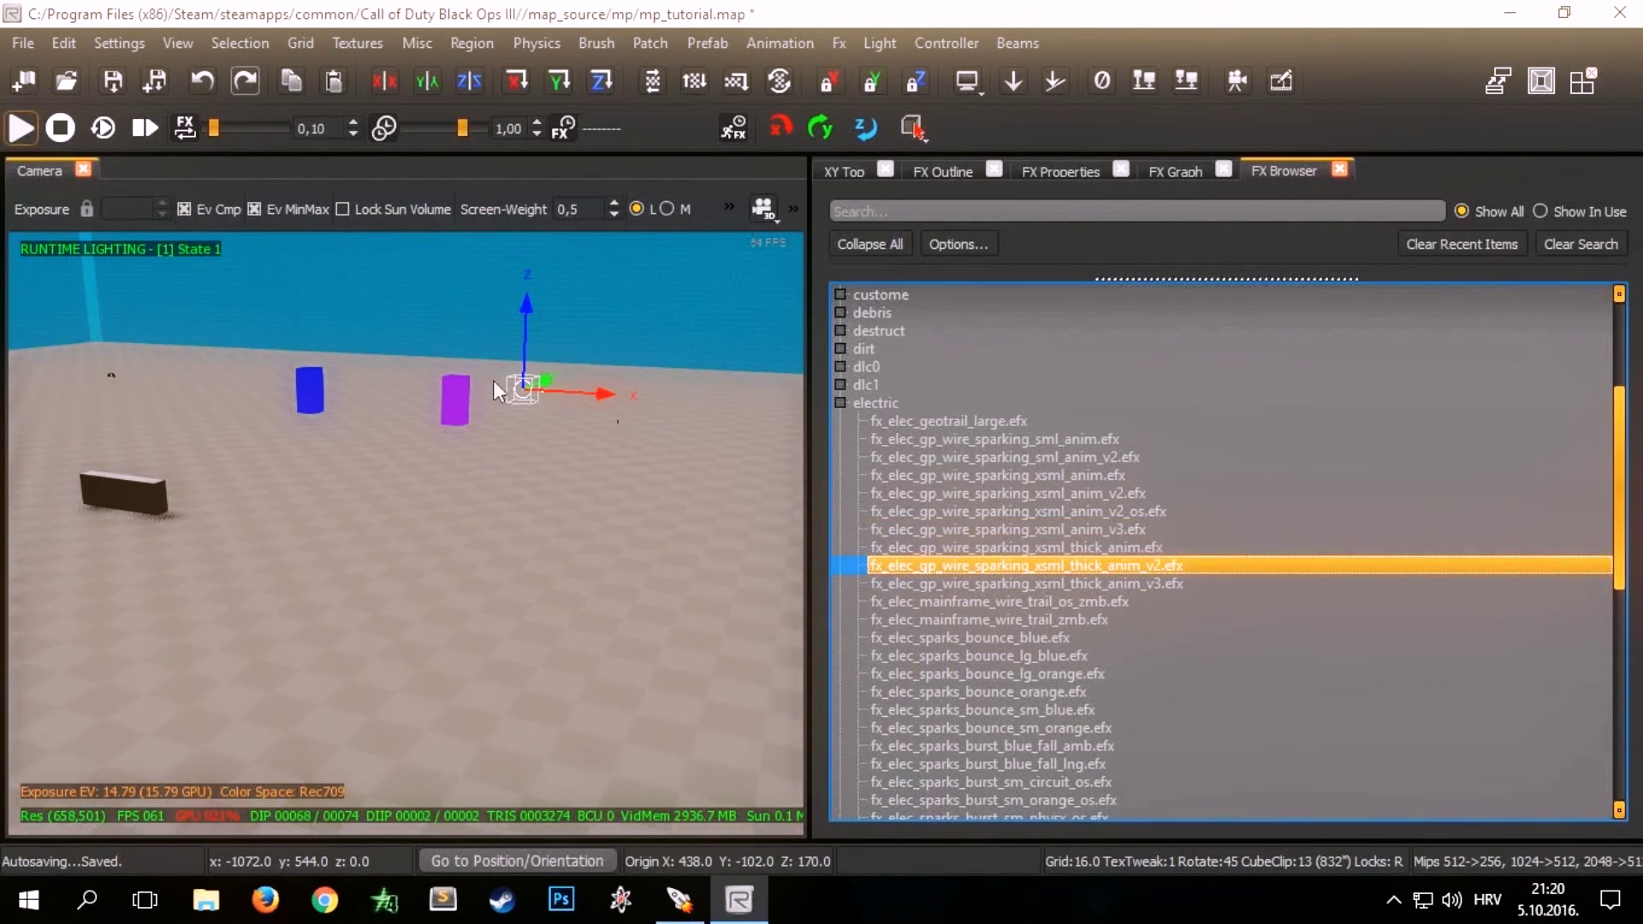
Step: Resume effects playback and replace the placed wire sparking effect with fx_elec_geotrail_large.efx in the map
{"action": "left_click", "coordinate": [21, 126]}
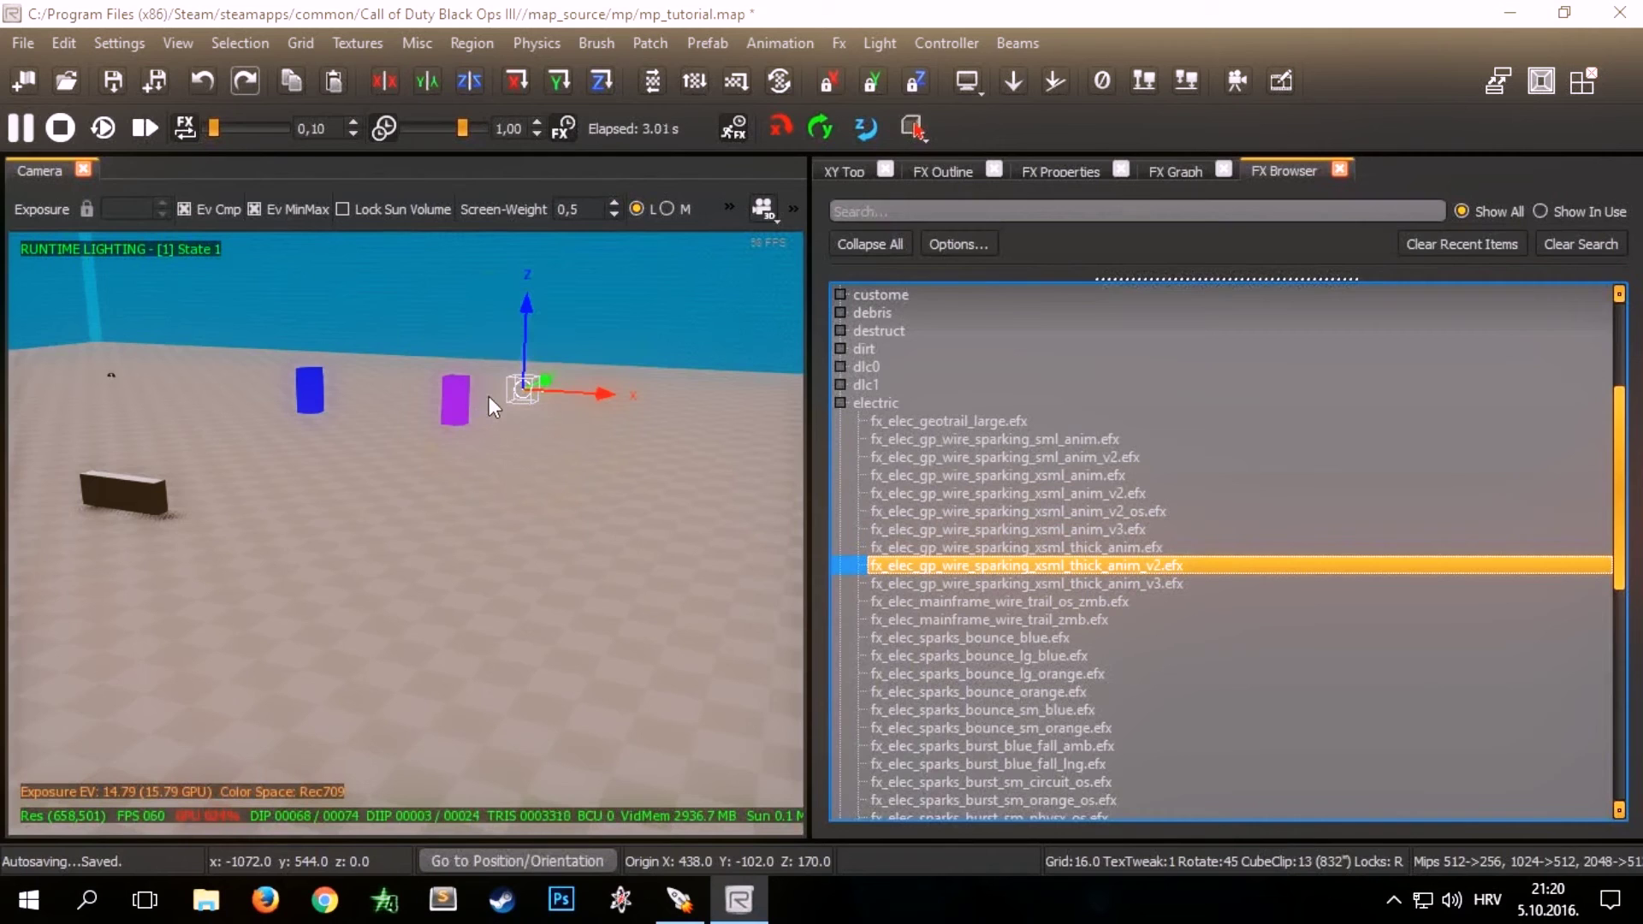
{"action": "key", "text": "BackSpace"}
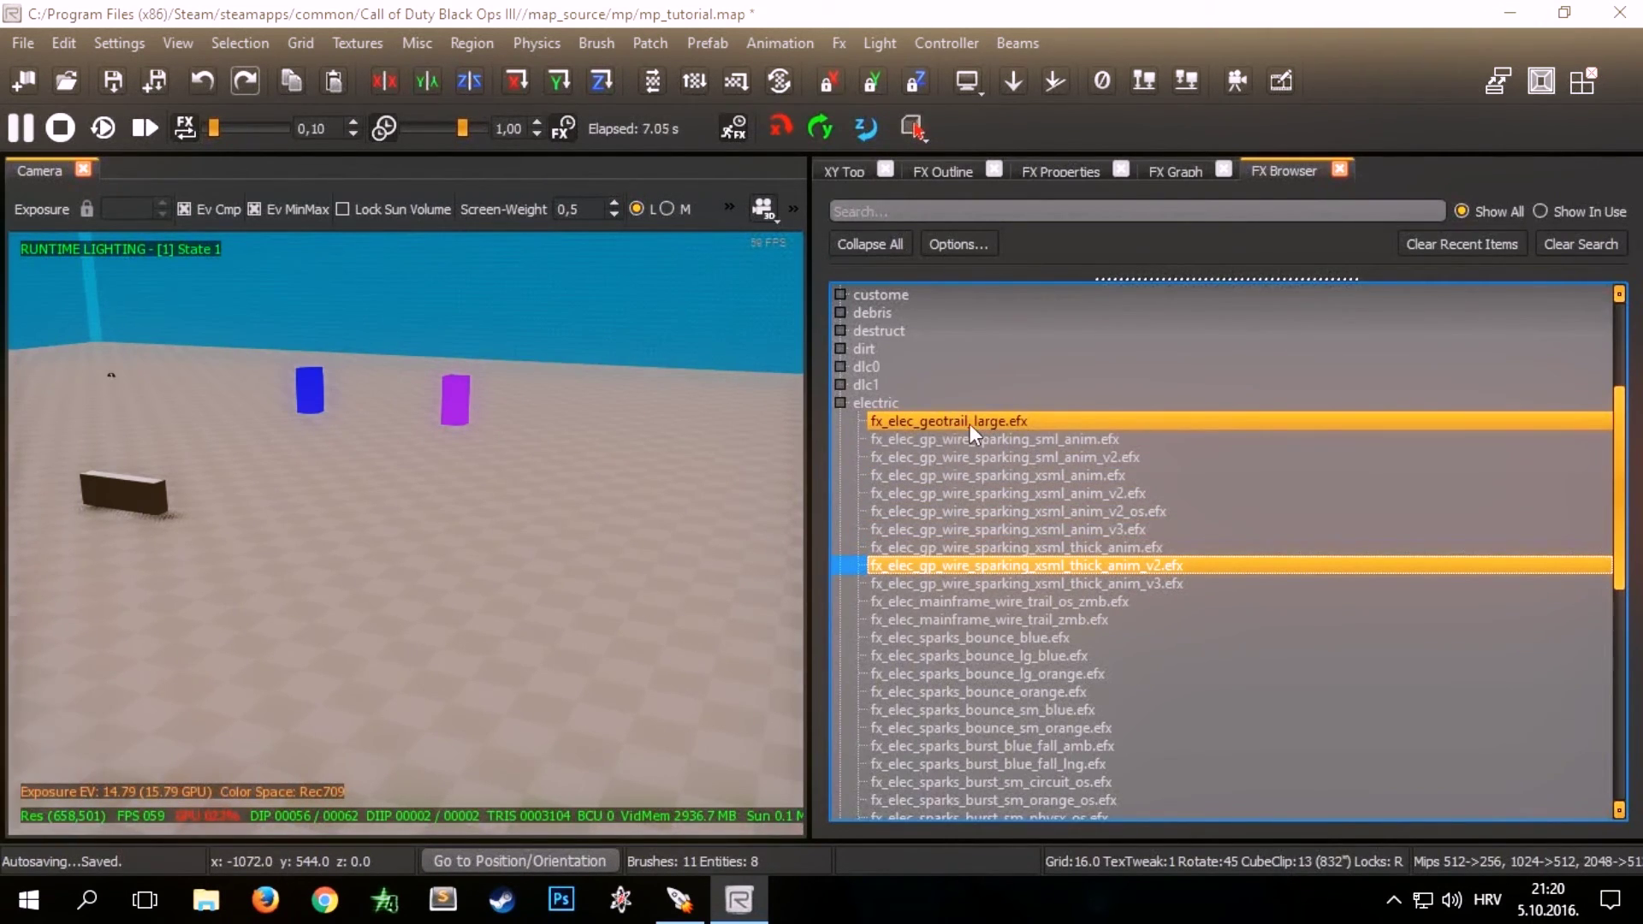
{"action": "left_click_drag", "start_coordinate": [970, 423], "coordinate": [496, 507]}
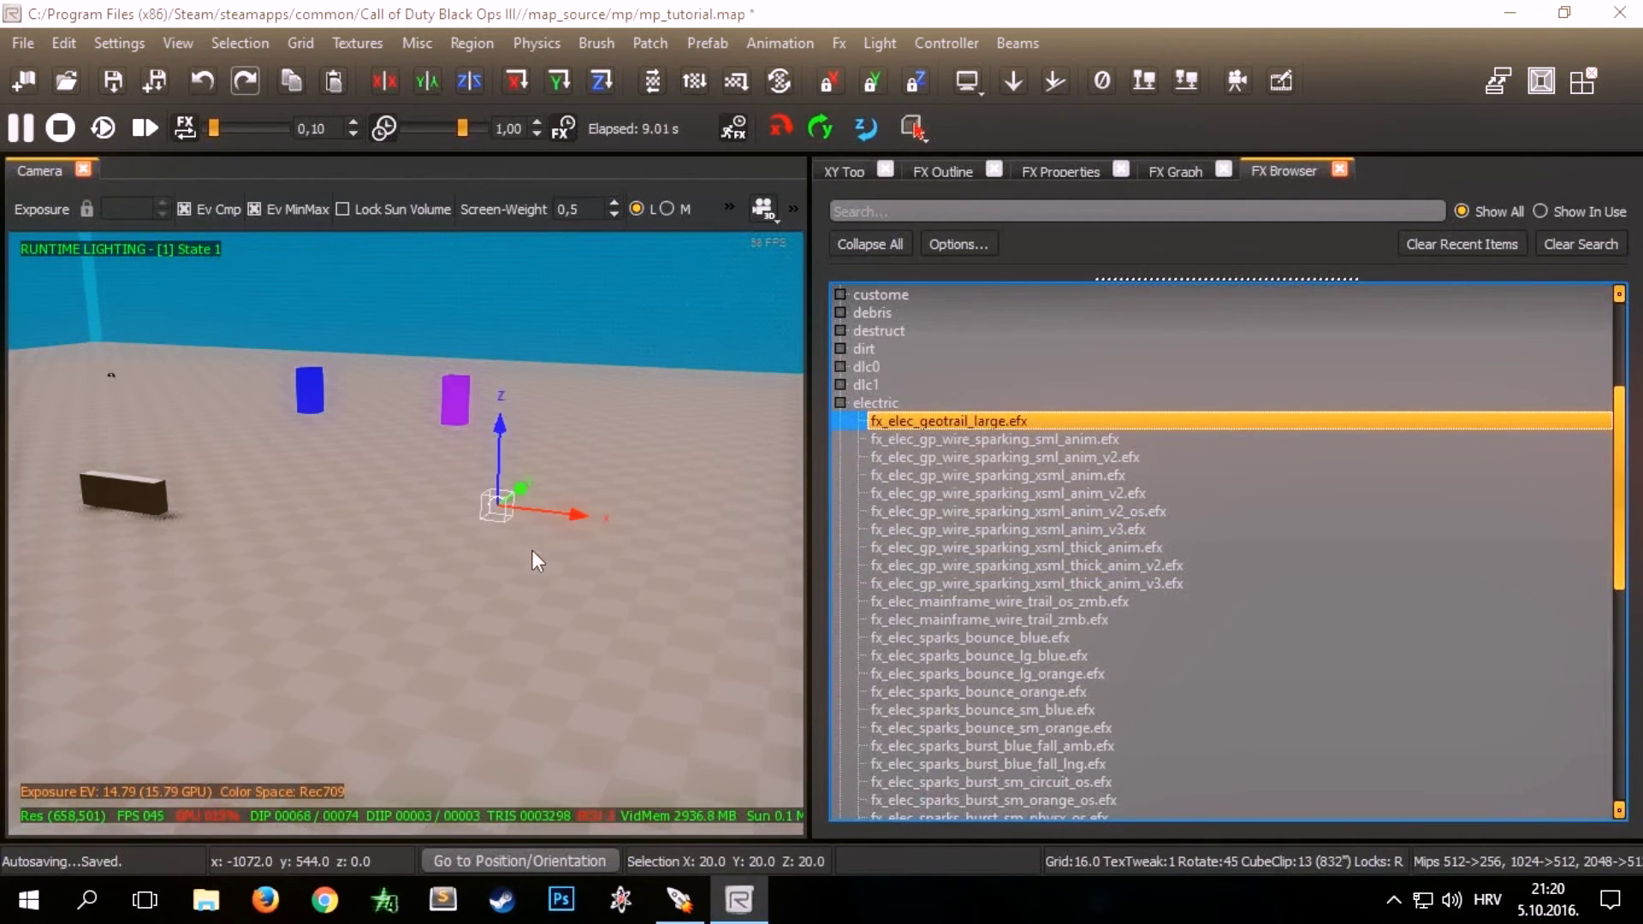
Step: Raise the placed geotrail effect along the Z axis to a height of 90
{"action": "right_click_drag", "start_coordinate": [552, 561], "coordinate": [624, 571]}
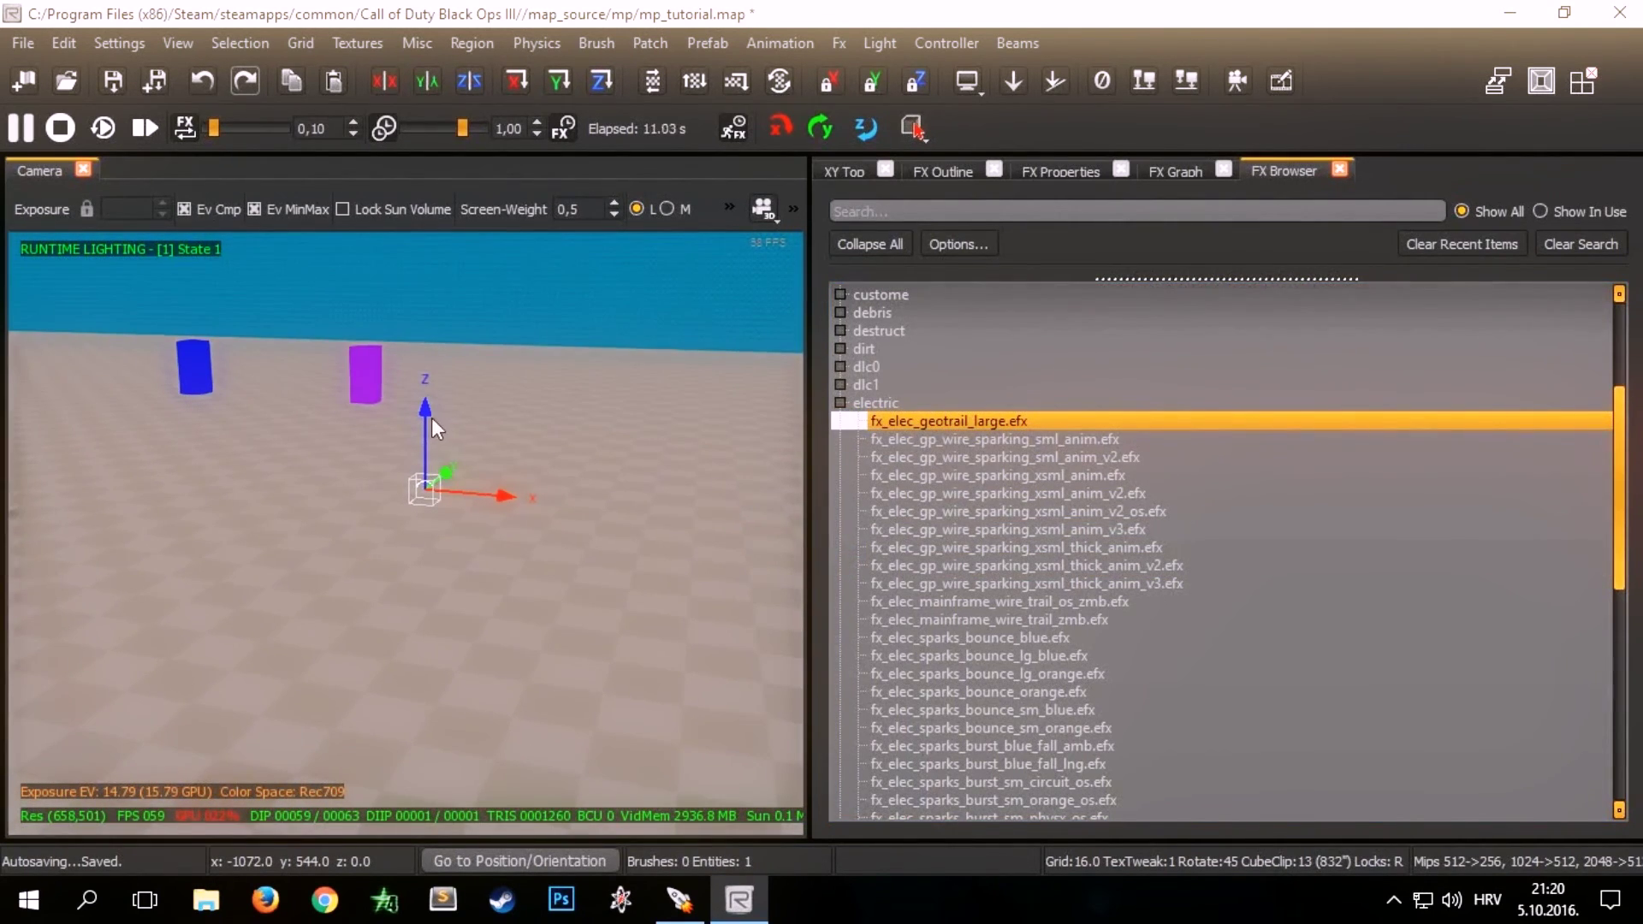
{"action": "mouse_move", "coordinate": [425, 400]}
{"action": "left_mouse_down"}
{"action": "mouse_move", "coordinate": [438, 301]}
{"action": "mouse_move", "coordinate": [438, 411]}
{"action": "mouse_move", "coordinate": [516, 337]}
{"action": "mouse_move", "coordinate": [571, 459]}
{"action": "mouse_move", "coordinate": [439, 325]}
{"action": "mouse_move", "coordinate": [601, 401]}
{"action": "mouse_move", "coordinate": [416, 317]}
{"action": "mouse_move", "coordinate": [700, 356]}
{"action": "mouse_move", "coordinate": [474, 373]}
{"action": "mouse_move", "coordinate": [363, 305]}
{"action": "mouse_move", "coordinate": [644, 368]}
{"action": "mouse_move", "coordinate": [464, 407]}
{"action": "mouse_move", "coordinate": [469, 310]}
{"action": "mouse_move", "coordinate": [616, 313]}
{"action": "mouse_move", "coordinate": [356, 315]}
{"action": "mouse_move", "coordinate": [655, 423]}
{"action": "mouse_move", "coordinate": [443, 407]}
{"action": "left_mouse_up"}
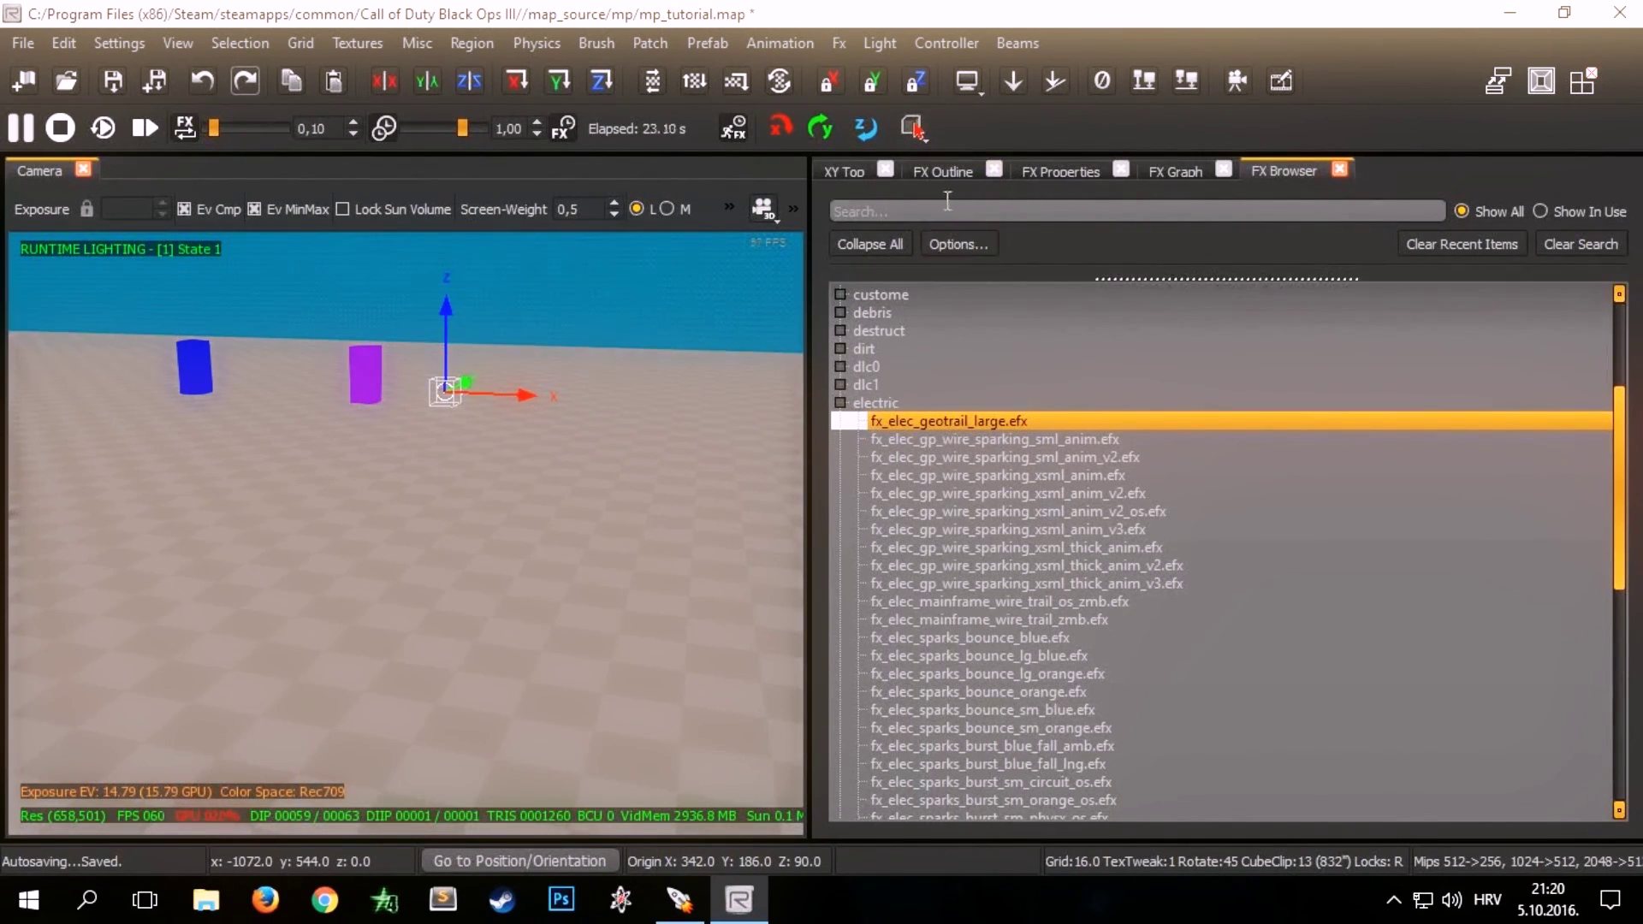
{"action": "right_click_drag", "start_coordinate": [503, 417], "coordinate": [527, 462]}
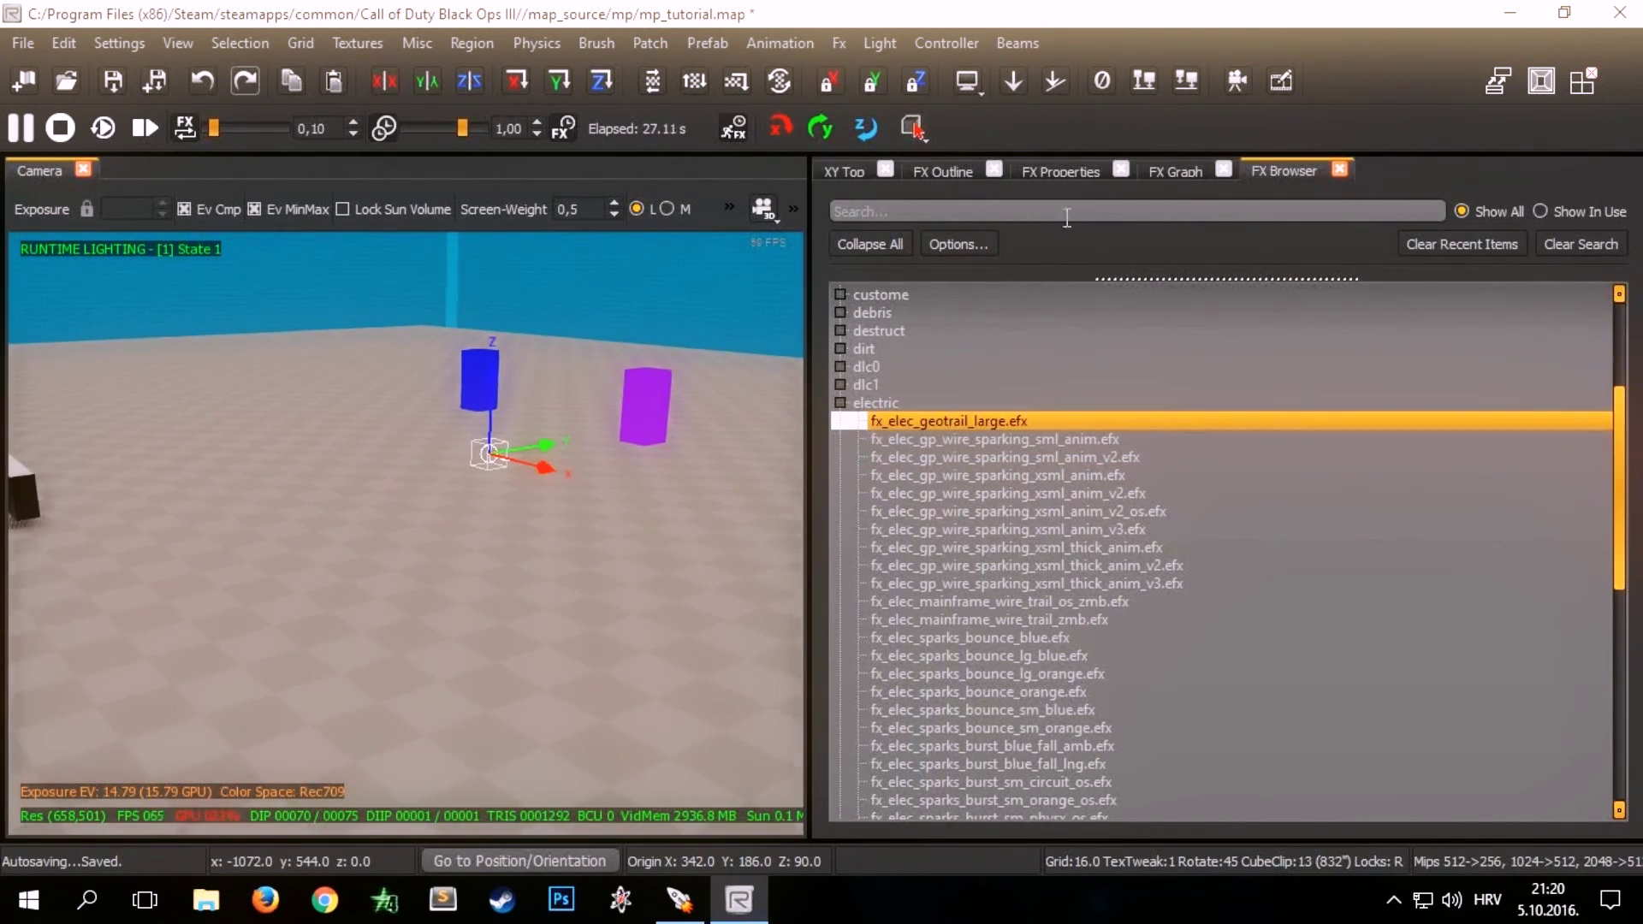
Step: Select the geotrail effect's lightning_trail element in the FX Outline and examine its generation properties and graphs
{"action": "left_click", "coordinate": [945, 176]}
{"action": "left_click", "coordinate": [1000, 250]}
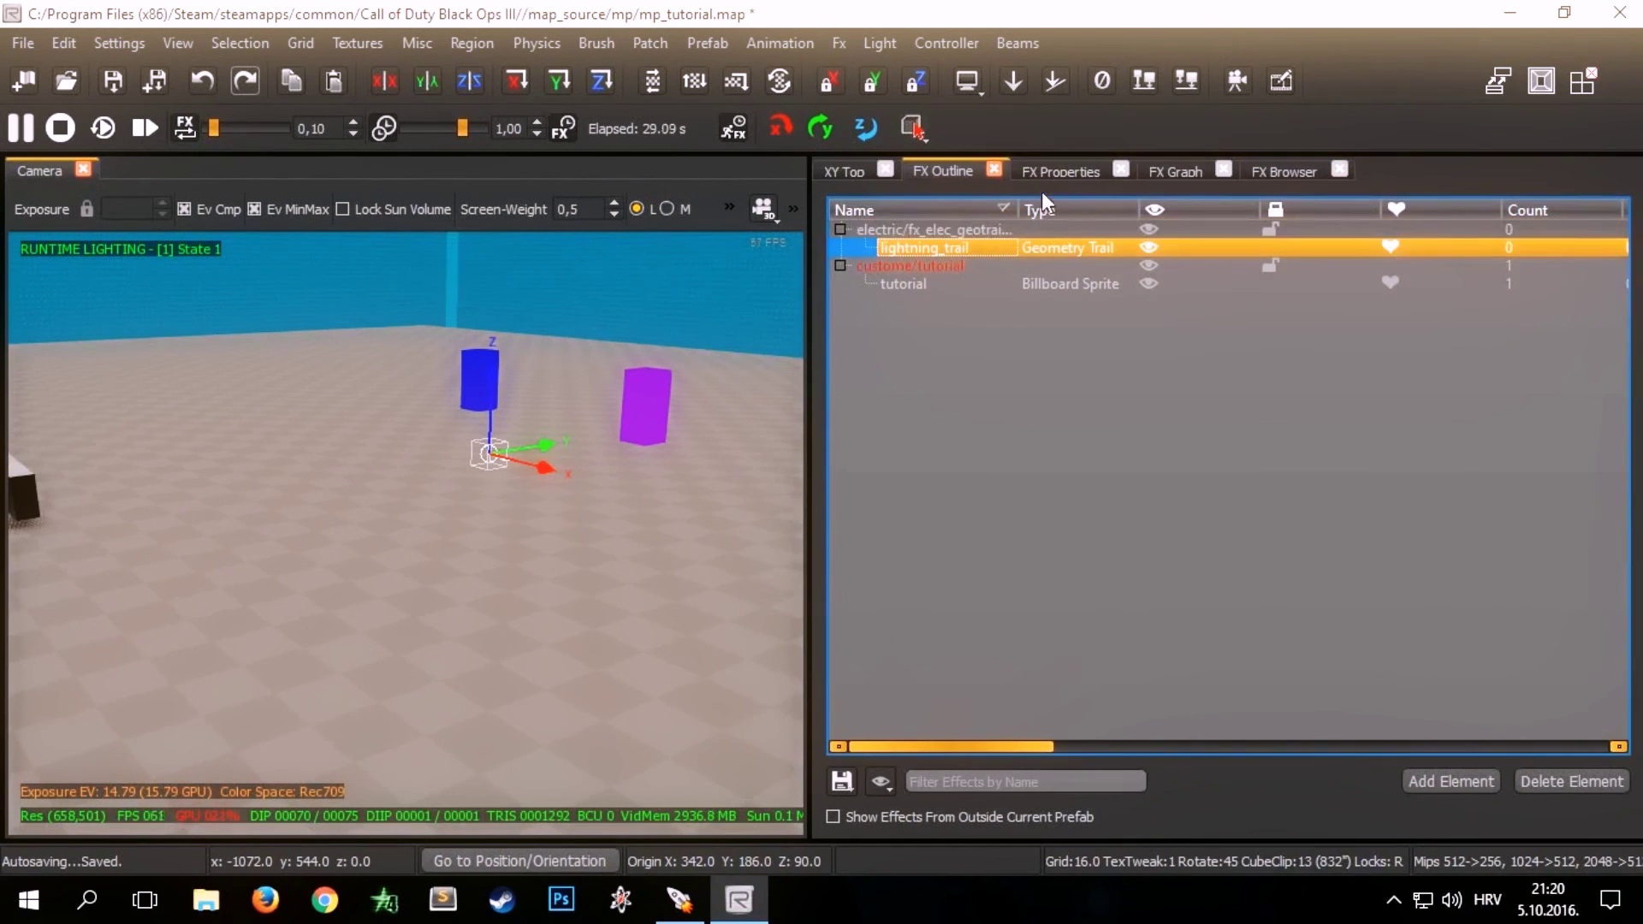
{"action": "left_click", "coordinate": [1040, 171]}
{"action": "scroll", "coordinate": [996, 351], "scroll_direction": "down", "scroll_amount": 5}
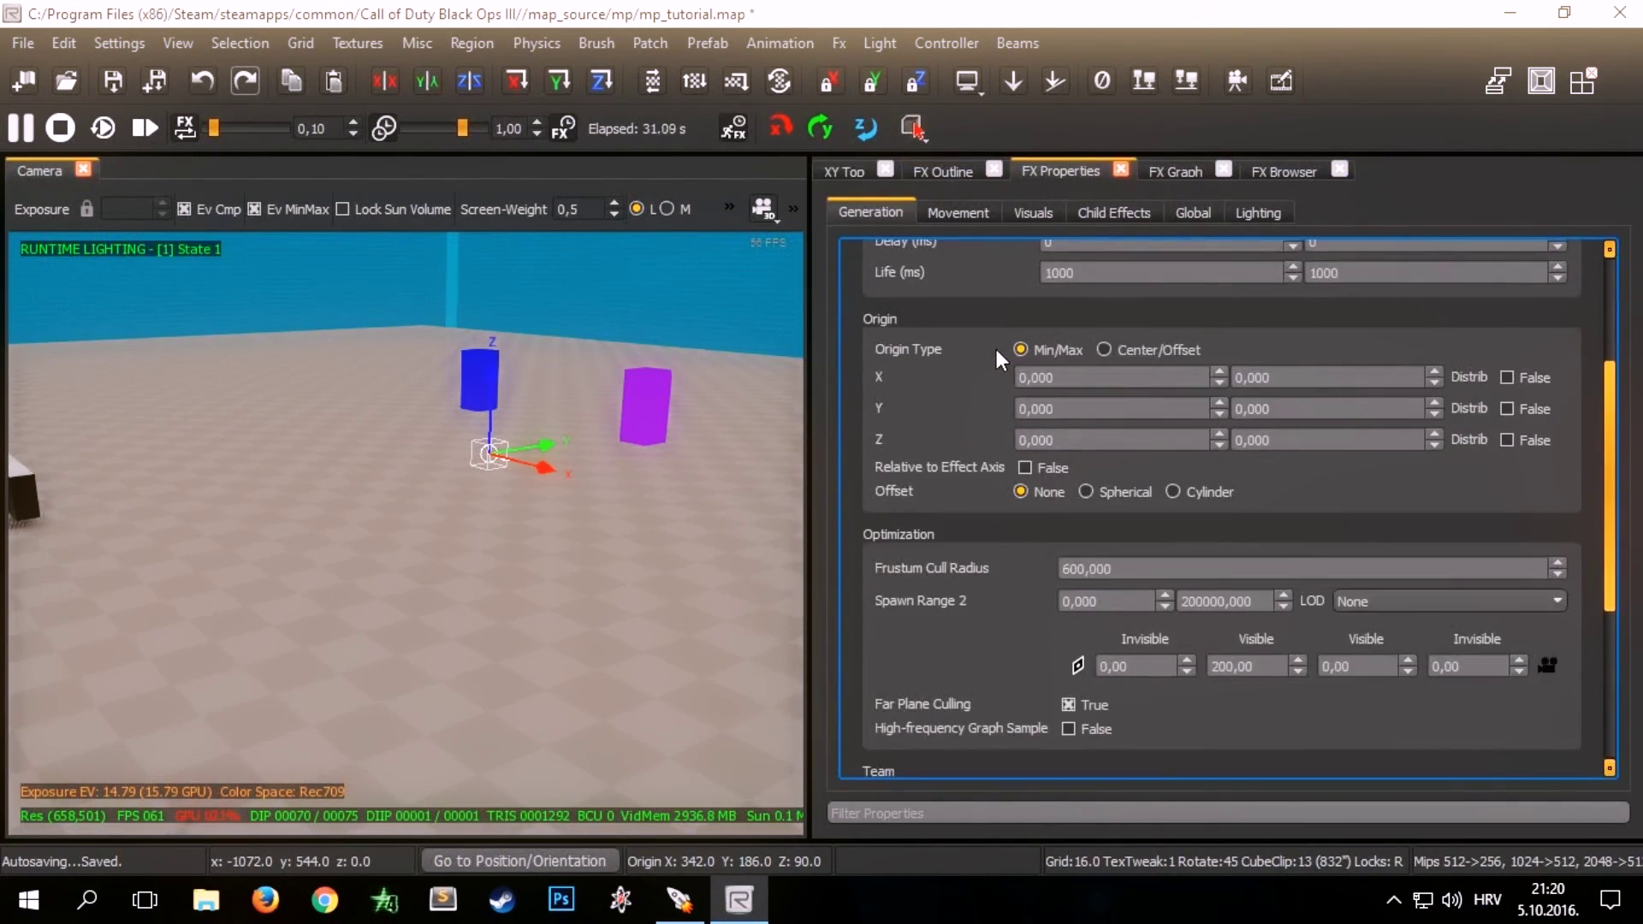
{"action": "scroll", "coordinate": [995, 346], "scroll_direction": "down", "scroll_amount": 1}
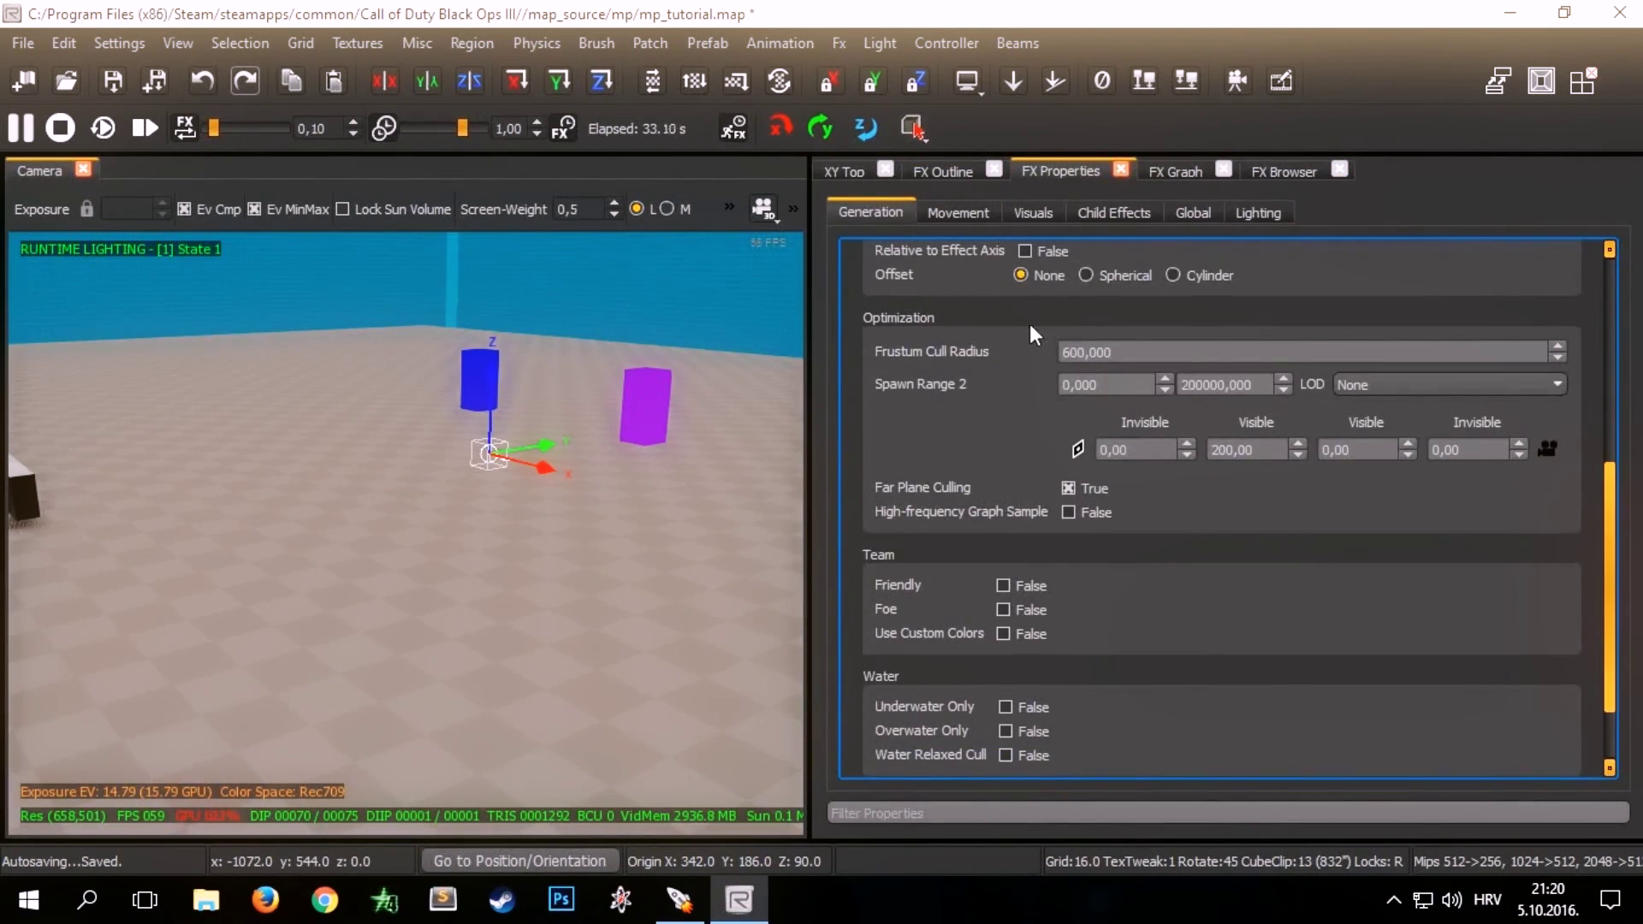
{"action": "scroll", "coordinate": [1010, 477], "scroll_direction": "down", "scroll_amount": 1}
{"action": "scroll", "coordinate": [1096, 468], "scroll_direction": "up", "scroll_amount": 6}
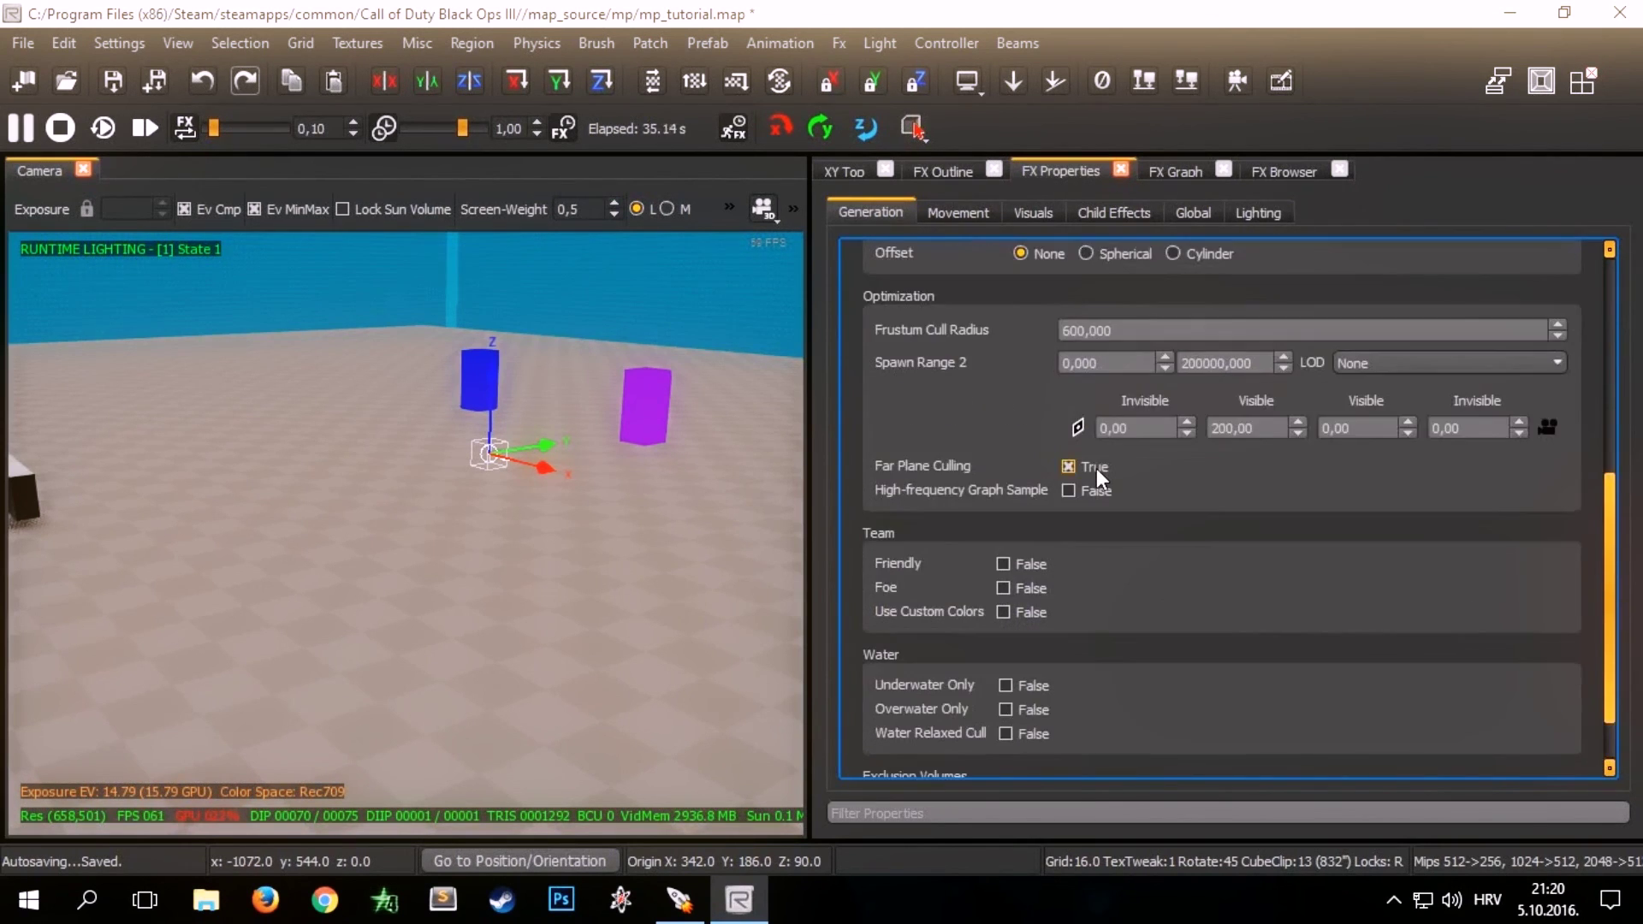
{"action": "scroll", "coordinate": [1096, 465], "scroll_direction": "up", "scroll_amount": 2}
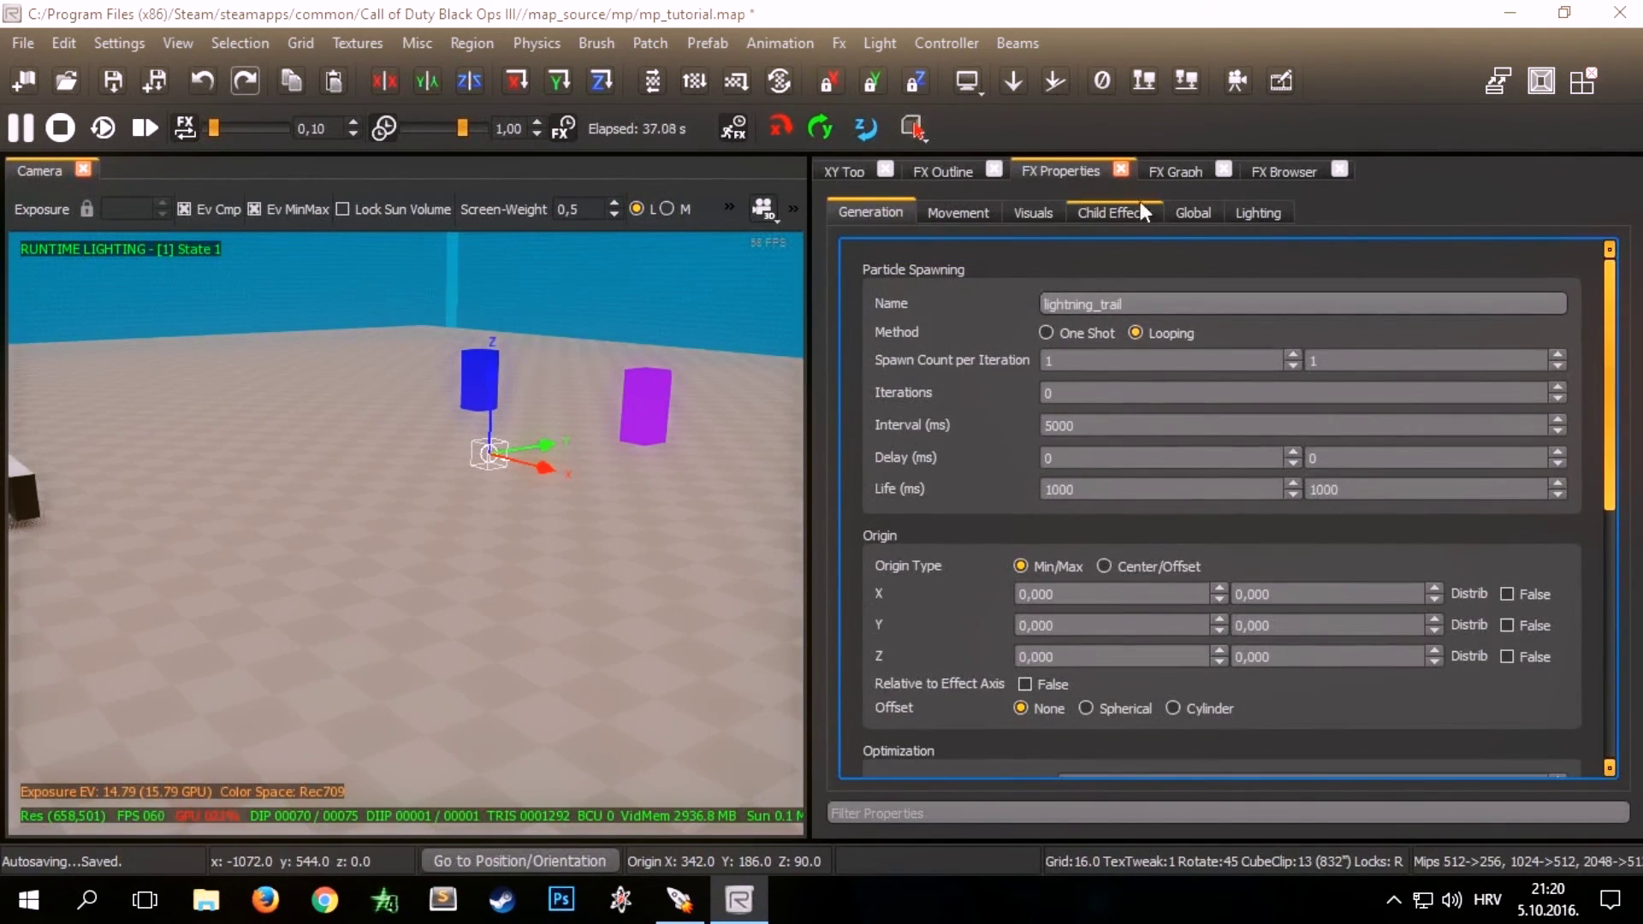
{"action": "left_click", "coordinate": [1173, 171]}
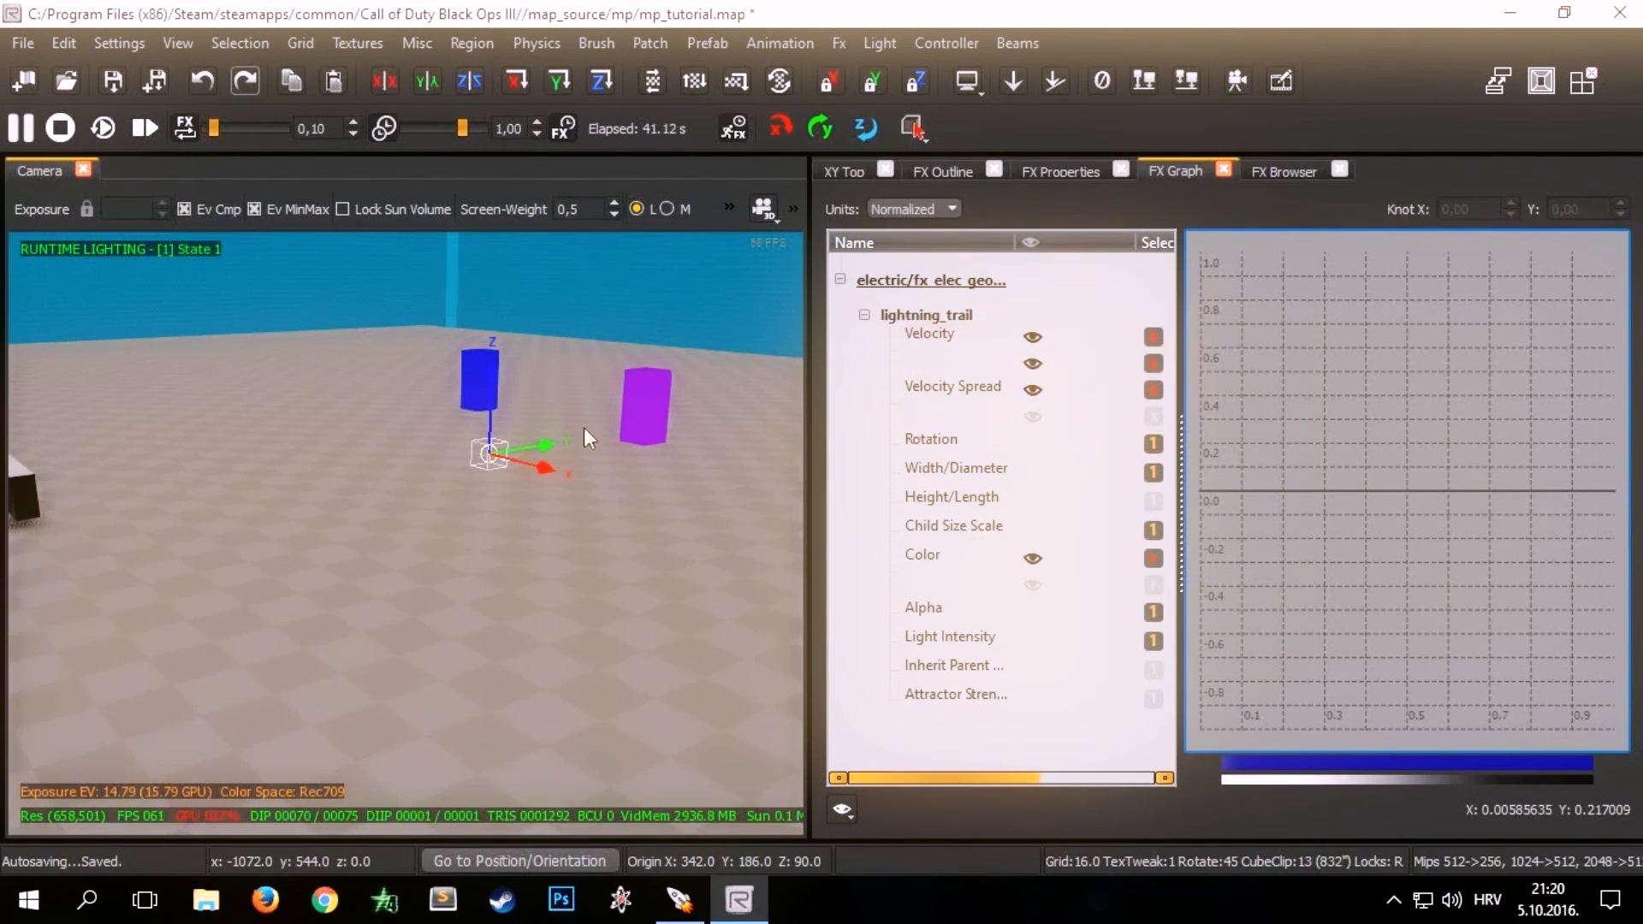
Step: Raise the geotrail effect along the Z axis to a height of 106 and return to the FX Browser
{"action": "left_click_drag", "start_coordinate": [503, 456], "coordinate": [660, 471]}
{"action": "left_click", "coordinate": [1277, 171]}
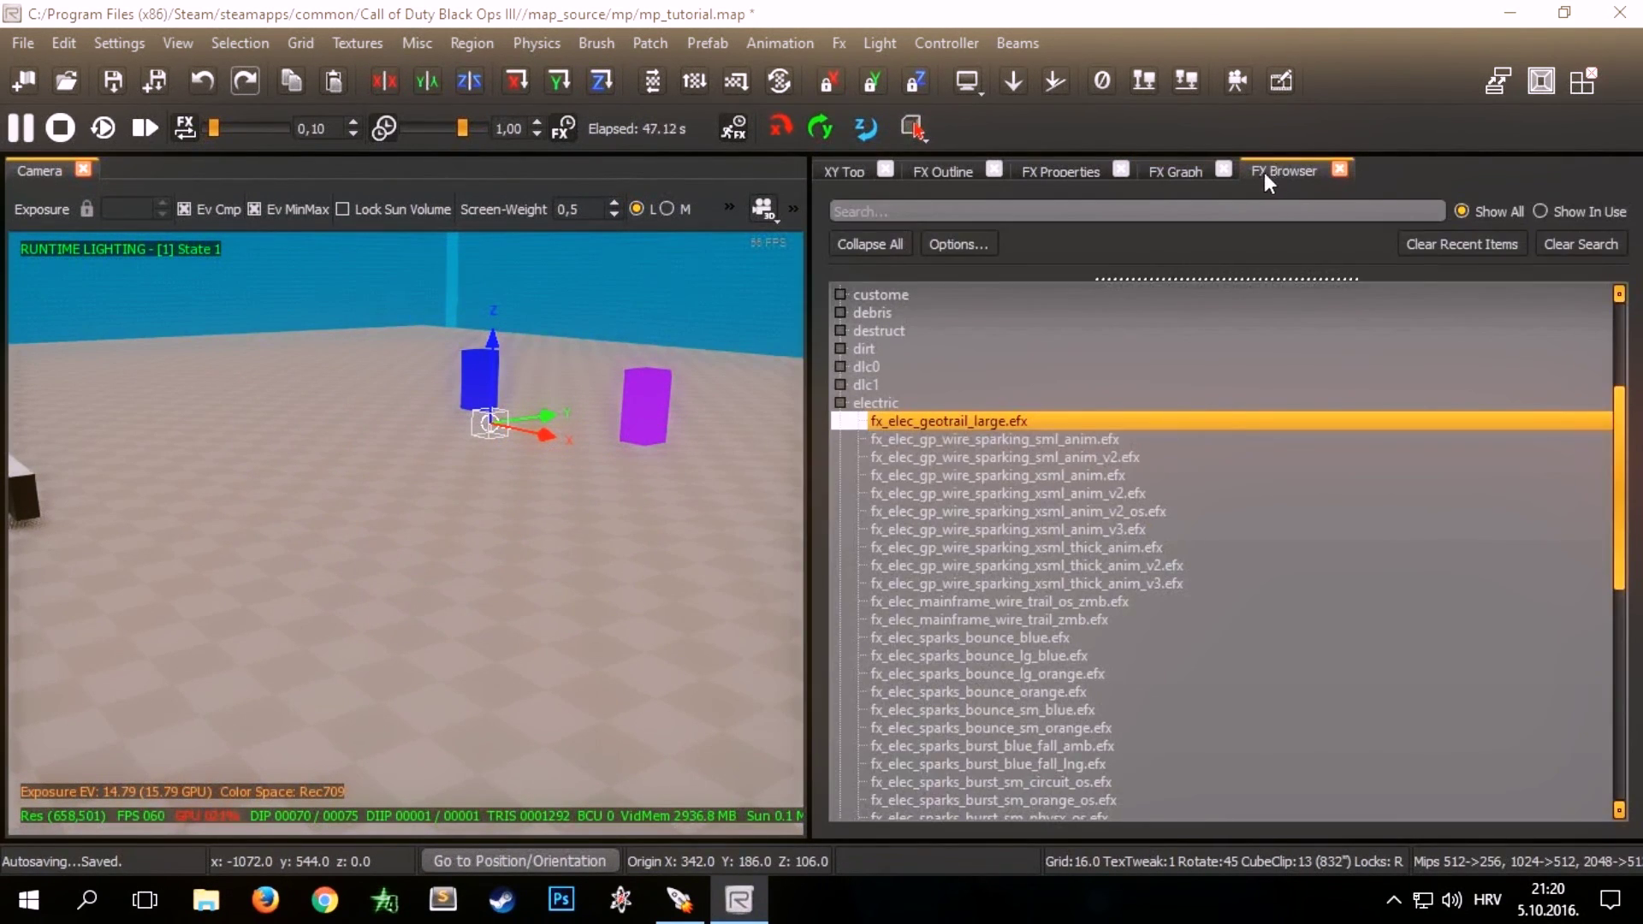